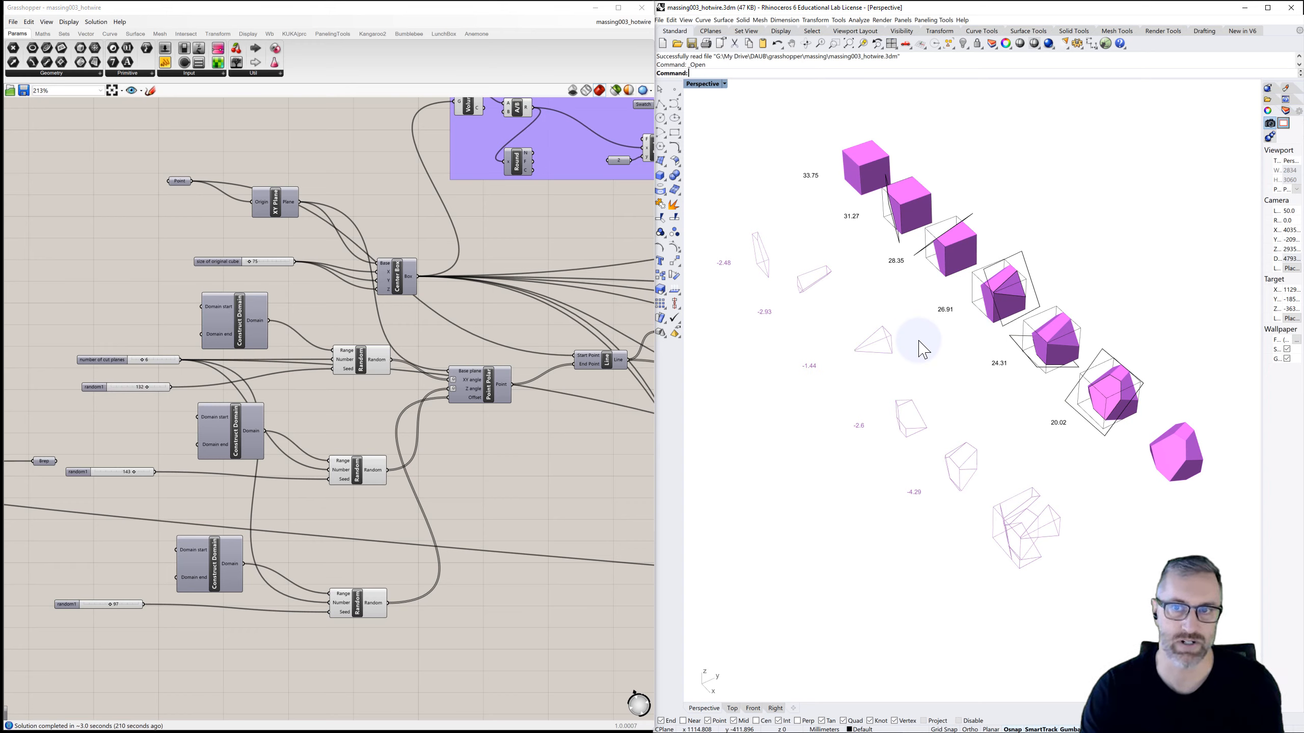
Step: Set the first random seed slider of the cut planes to 72 and the second to 36
right_click_drag(854, 280, 948, 308)
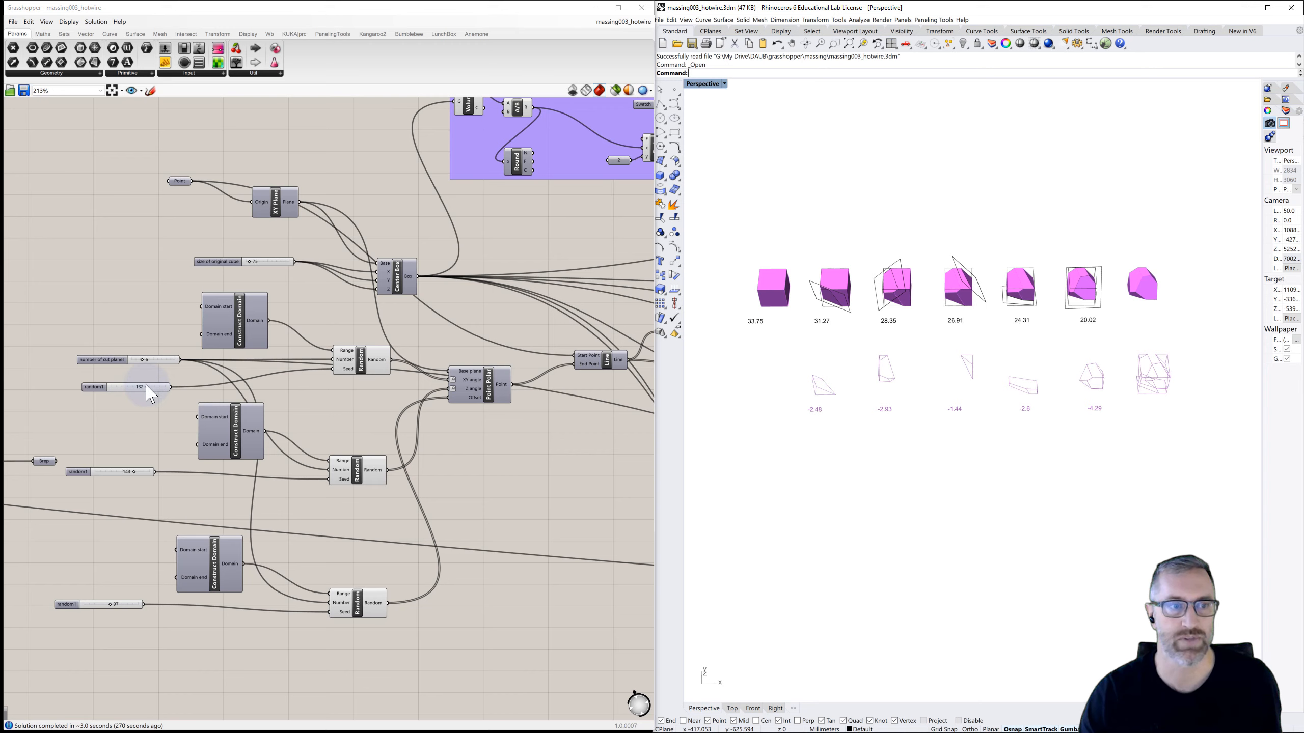
left_click_drag(146, 386, 130, 387)
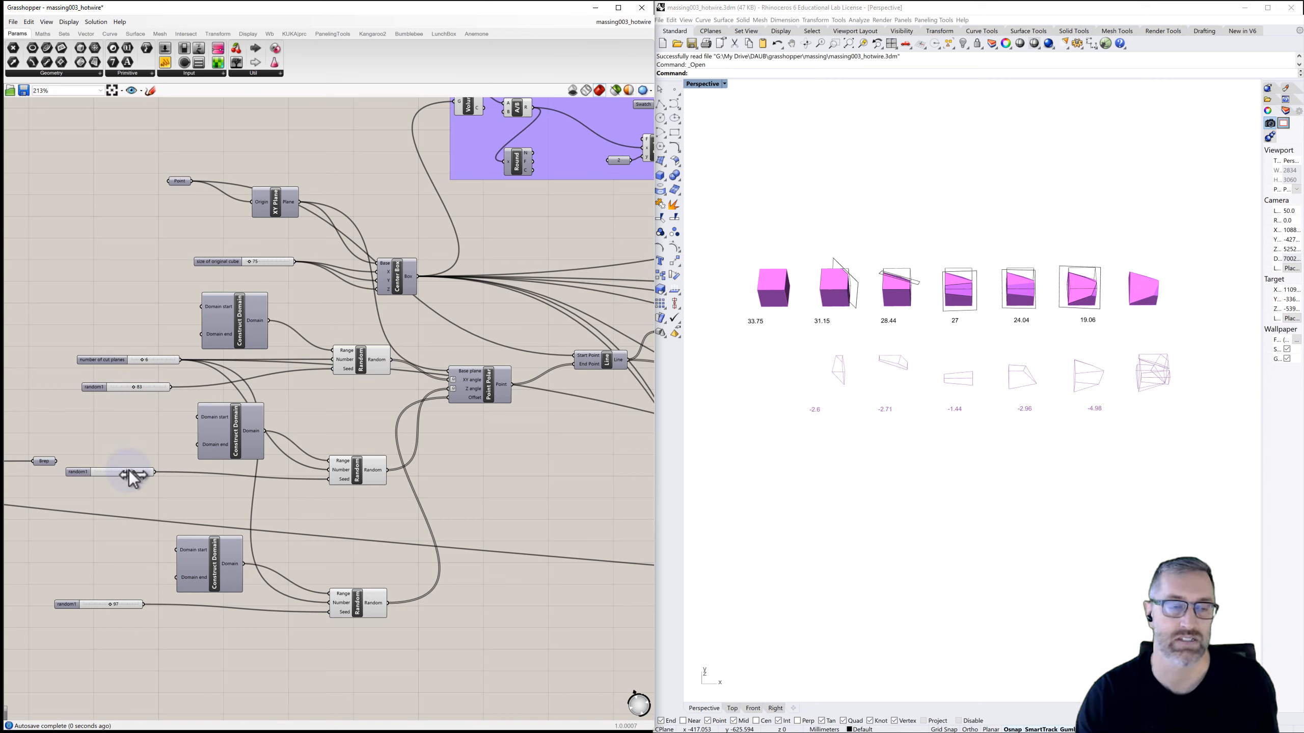
mouse_move(129, 470)
left_mouse_down()
mouse_move(91, 470)
mouse_move(137, 471)
left_mouse_up()
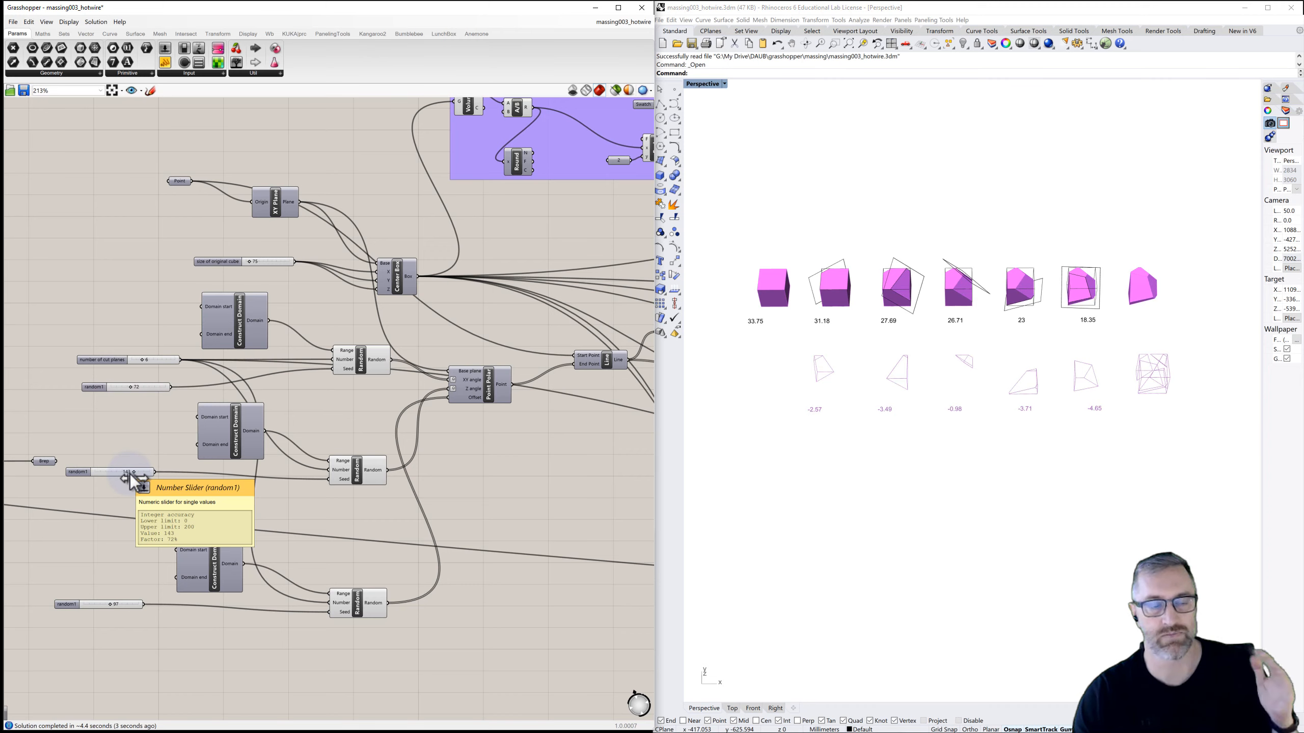
left_click_drag(131, 472, 114, 477)
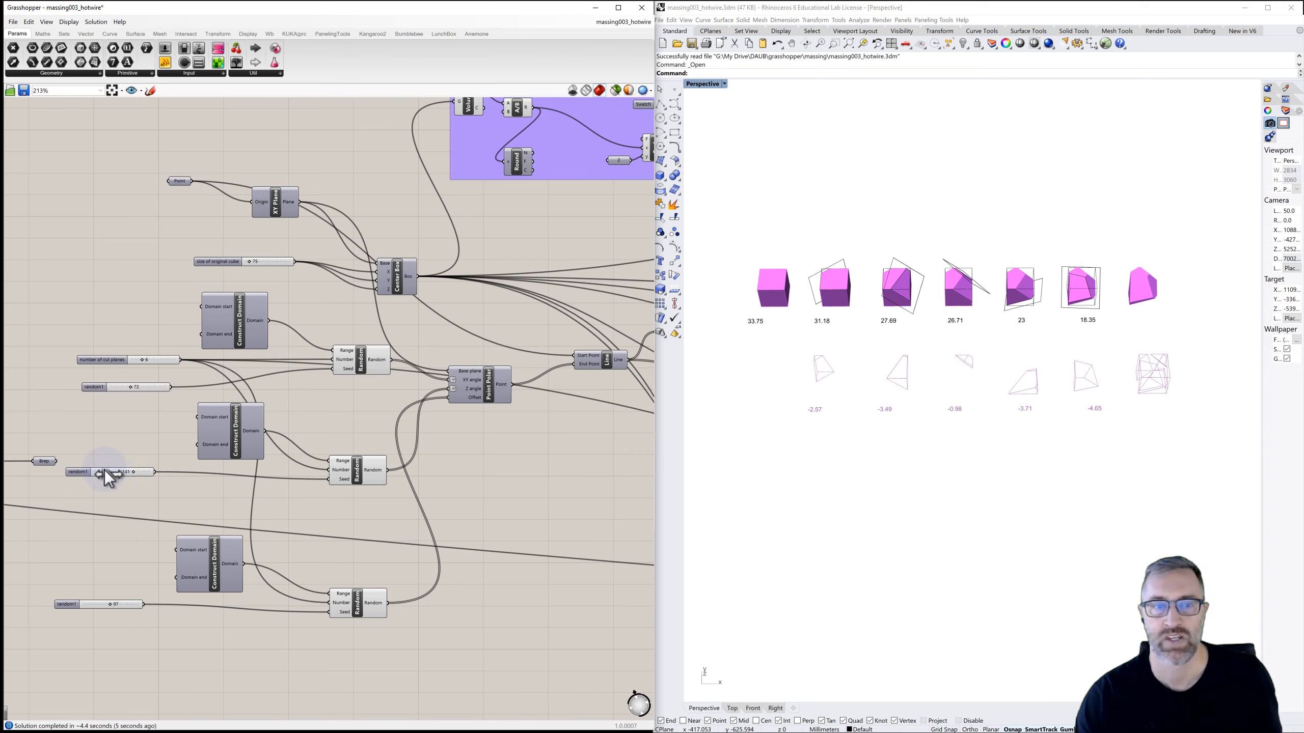
Step: Set the third random seed slider to 35 and the first random seed slider to 28
left_click(95, 604)
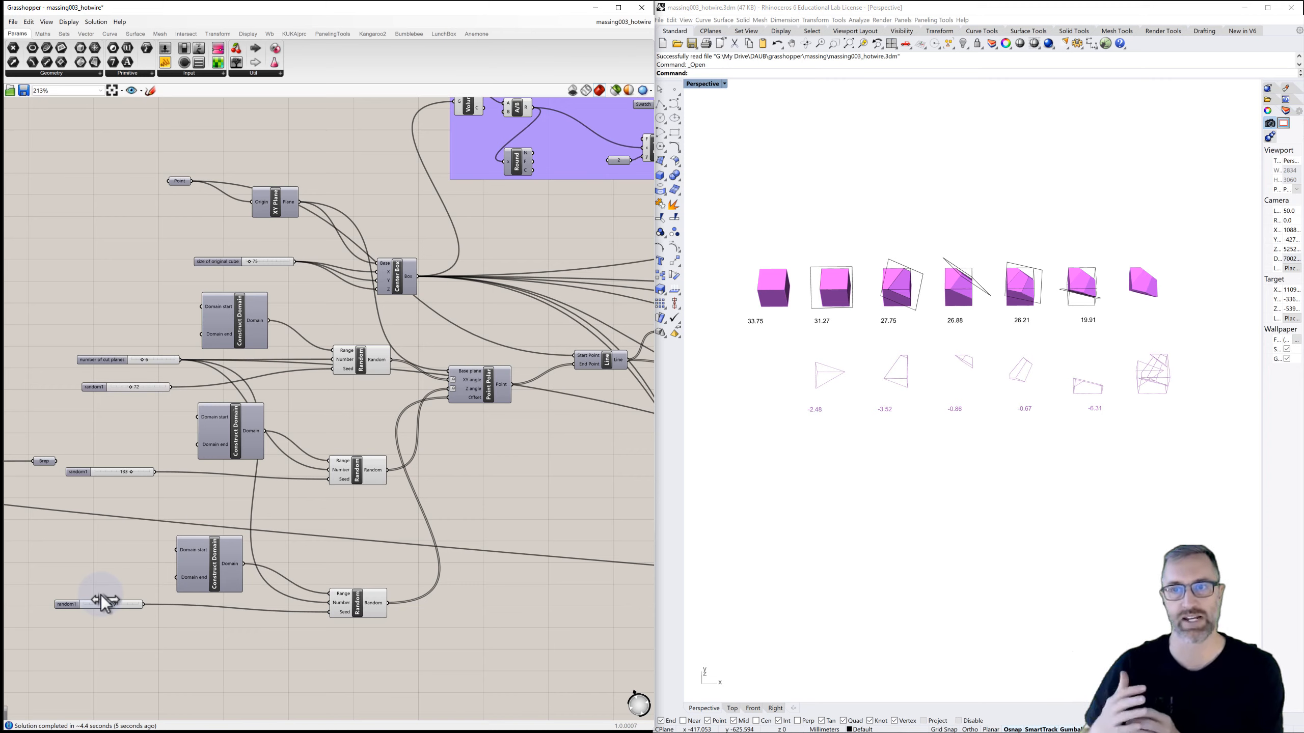
key("ctrl+z")
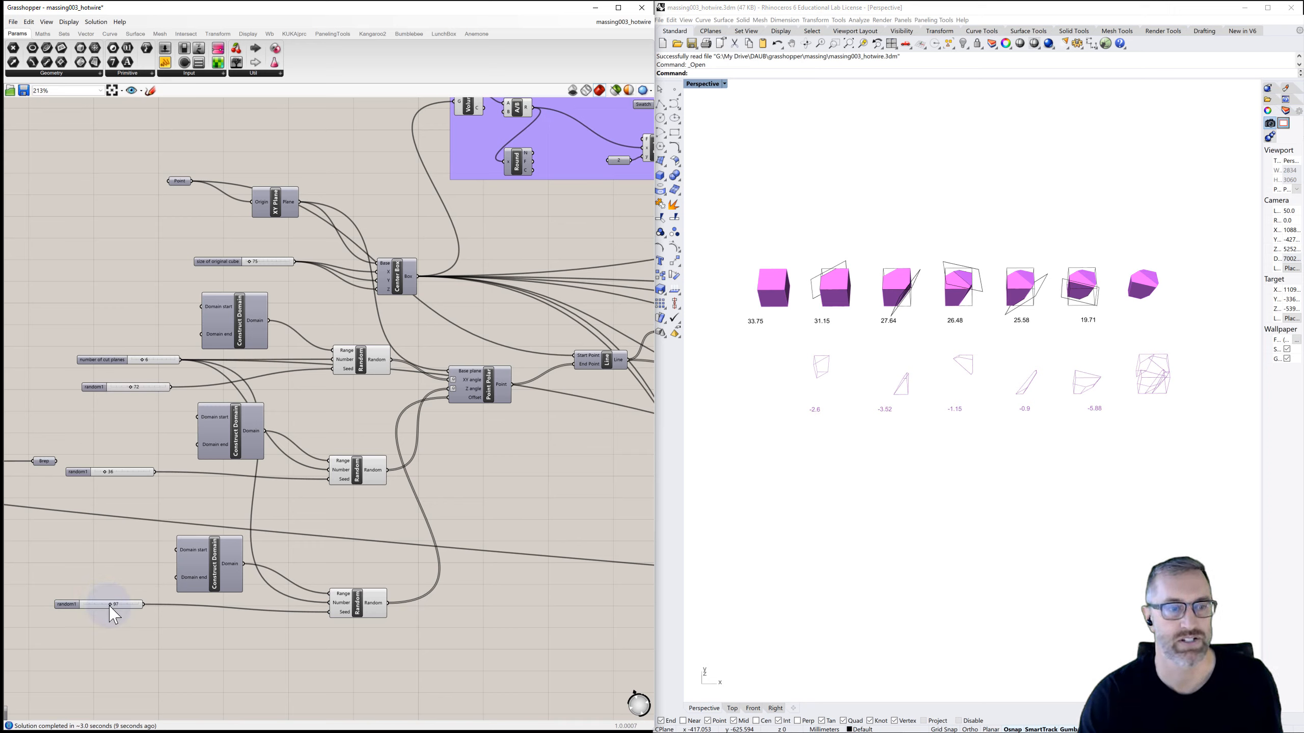
left_click_drag(108, 604, 109, 604)
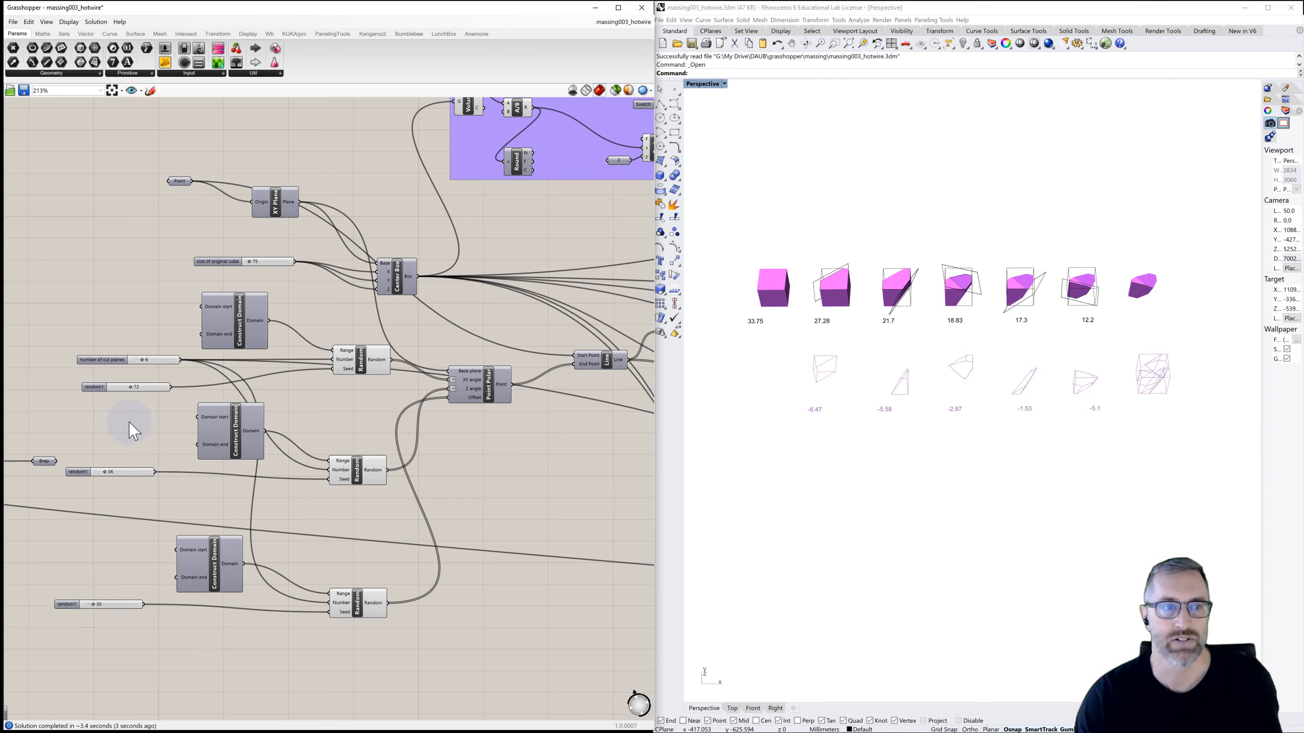
left_click(119, 387)
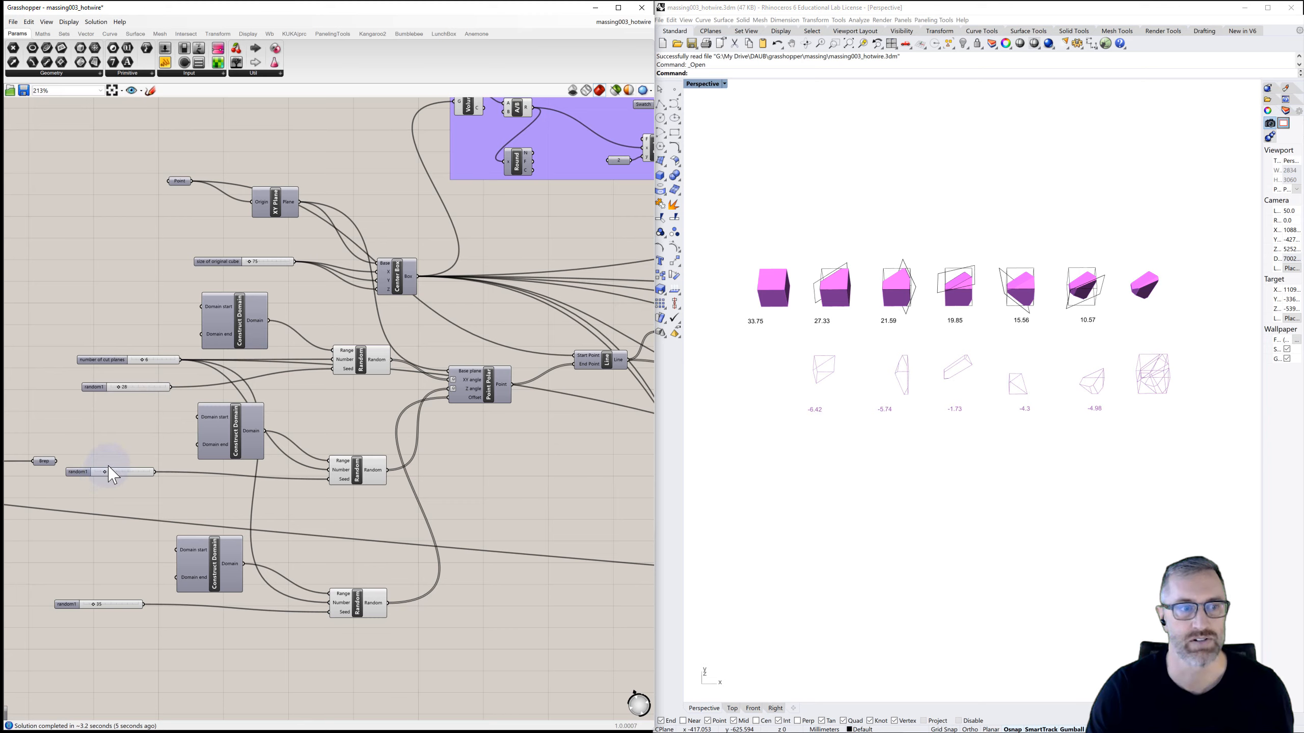
left_click(114, 450)
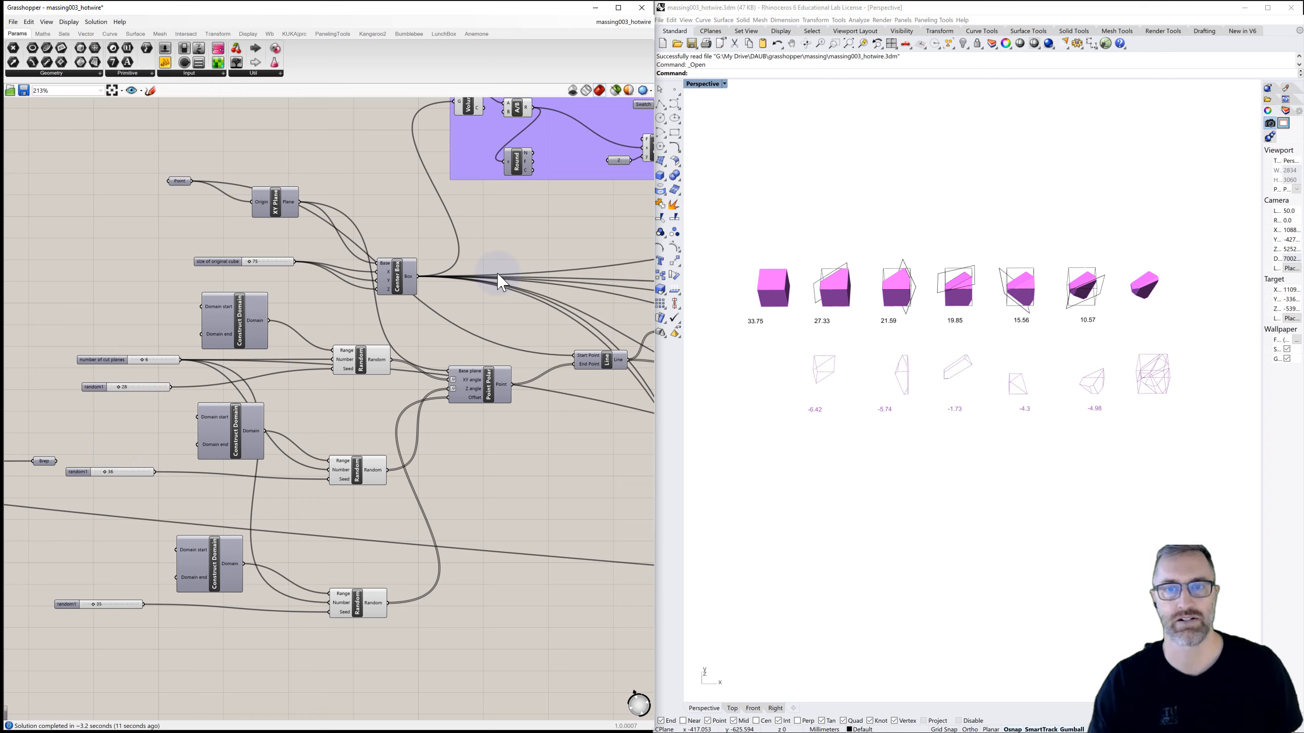
Step: Start a new Rhino model from the Large Objects - Feet template
left_click(662, 46)
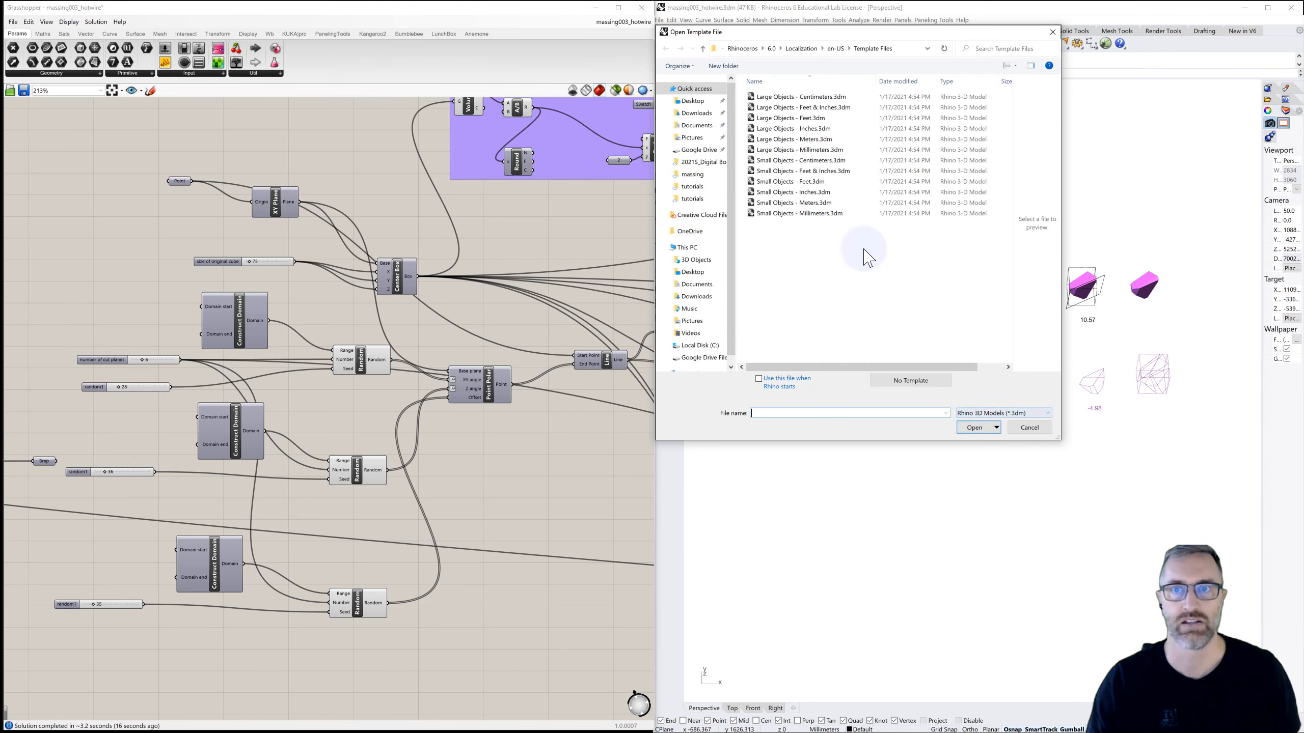
left_click(799, 122)
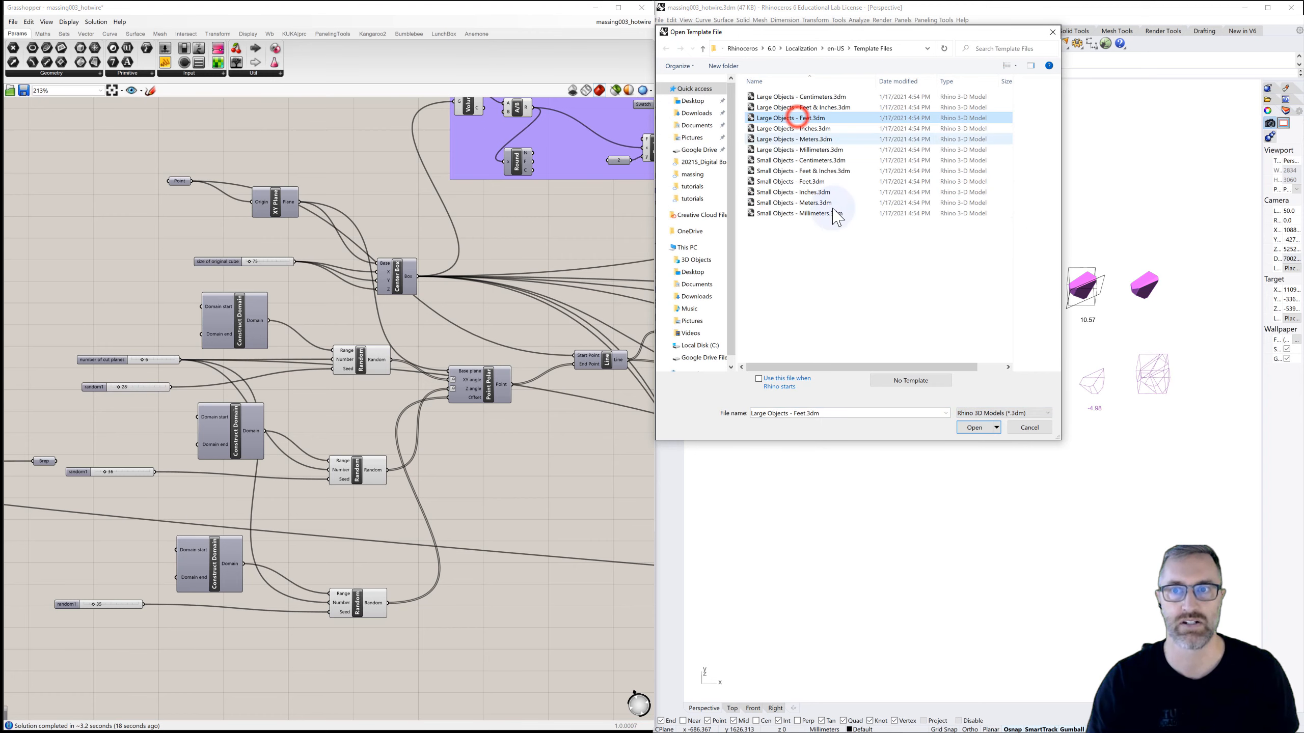
left_click(974, 428)
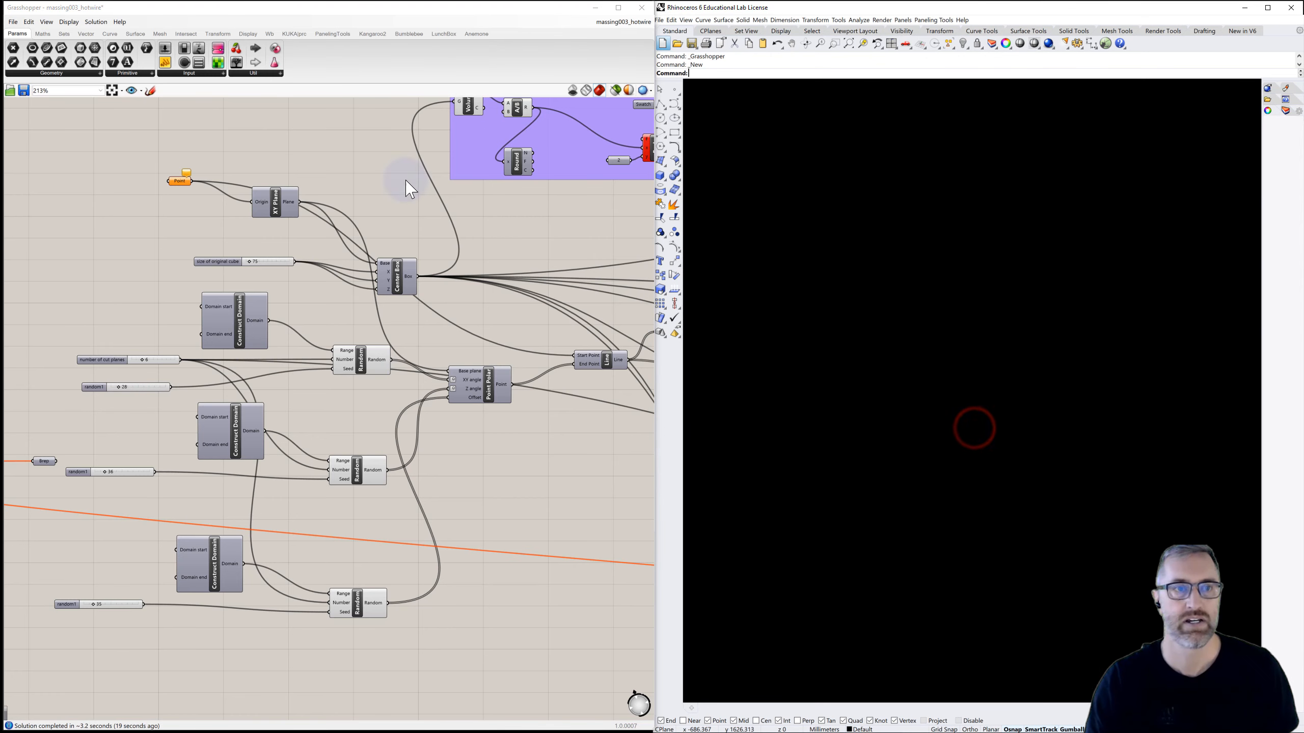
Step: Create a new empty Grasshopper document
left_click(12, 22)
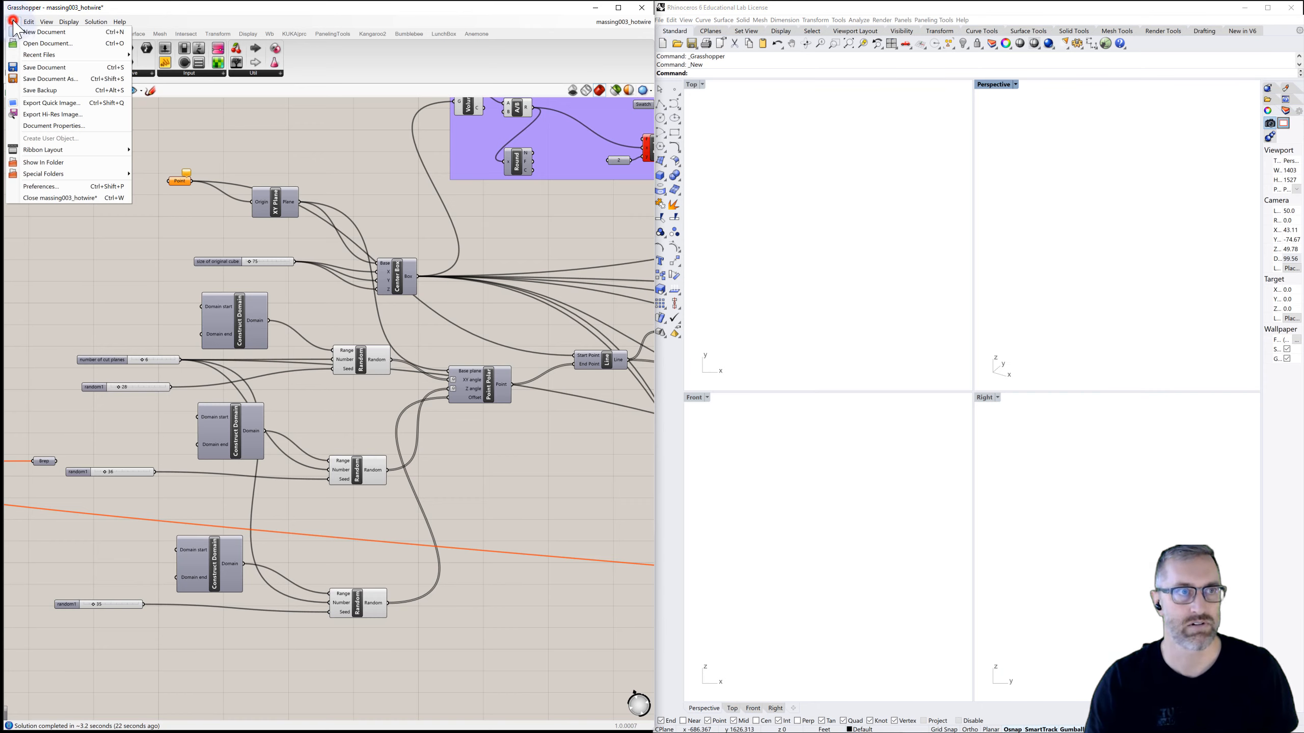
left_click(42, 36)
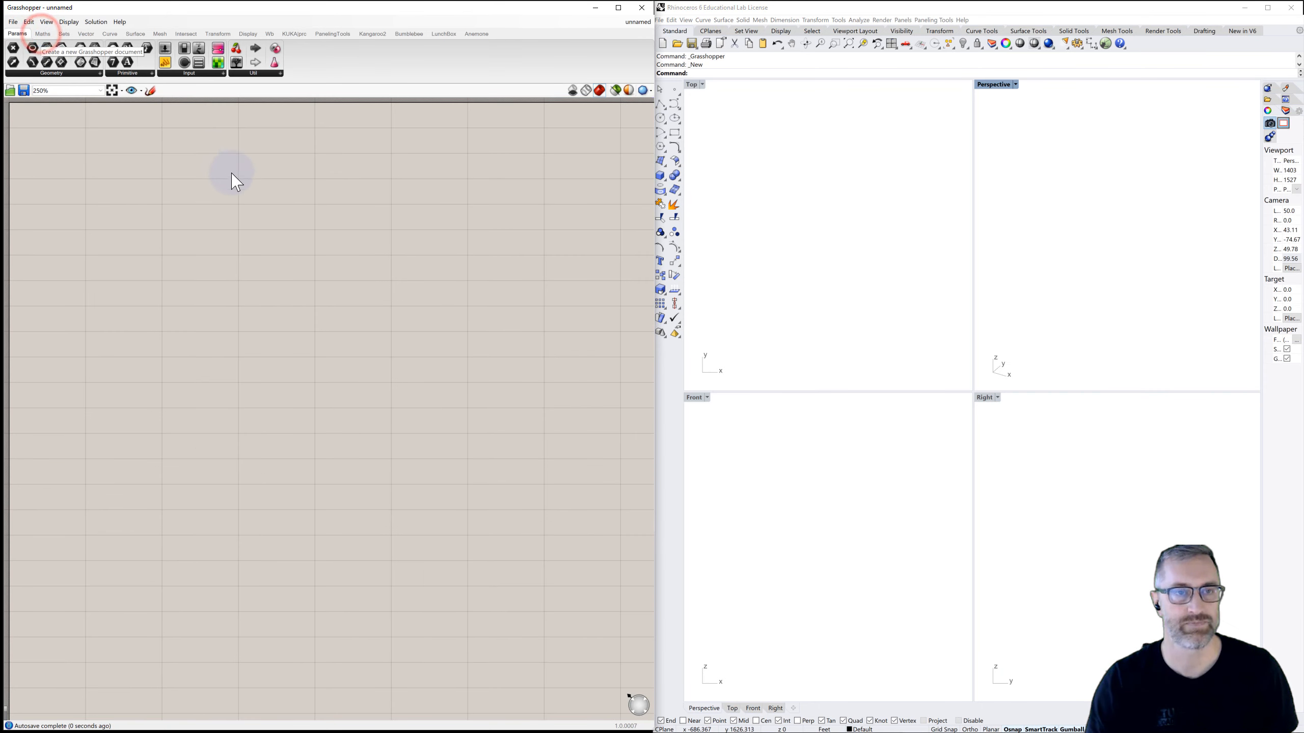
scroll(291, 232, "down", 5)
right_click_drag(249, 218, 175, 184)
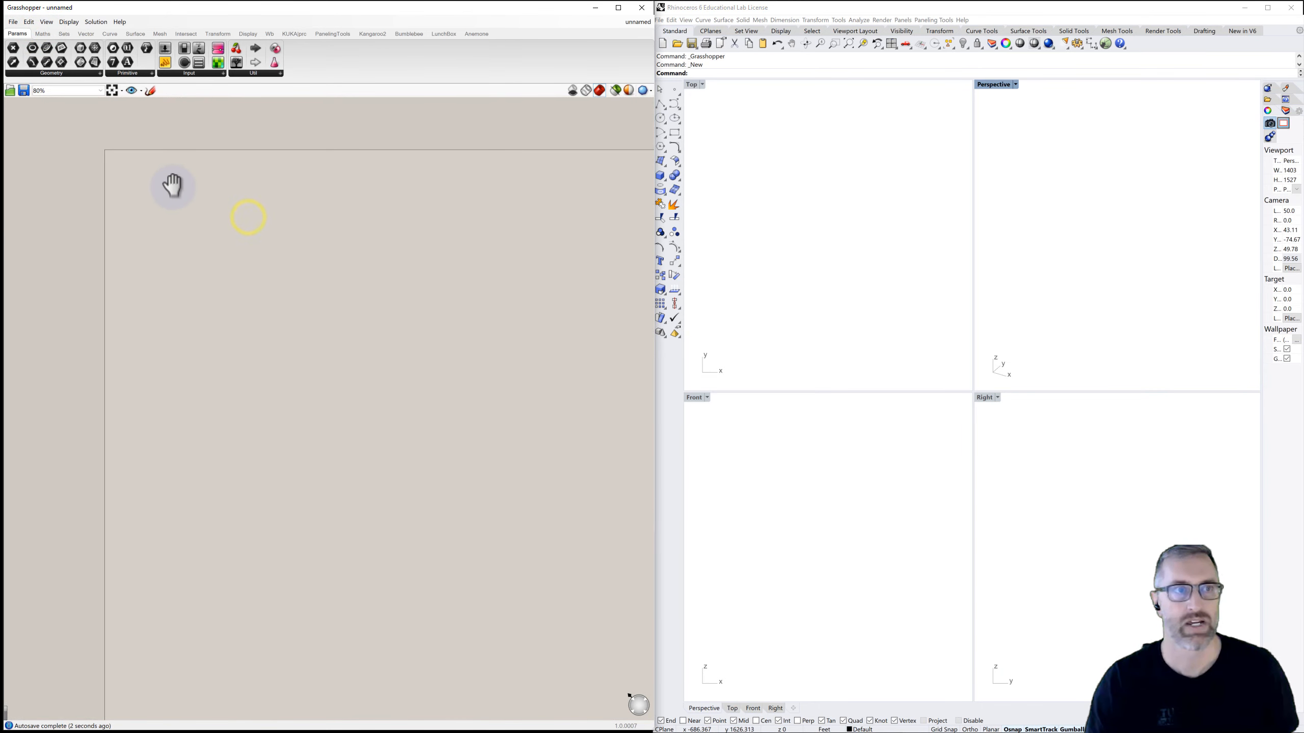
Step: Check the Draw Full Names display option for Grasshopper components
left_click(47, 22)
mouse_move(68, 22)
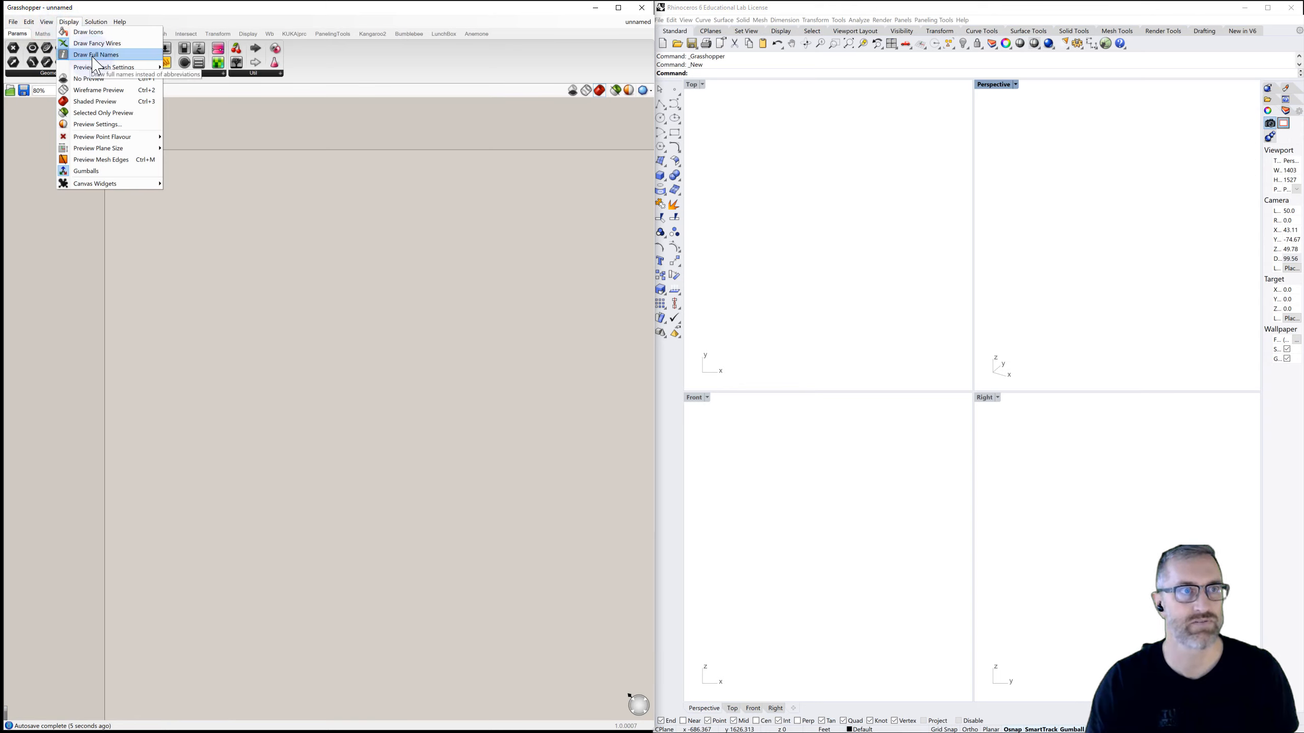
left_click(215, 189)
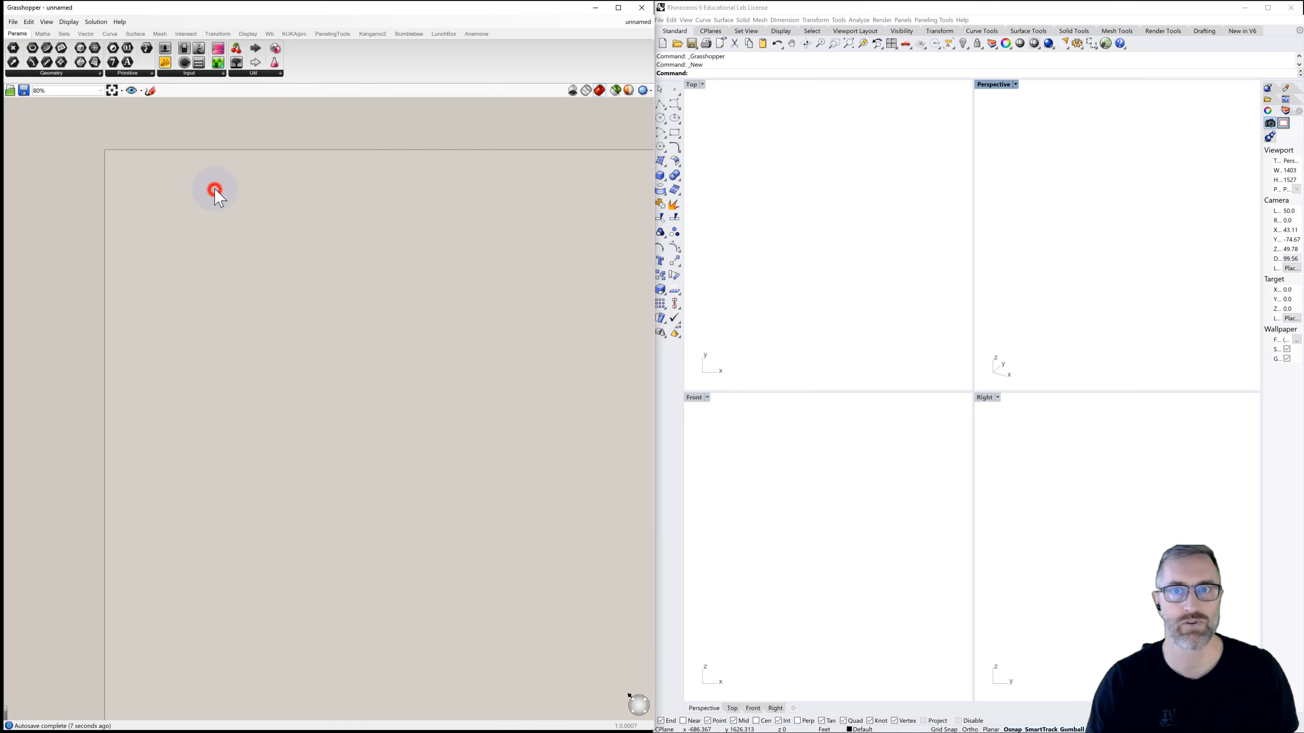
left_click(785, 218)
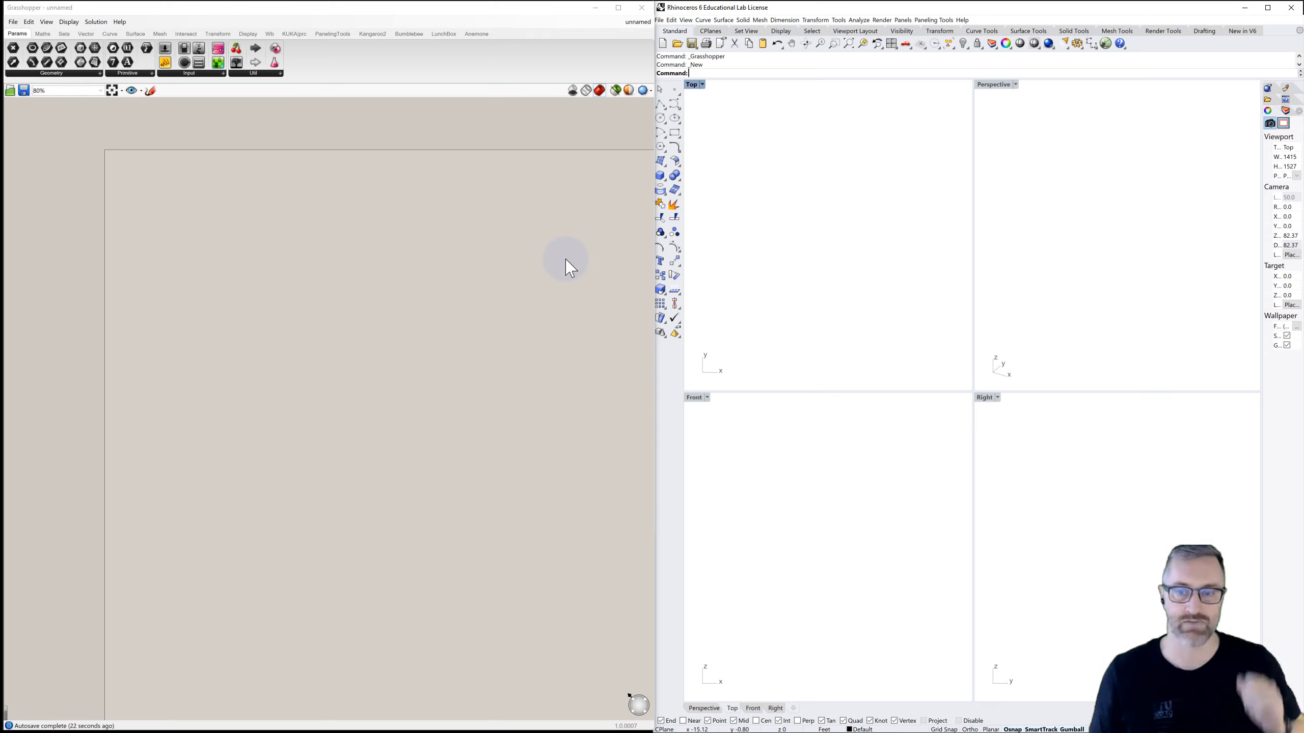
left_click(468, 238)
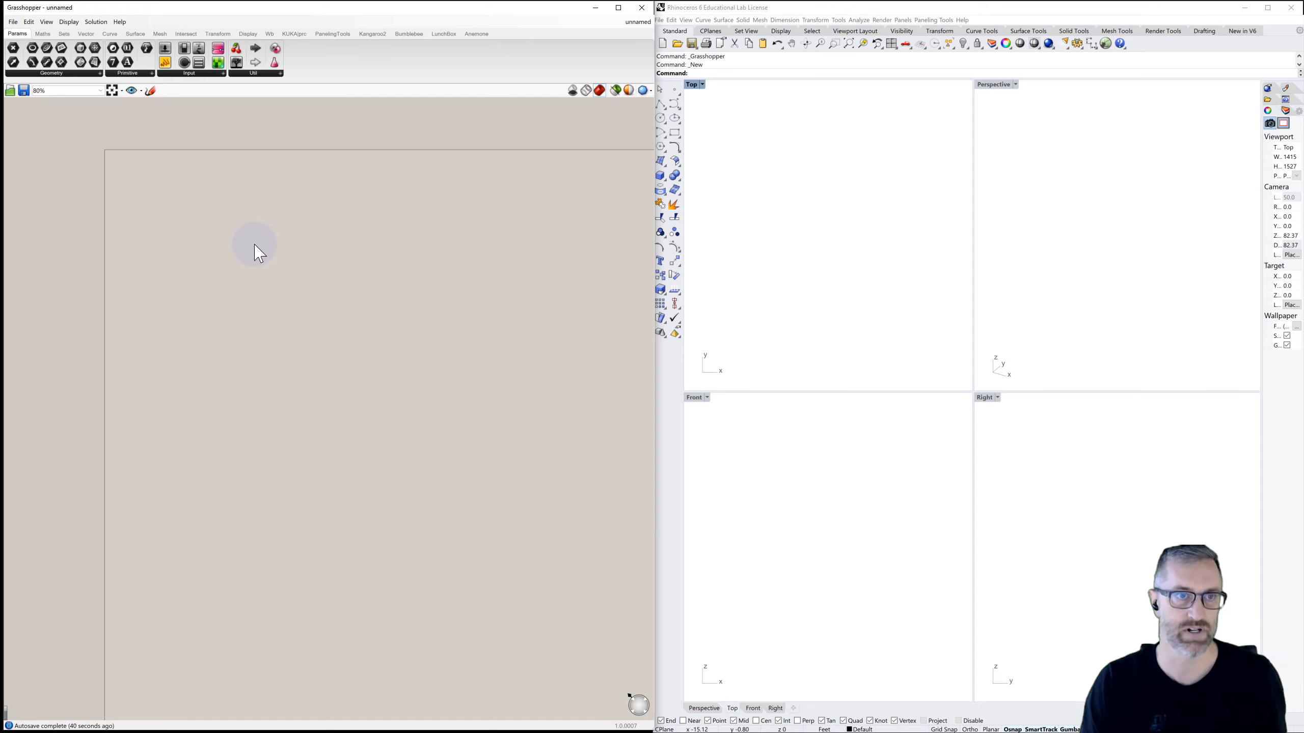
Step: Add a Construct Point component to the empty canvas
double_click(223, 269)
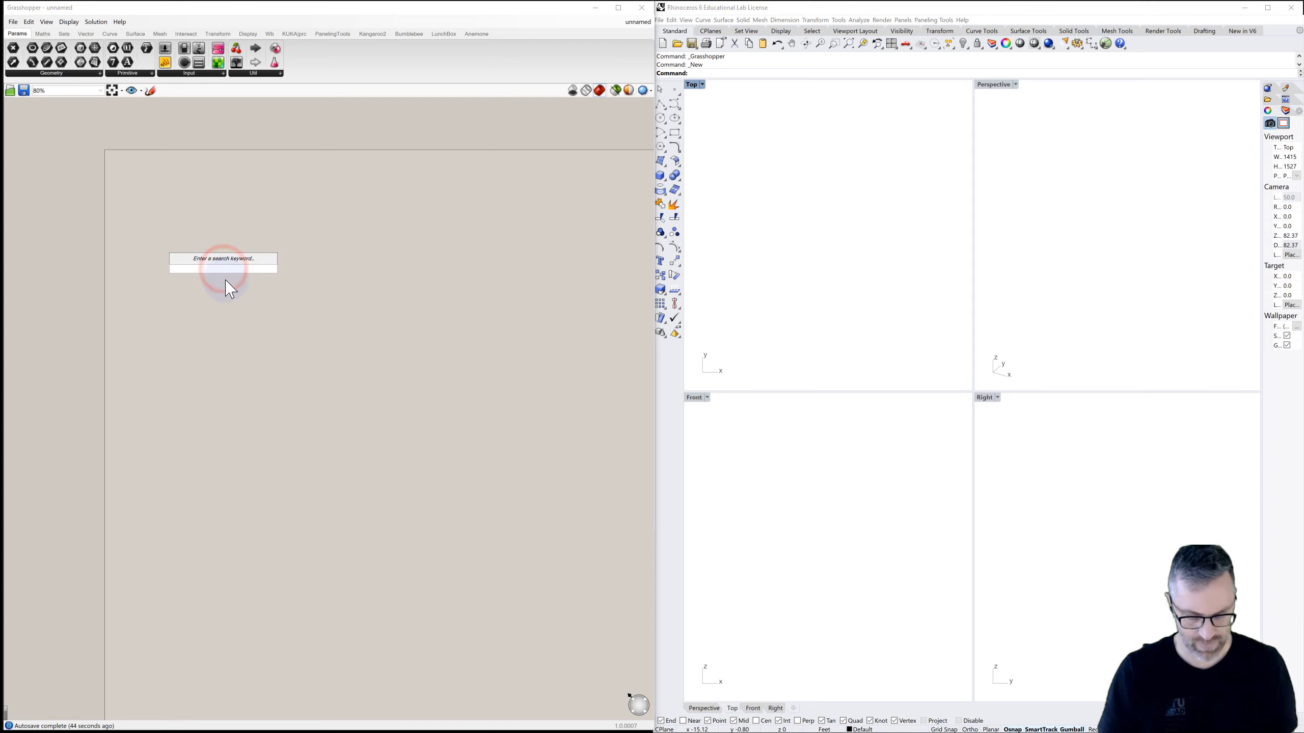
type("constr")
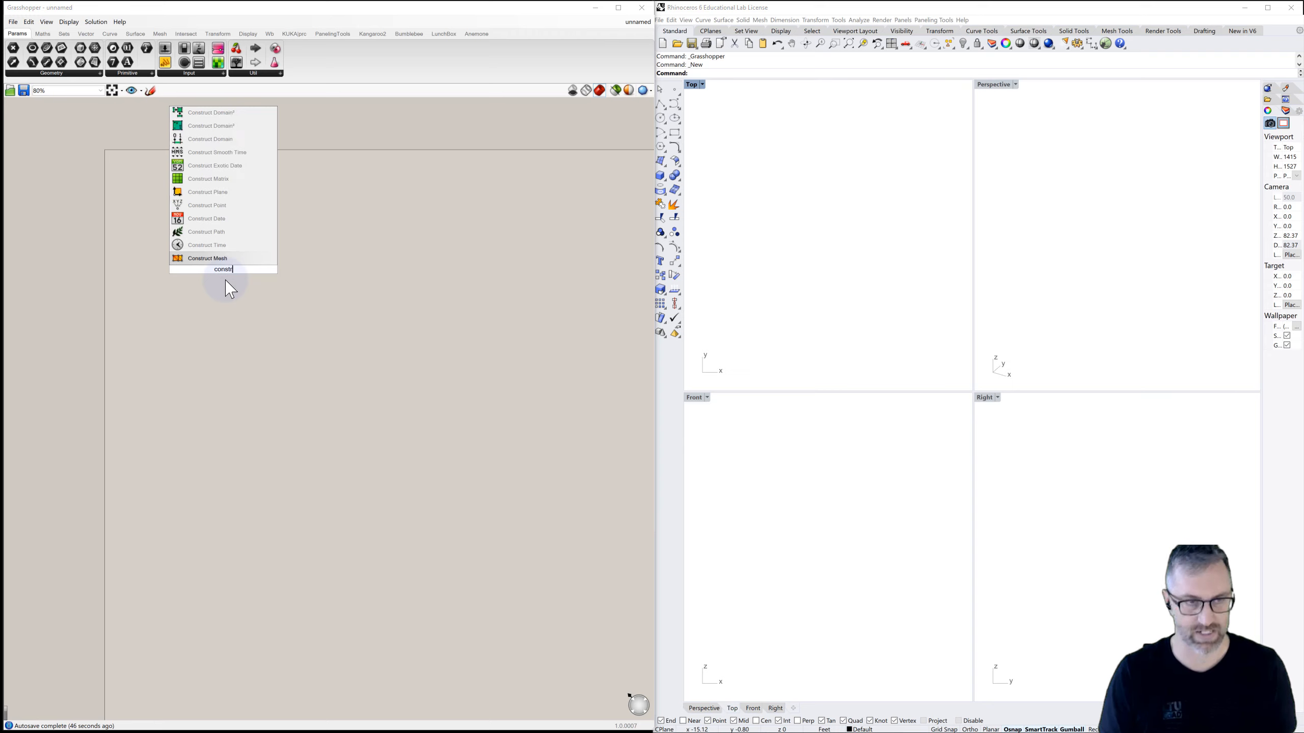
left_click(211, 205)
scroll(224, 269, "up", 5)
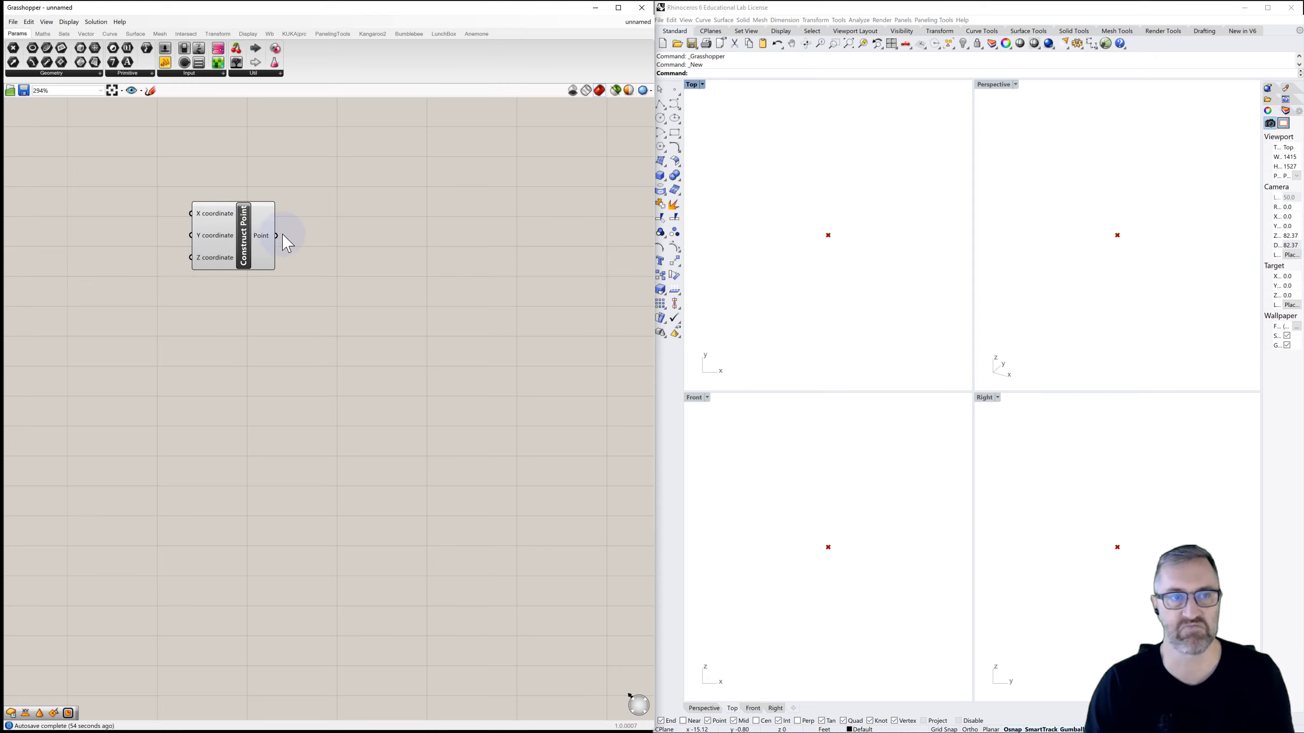
right_click_drag(244, 249, 198, 248)
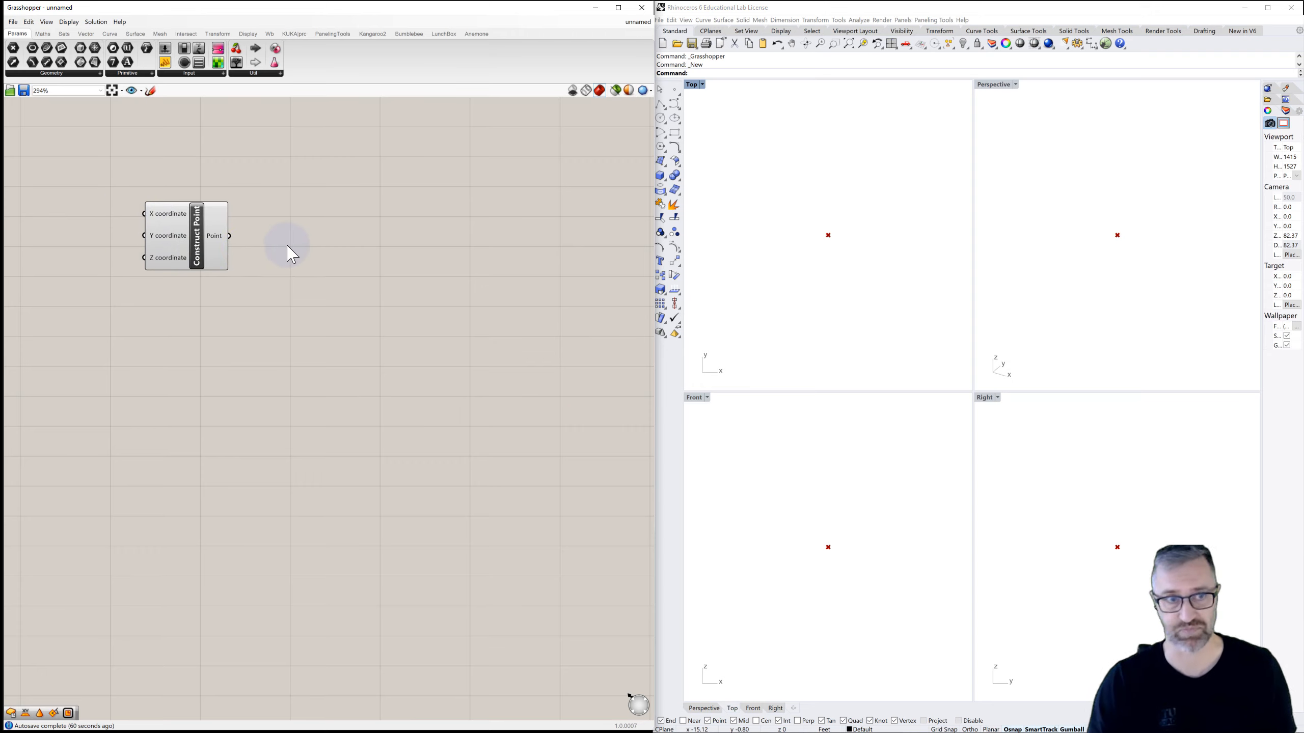
Step: Place a Center Box component below and to the right of the Construct Point component
scroll(291, 254, "down", 3)
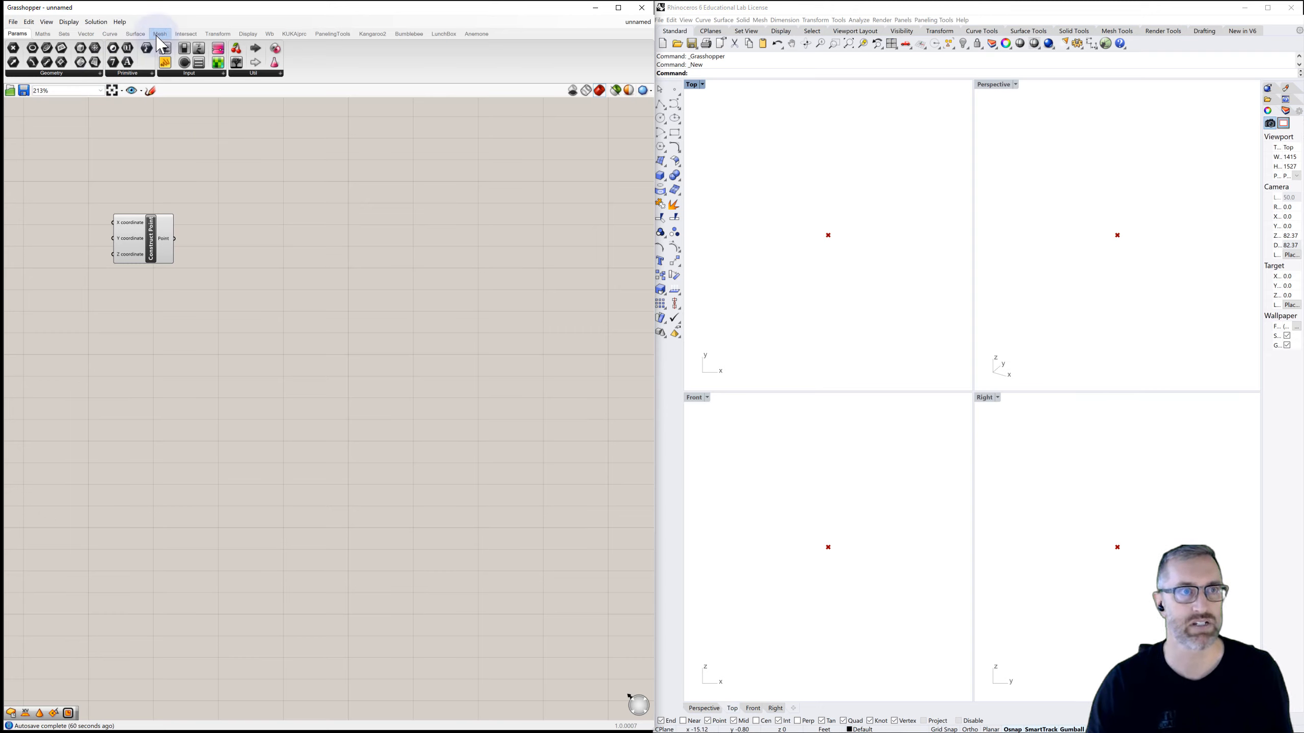
left_click(135, 34)
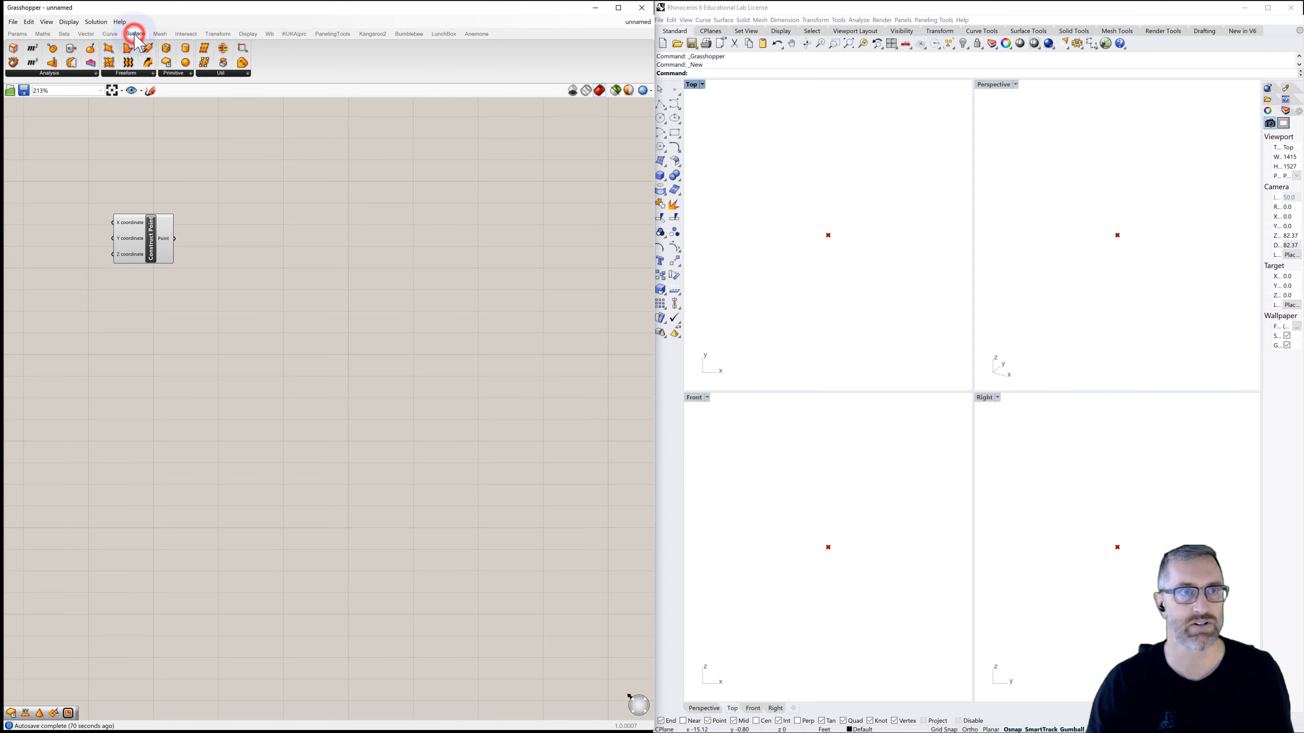
left_click(173, 73)
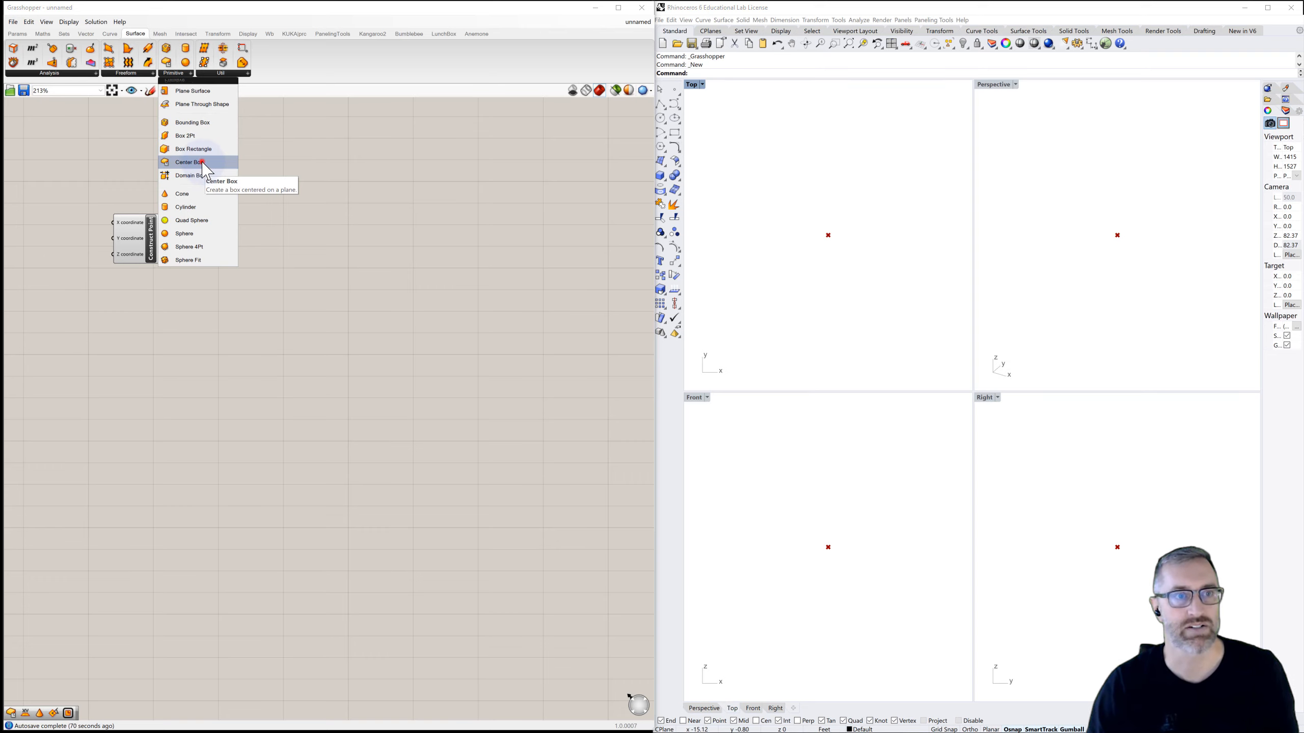
left_click_drag(201, 162, 233, 301)
scroll(162, 300, "up", 2)
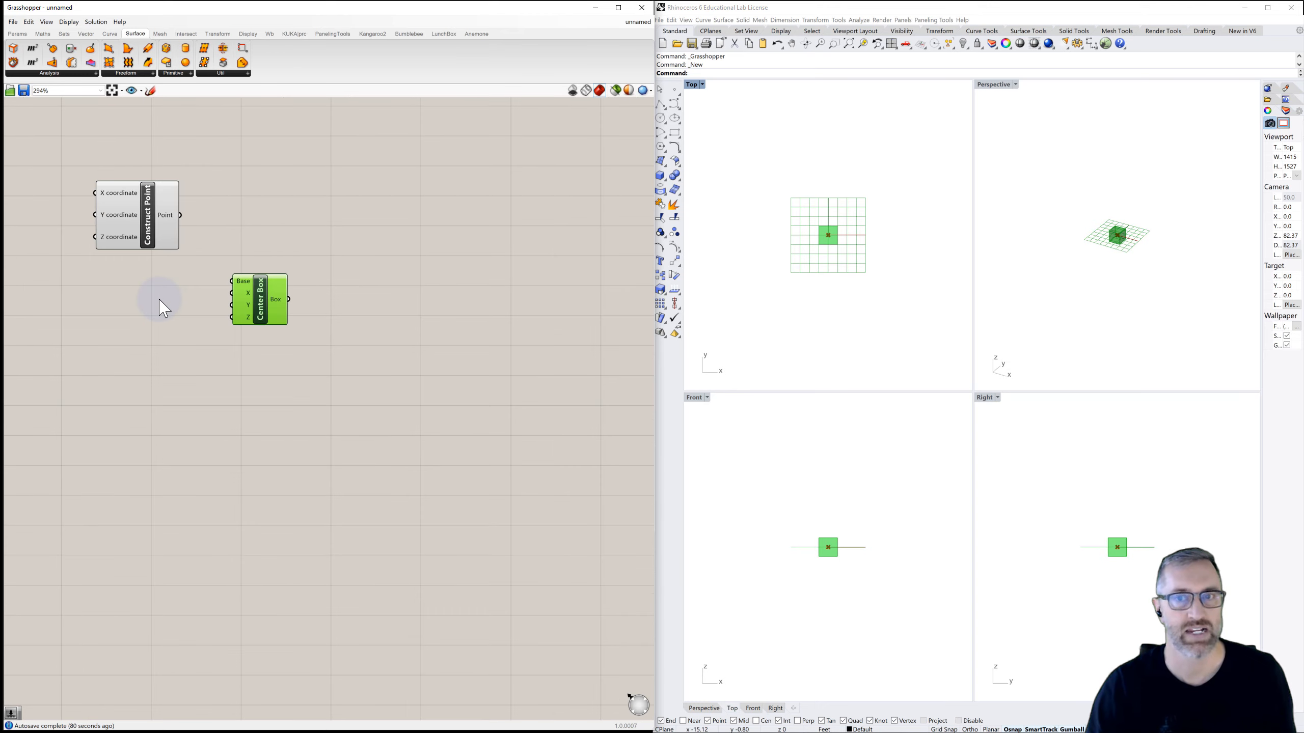
Step: Add a number slider from 1 to 10 with value 5 and connect it to the Center Box's X, Y and Z inputs
right_click_drag(159, 298, 244, 273)
double_click(205, 282)
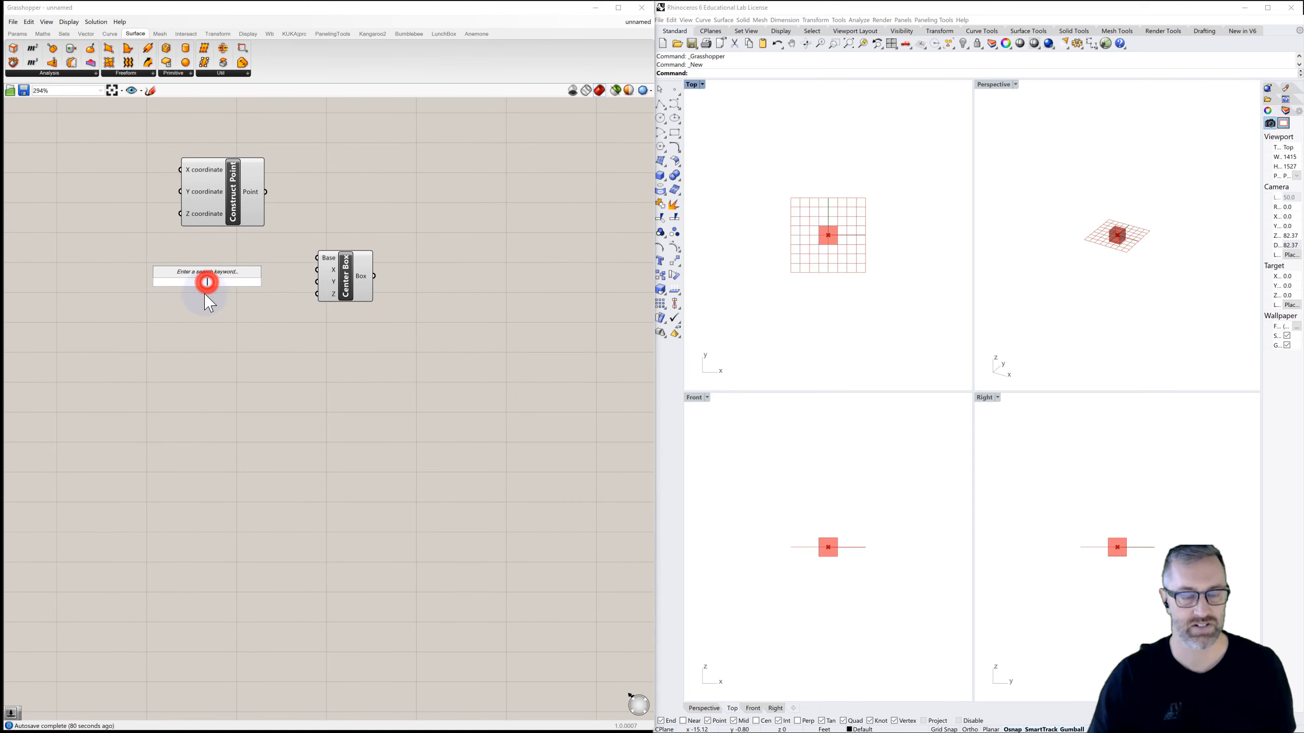
type("1<5<10")
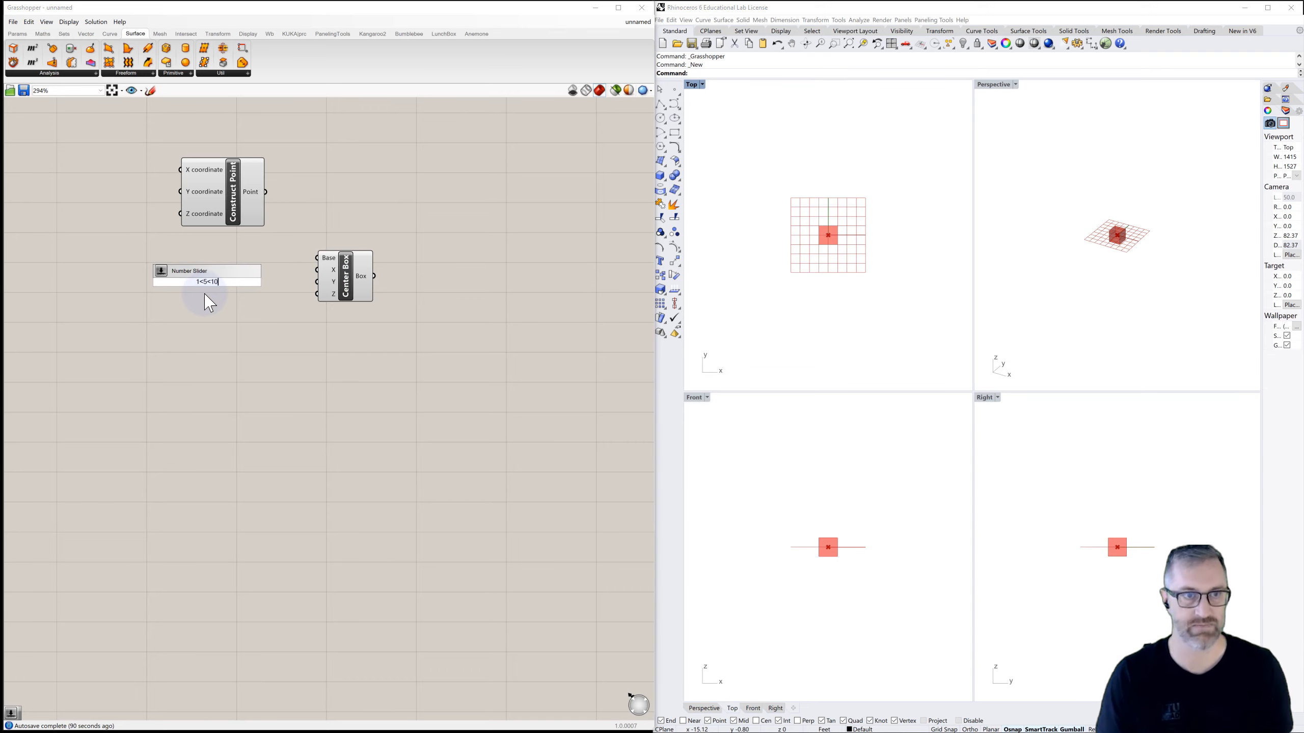
key("Return")
left_click_drag(169, 281, 135, 285)
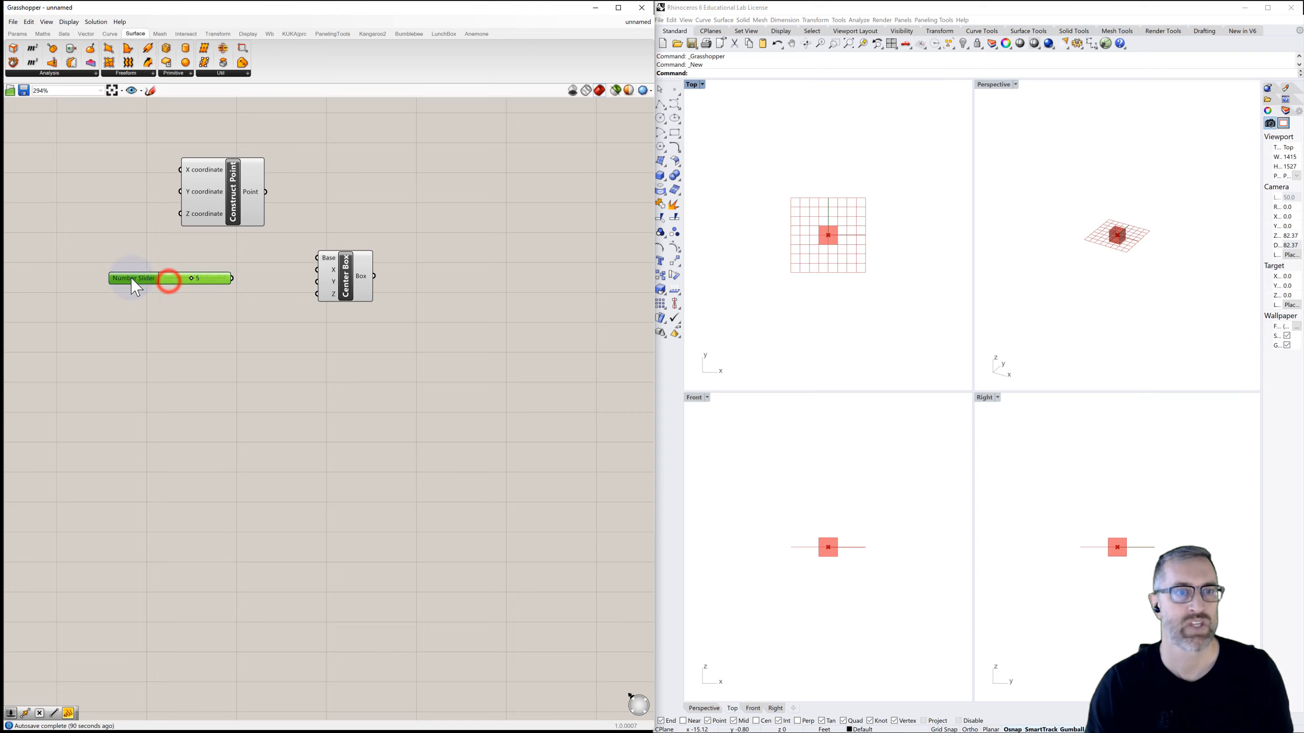
left_click_drag(233, 279, 317, 282)
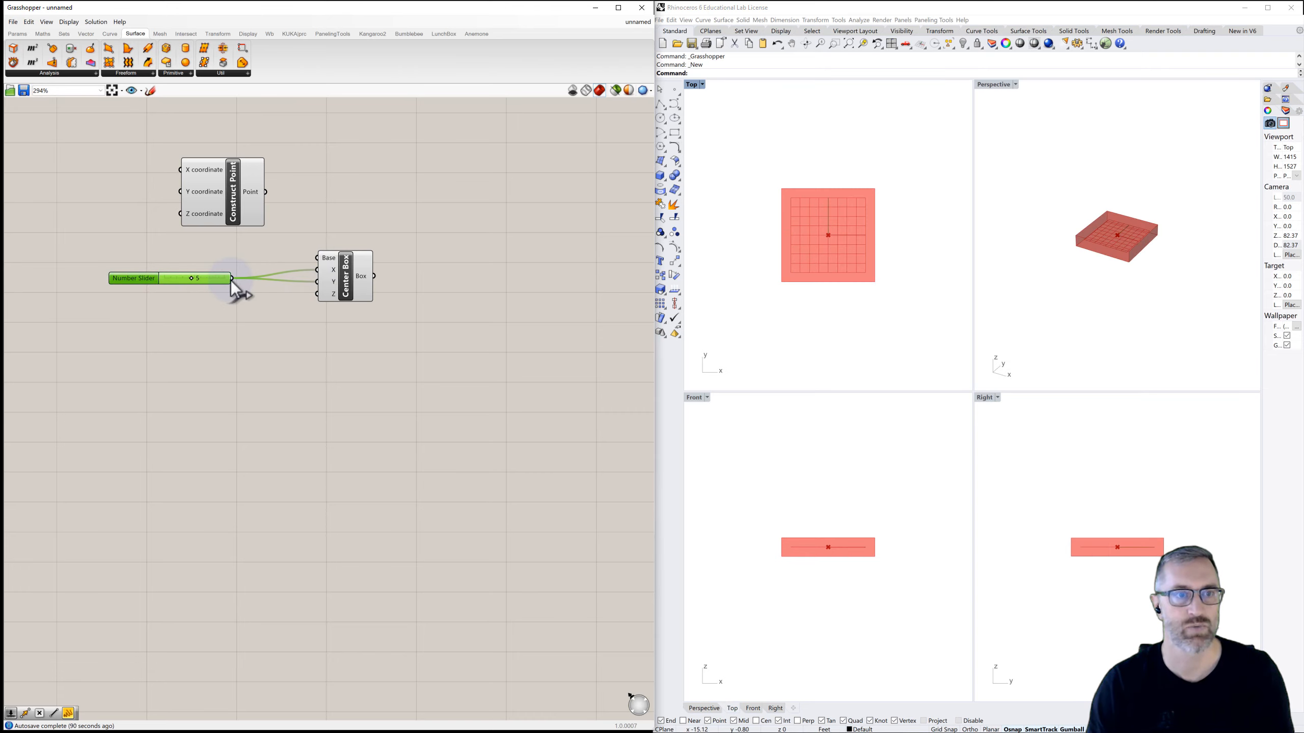
left_click_drag(231, 280, 317, 294)
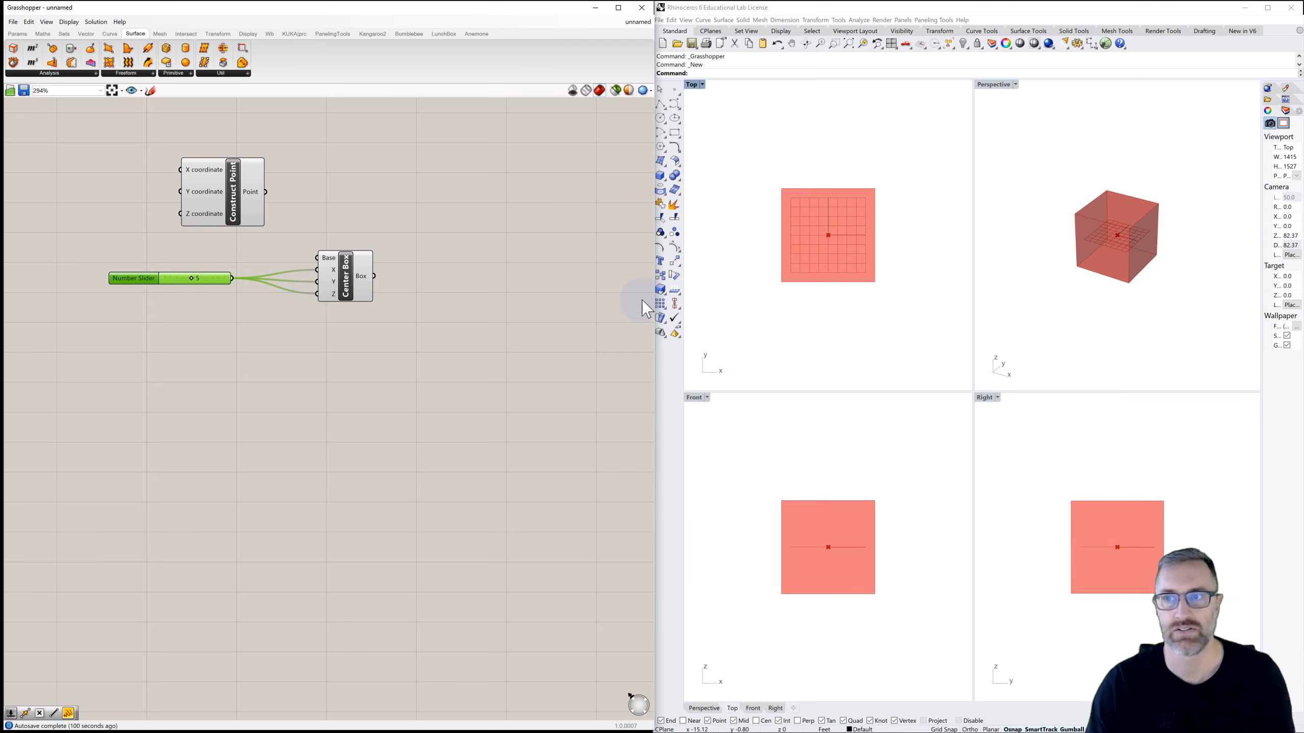
Step: Maximize the Perspective viewport and inspect the centered box from different angles
right_click_drag(1167, 283, 1093, 231)
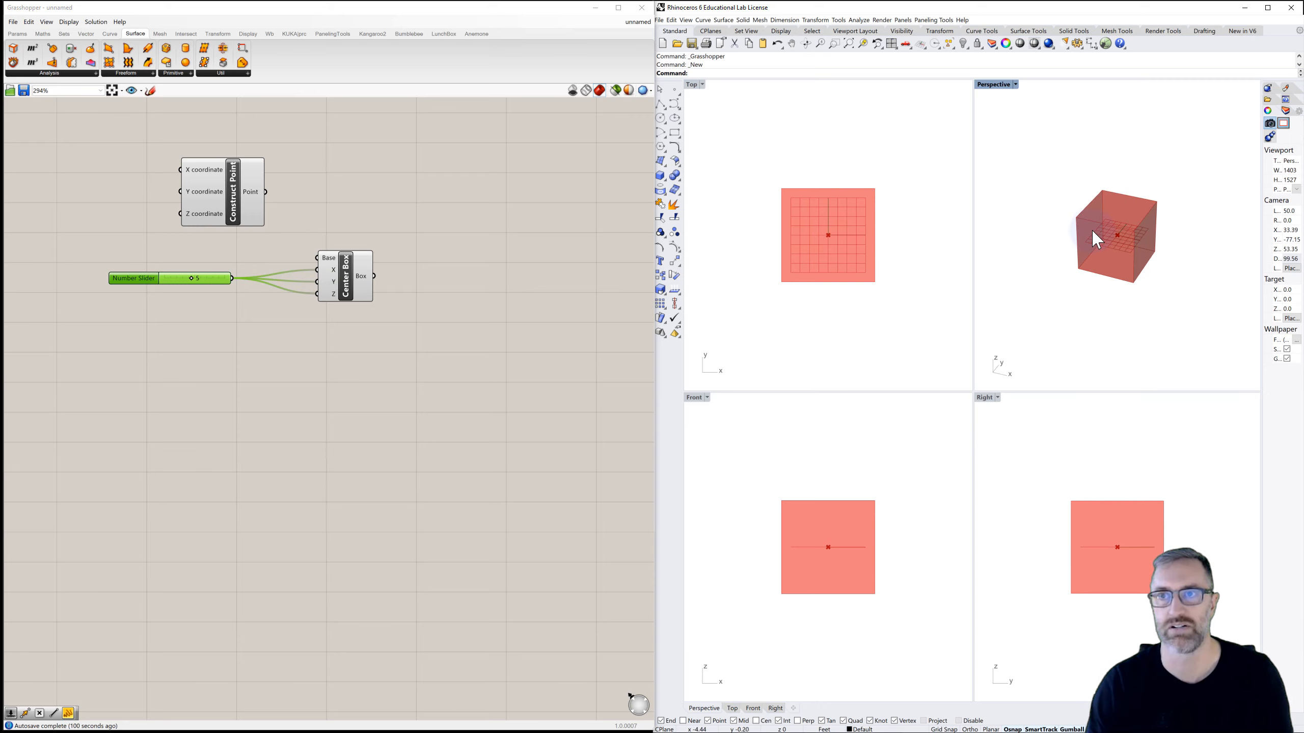
double_click(994, 85)
right_click_drag(899, 353, 926, 292, "shift")
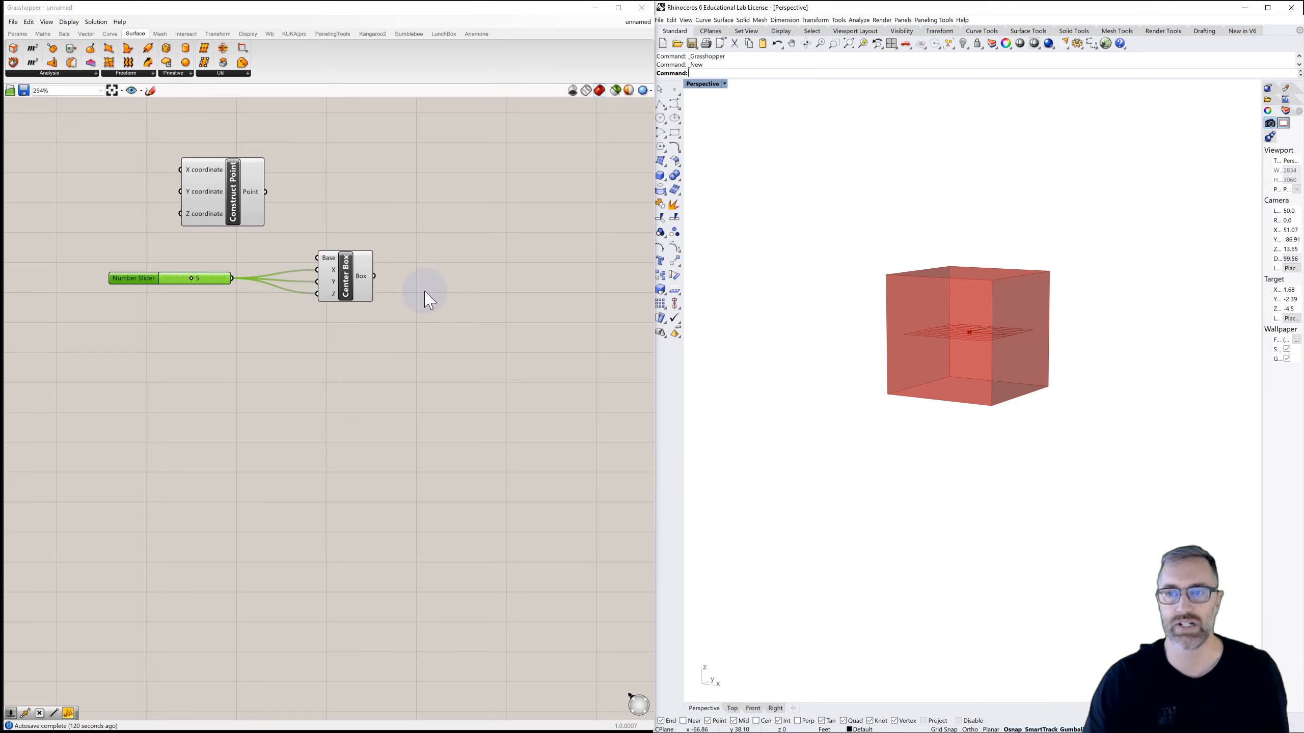
mouse_move(904, 339)
right_mouse_down()
mouse_move(937, 329)
mouse_move(925, 352)
mouse_move(928, 337)
right_mouse_up()
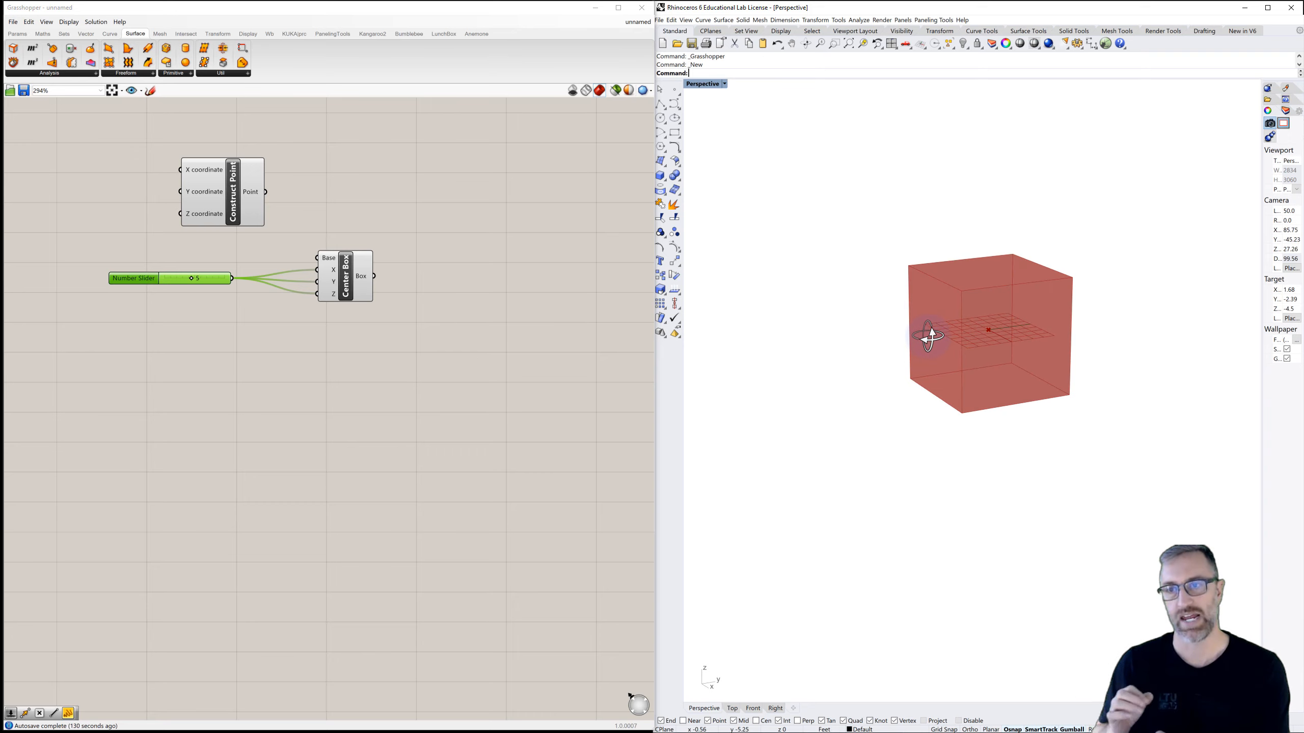
Step: Add a Point Polar component below the Center Box, leaving room on its input side for sliders
left_click(551, 353)
right_click_drag(556, 339, 505, 338)
left_click(431, 299)
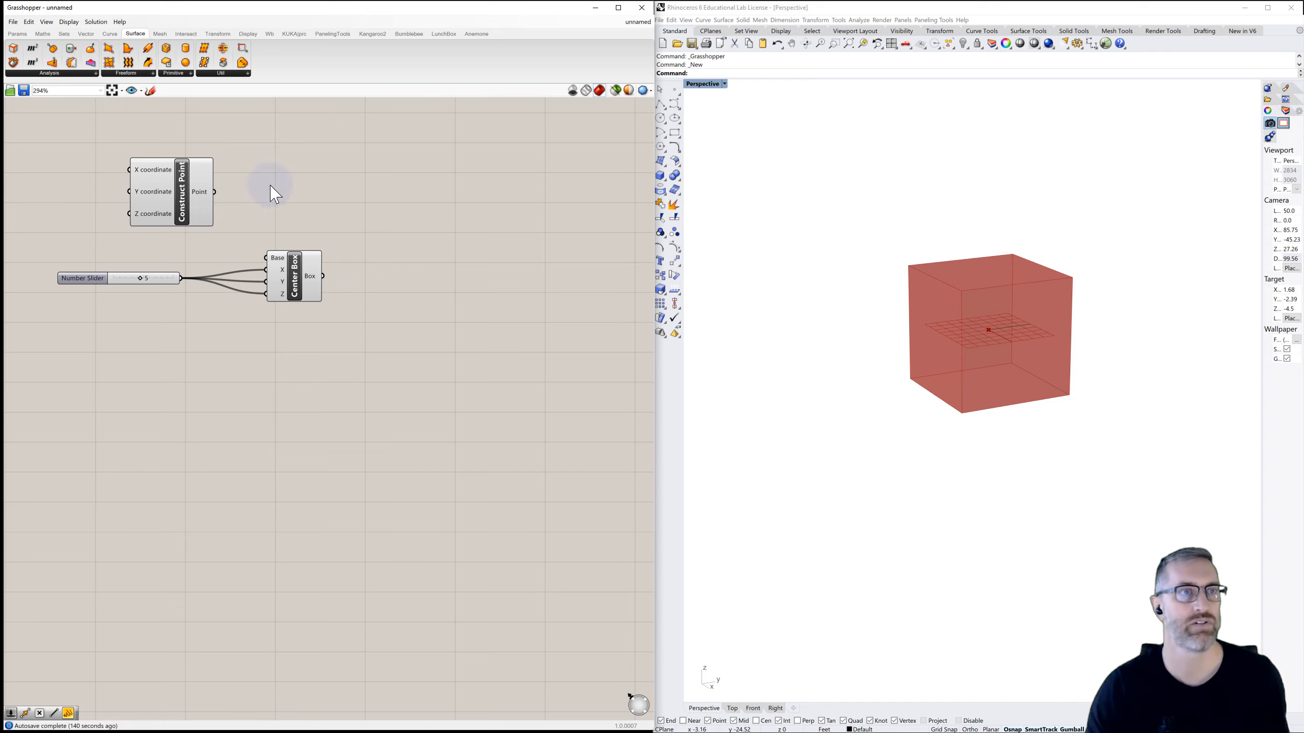
left_click(111, 35)
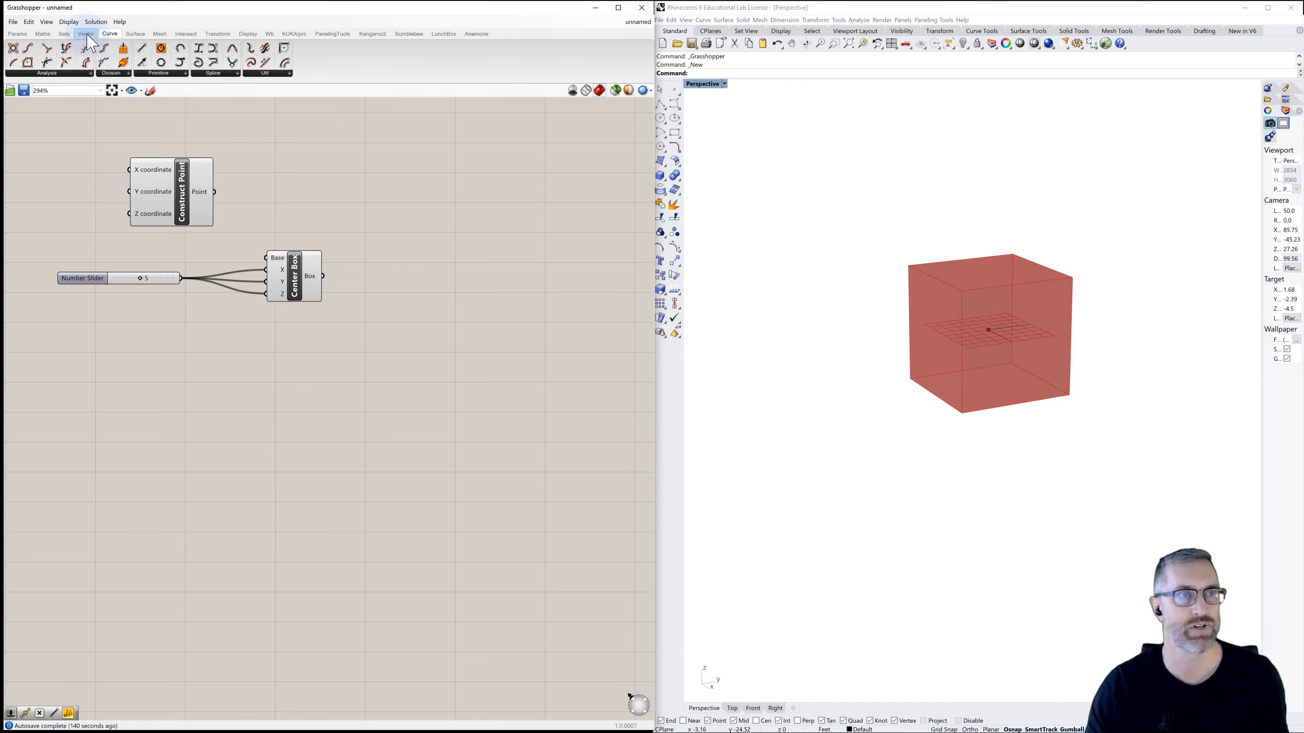
left_click(86, 34)
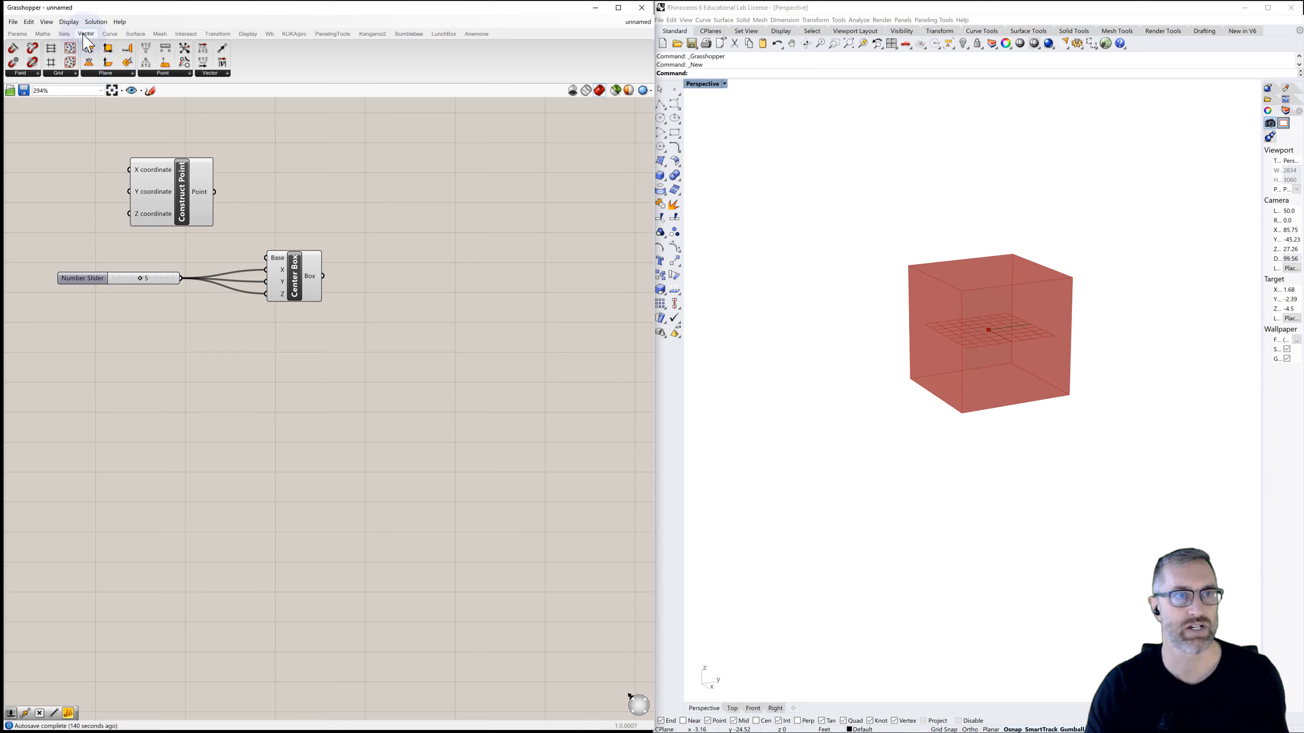
left_click(162, 74)
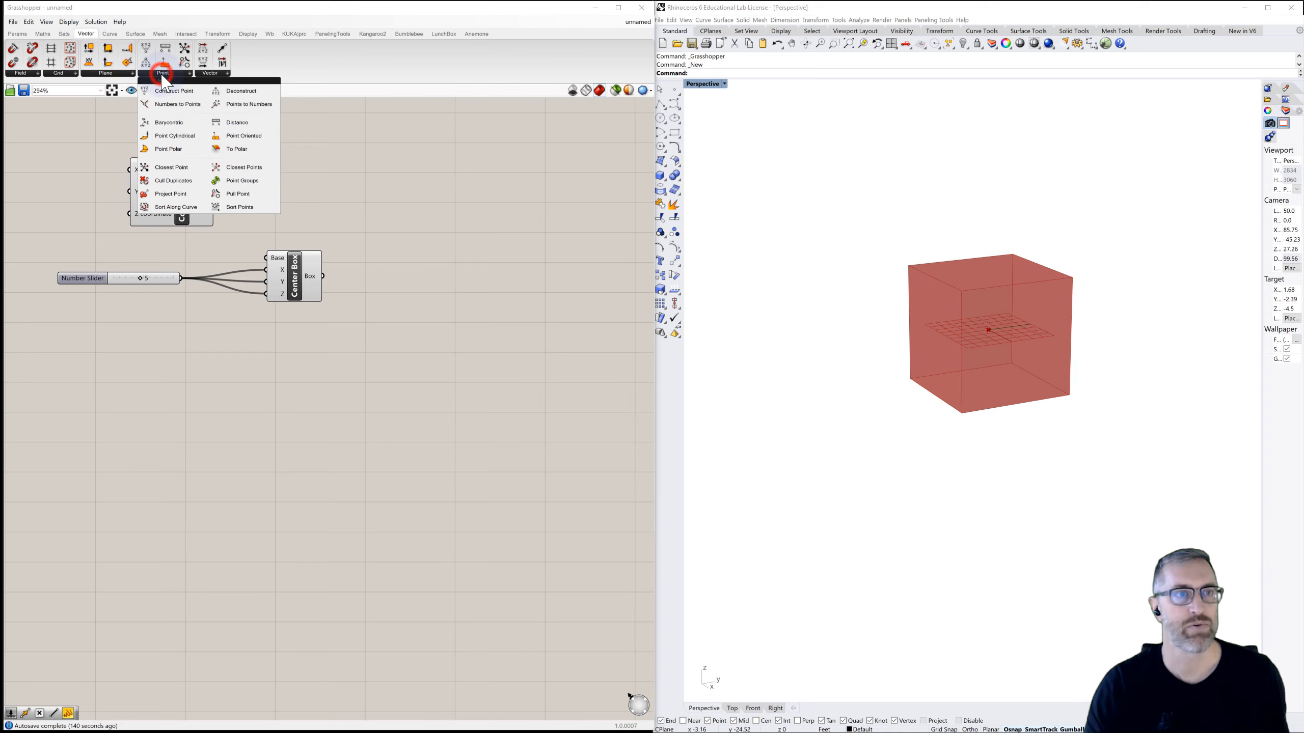
left_click(174, 149)
left_click(309, 368)
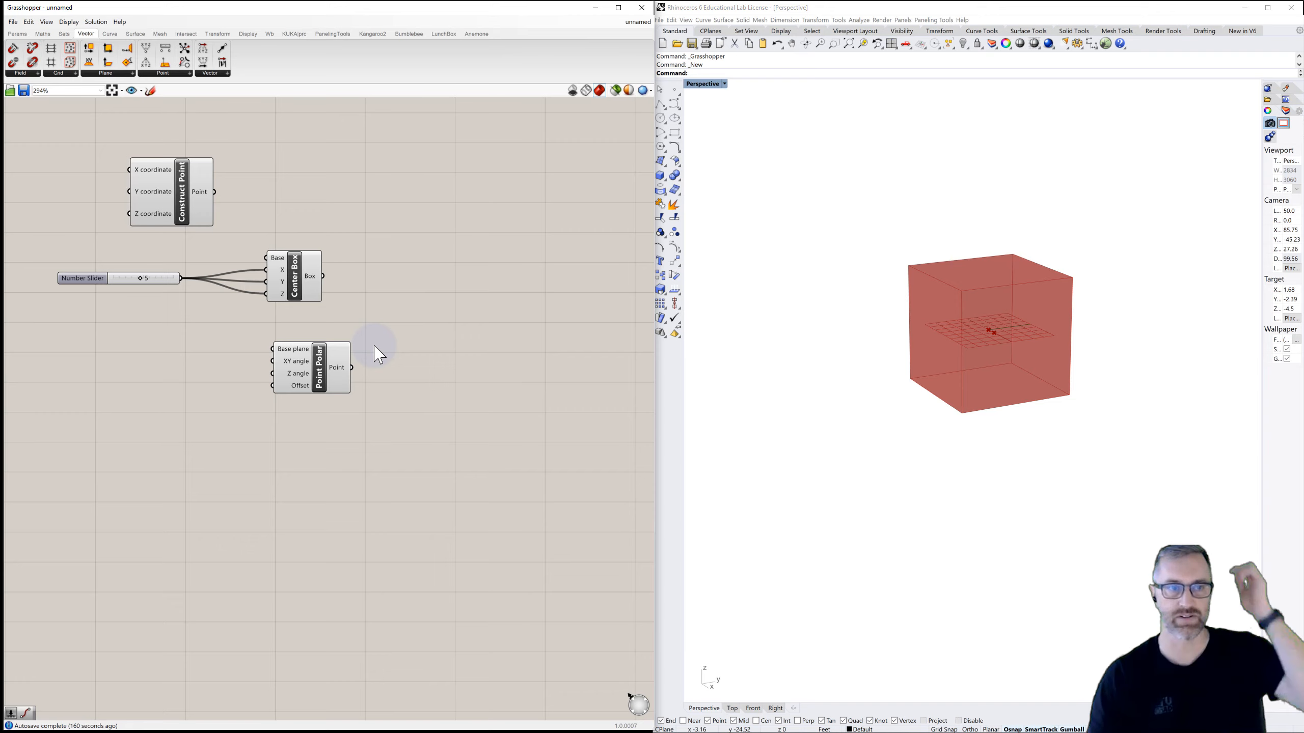
mouse_move(288, 356)
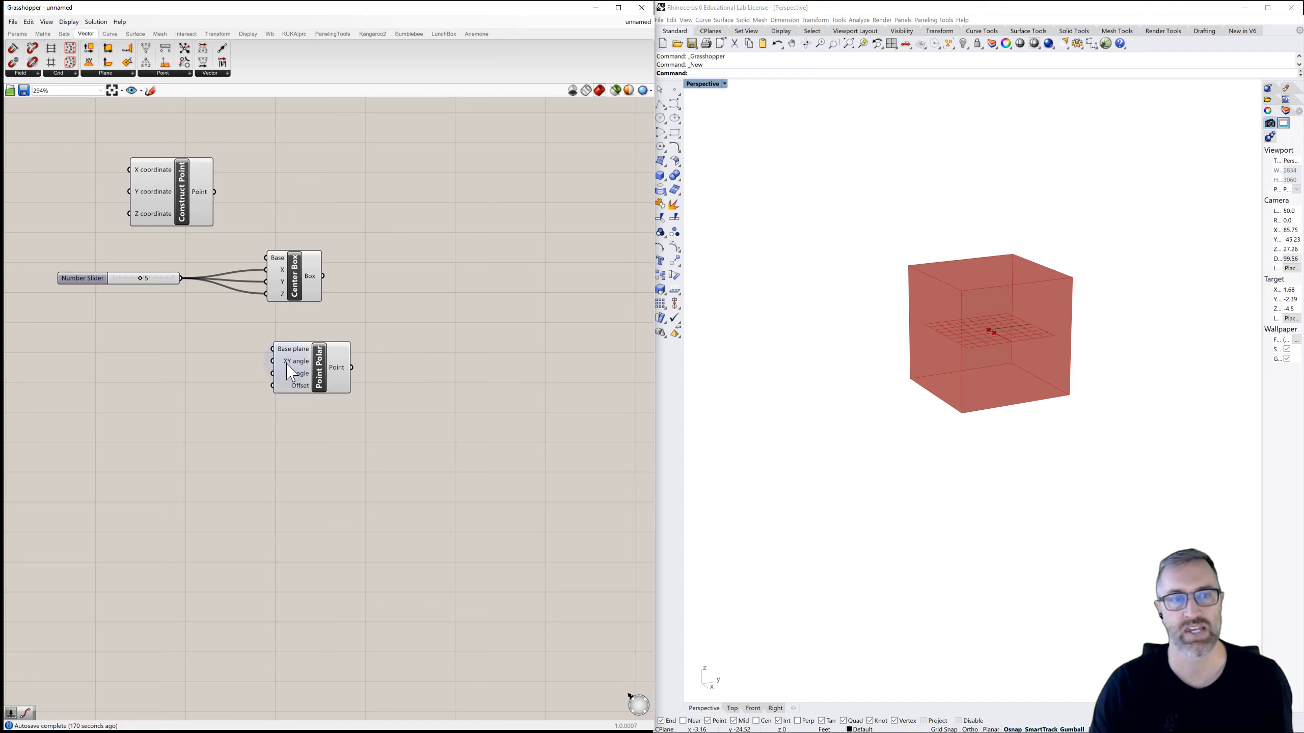
left_click_drag(331, 366, 376, 369)
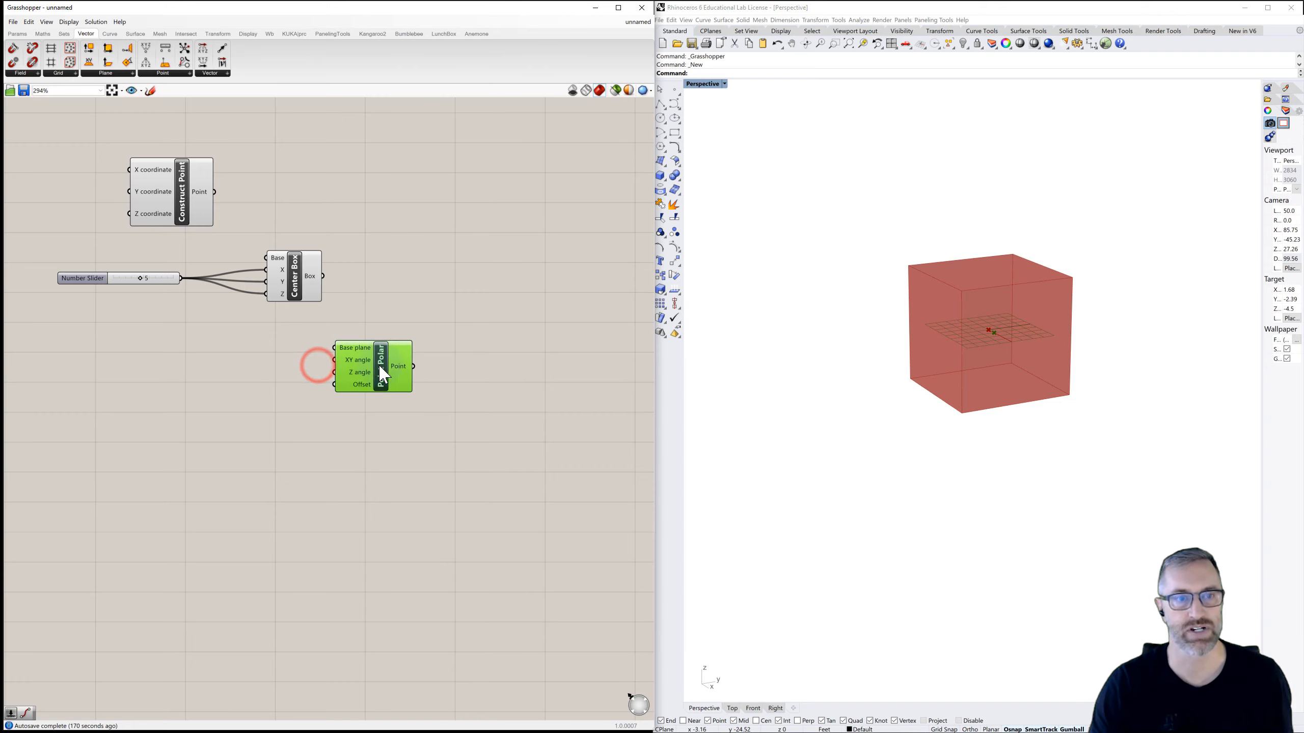
Step: Add a number slider from 0 to 360 with value 40 beside the Point Polar component's inputs
double_click(116, 362)
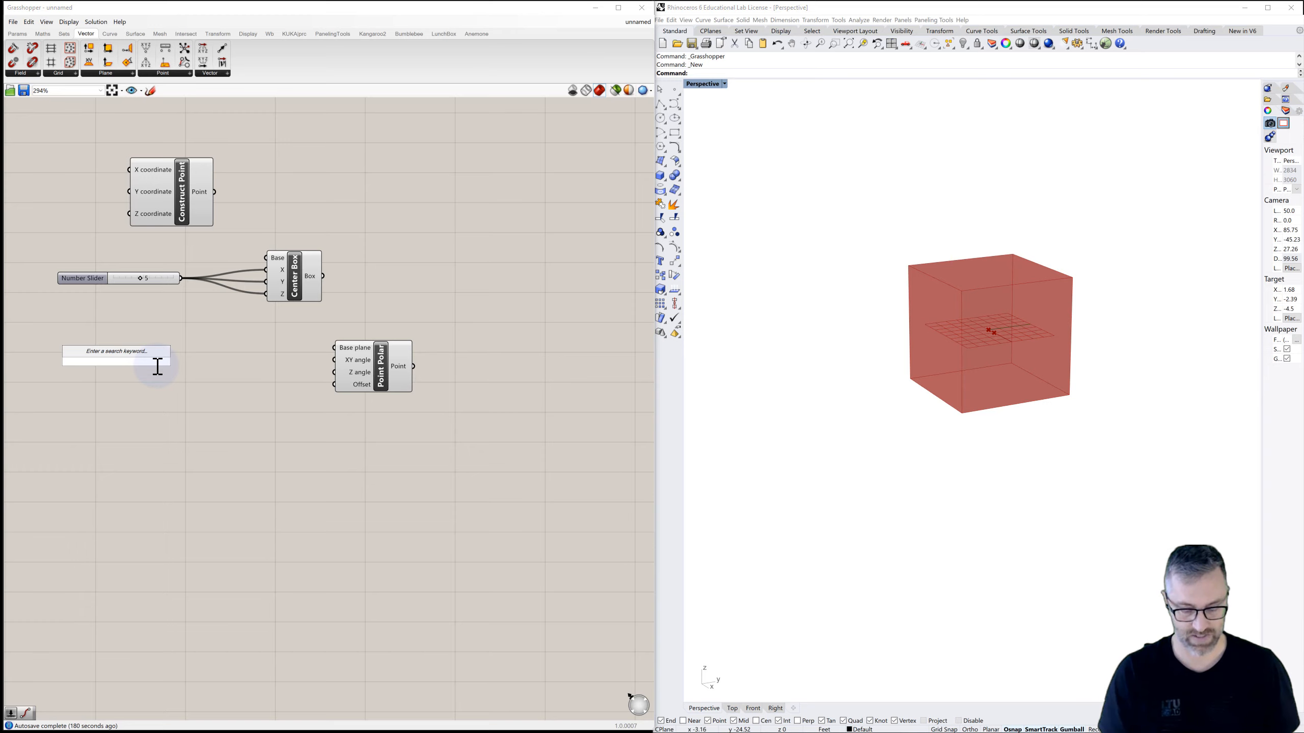
type("0<40<")
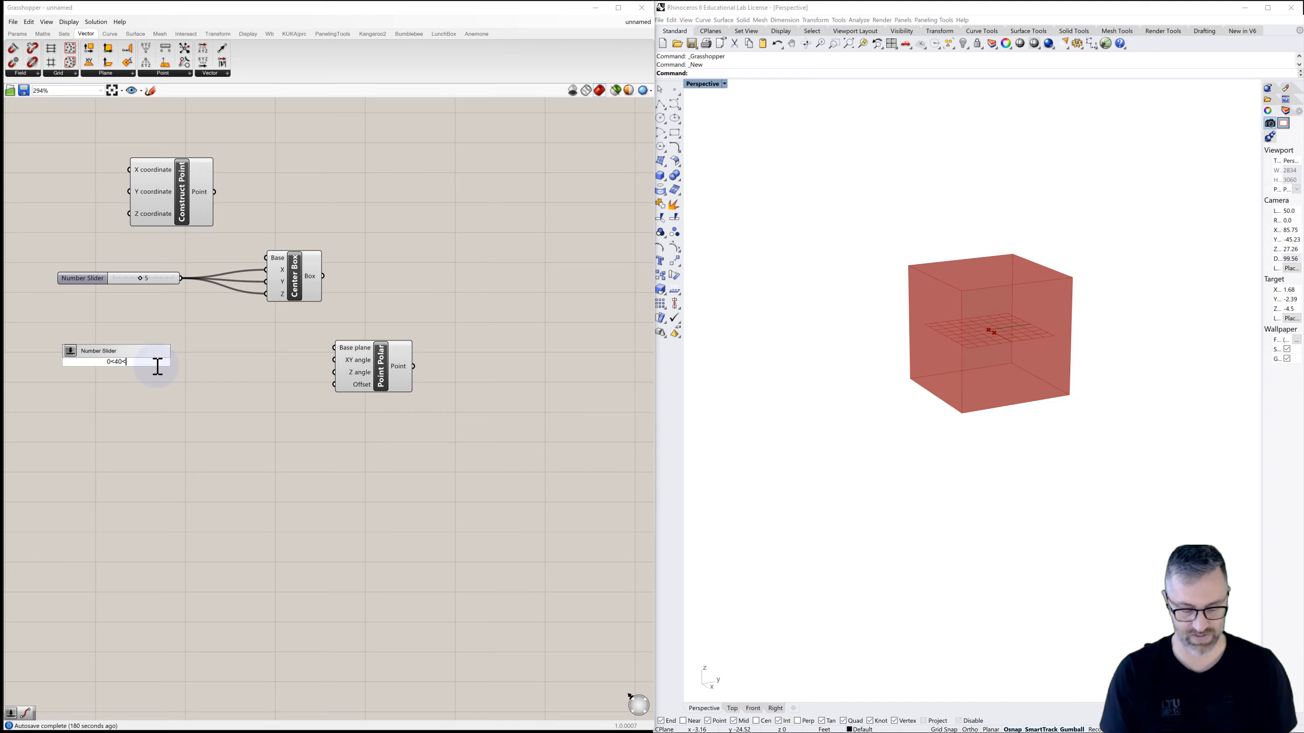
type("360")
key("Return")
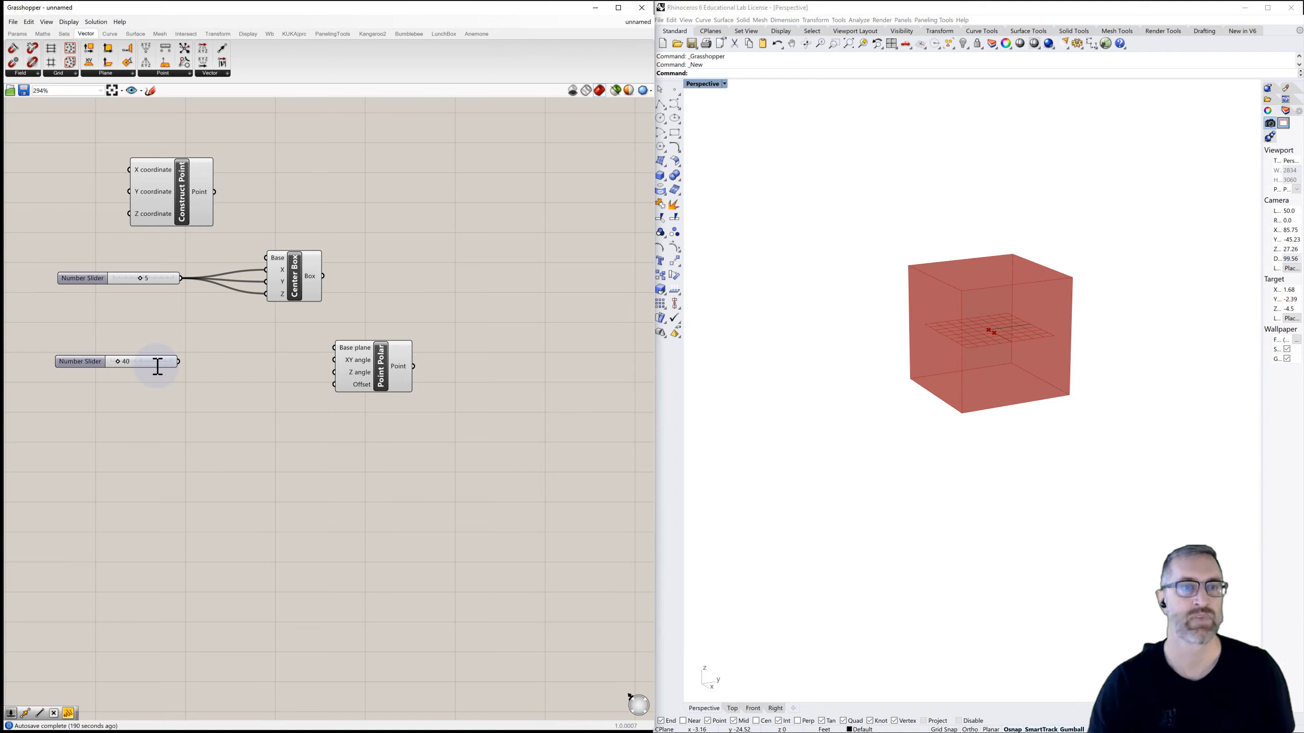
Step: Set Point Polar's XY angle and Z angle inputs to degrees and connect the 0 to 360 slider to XY angle
right_click(358, 366)
left_click(379, 432)
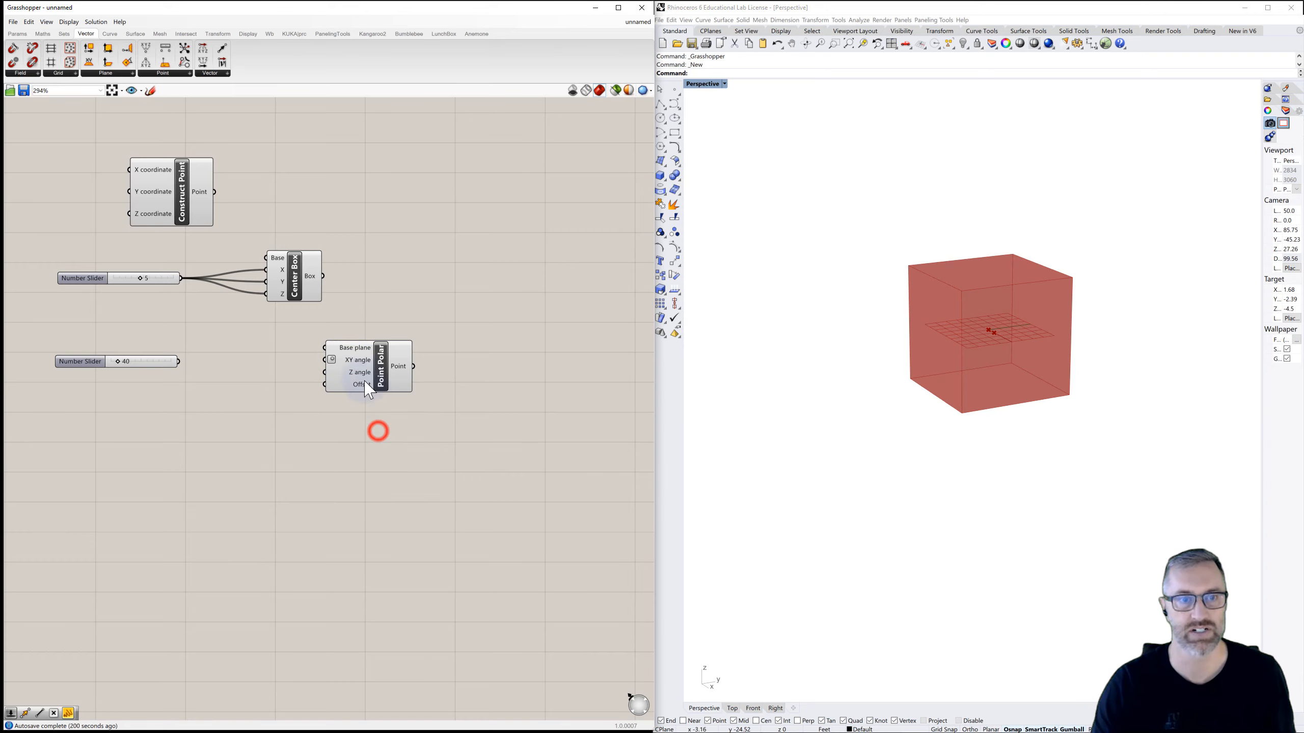
right_click(355, 372)
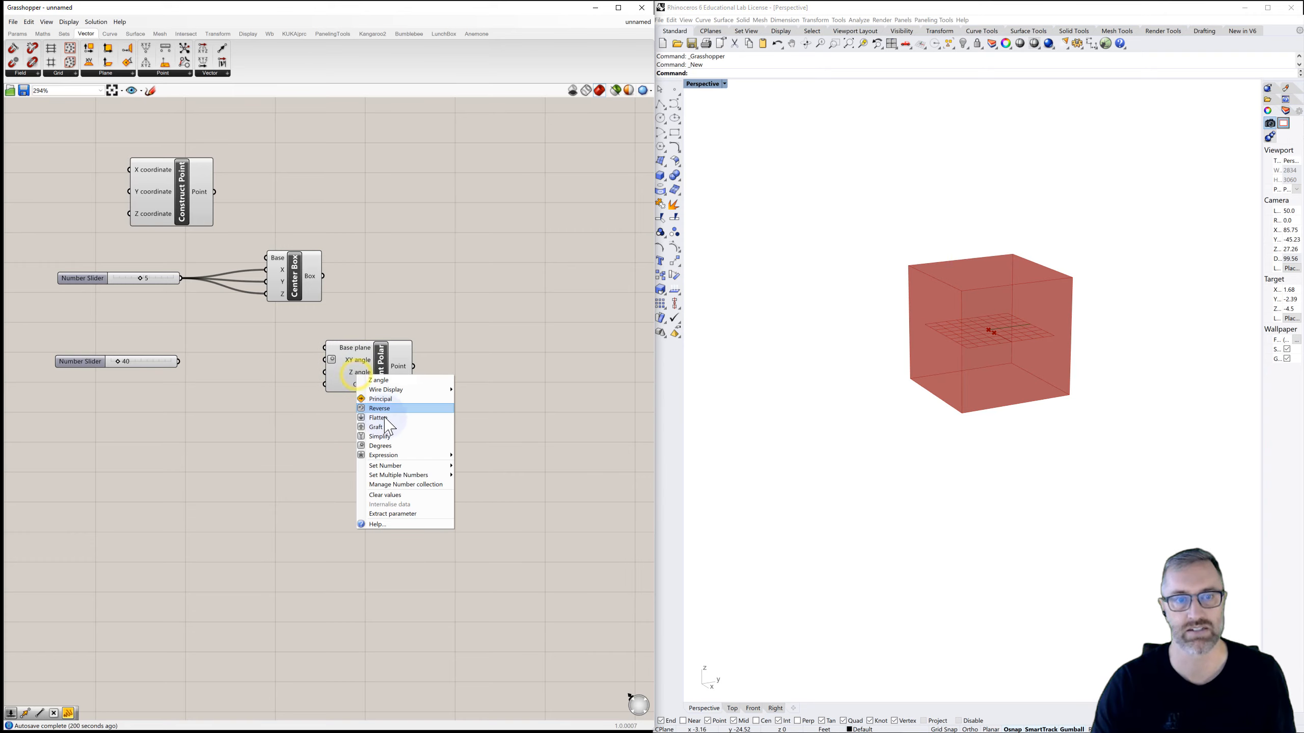
left_click(380, 445)
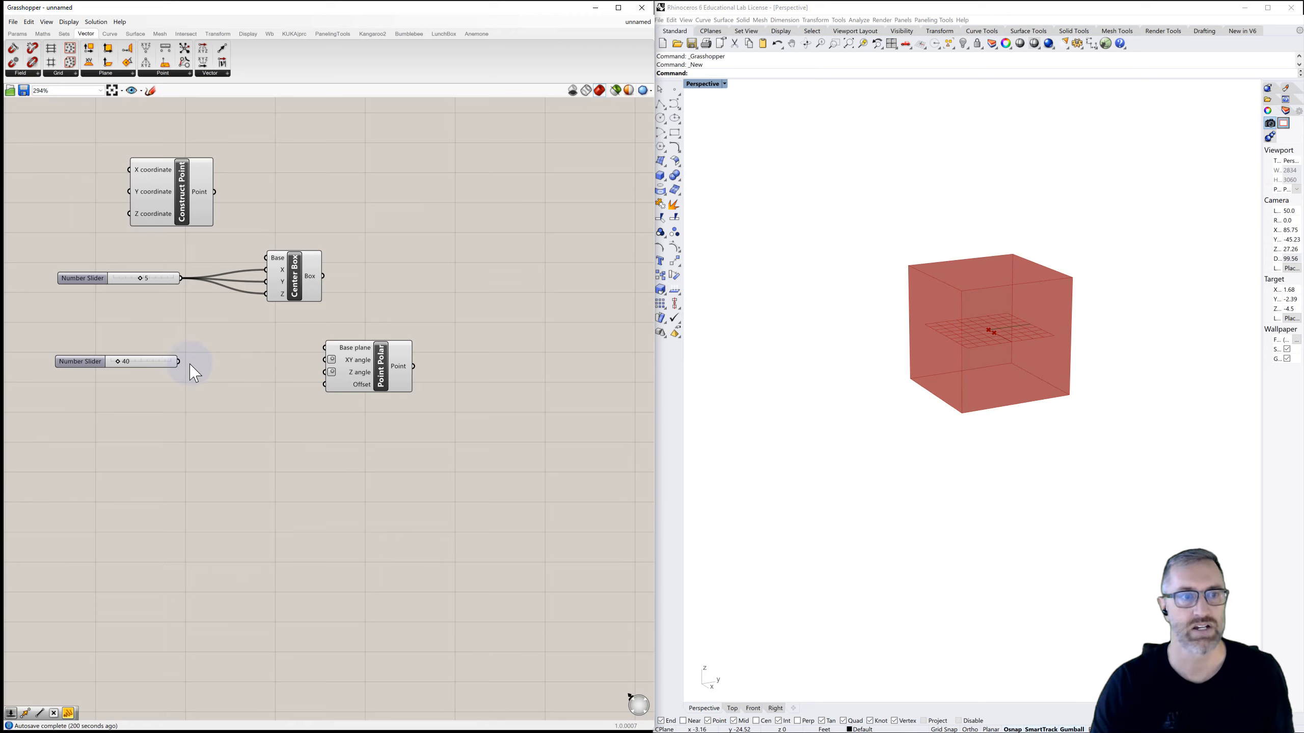
left_click_drag(179, 362, 322, 360)
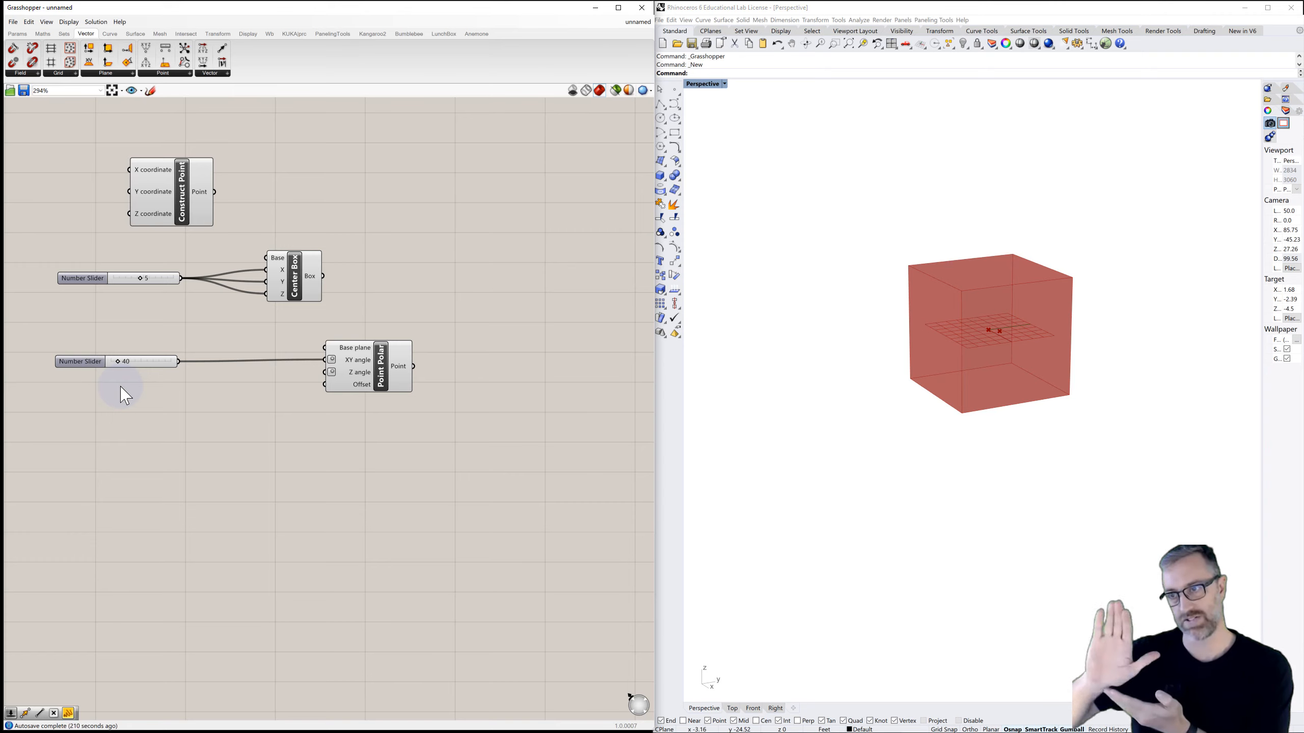
double_click(91, 384)
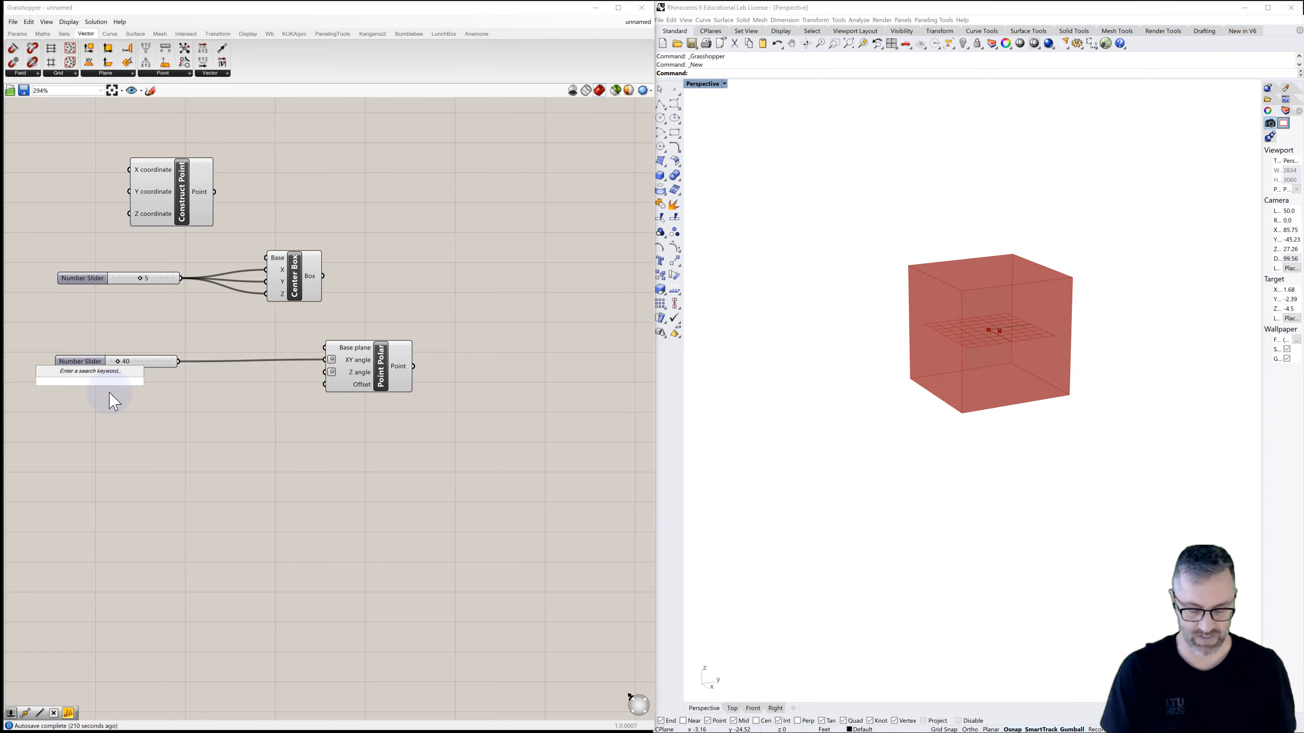
type("360")
key("Return")
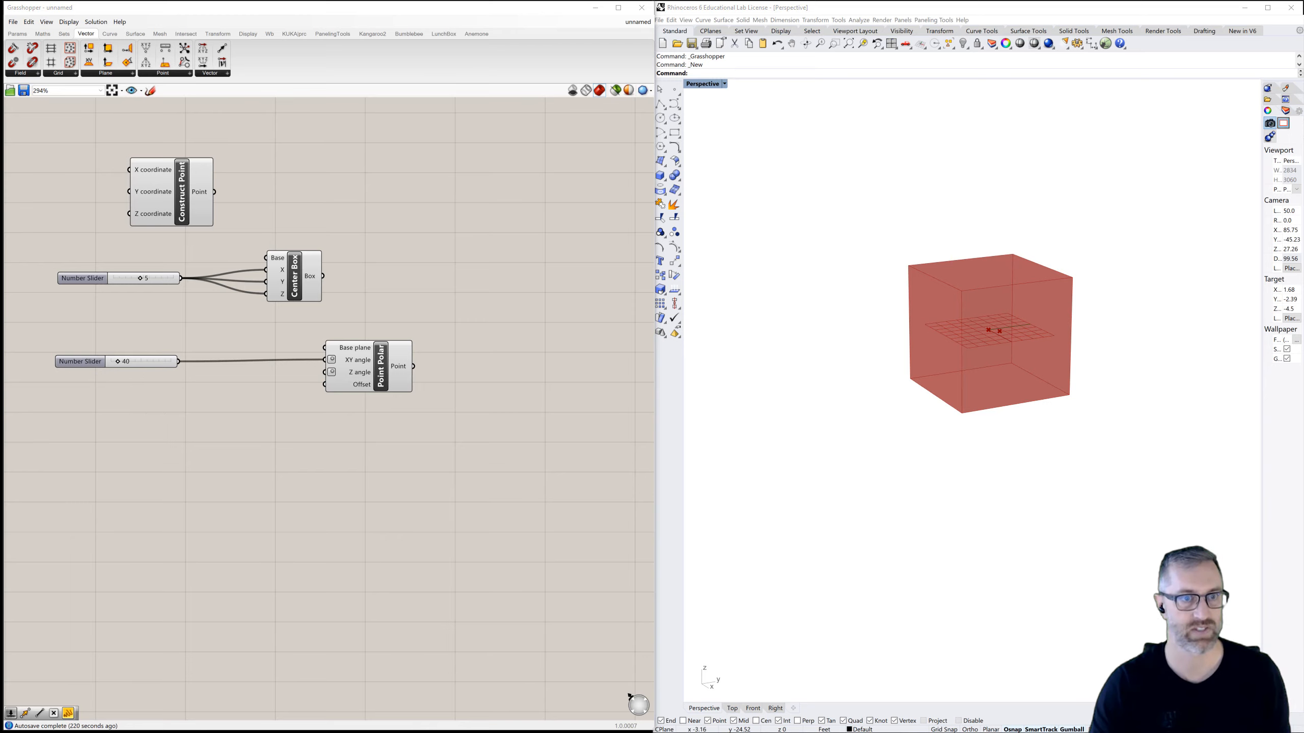
left_click(133, 402)
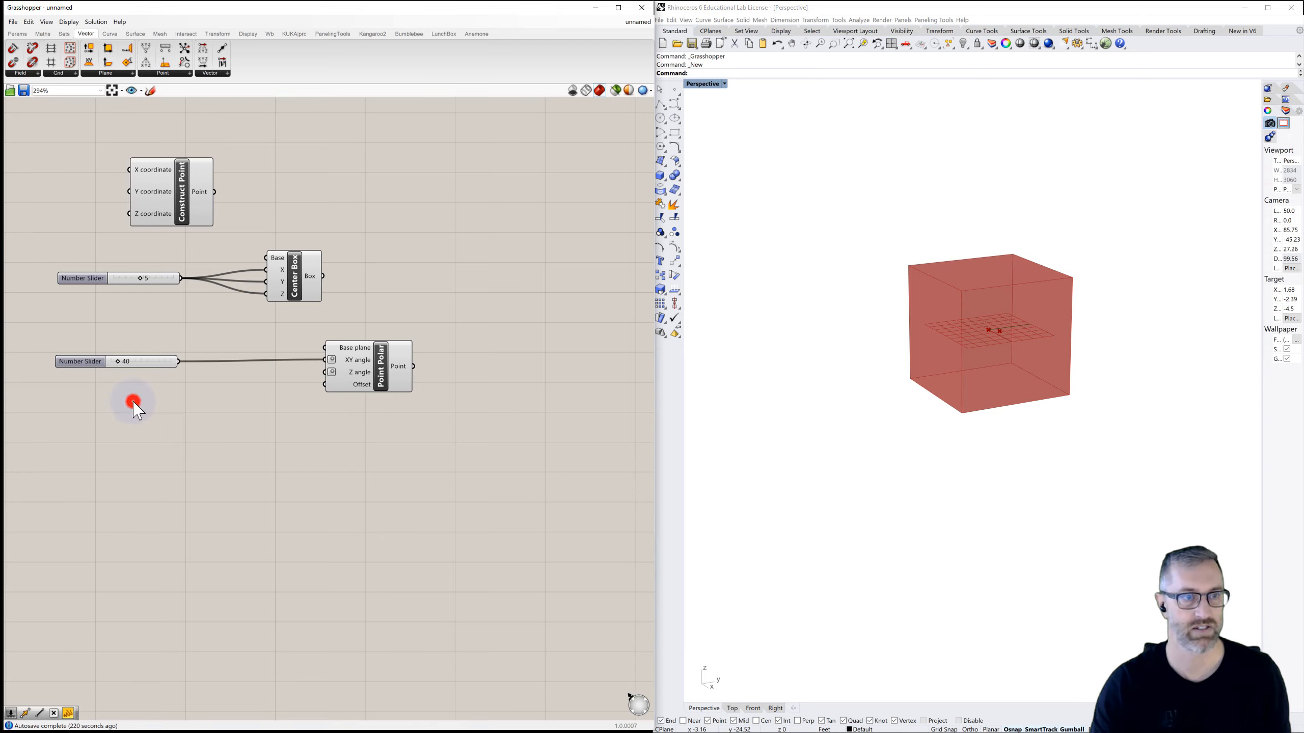
Step: Add a number slider from 0 to 90 under the XY angle slider, connect it to Point Polar's Z angle and set it to 19
double_click(133, 402)
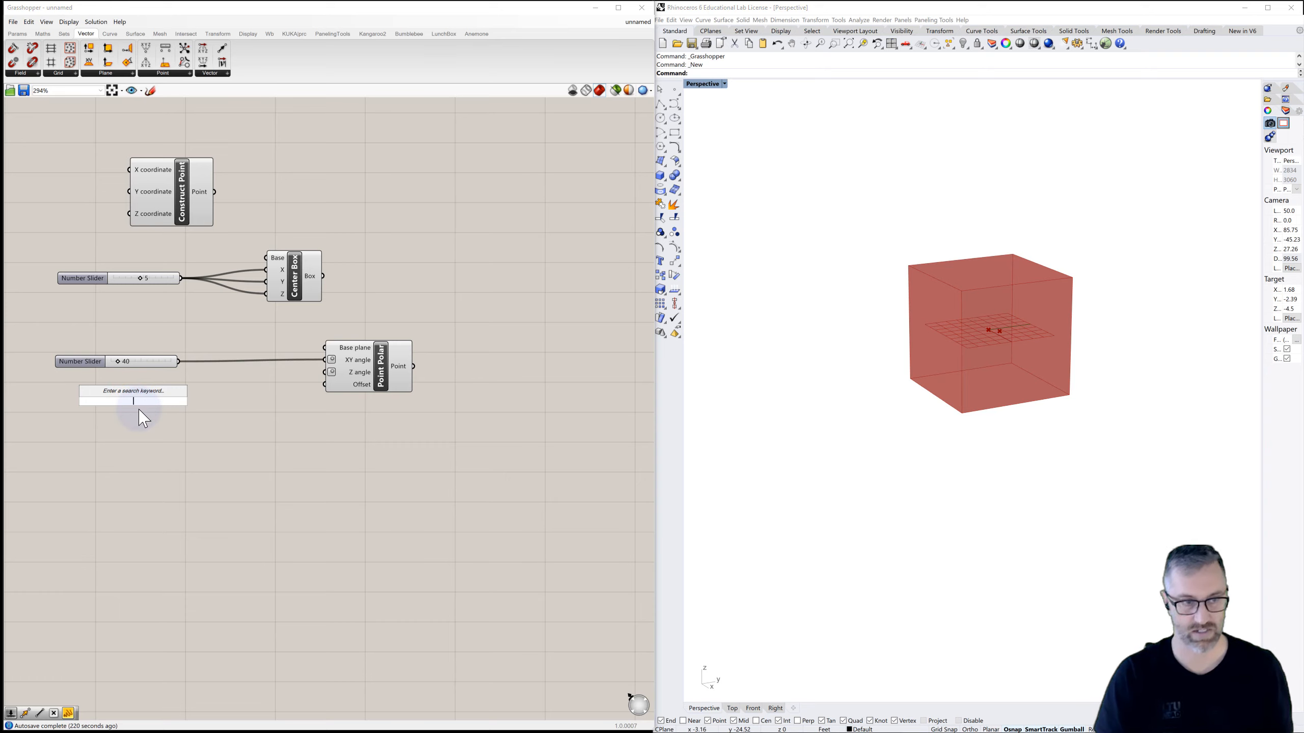
type("0<10<")
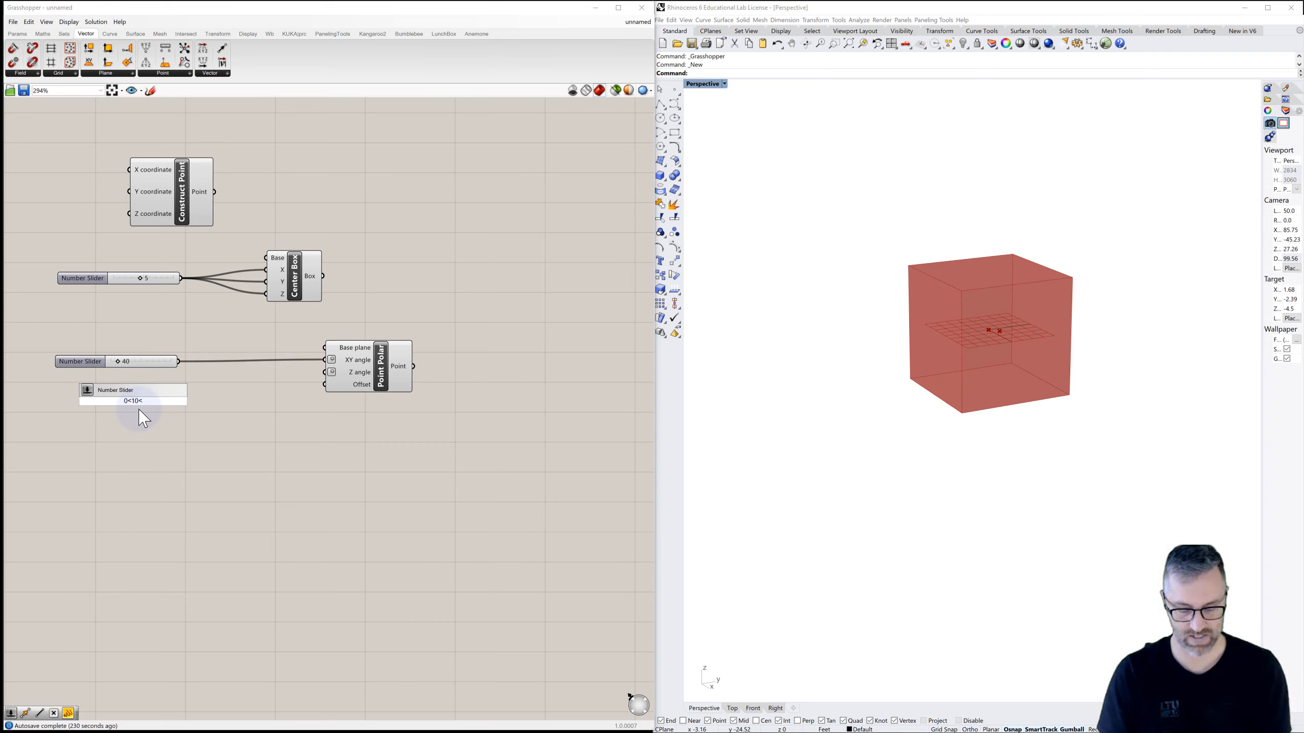
type("90")
key("Return")
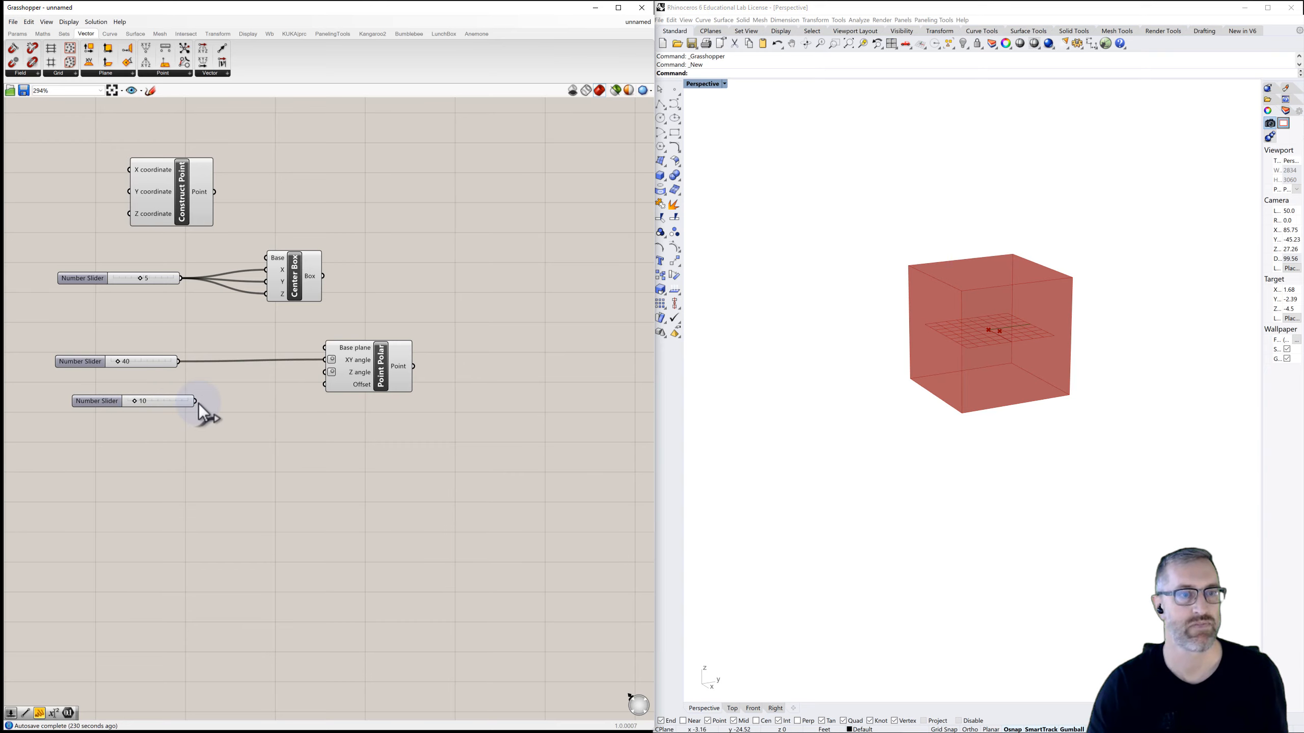
left_click_drag(196, 401, 298, 382)
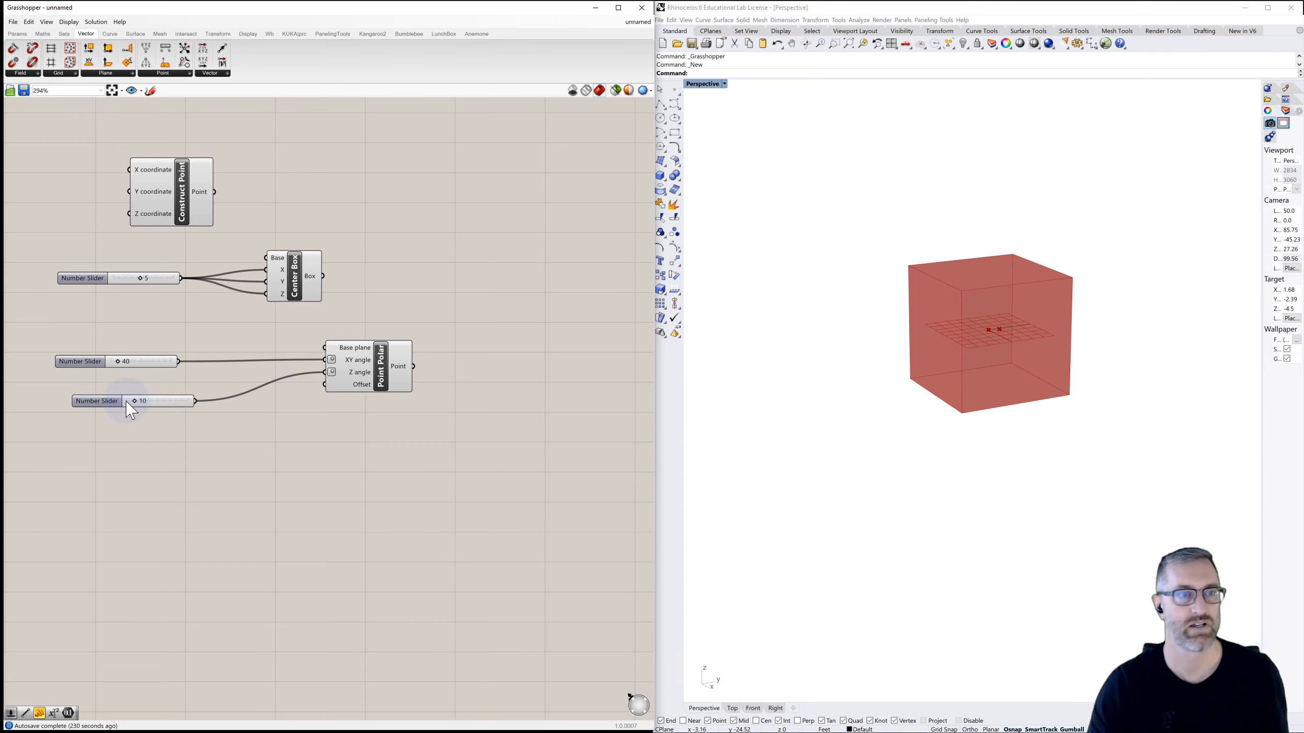
left_click_drag(128, 402, 124, 388)
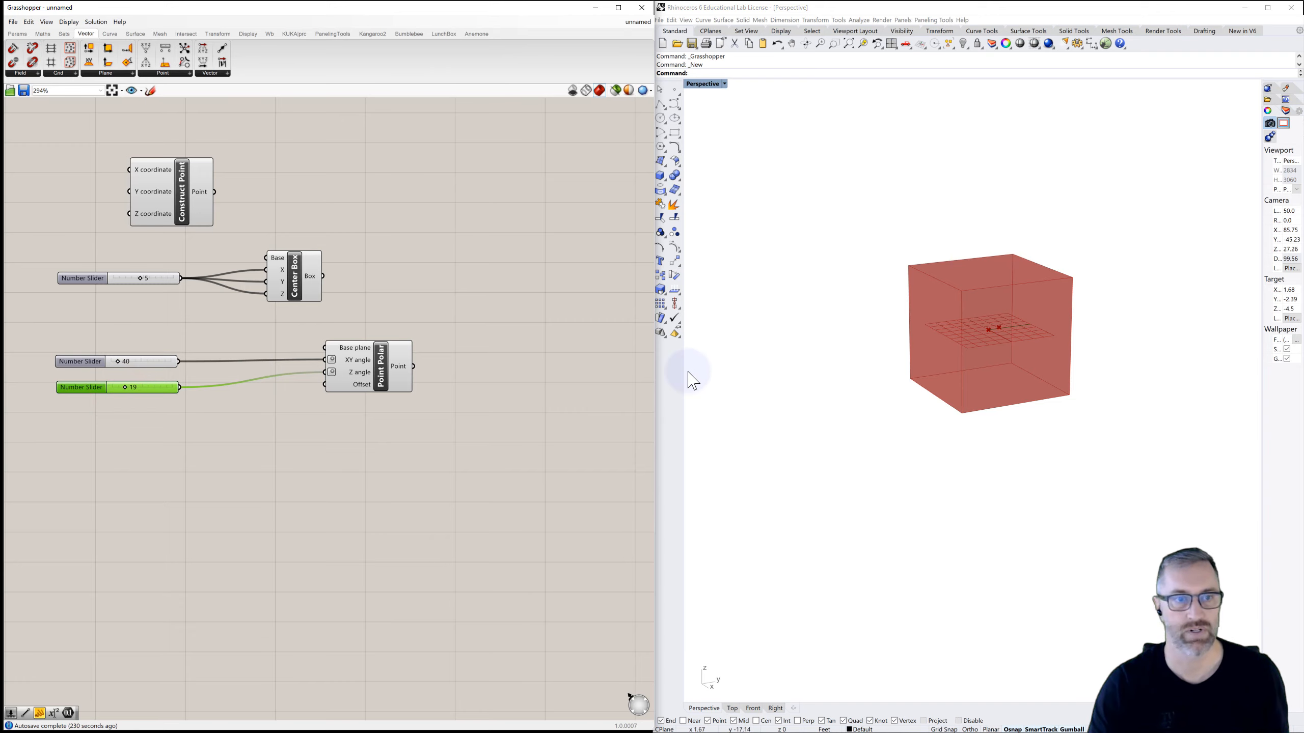
Step: Add a number slider from 1 to 8 with value 4 under the angle sliders and connect it to Point Polar's Offset input
mouse_move(356, 384)
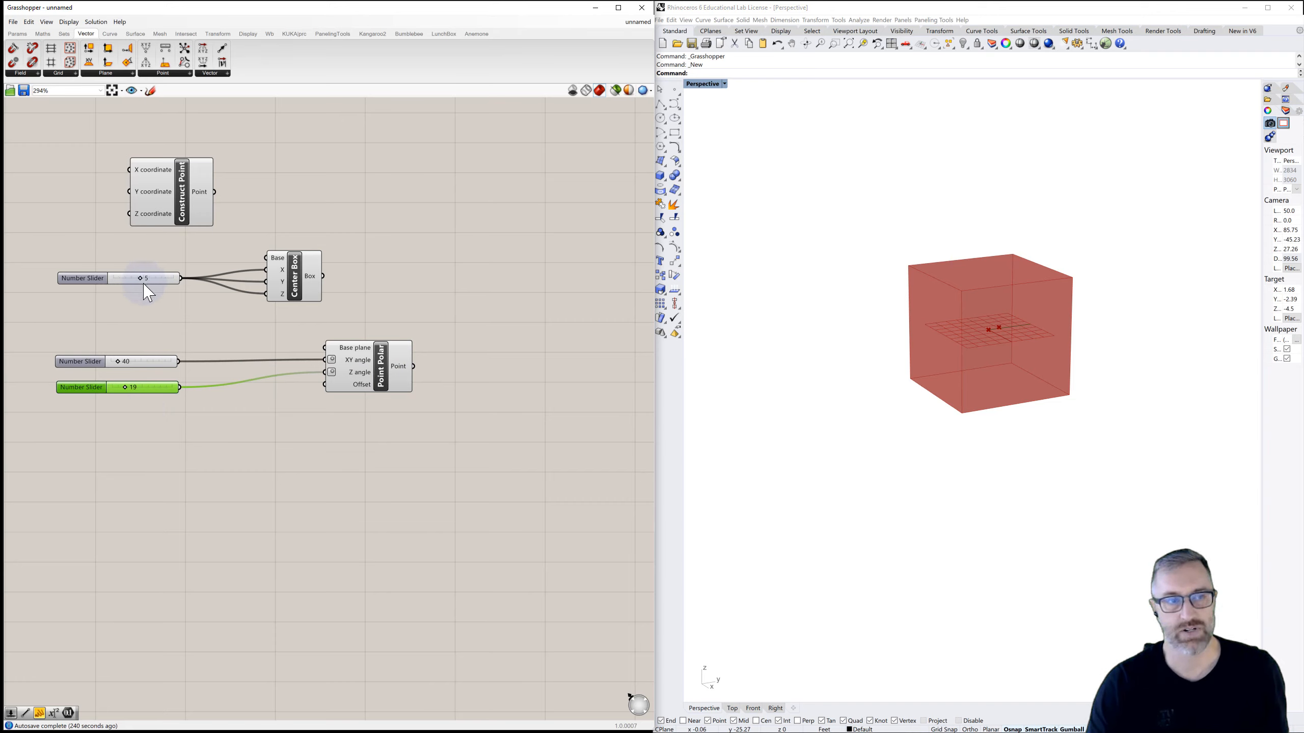
double_click(77, 415)
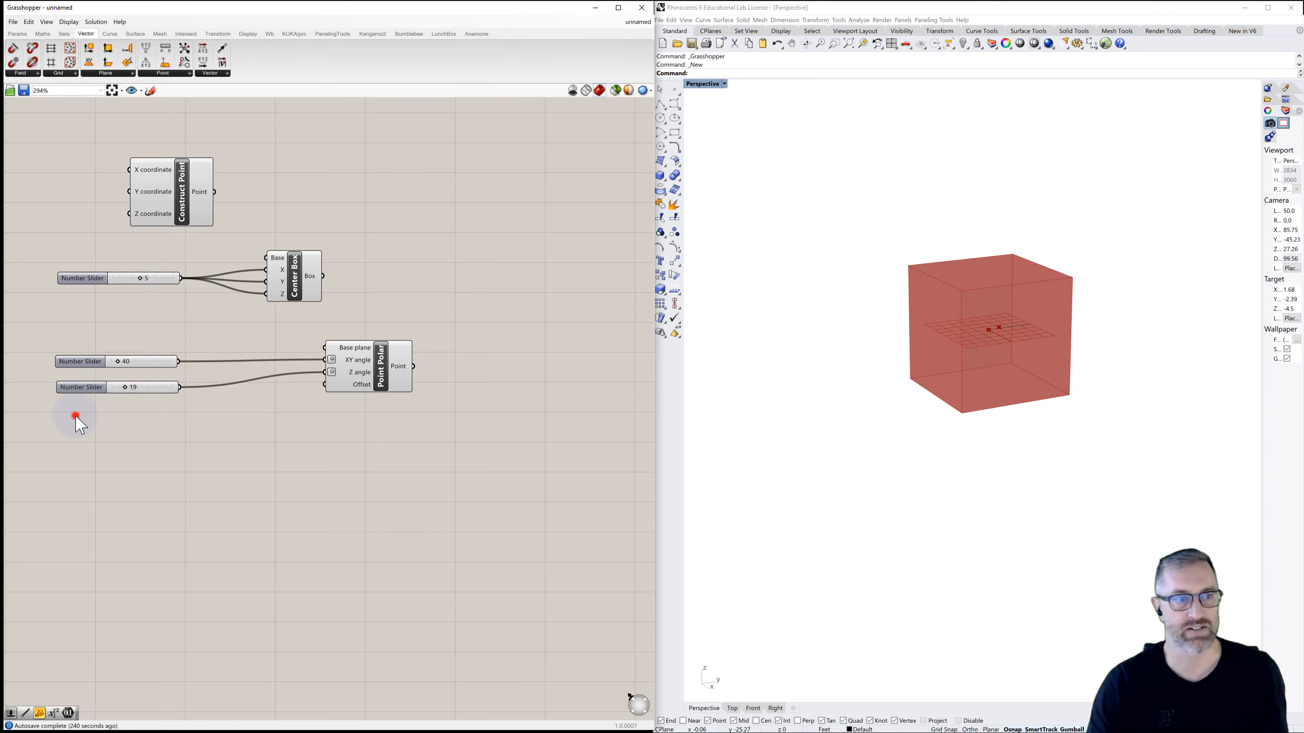
type("1<4<8")
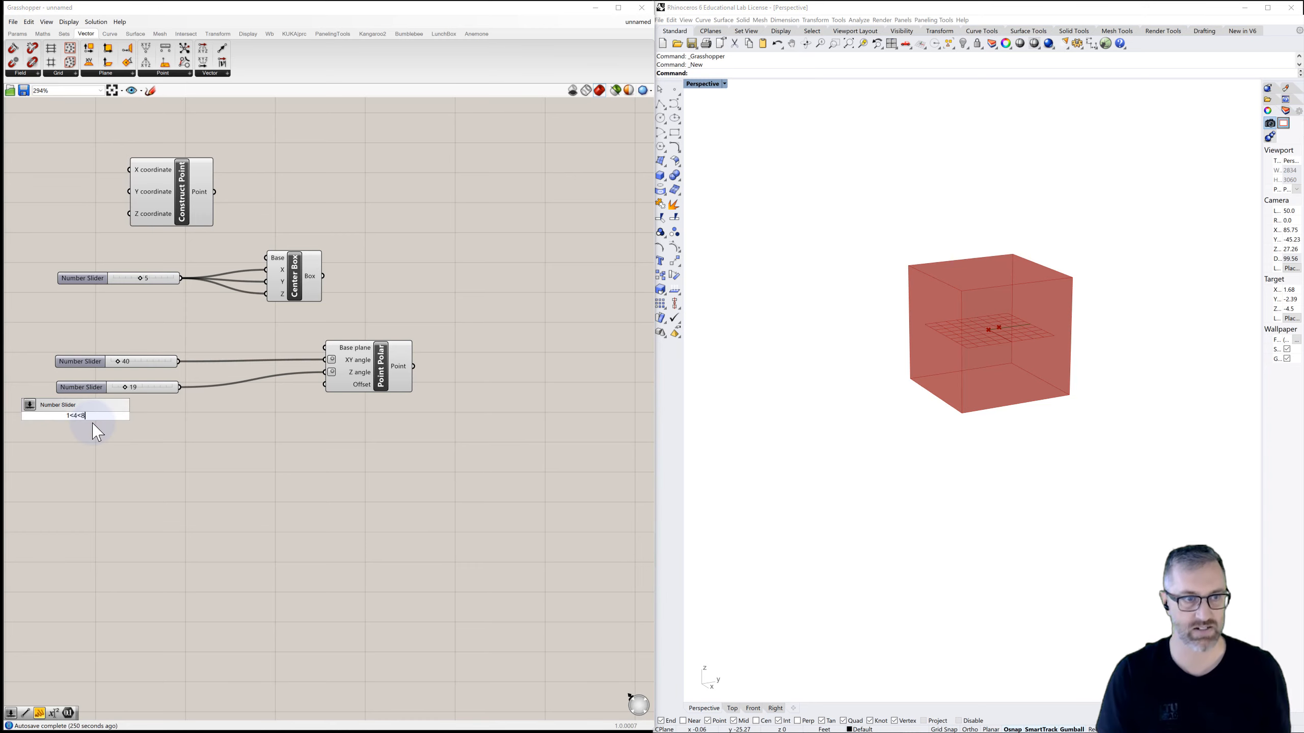
key("Return")
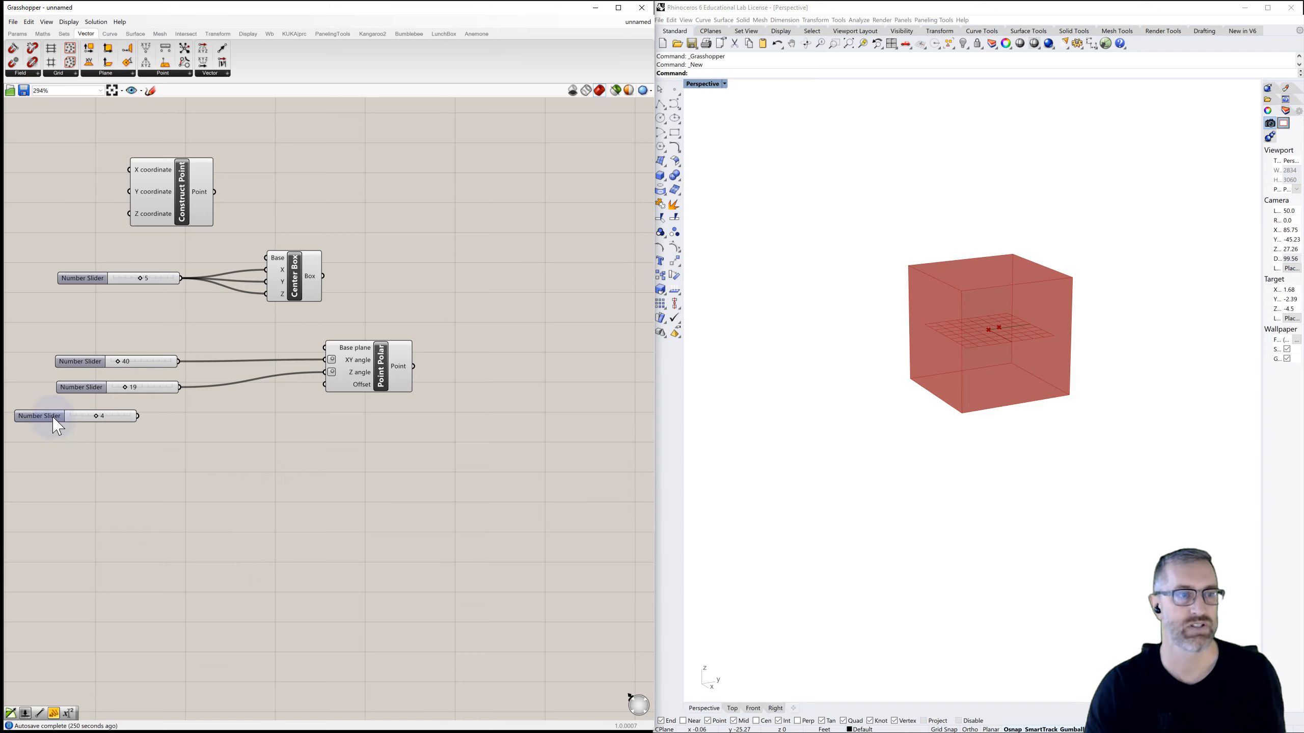
left_click_drag(53, 417, 93, 417)
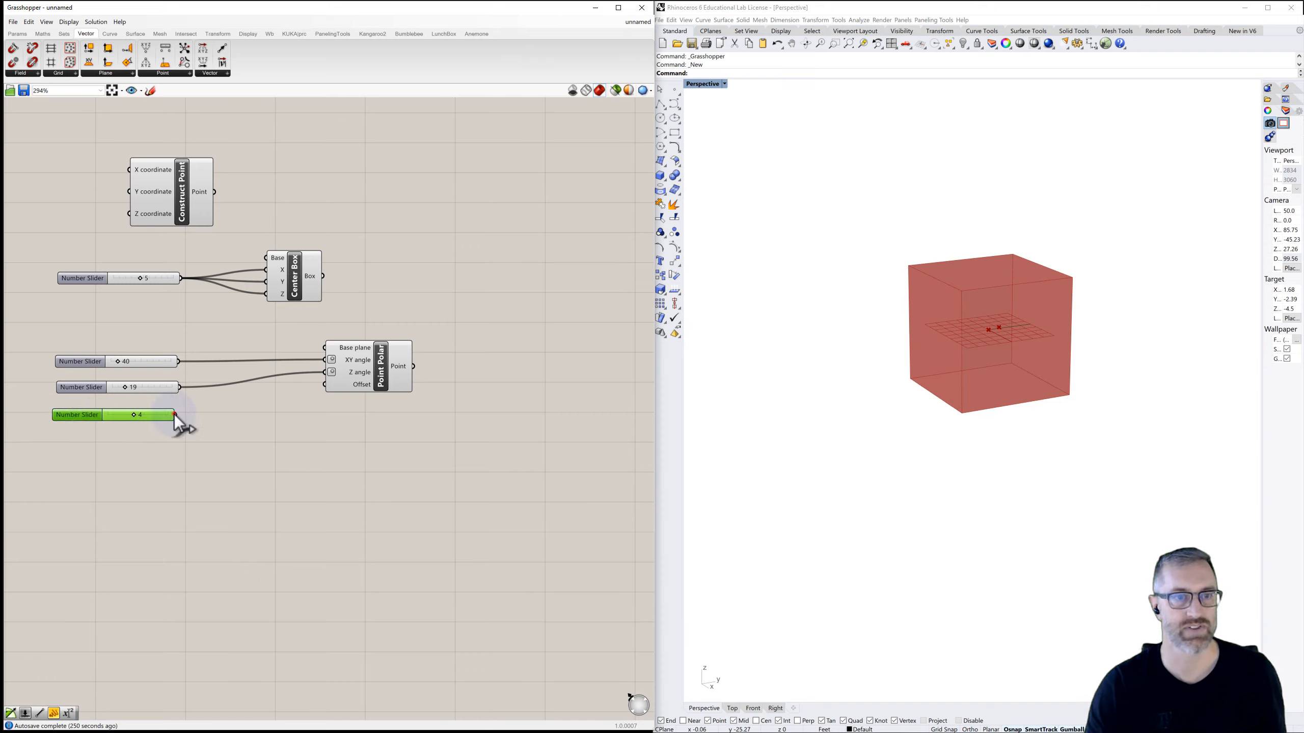
left_click_drag(174, 414, 324, 384)
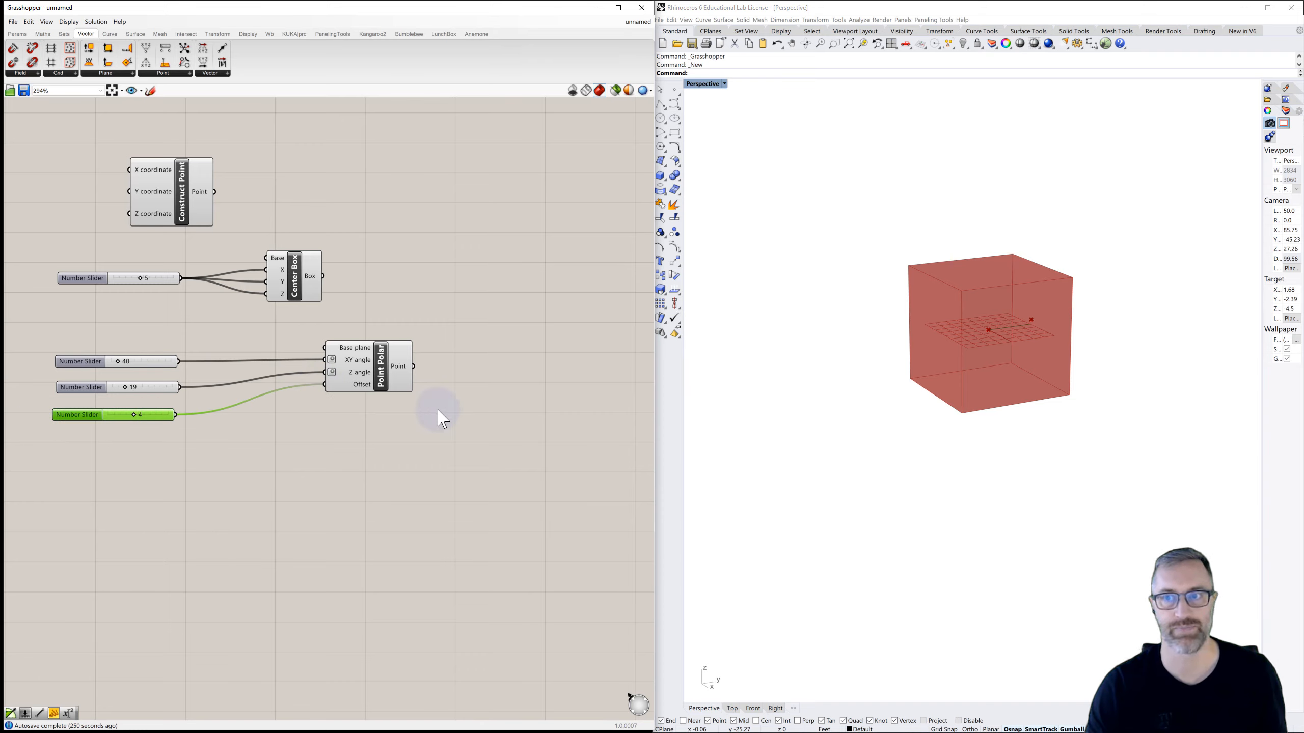
Step: Test the polar point's position by setting the XY angle to 46, the Z angle to 56 and the offset to 1, then 8
right_click_drag(903, 337, 947, 383)
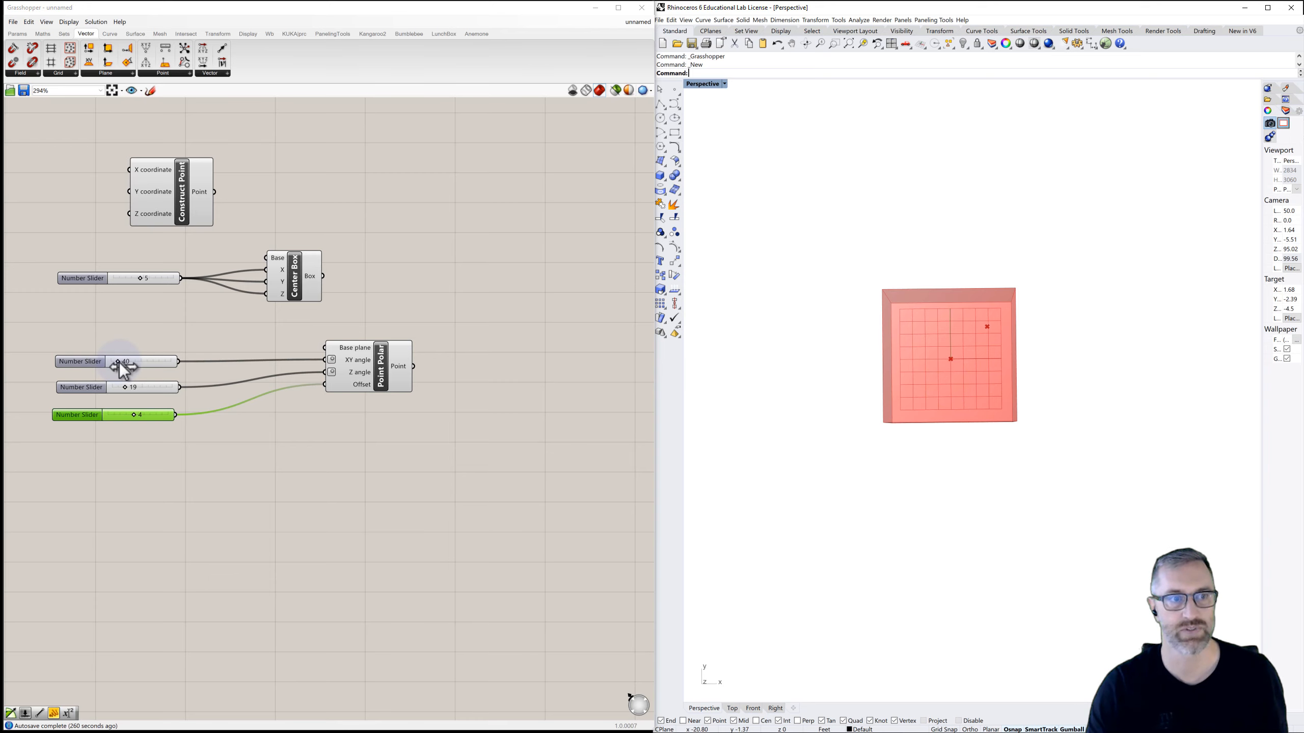
mouse_move(119, 363)
left_mouse_down()
mouse_move(106, 364)
mouse_move(184, 360)
mouse_move(122, 366)
left_mouse_up()
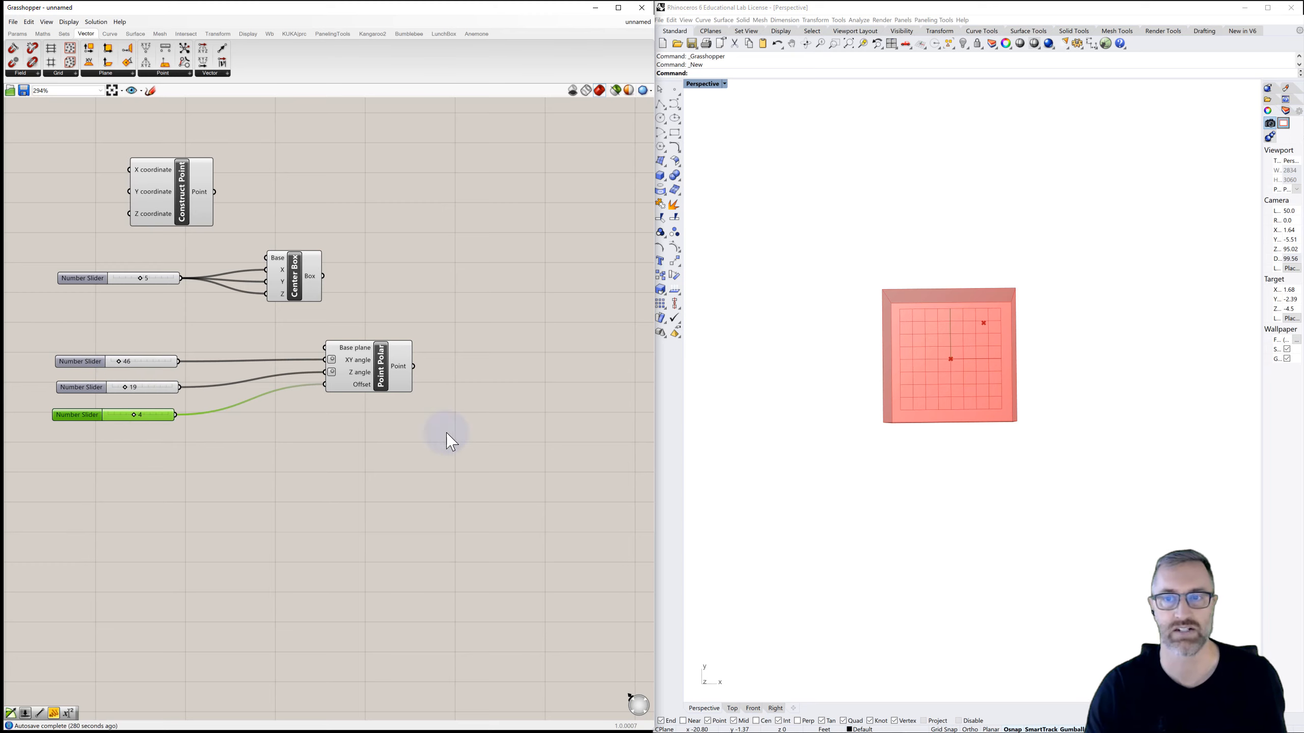
right_click_drag(866, 483, 841, 430)
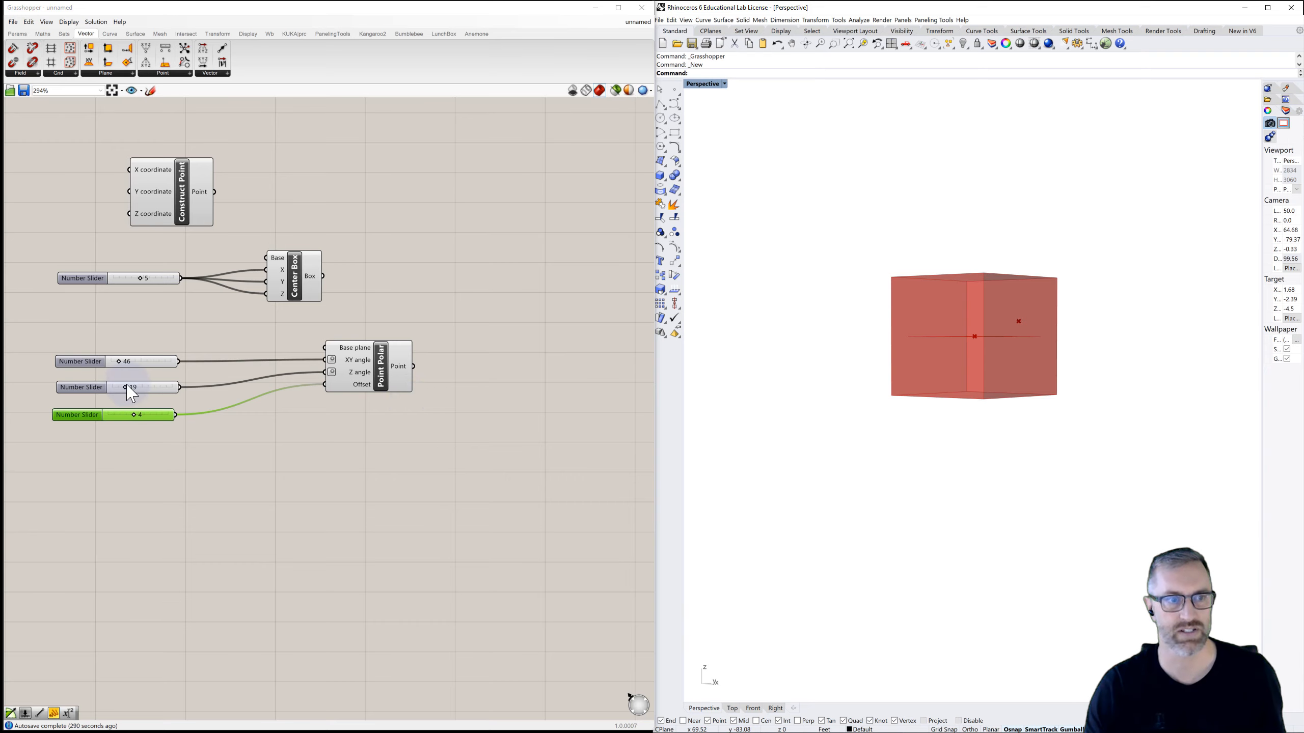
mouse_move(125, 387)
left_mouse_down()
mouse_move(105, 385)
mouse_move(134, 386)
left_mouse_up()
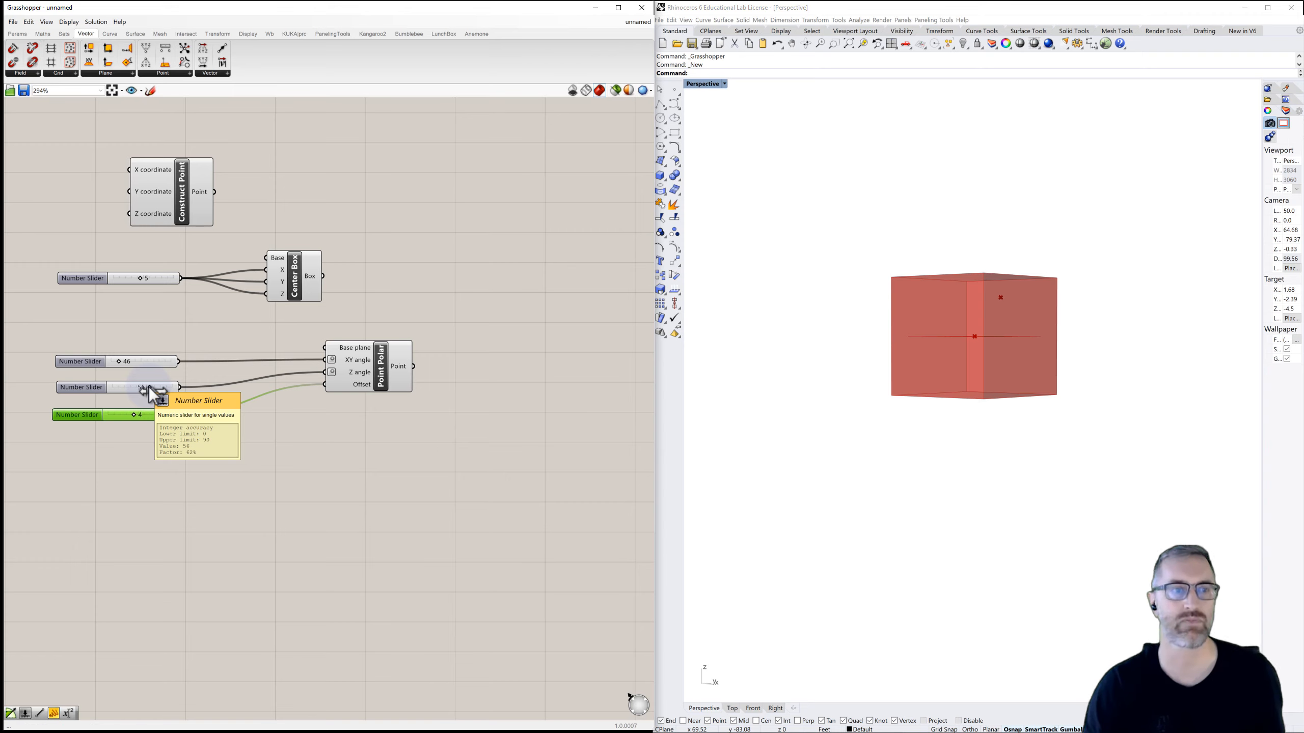
mouse_move(134, 415)
left_mouse_down()
mouse_move(191, 418)
mouse_move(123, 433)
left_mouse_up()
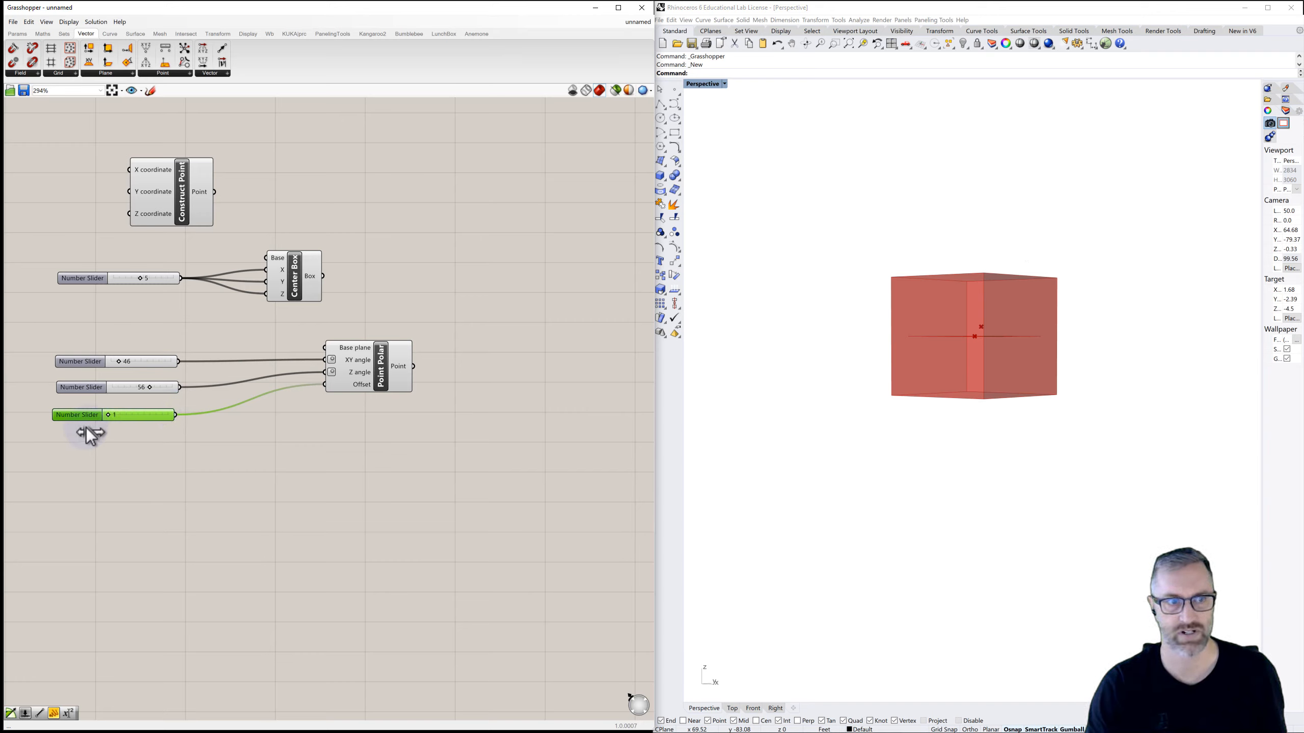
left_click_drag(163, 428, 180, 421)
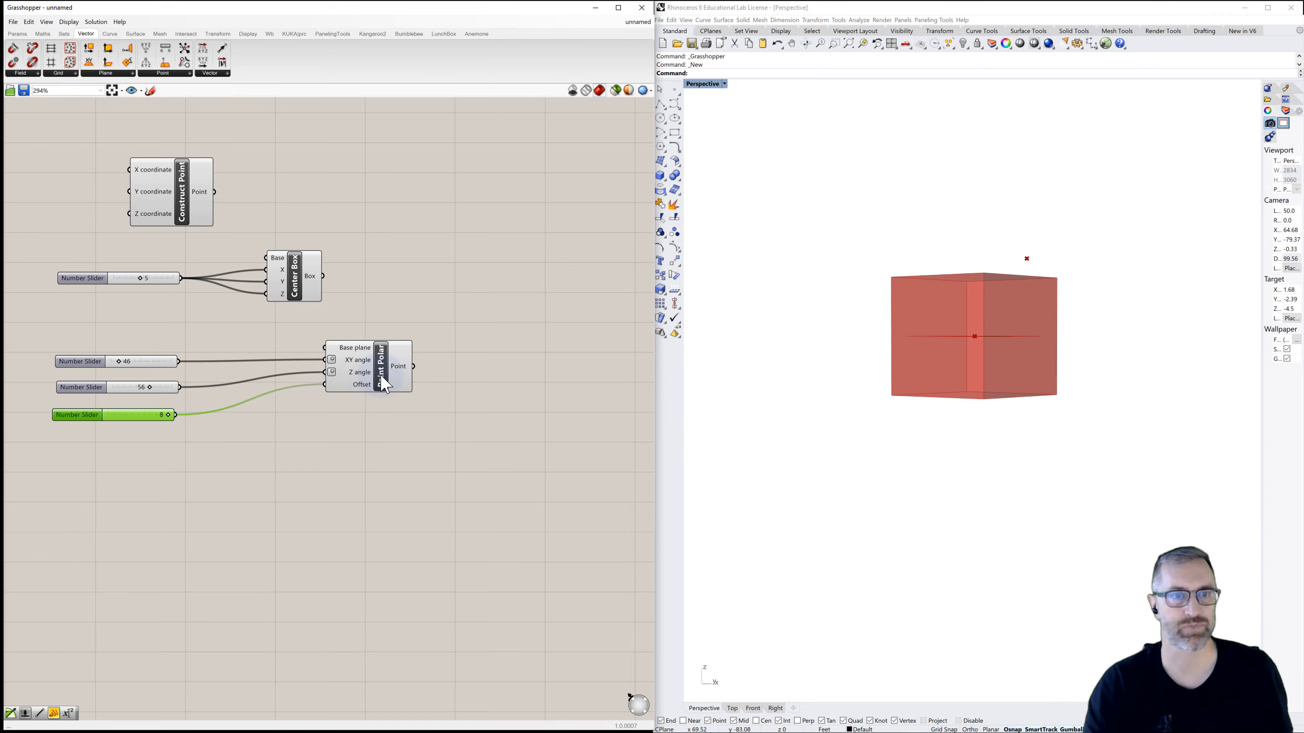
Step: Add a Line component after Point Polar, connecting Construct Point to its Start Point and the polar point to its End Point
mouse_move(385, 385)
left_mouse_down()
mouse_move(408, 377)
mouse_move(391, 385)
left_mouse_up()
double_click(517, 366)
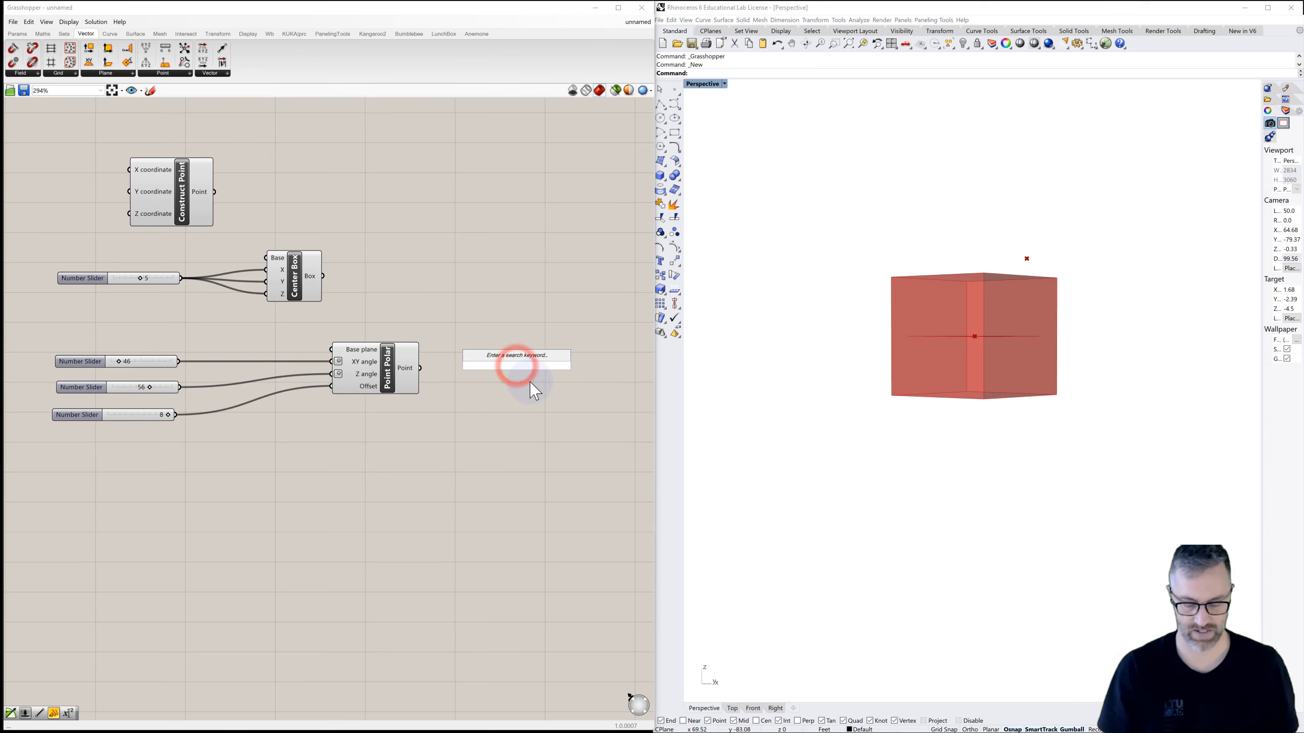
type("line")
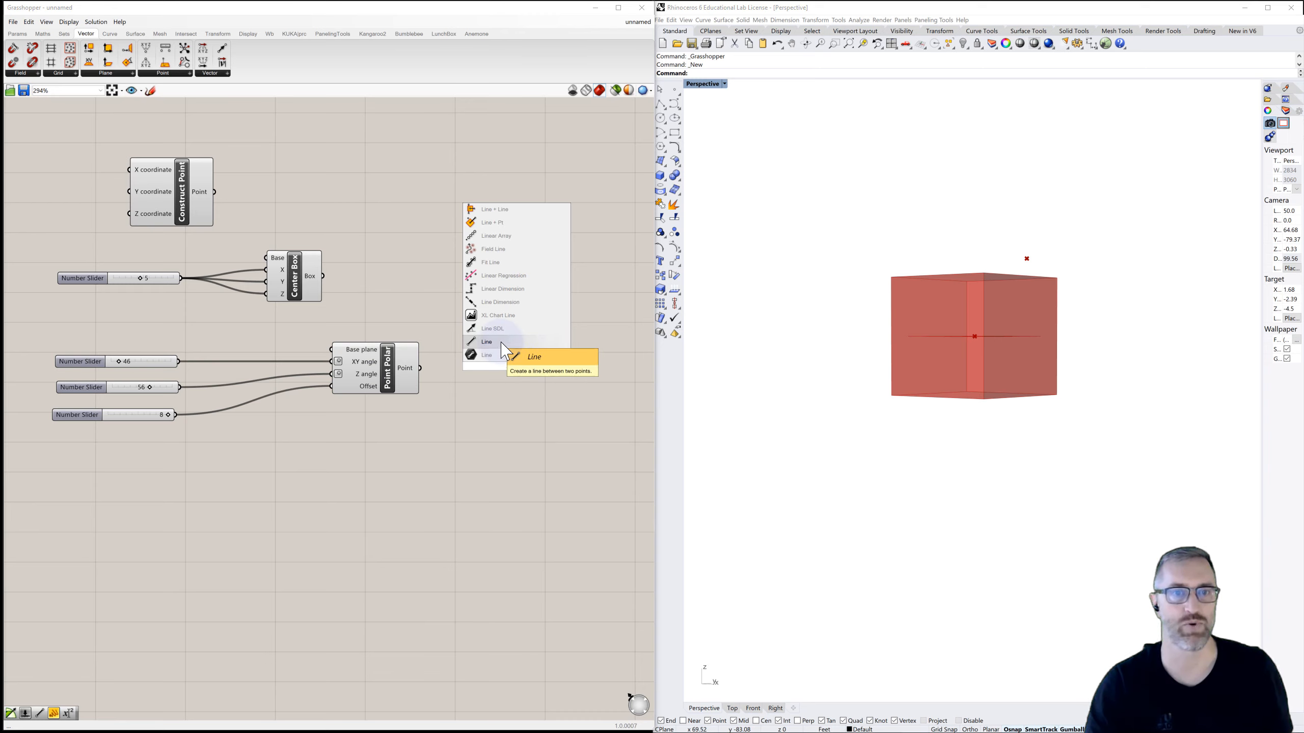
left_click(502, 344)
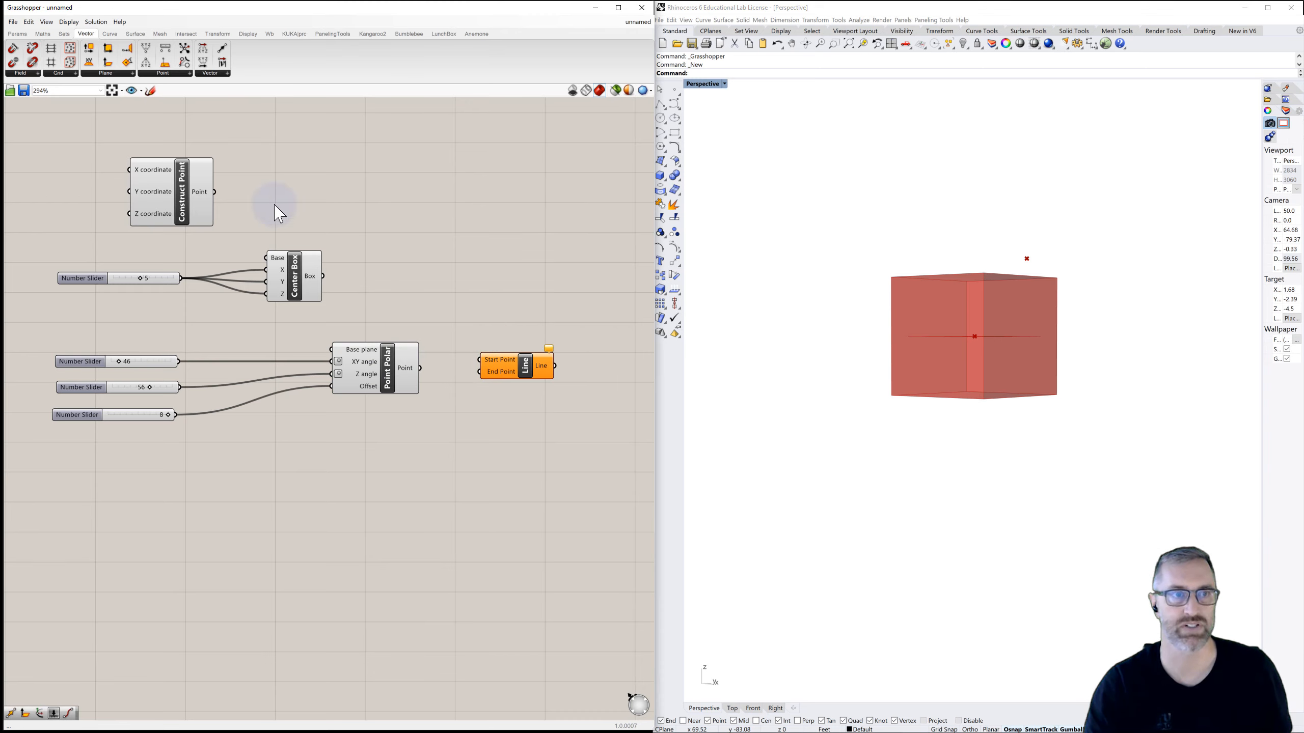
left_click_drag(214, 191, 537, 333)
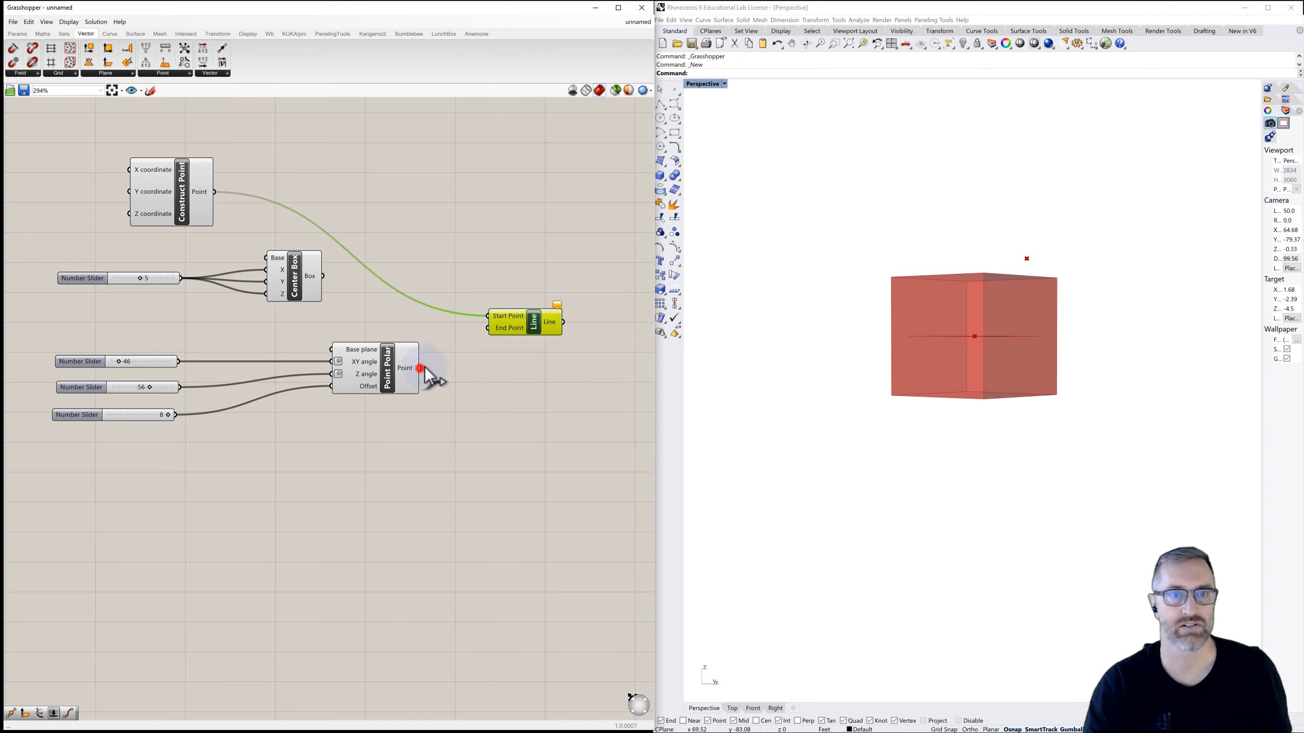
left_click_drag(420, 368, 488, 328)
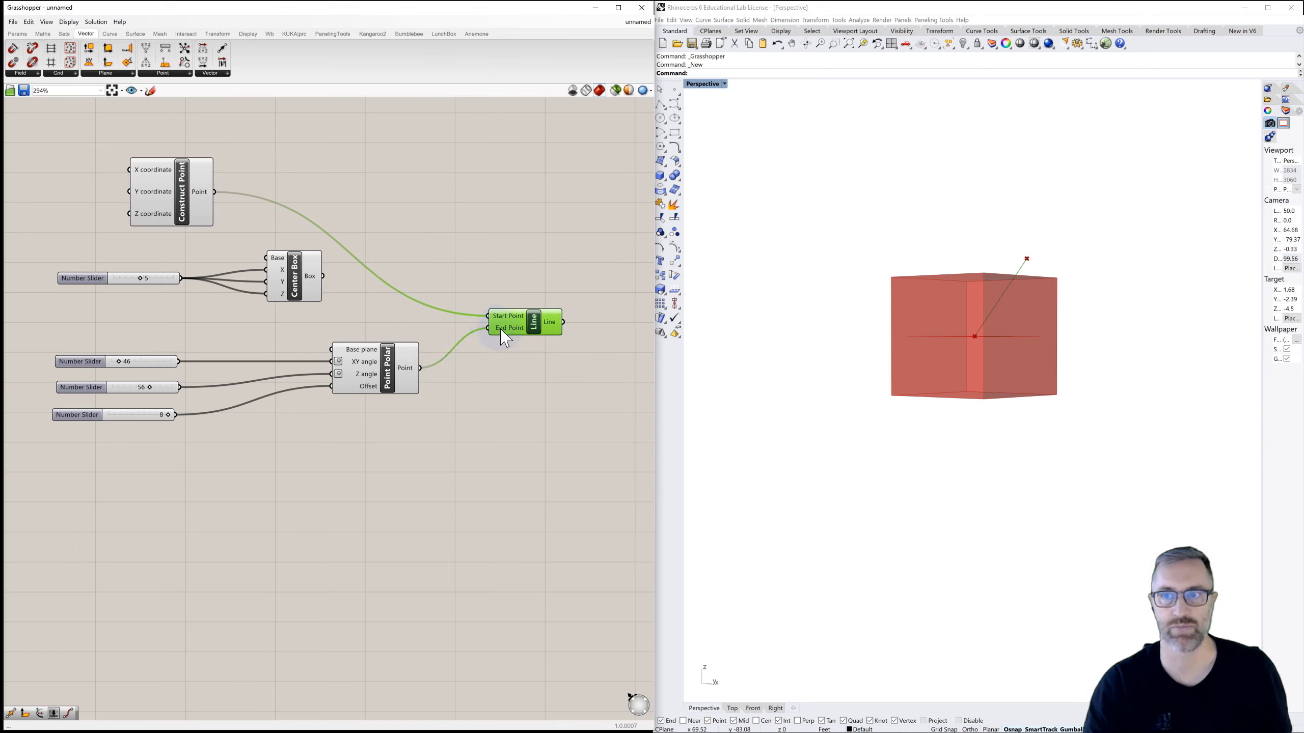
Step: Set the Z angle slider to 51 and check the line's direction from the cube's center
left_click(769, 354)
mouse_move(955, 361)
right_mouse_down()
mouse_move(939, 370)
mouse_move(971, 366)
right_mouse_up()
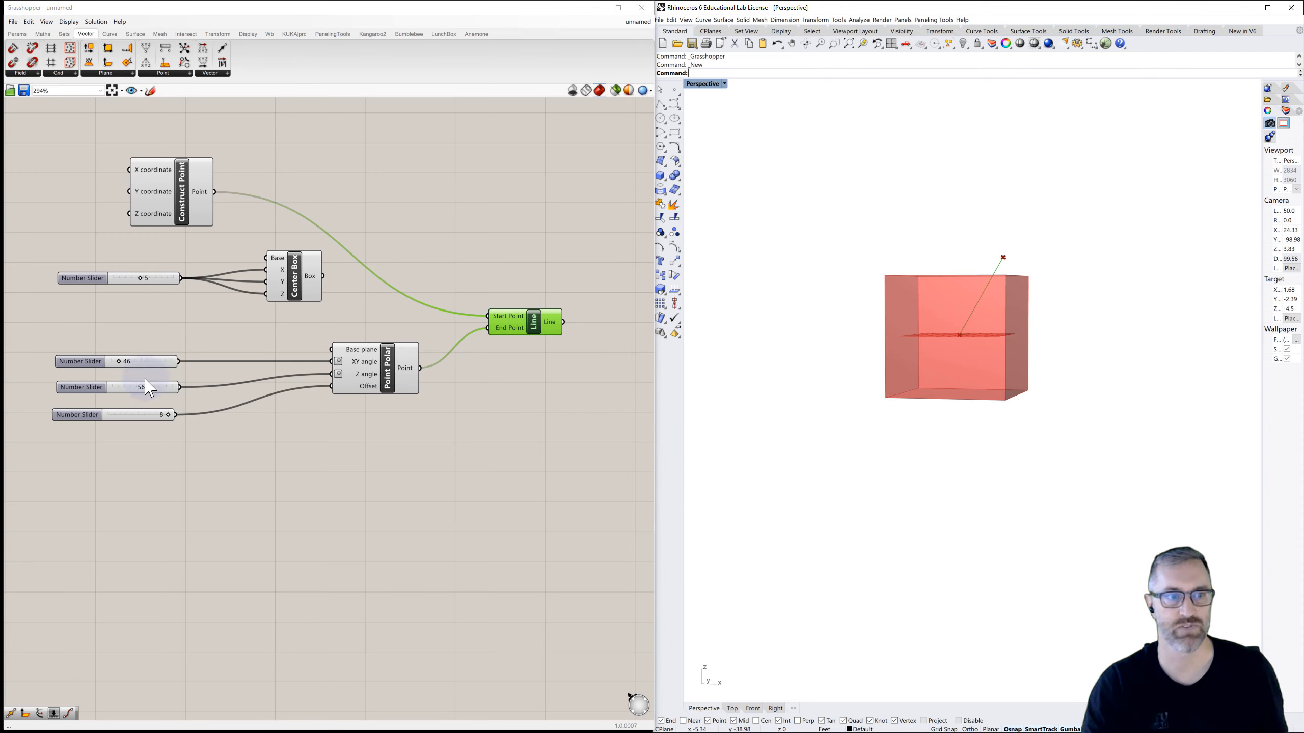
mouse_move(147, 387)
left_mouse_down()
mouse_move(114, 387)
mouse_move(147, 387)
left_mouse_up()
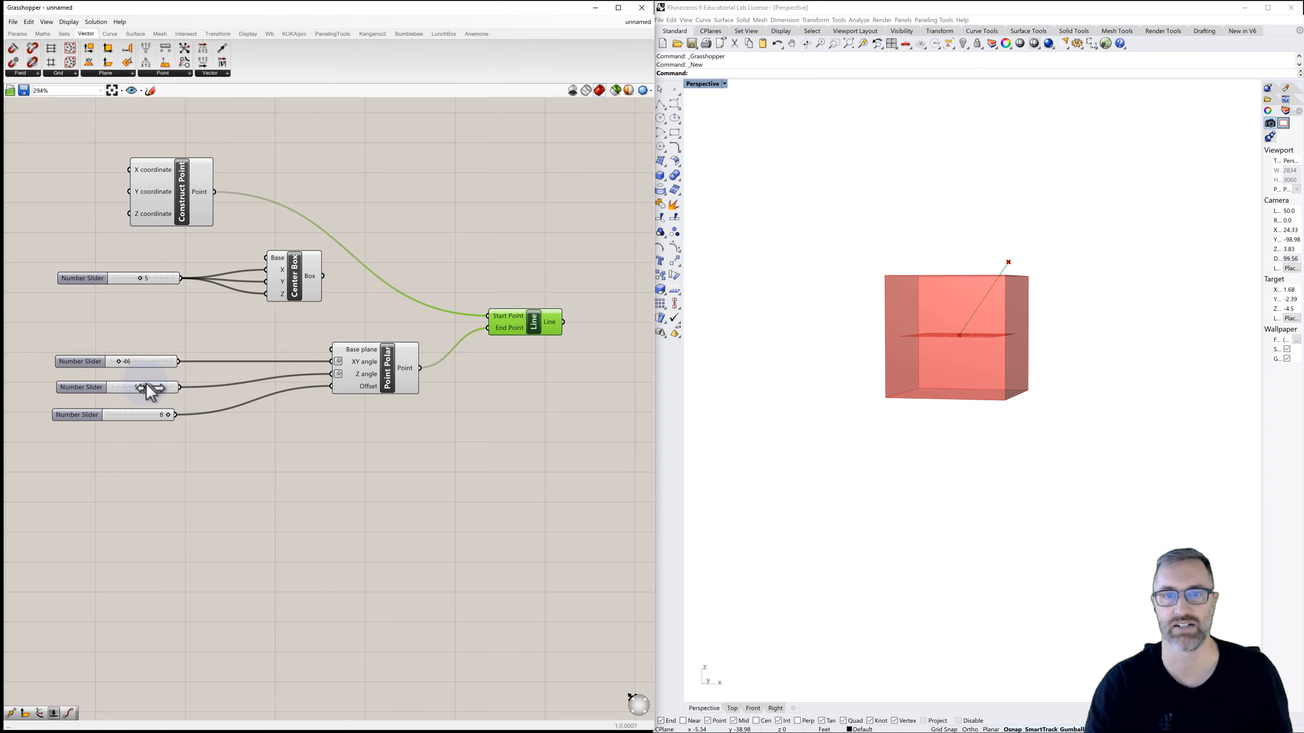
right_click_drag(798, 424, 765, 431)
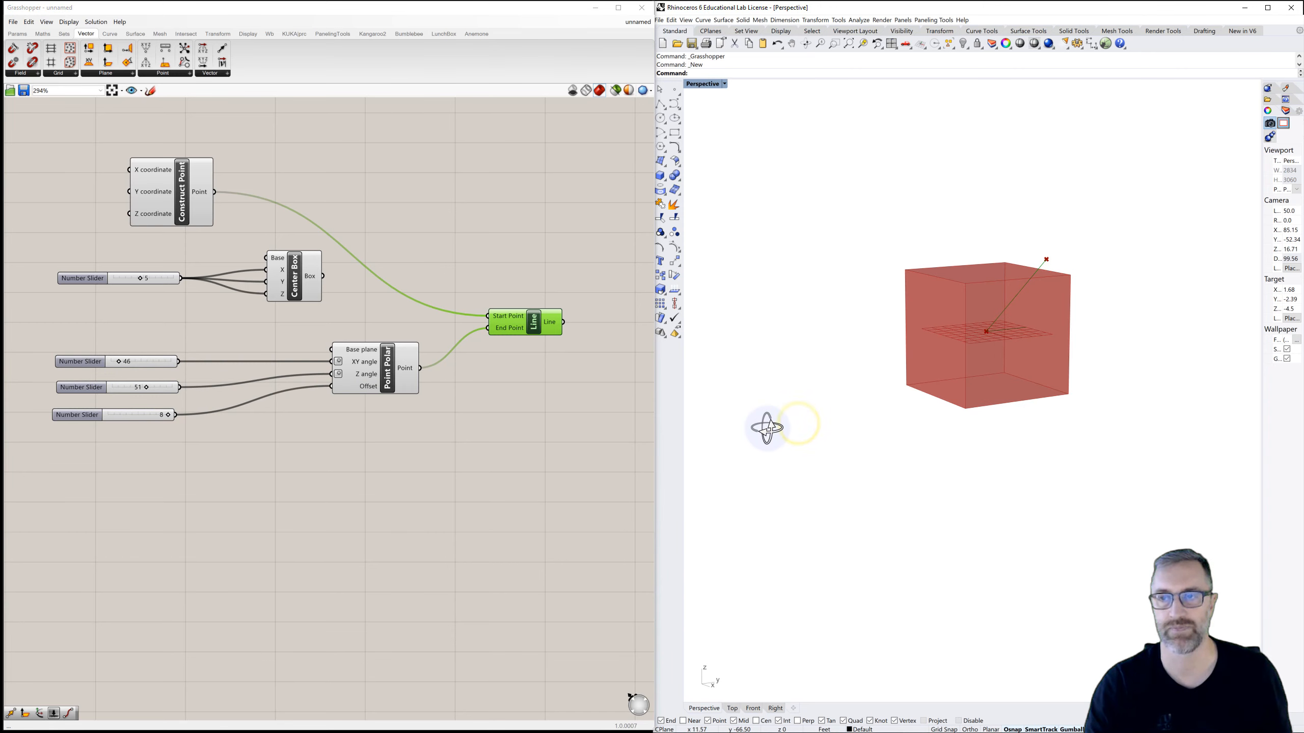
Step: Add a Plane Normal component after Line and connect the line to its Z-Axis input
right_click_drag(539, 381, 460, 356)
left_click(501, 382)
scroll(471, 354, "down", 1)
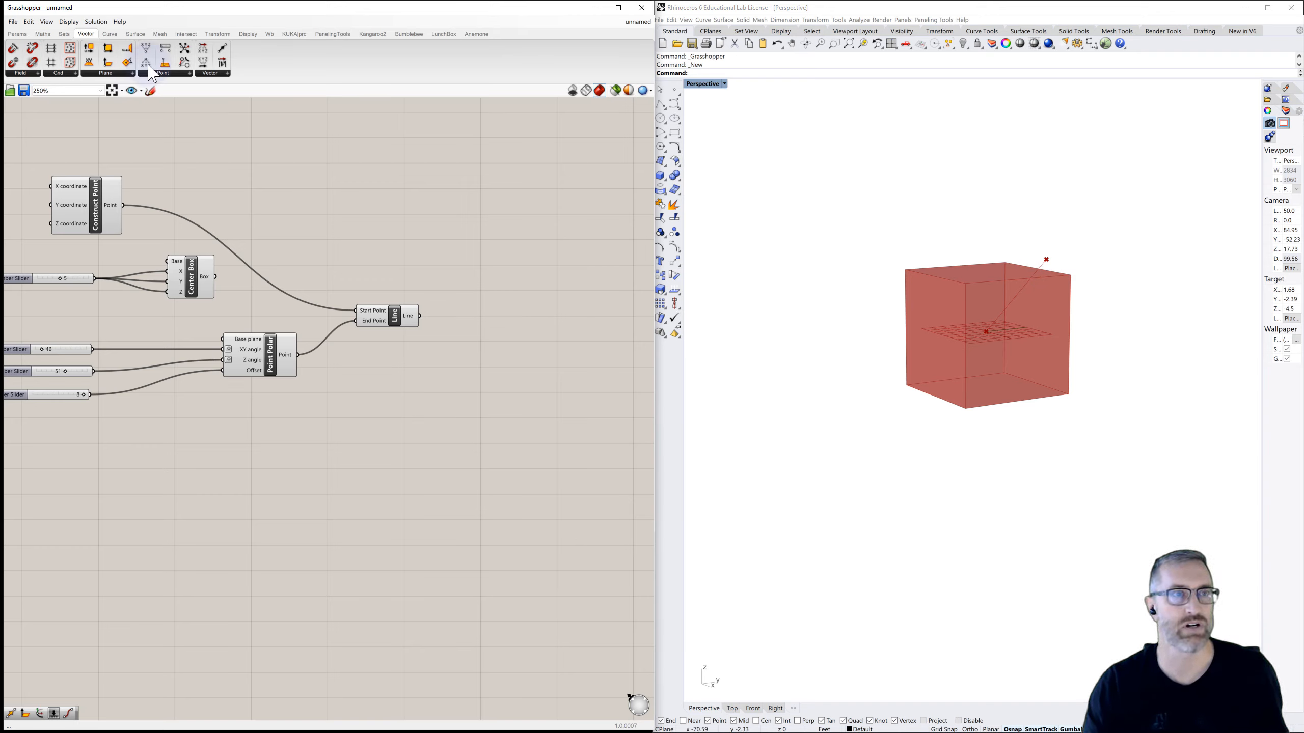
left_click(106, 73)
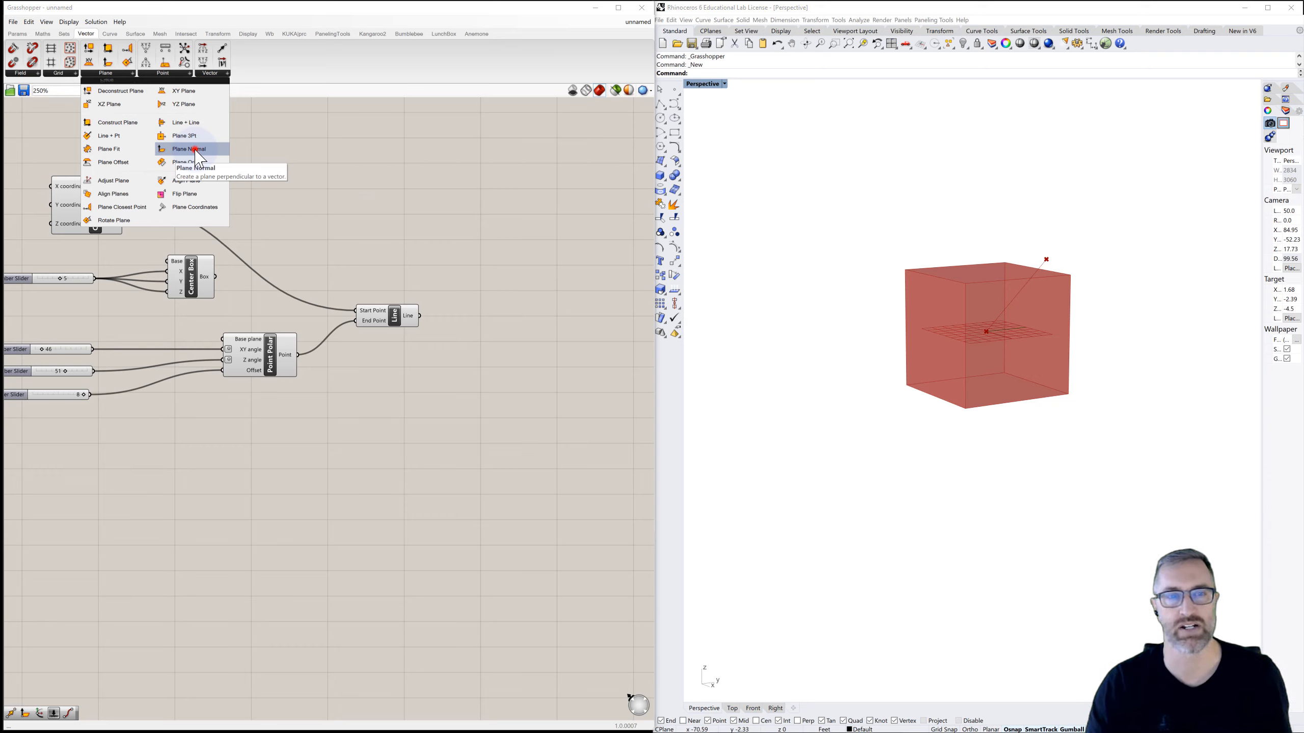
left_click_drag(195, 149, 501, 314)
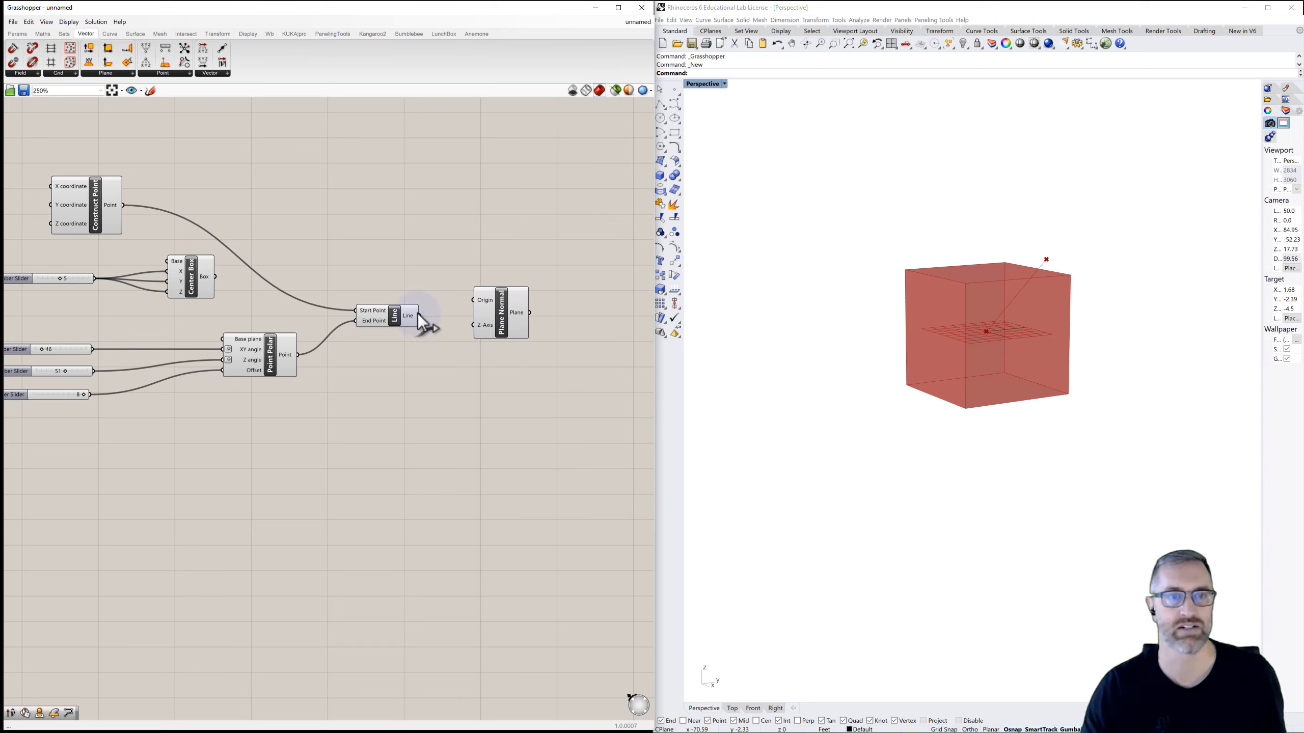
left_click(390, 317)
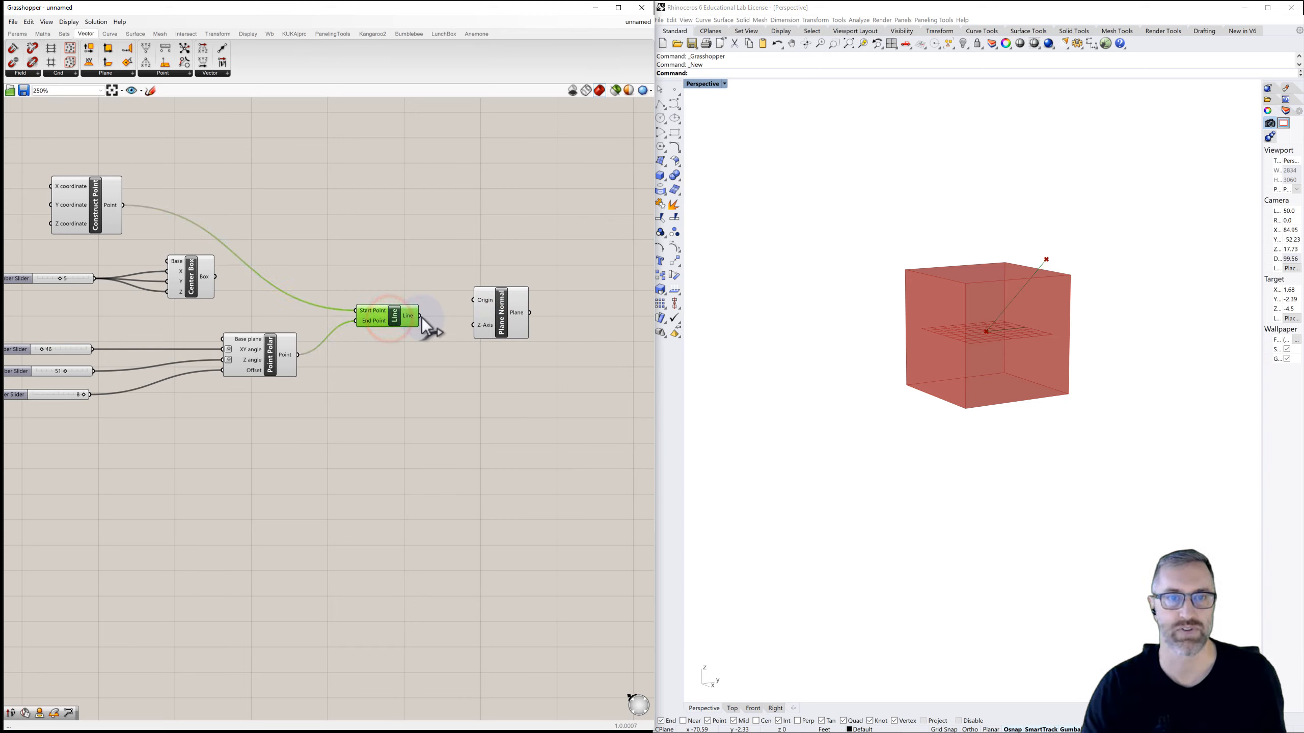
left_click_drag(419, 316, 473, 325)
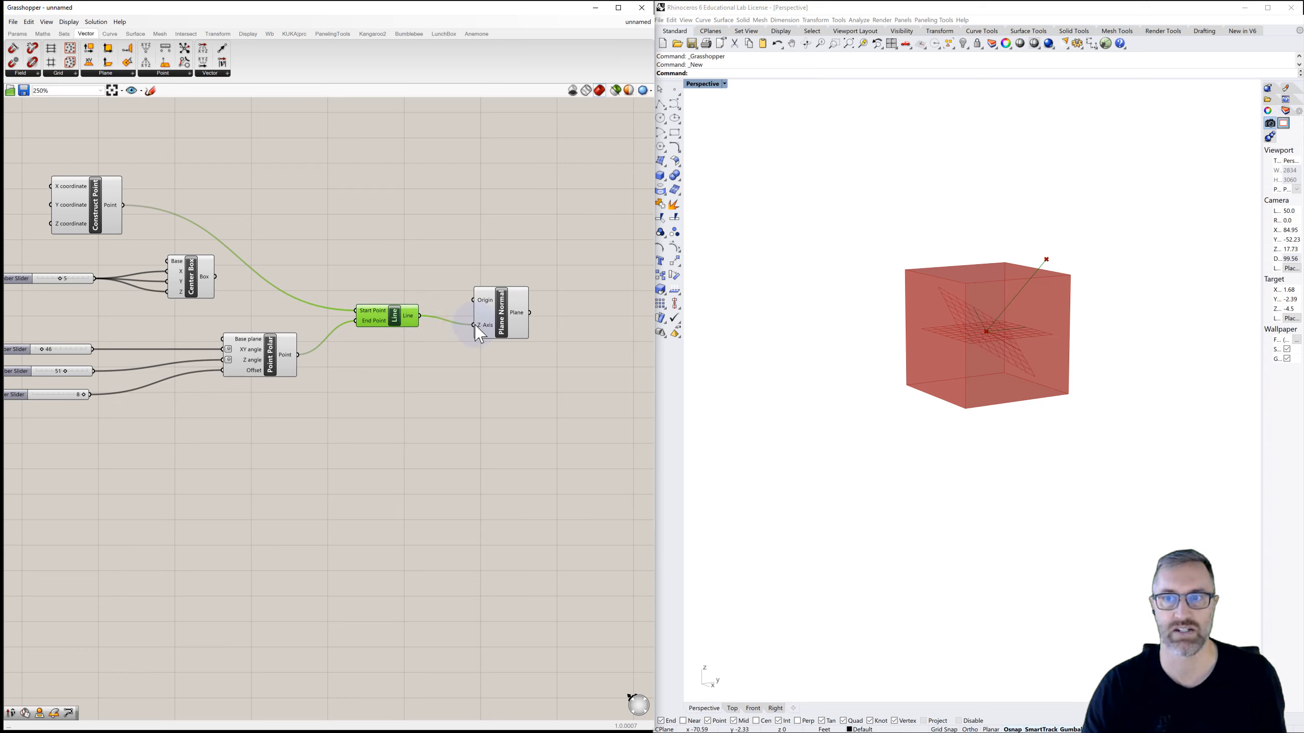
right_click_drag(945, 369, 984, 332)
scroll(976, 339, "up", 5)
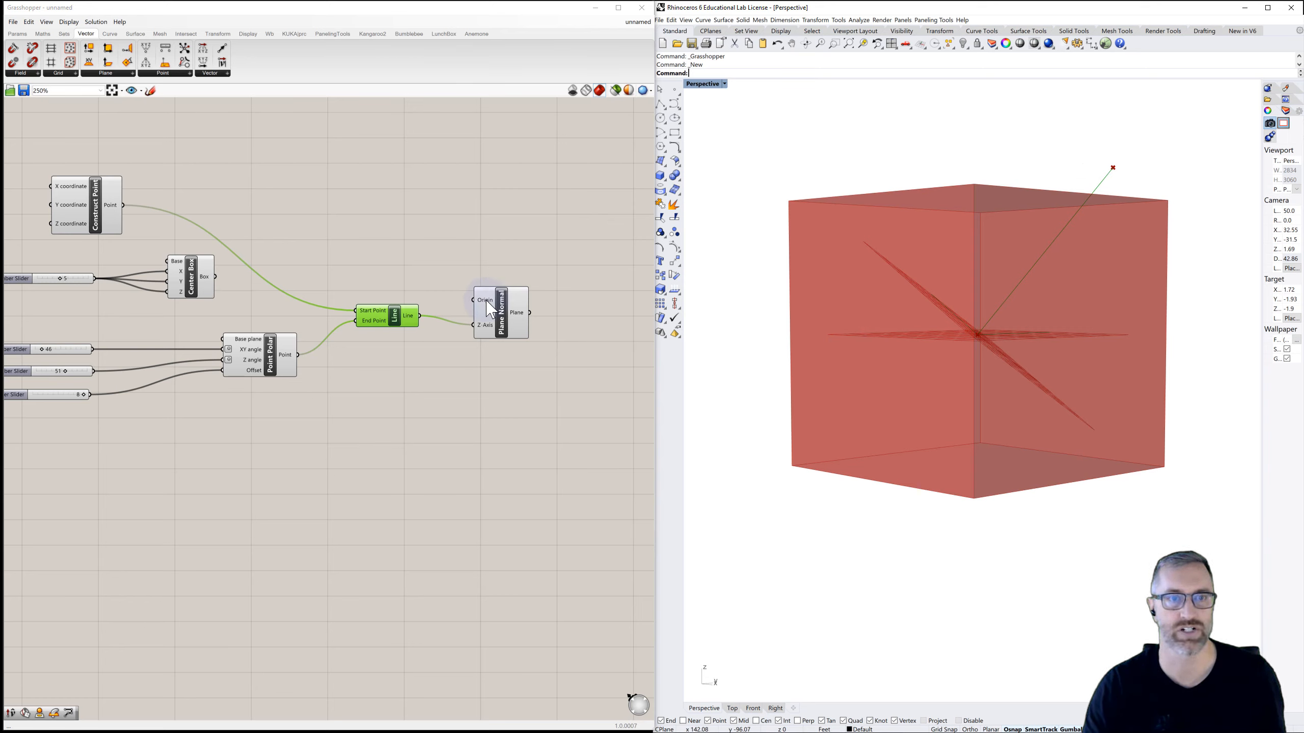
Step: Connect Point Polar's Point output to Plane Normal's Origin and place Plane Normal slightly lower on the canvas
mouse_move(486, 301)
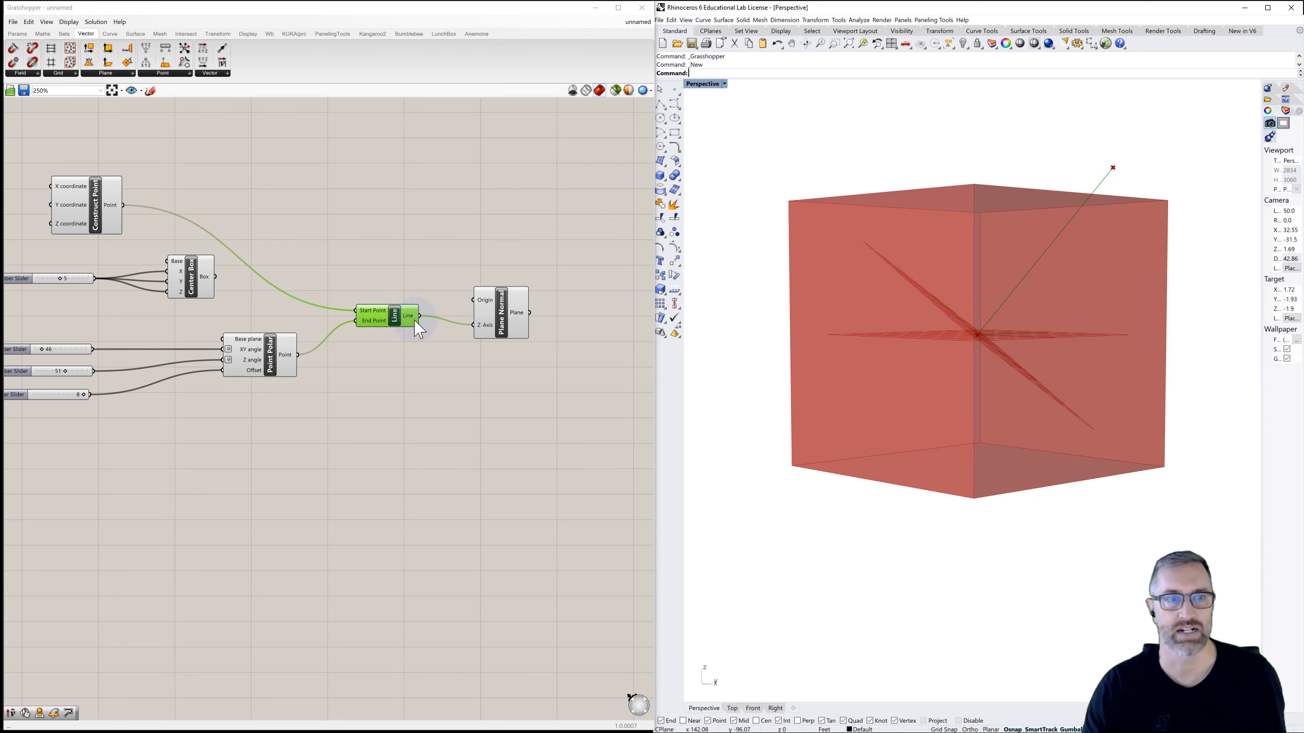
left_click_drag(297, 355, 506, 356)
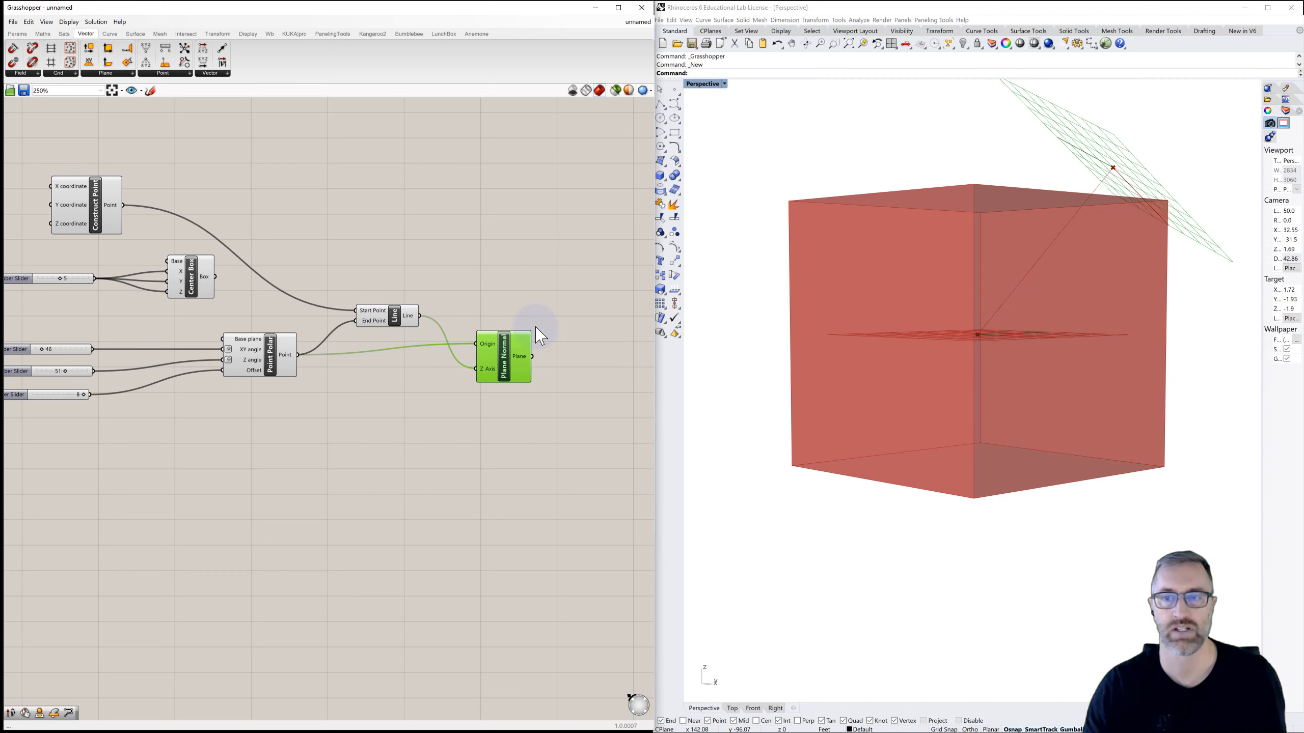
right_click_drag(1067, 299, 1094, 336)
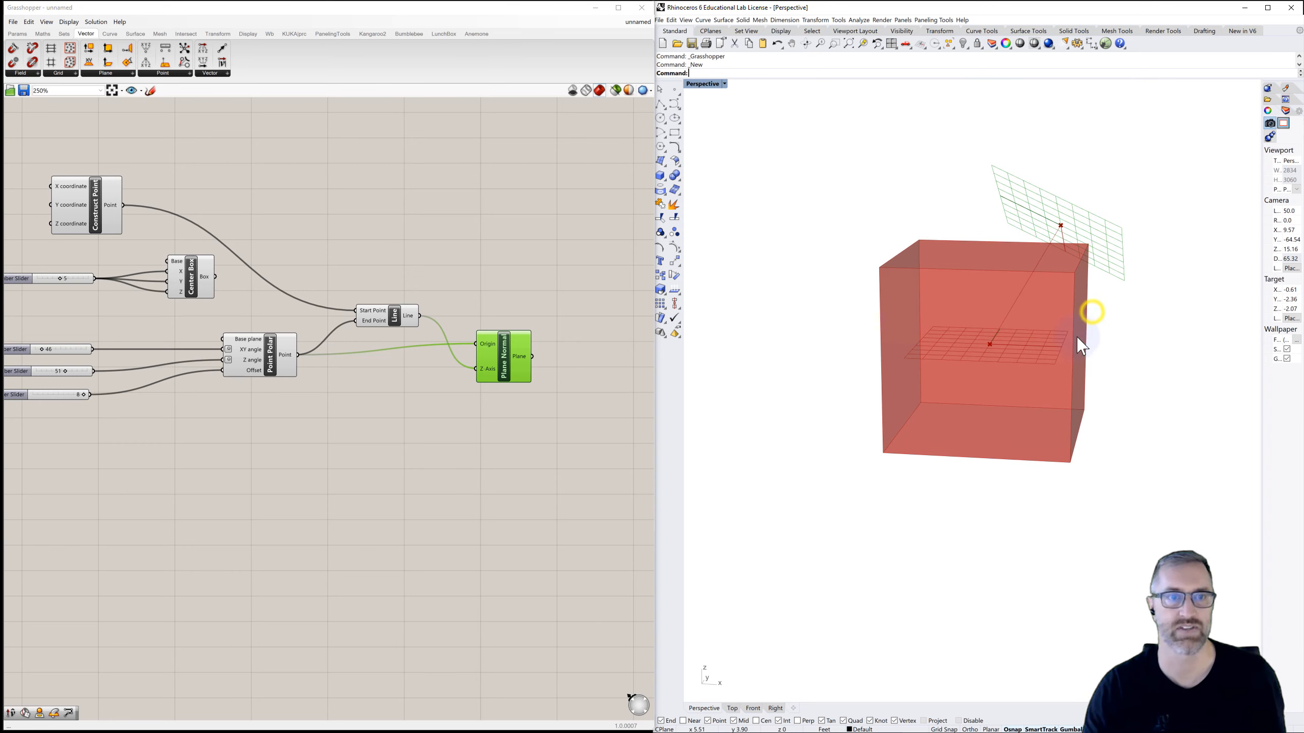
Step: Test the cut plane's position by varying the XY angle and Z angle sliders and setting the offset to 6
right_click_drag(215, 416, 373, 401)
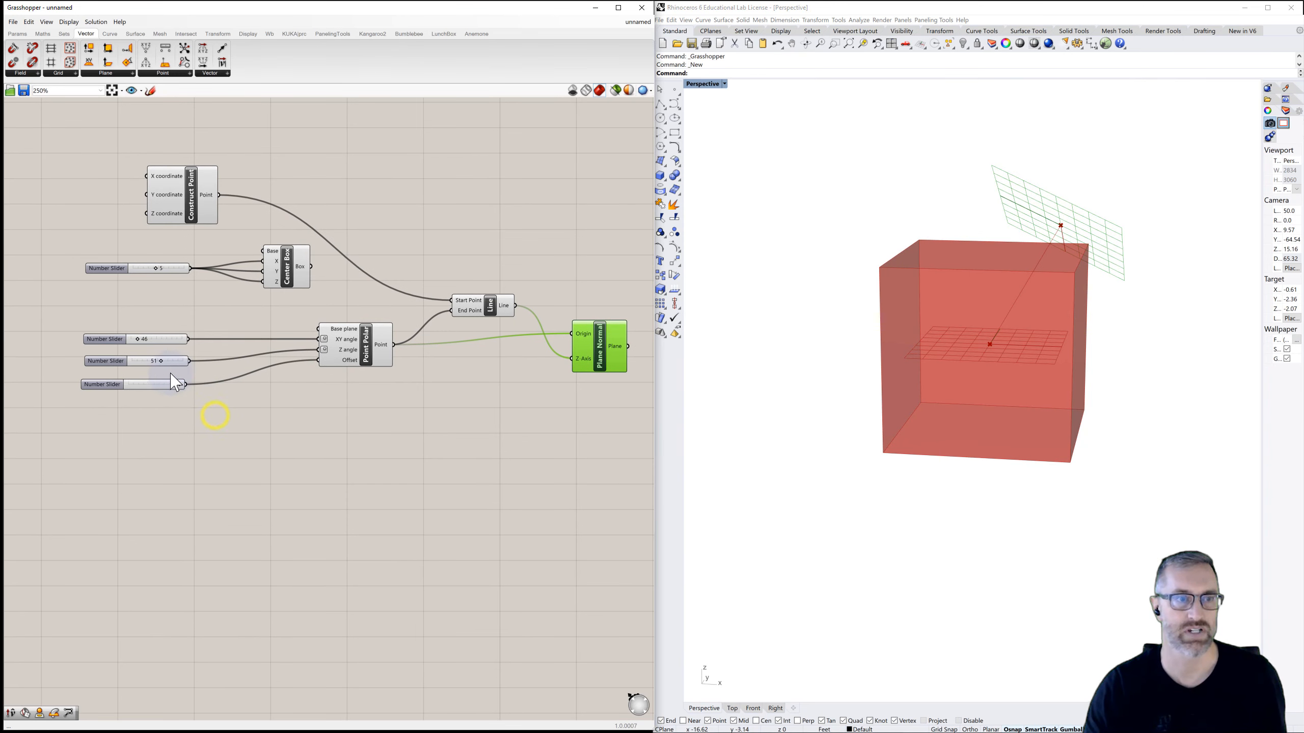
left_click_drag(143, 346, 168, 390)
left_click(324, 391)
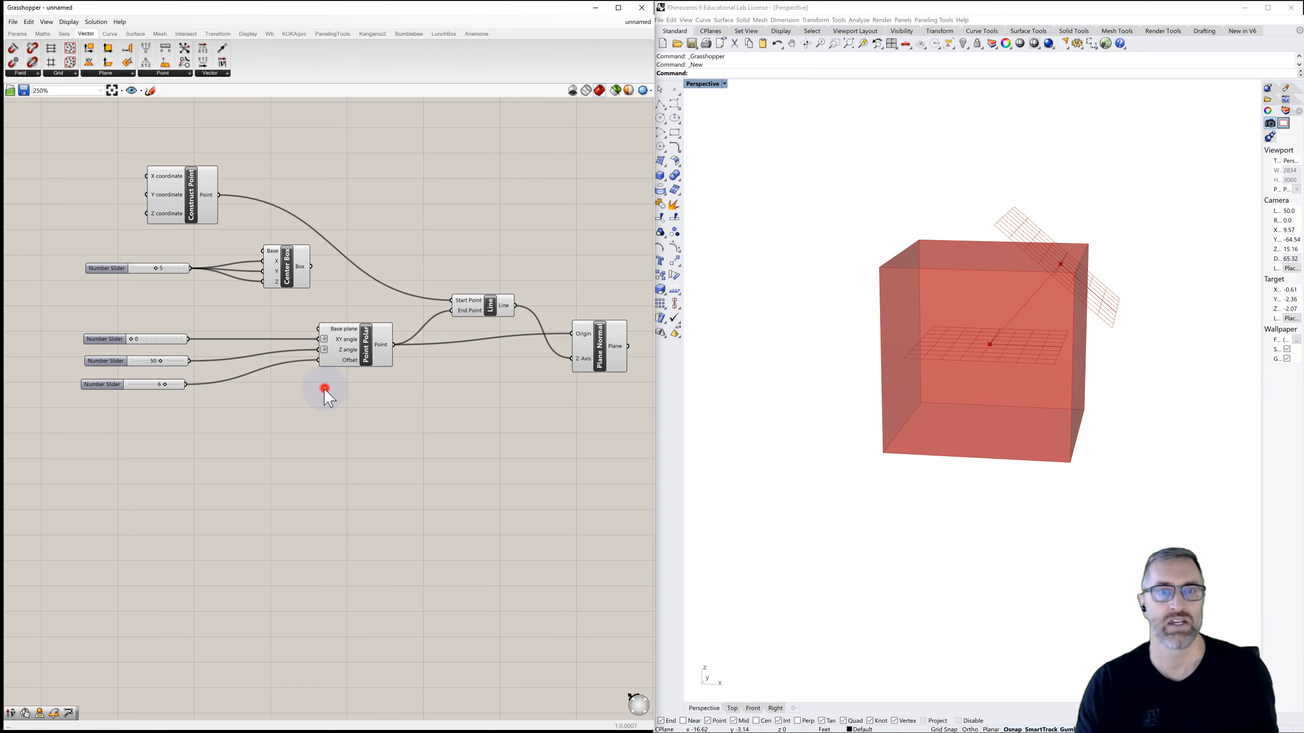
Step: Add a Solid Difference component beyond Plane Normal and connect Center Box's Box output to its Breps A input
right_click_drag(350, 404, 281, 382)
scroll(279, 382, "down", 1)
right_click_drag(420, 386, 407, 380)
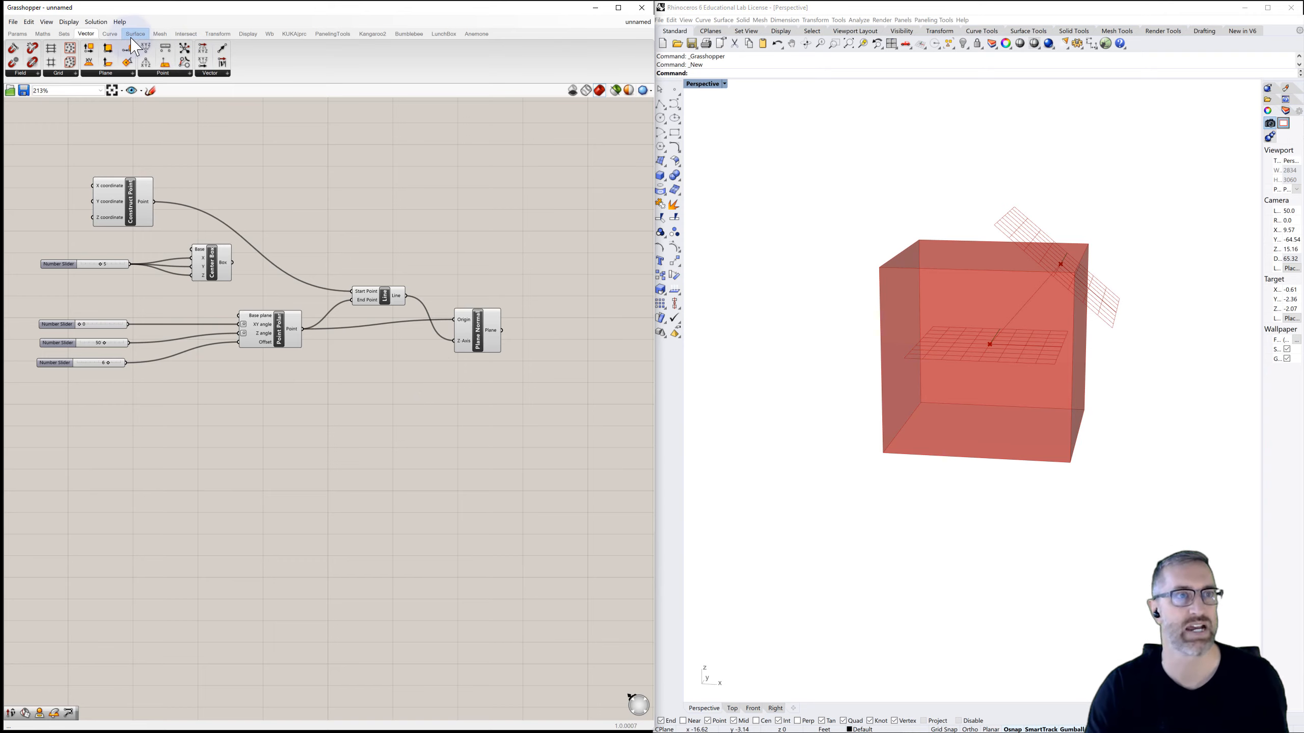
left_click(185, 34)
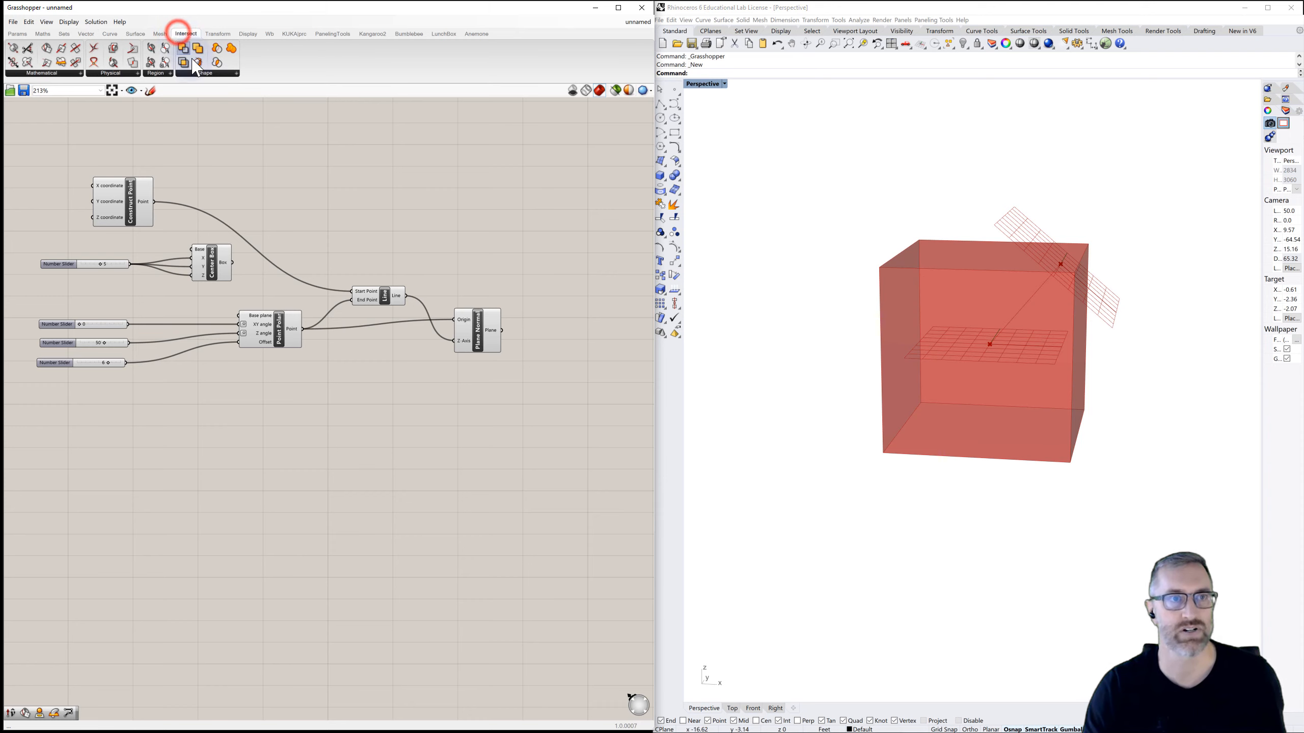
left_click(200, 74)
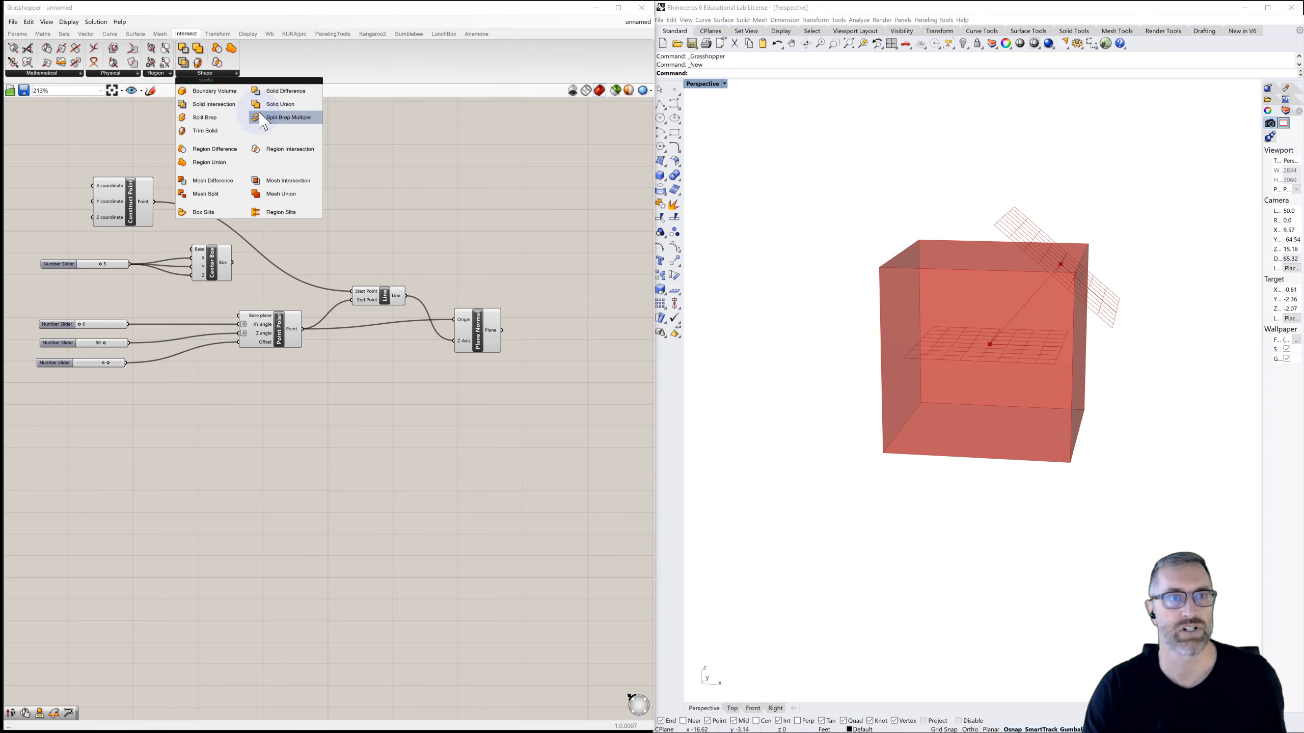
left_click(275, 89)
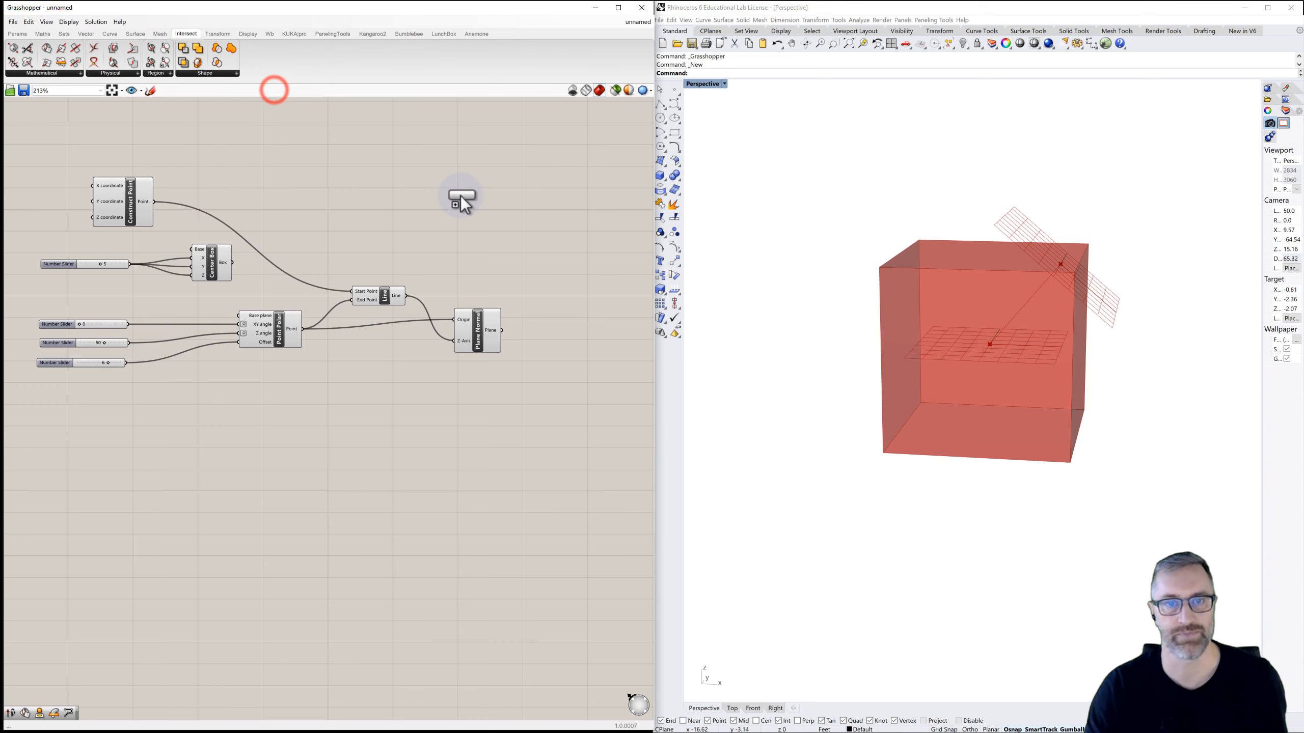
left_click(591, 321)
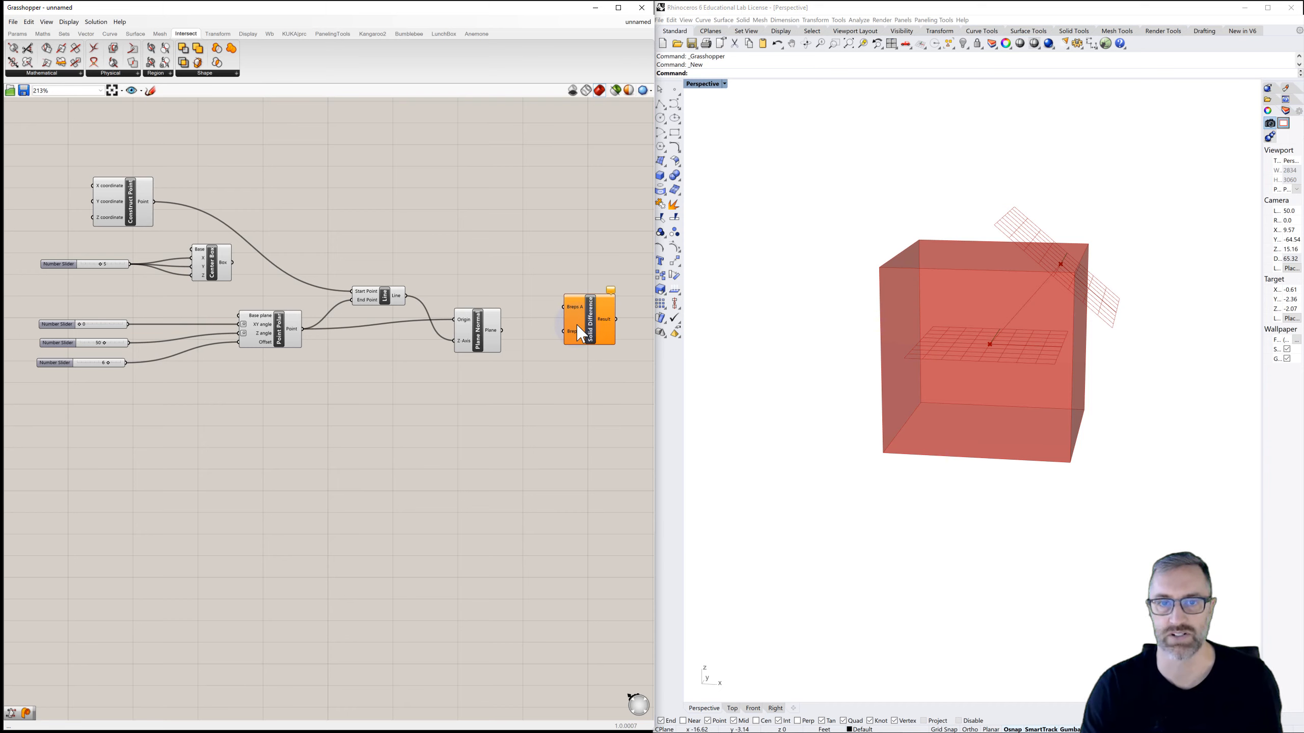
right_click_drag(581, 338, 552, 342)
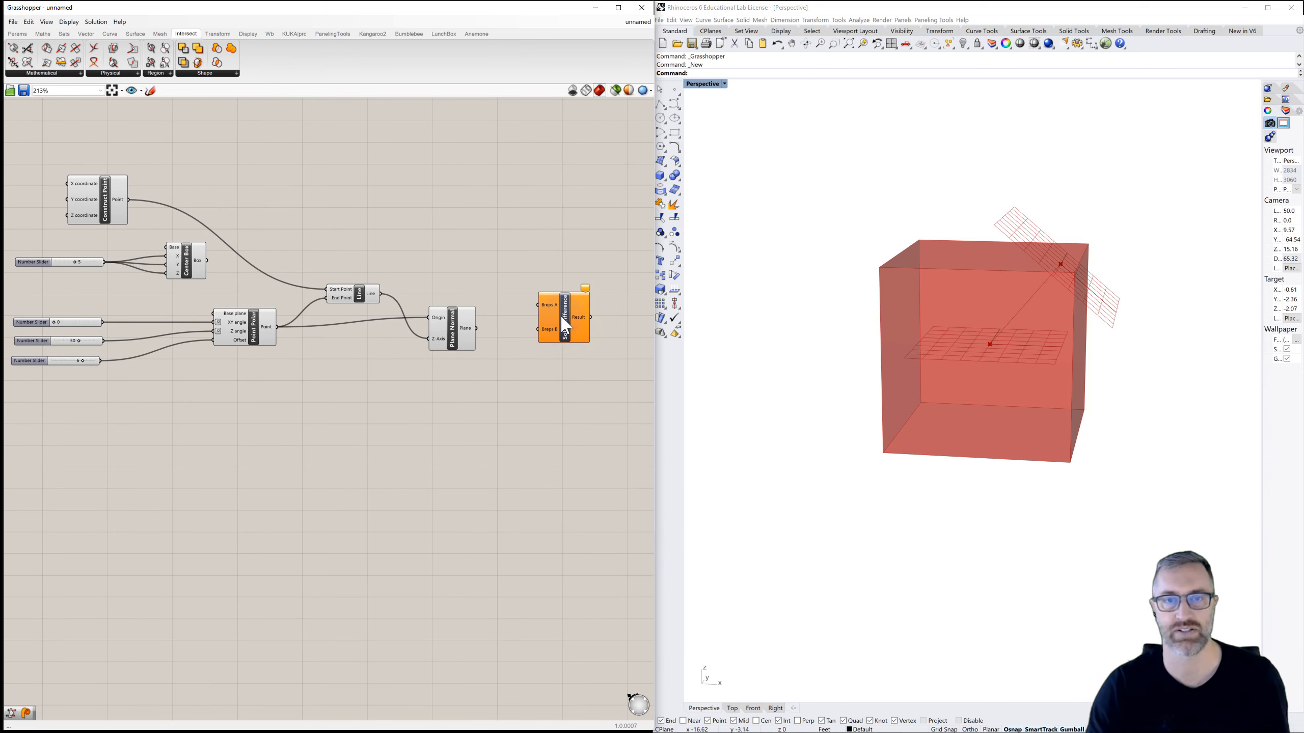
left_click_drag(571, 334, 586, 341)
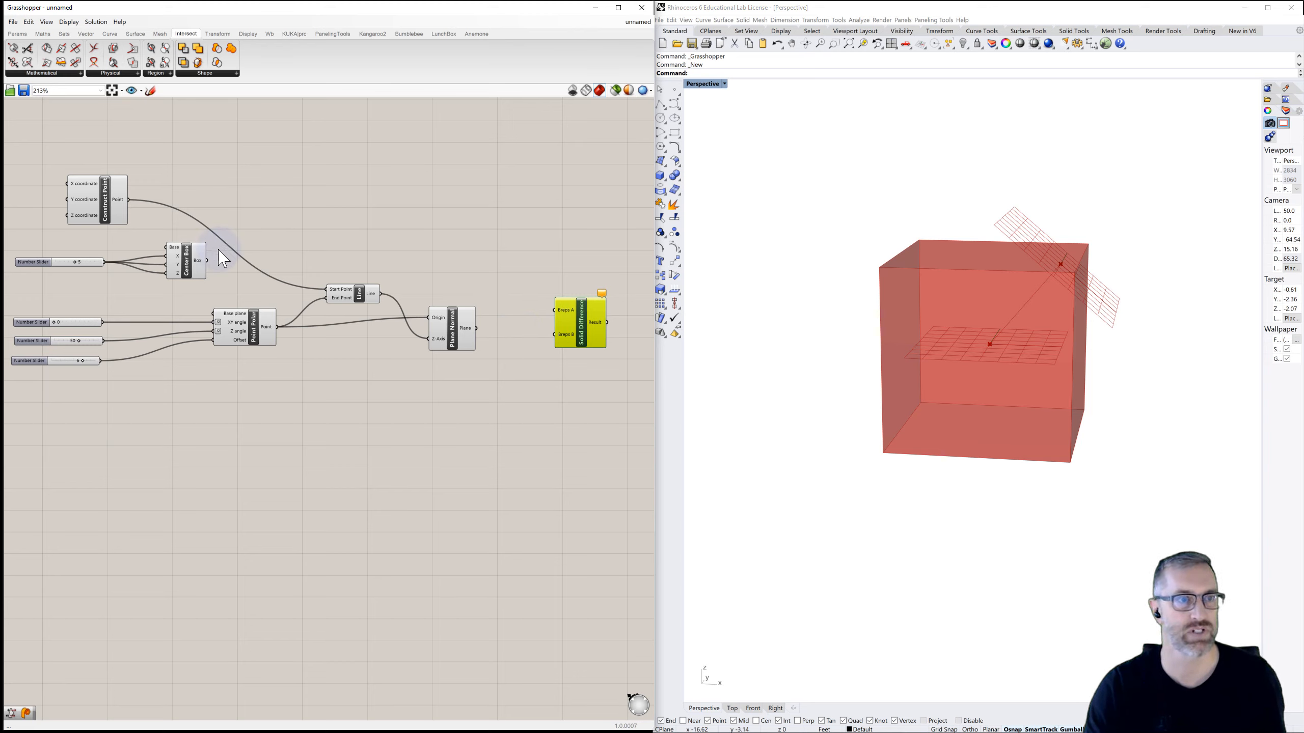
left_click_drag(207, 260, 587, 295)
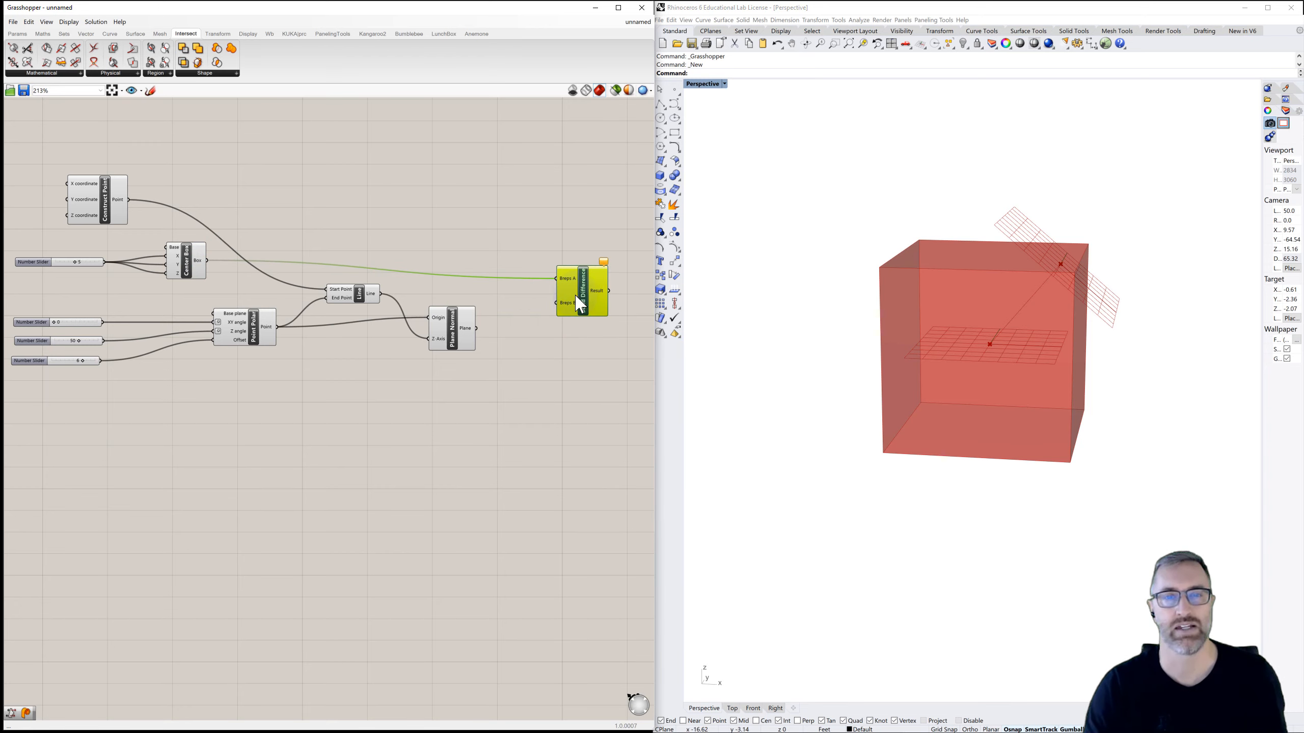
Step: Add a Plane Through Shape component beside Plane Normal and move Solid Difference up and away to make room
left_click(456, 329)
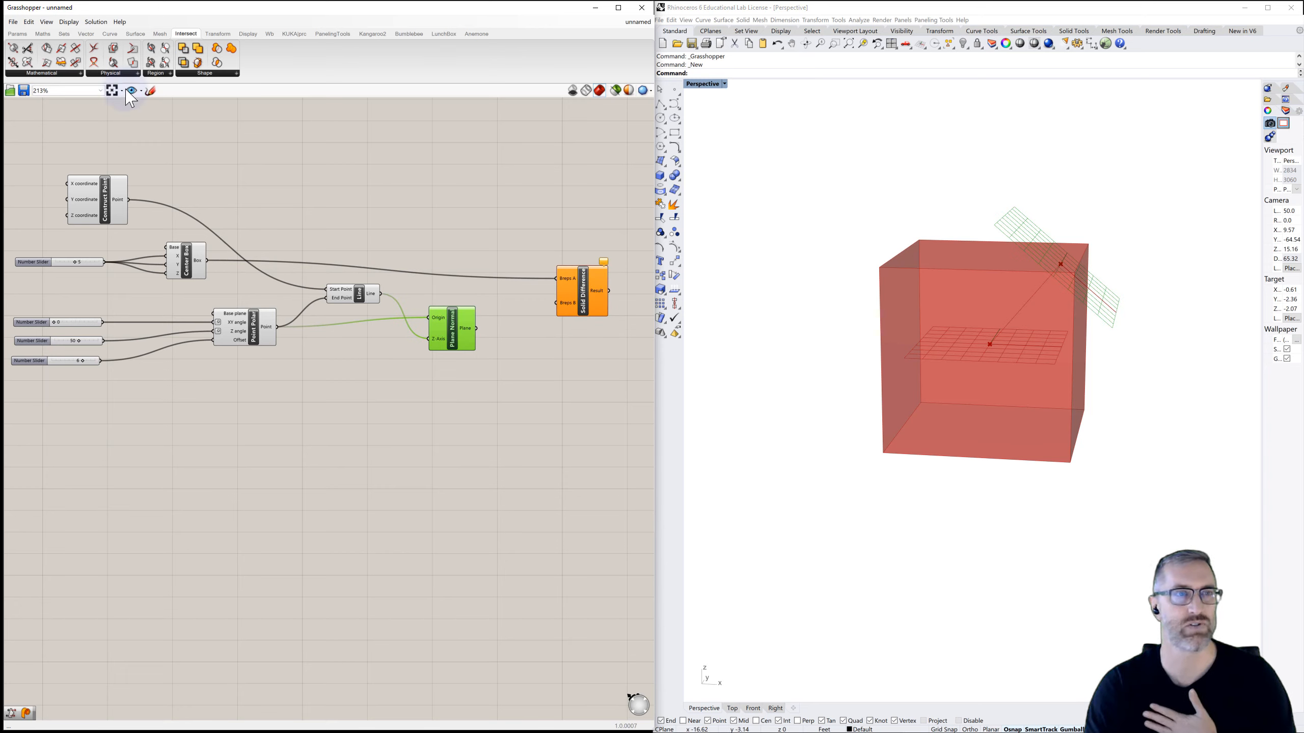
left_click(134, 34)
left_click(170, 74)
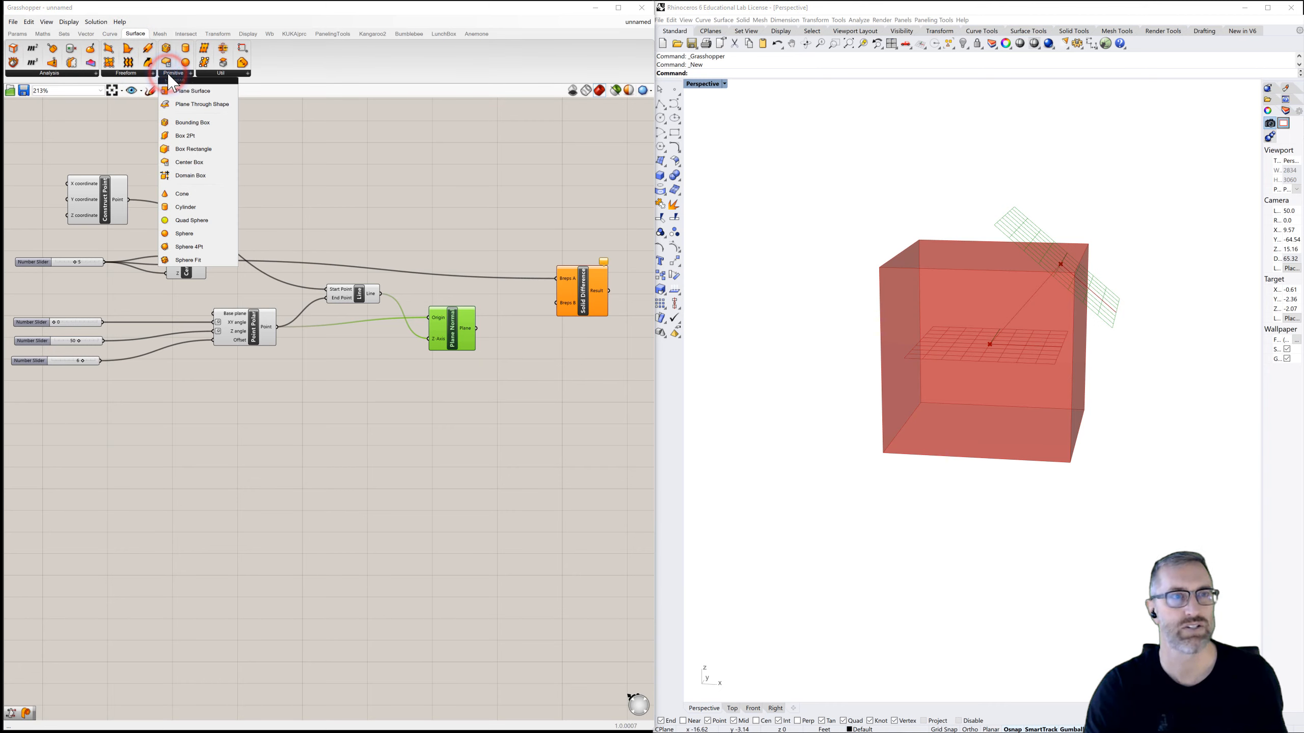
left_click(204, 104)
left_click(532, 355)
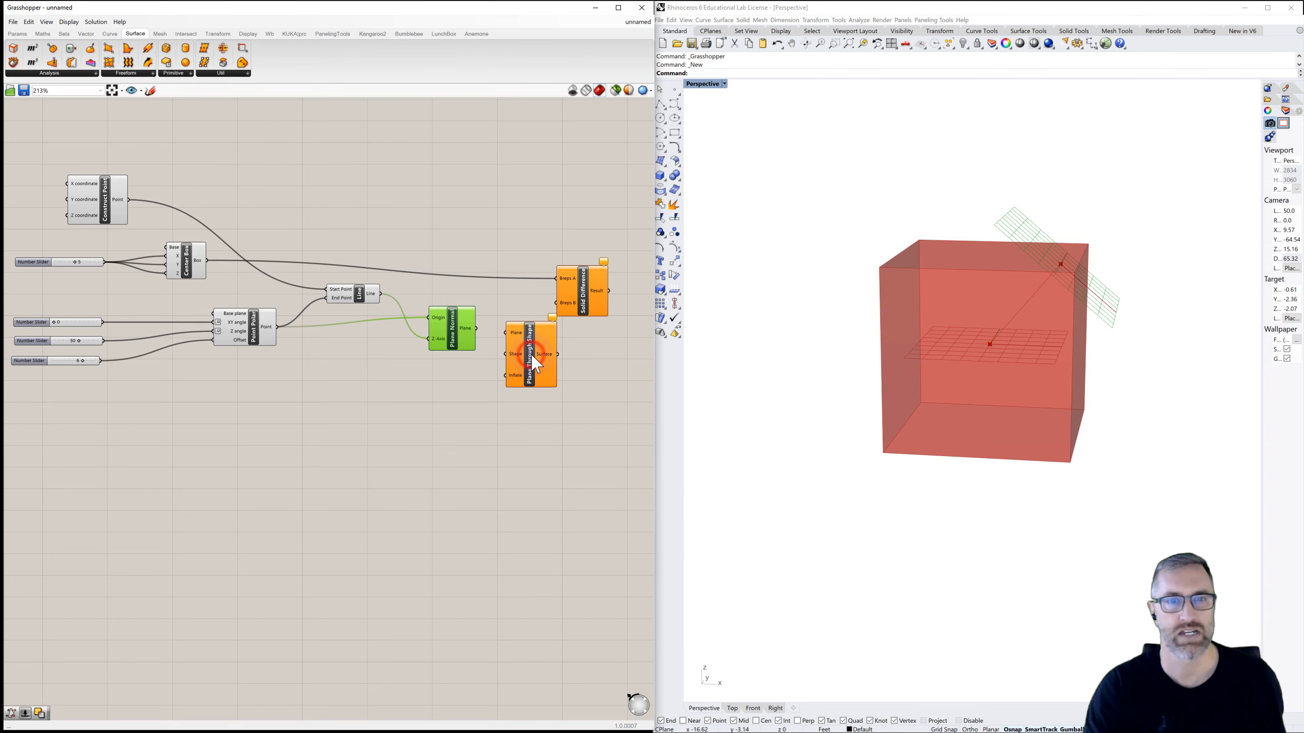
left_click_drag(582, 301, 611, 254)
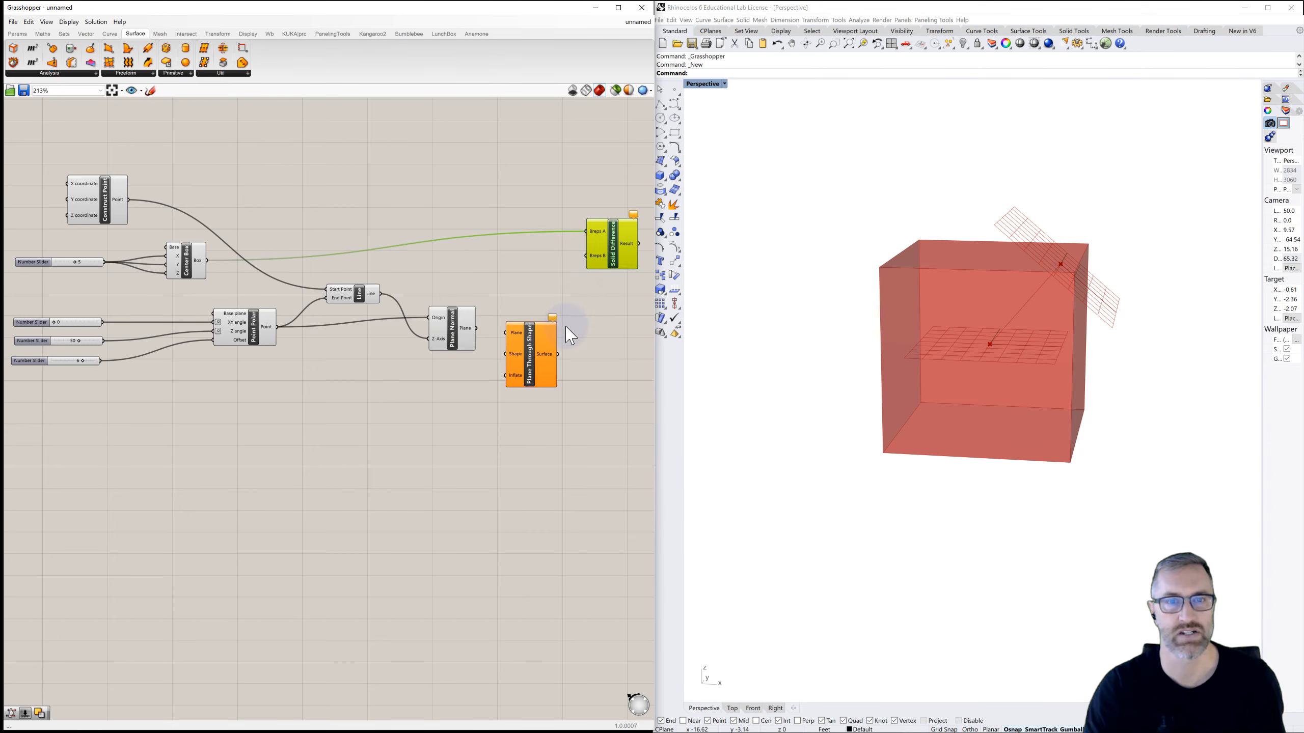
left_click_drag(535, 366, 545, 356)
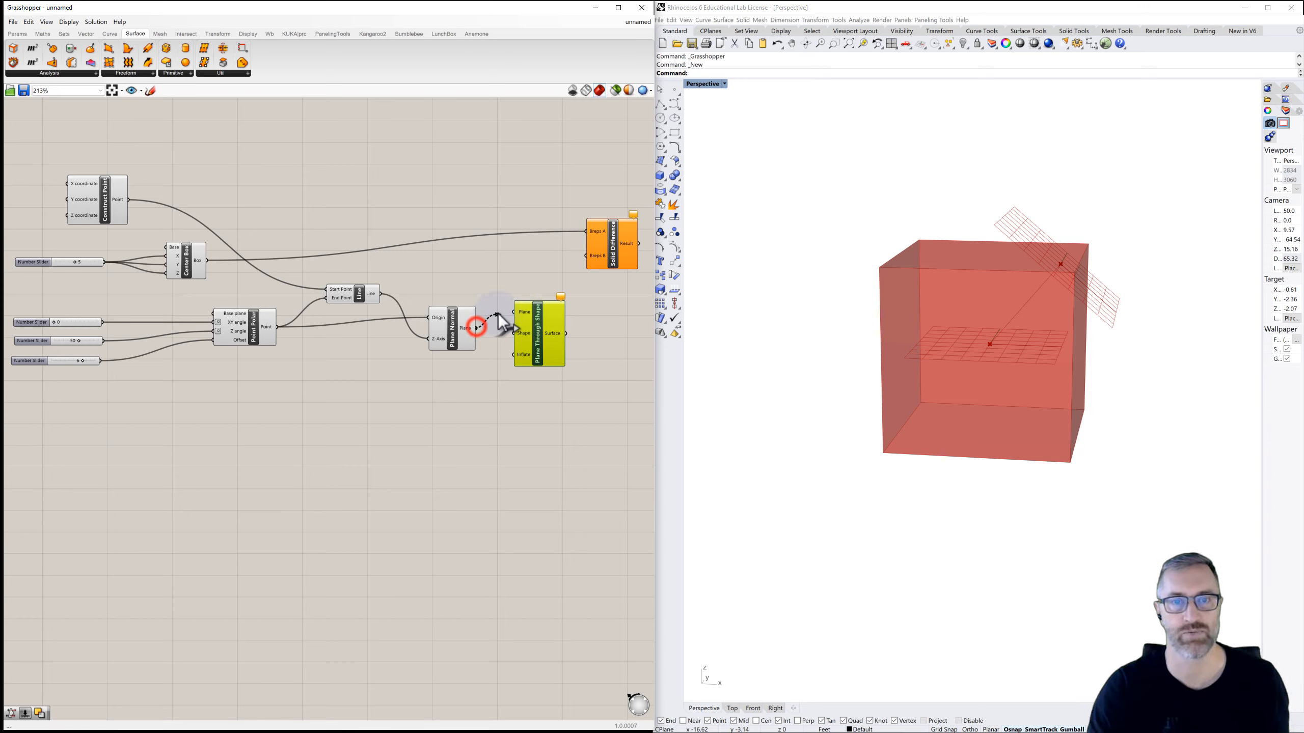
Step: Connect Plane Normal's plane to Plane Through Shape's Plane input and the center box to its Shape input
left_click_drag(498, 314, 512, 312)
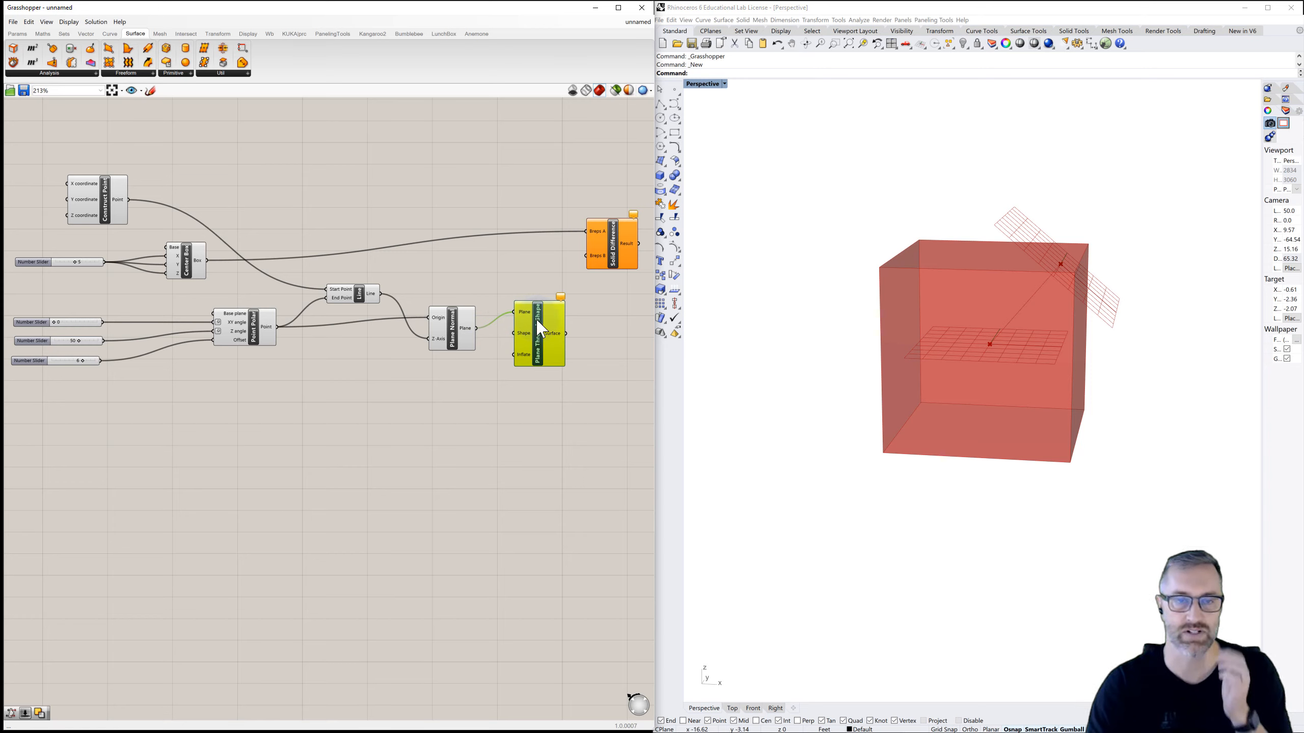
left_click_drag(541, 339, 538, 300)
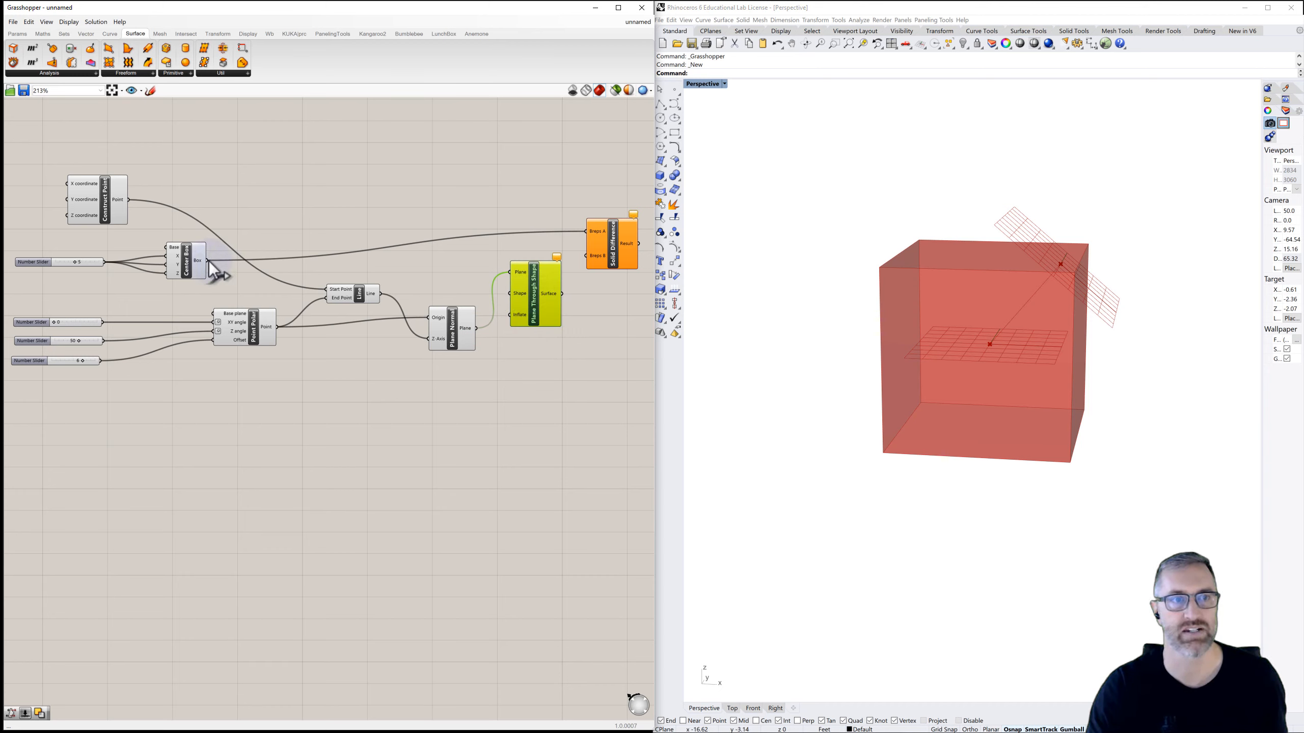
left_click_drag(209, 261, 511, 294)
right_click_drag(842, 306, 801, 305)
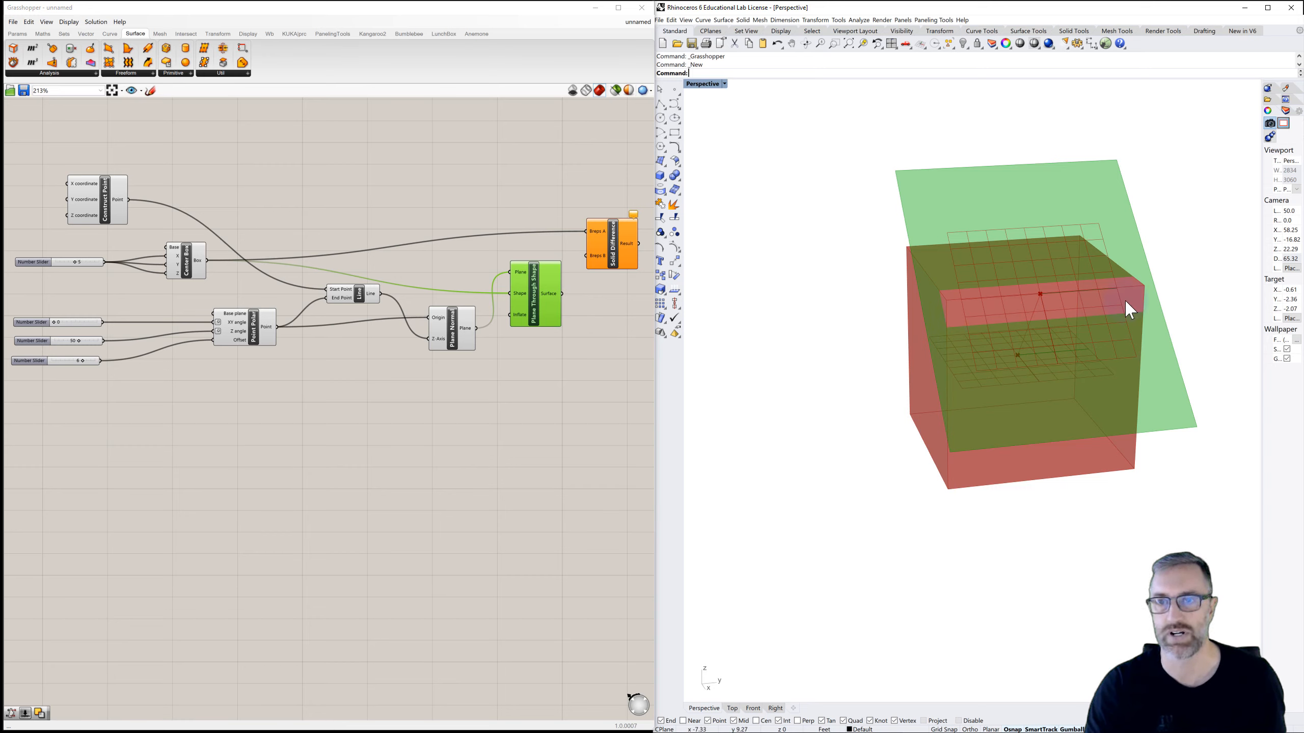
Step: Connect Plane Through Shape's Surface output to Solid Difference's Breps B input
left_click(613, 321)
mouse_move(523, 325)
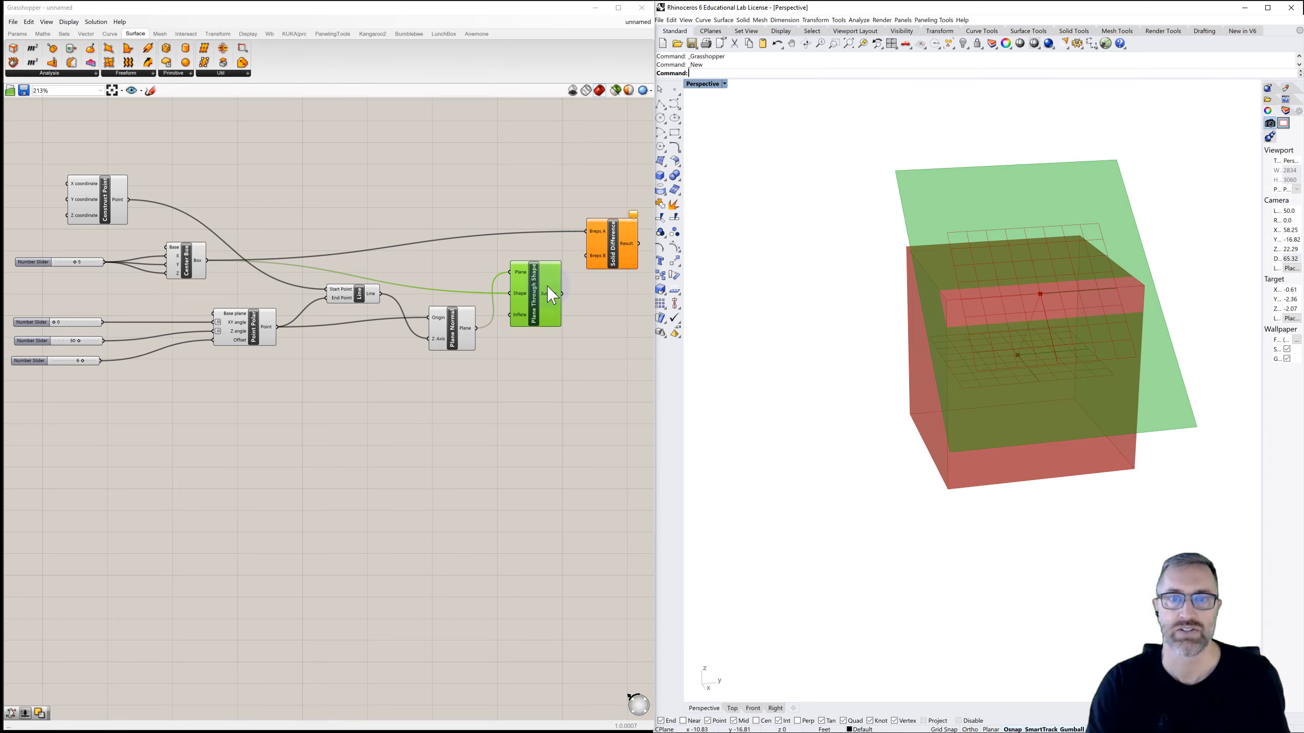
left_click(536, 247)
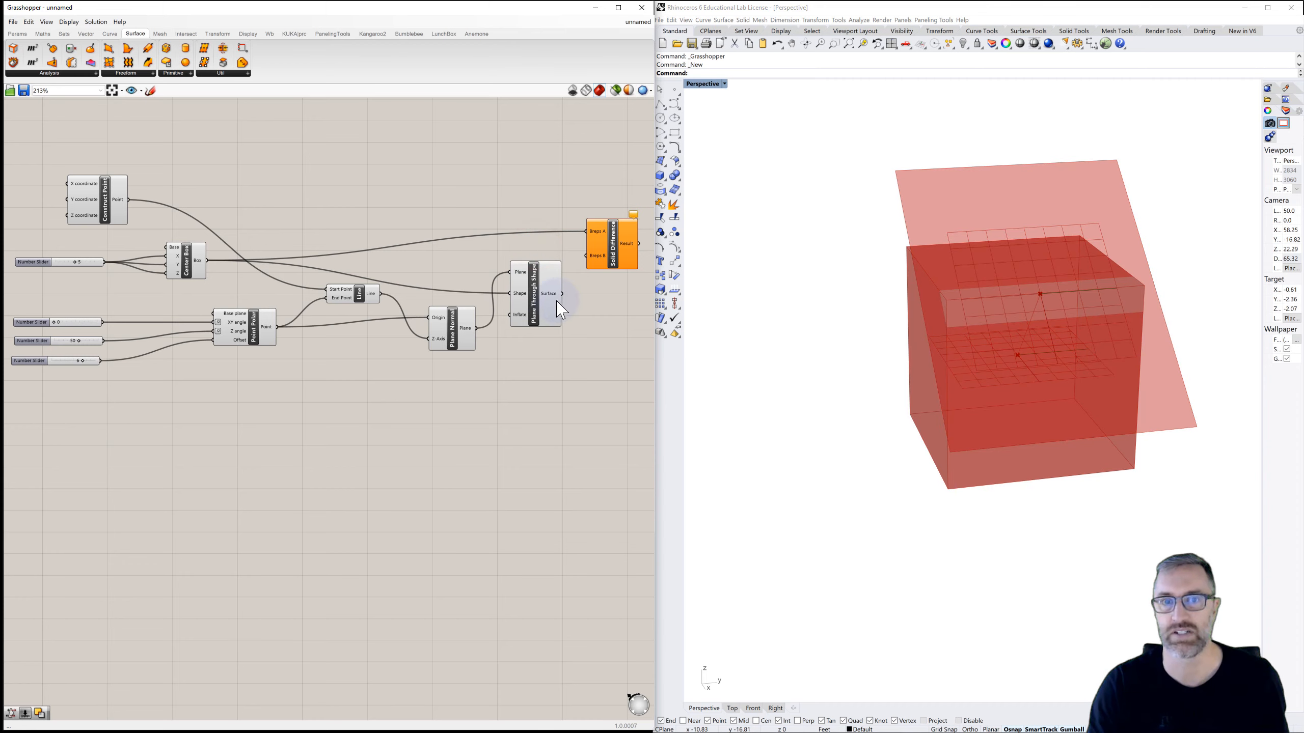
left_click(538, 303)
left_click_drag(563, 294, 586, 256)
right_click_drag(785, 320, 836, 323)
right_click_drag(579, 313, 528, 315)
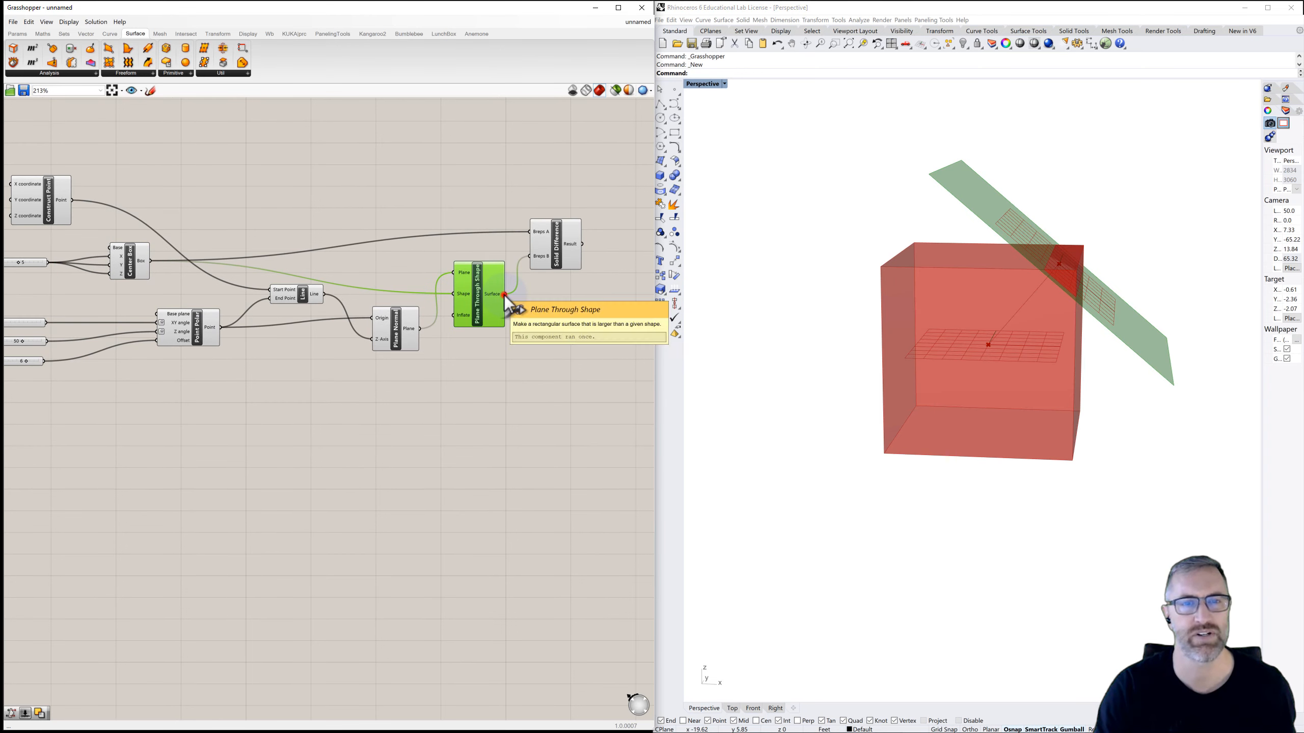
Step: Try swapping Solid Difference's inputs, feeding the plane surface into Breps A and the center box into Breps B
left_click_drag(507, 295, 530, 232)
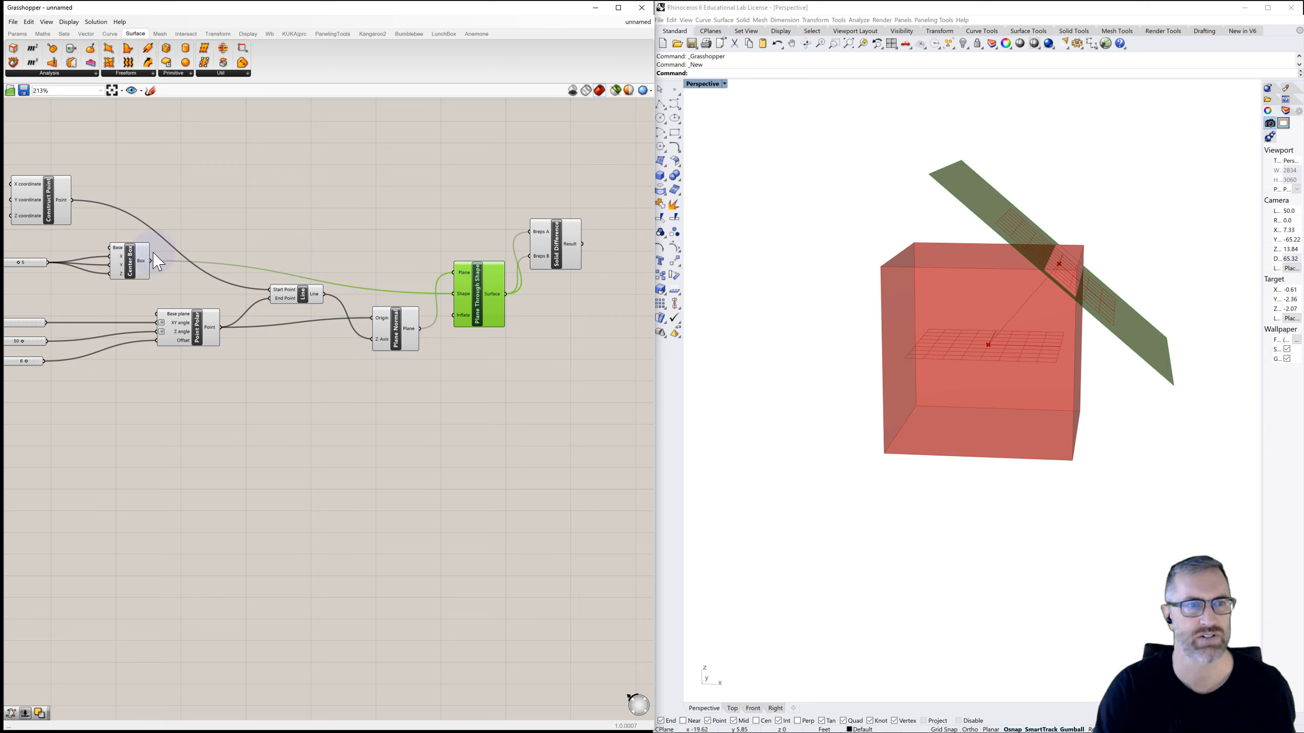
left_click_drag(151, 261, 573, 222)
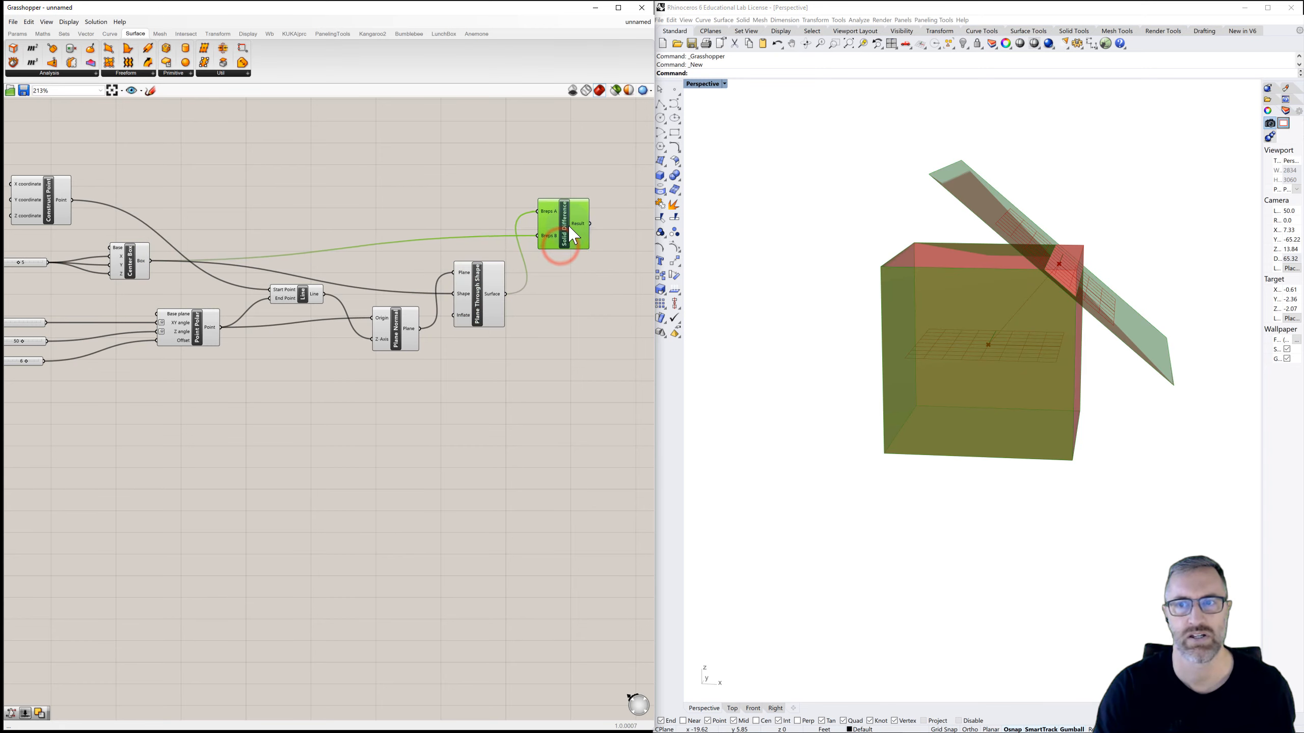
right_click_drag(772, 262, 787, 272)
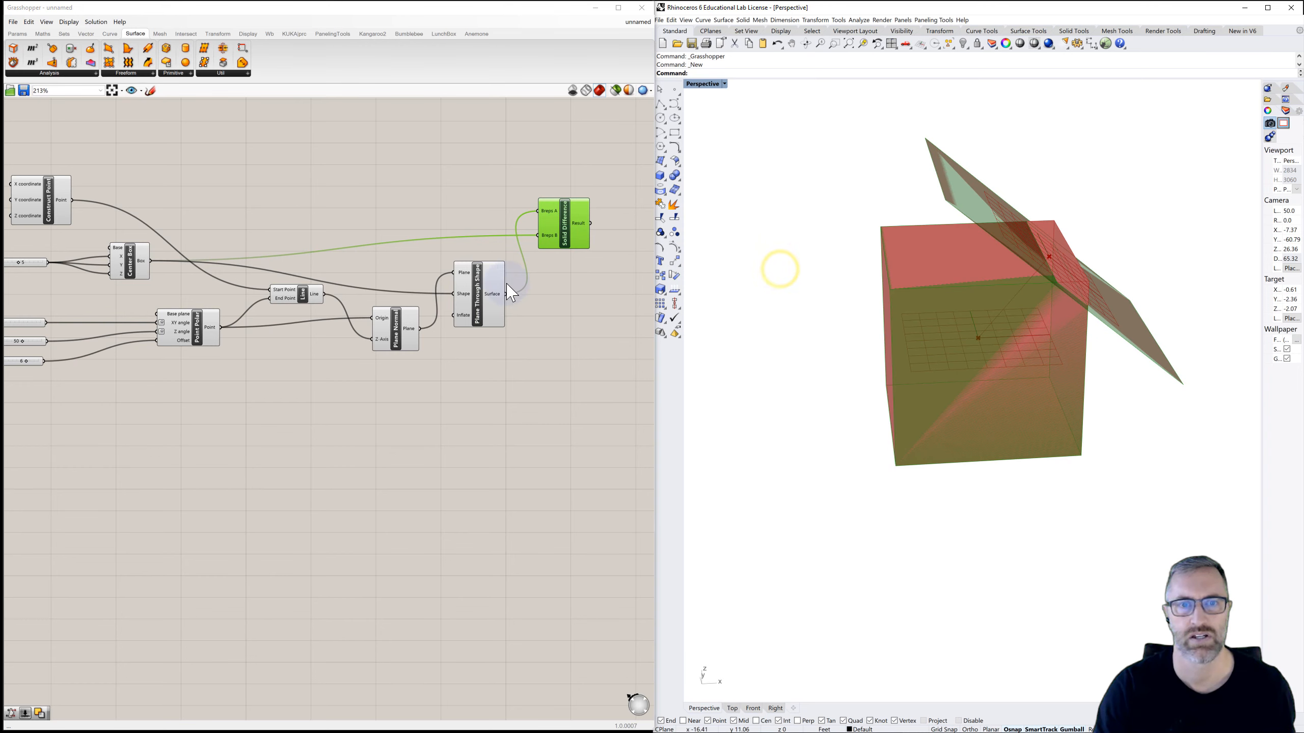
Step: Hide the Plane Through Shape component's preview
left_click(477, 293)
right_click(477, 297)
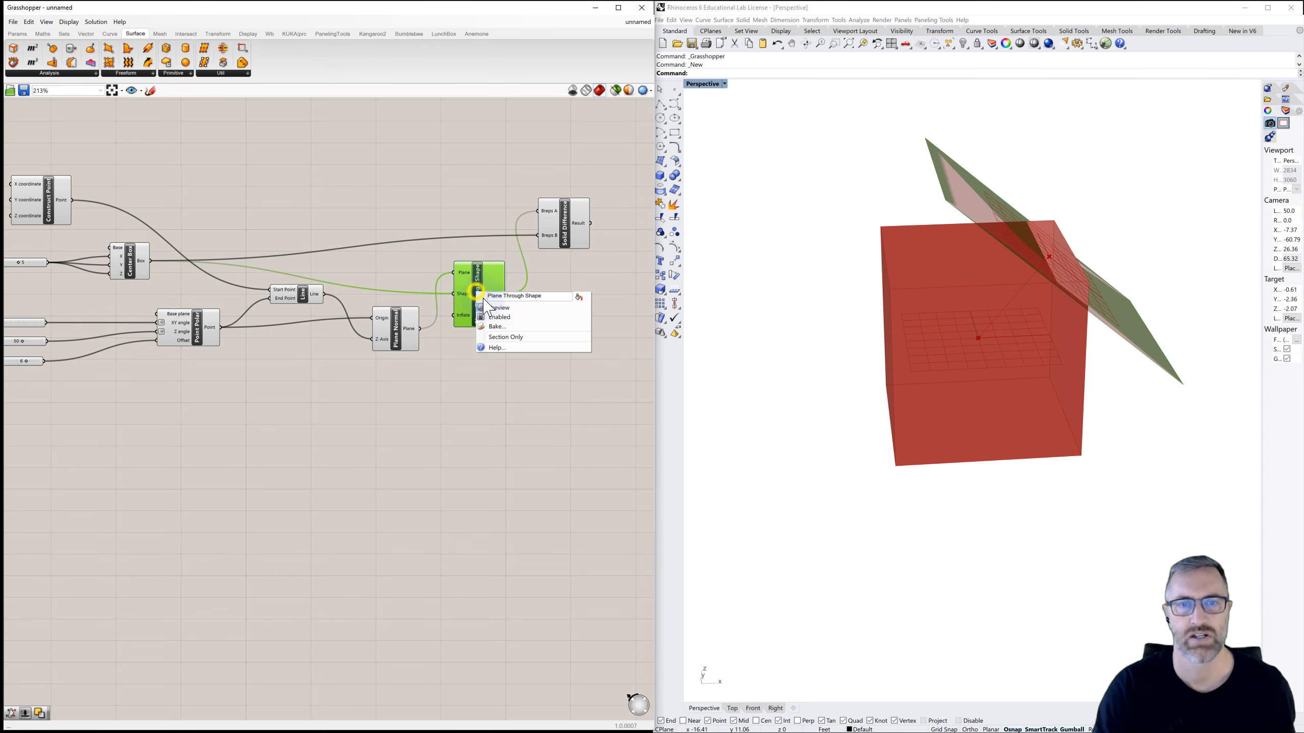
left_click(534, 307)
left_click(577, 317)
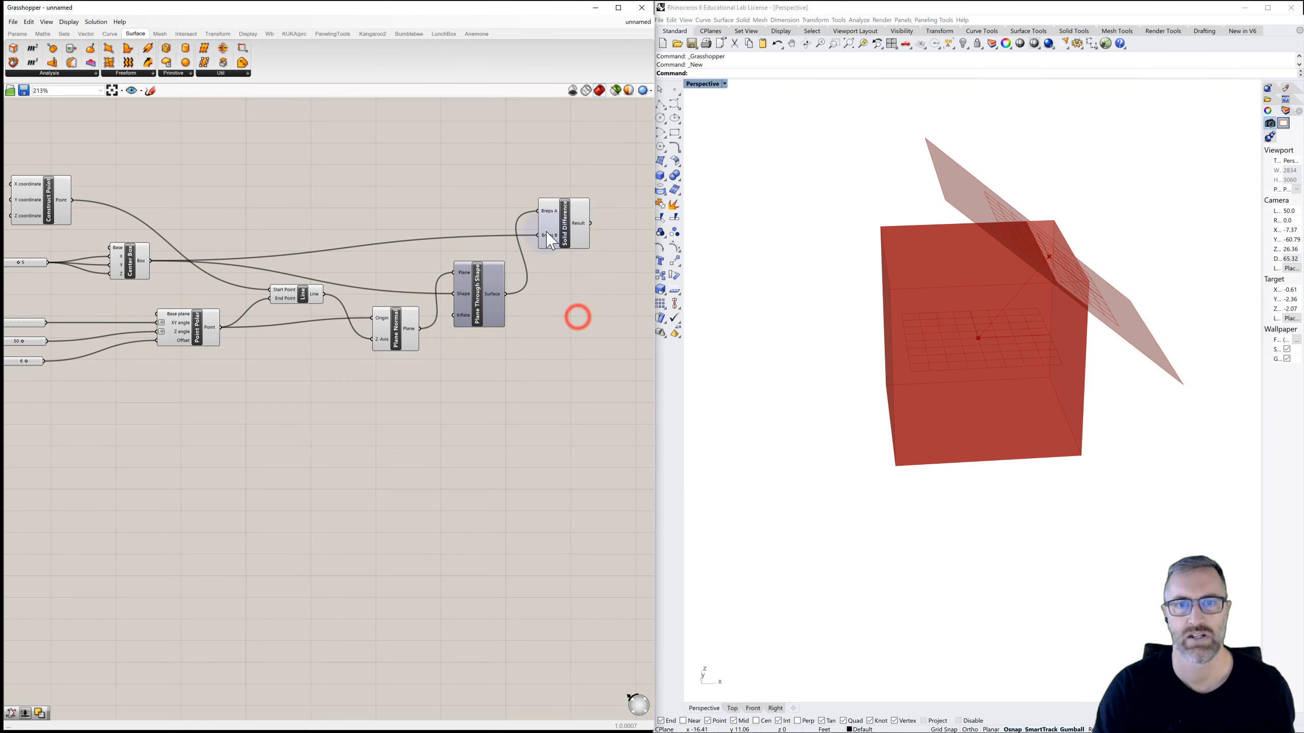
Step: Reconnect Center Box's Box output to Solid Difference's Breps A input and Plane Through Shape's Surface output to Breps B
left_click(565, 239)
right_click_drag(584, 307, 578, 300)
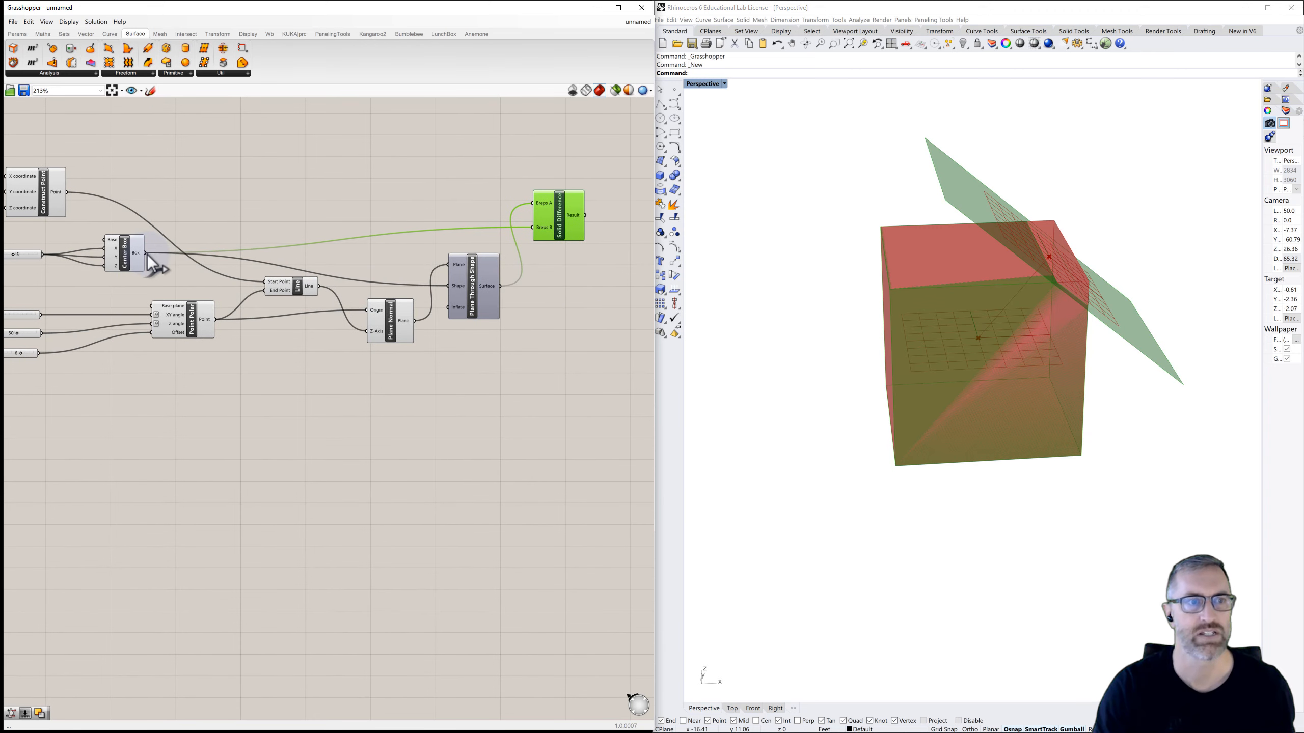
left_click_drag(147, 253, 532, 202)
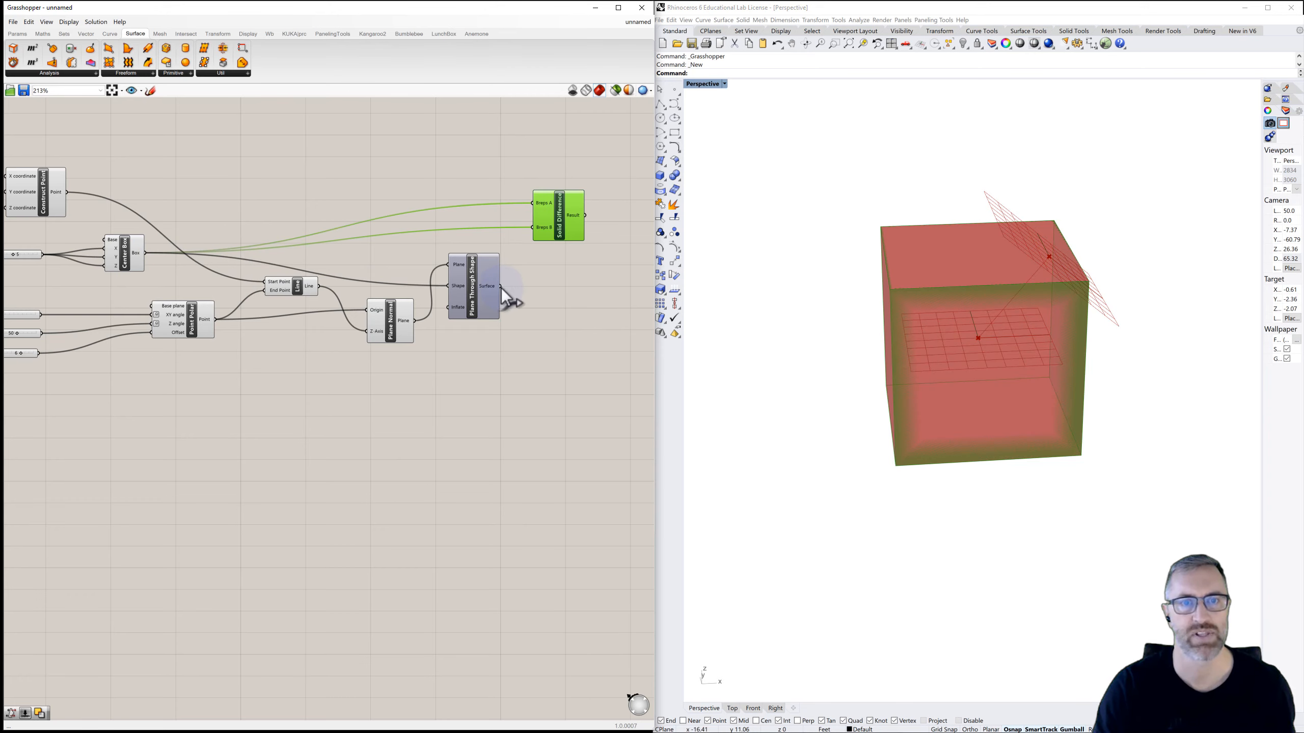
left_click_drag(502, 287, 537, 227)
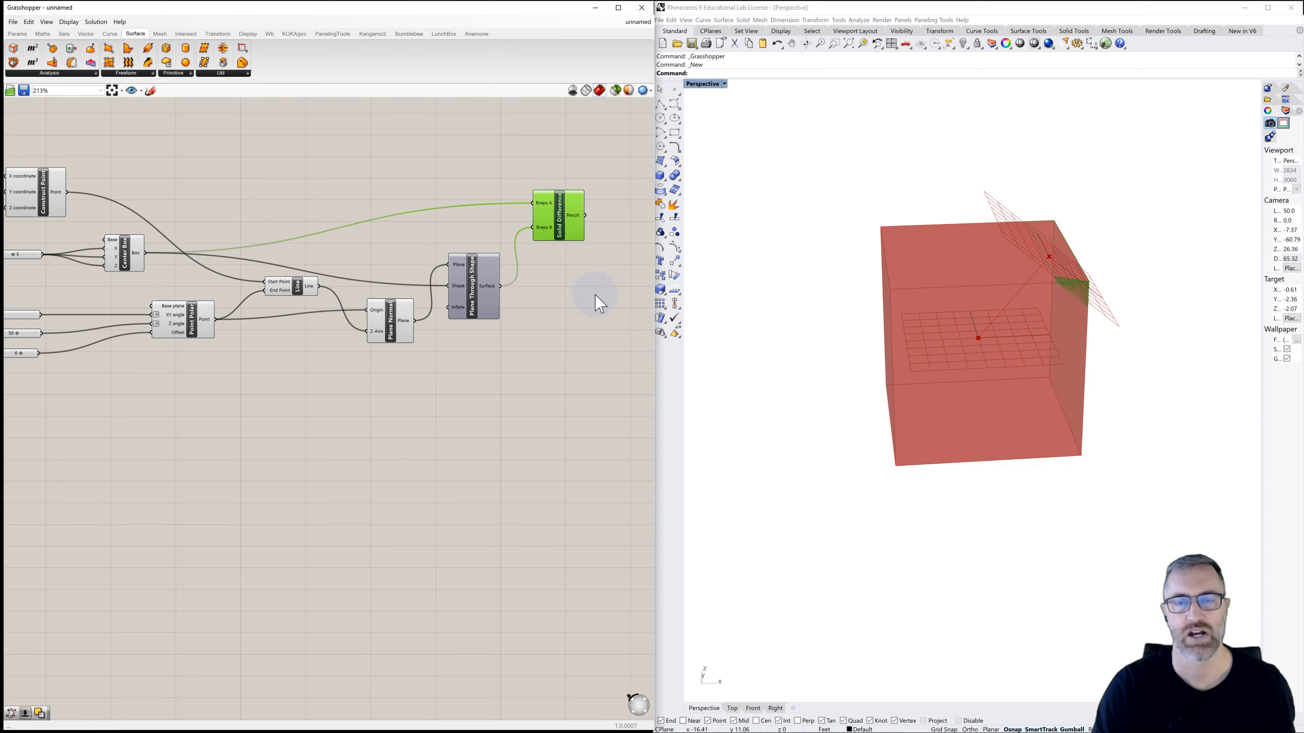
mouse_move(596, 294)
right_mouse_down()
mouse_move(580, 278)
mouse_move(597, 300)
right_mouse_up()
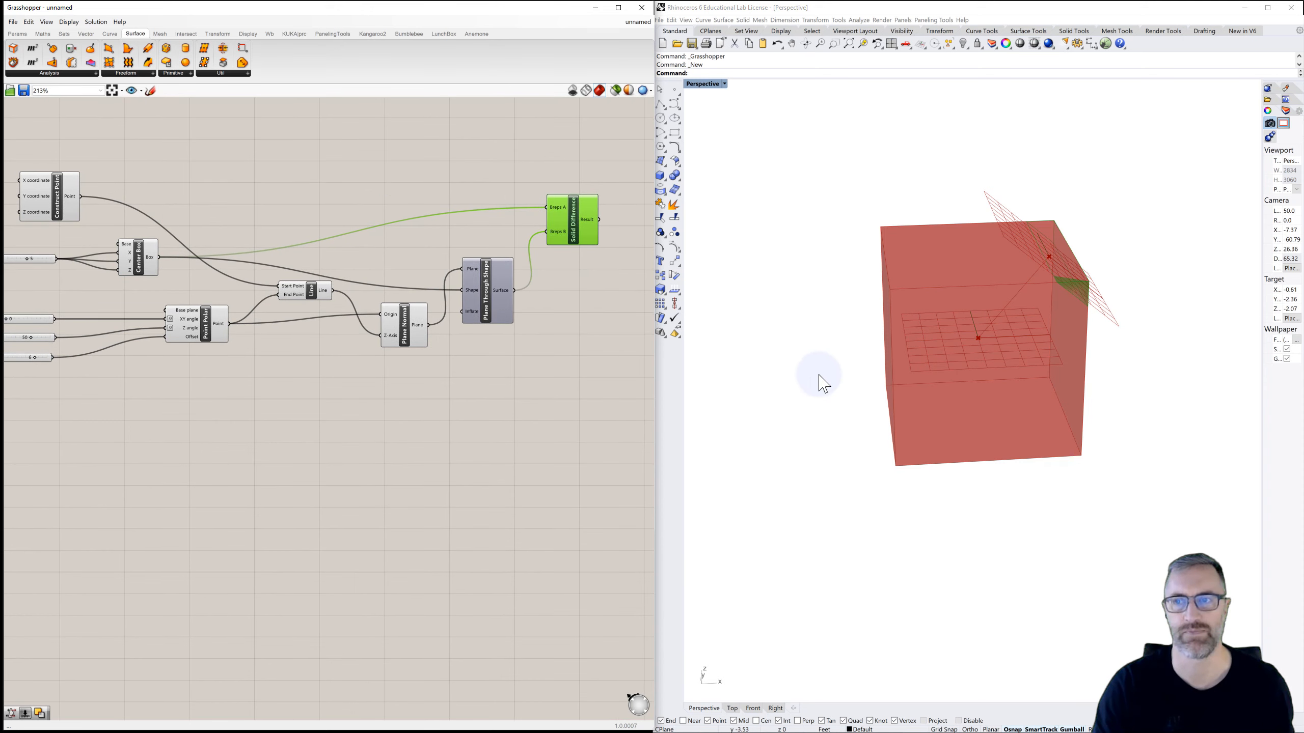
mouse_move(821, 381)
right_mouse_down()
mouse_move(792, 358)
mouse_move(803, 365)
right_mouse_up()
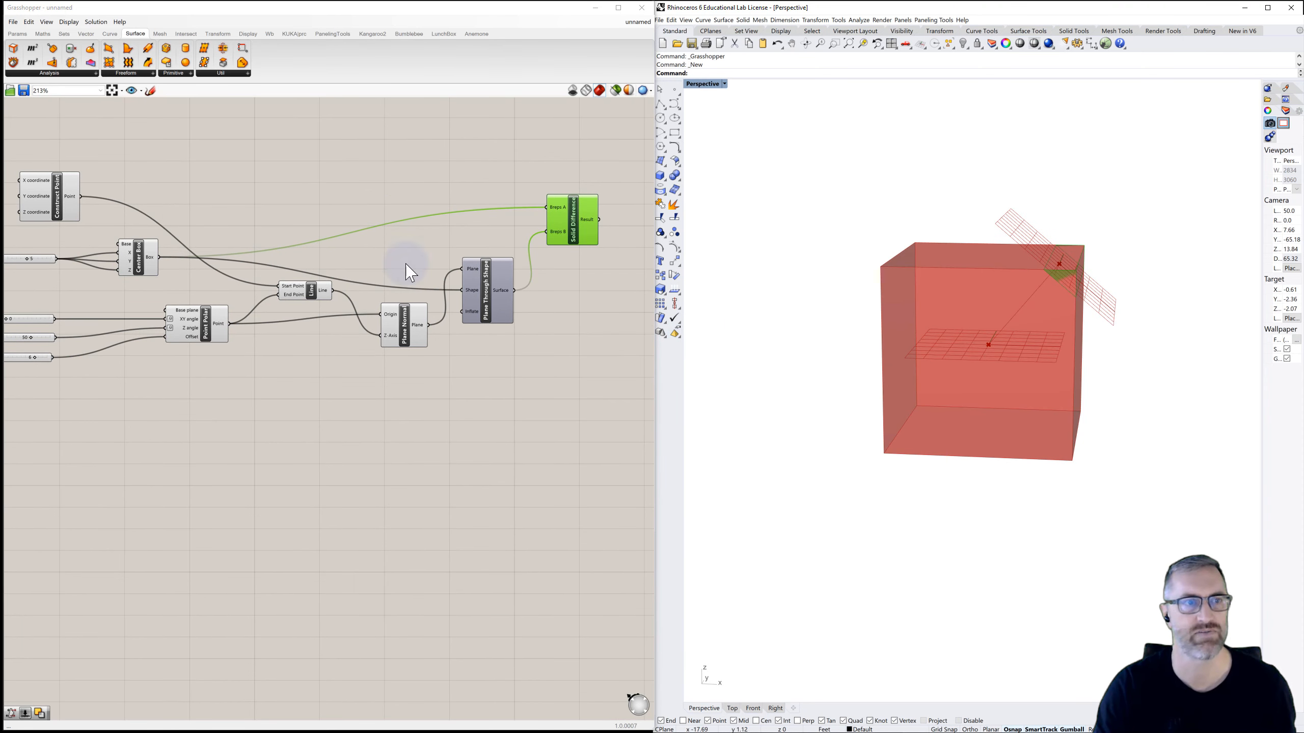
Step: Hide the Center Box component's preview
right_click(142, 261)
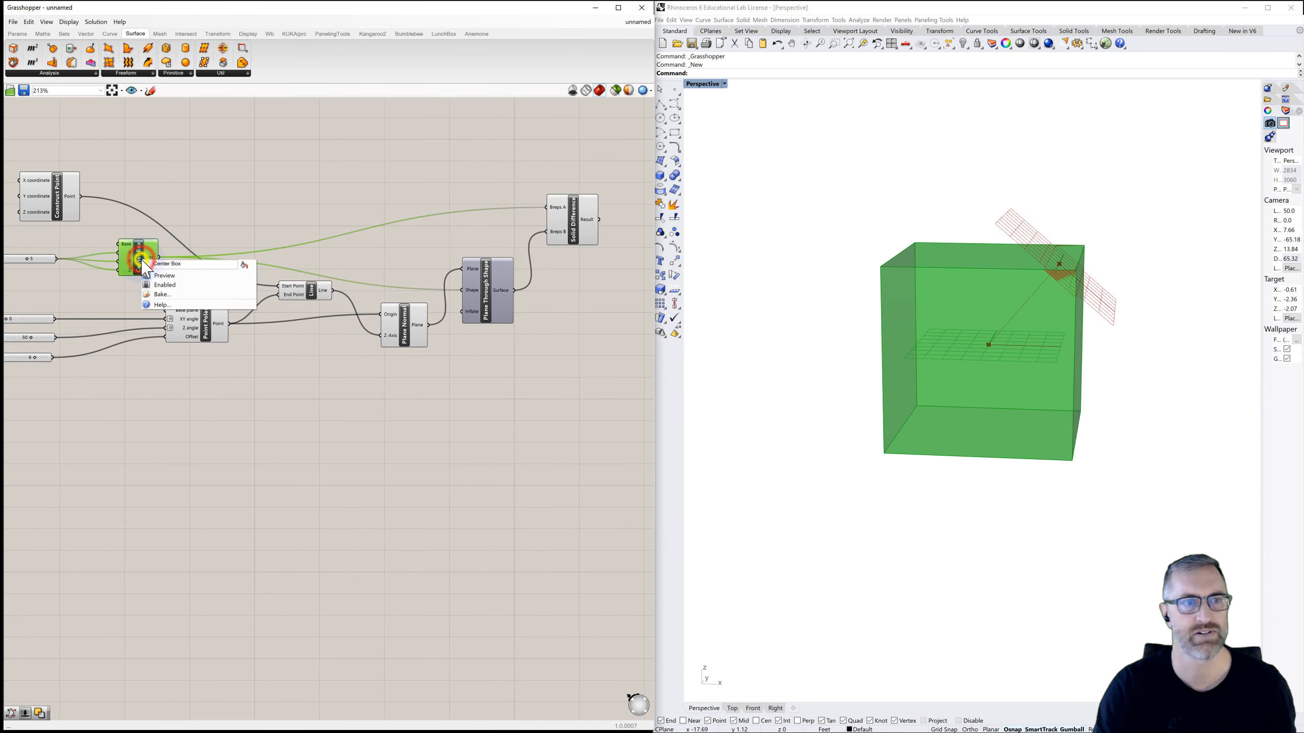
left_click(159, 276)
left_click(332, 168)
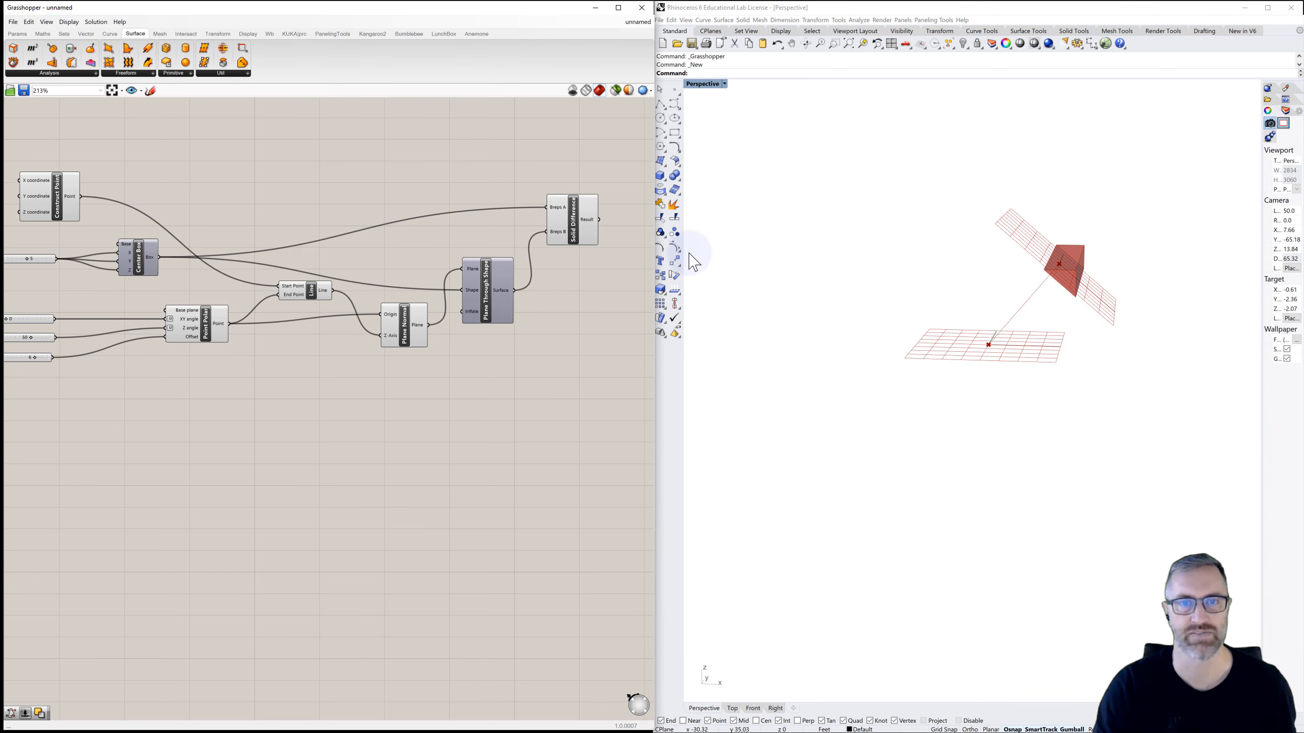
Step: Insert a Flip component after Plane Through Shape and route the plane surface through it into Solid Difference's Breps B input
left_click_drag(573, 239, 623, 238)
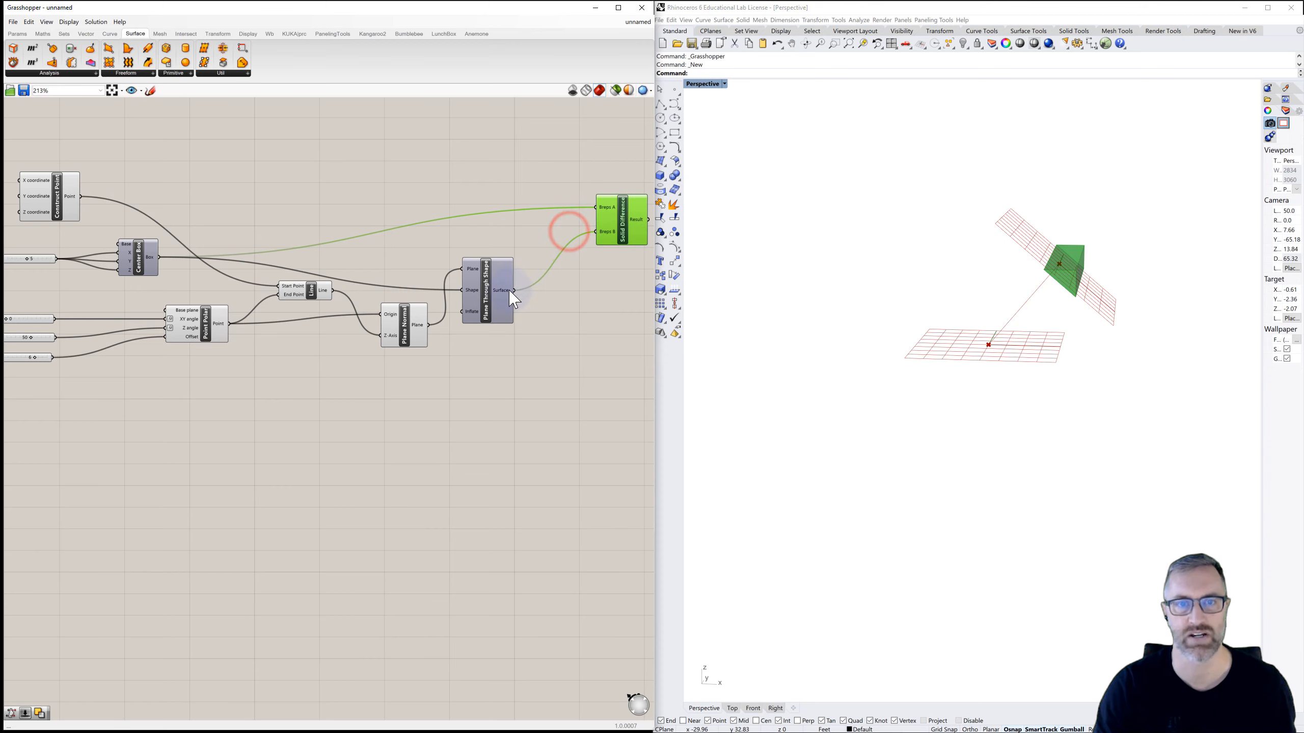
right_click_drag(468, 293, 391, 295)
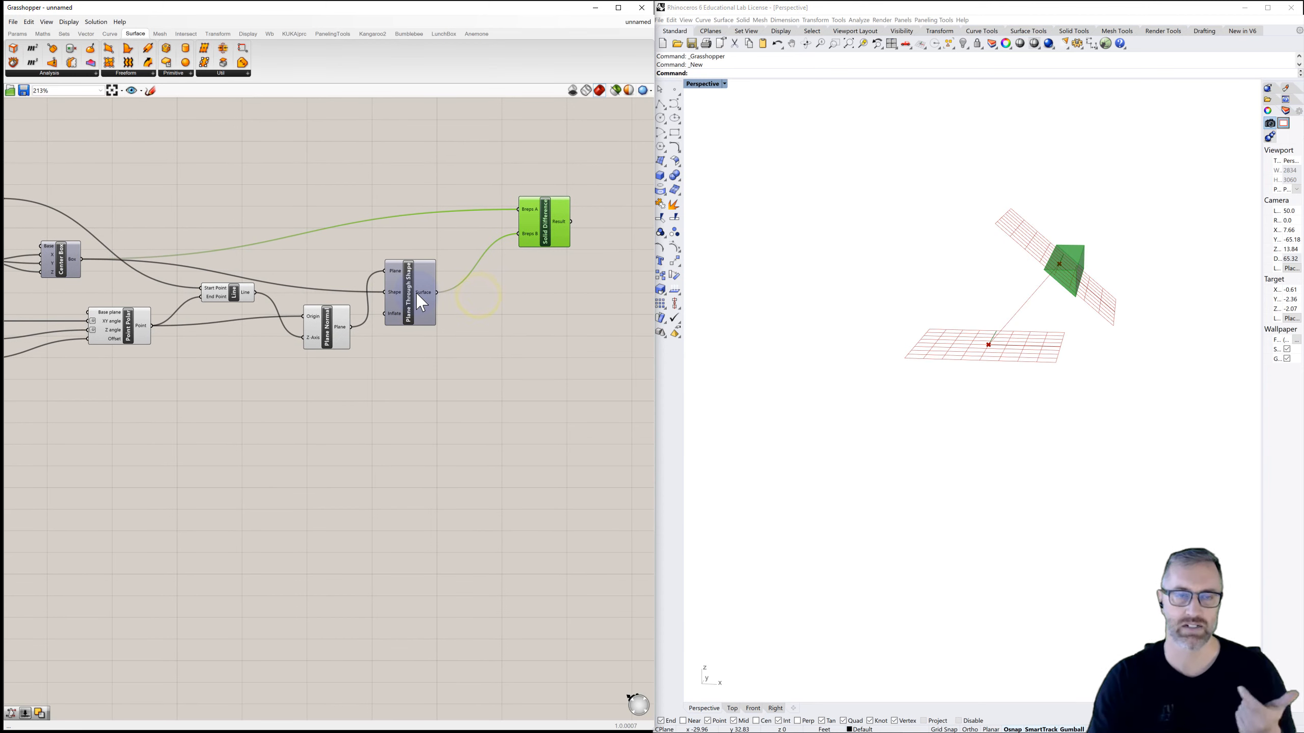
double_click(492, 306)
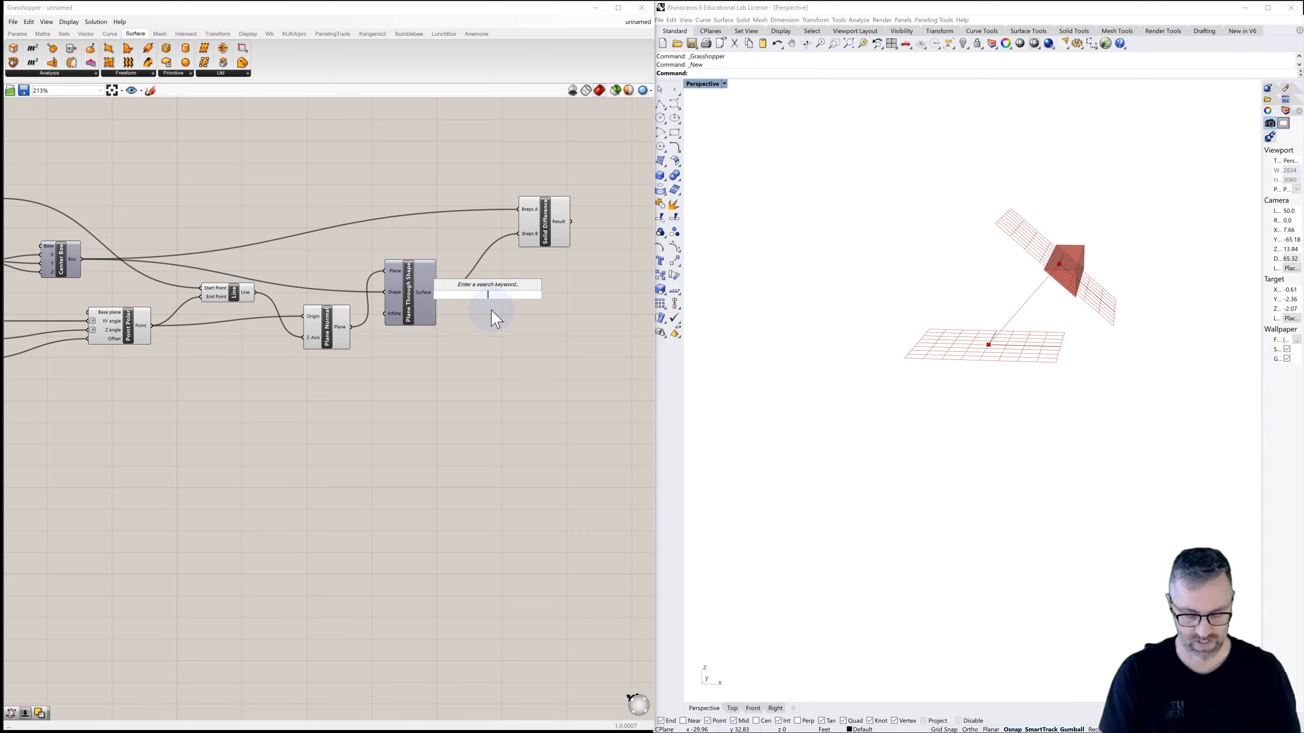
type("flip")
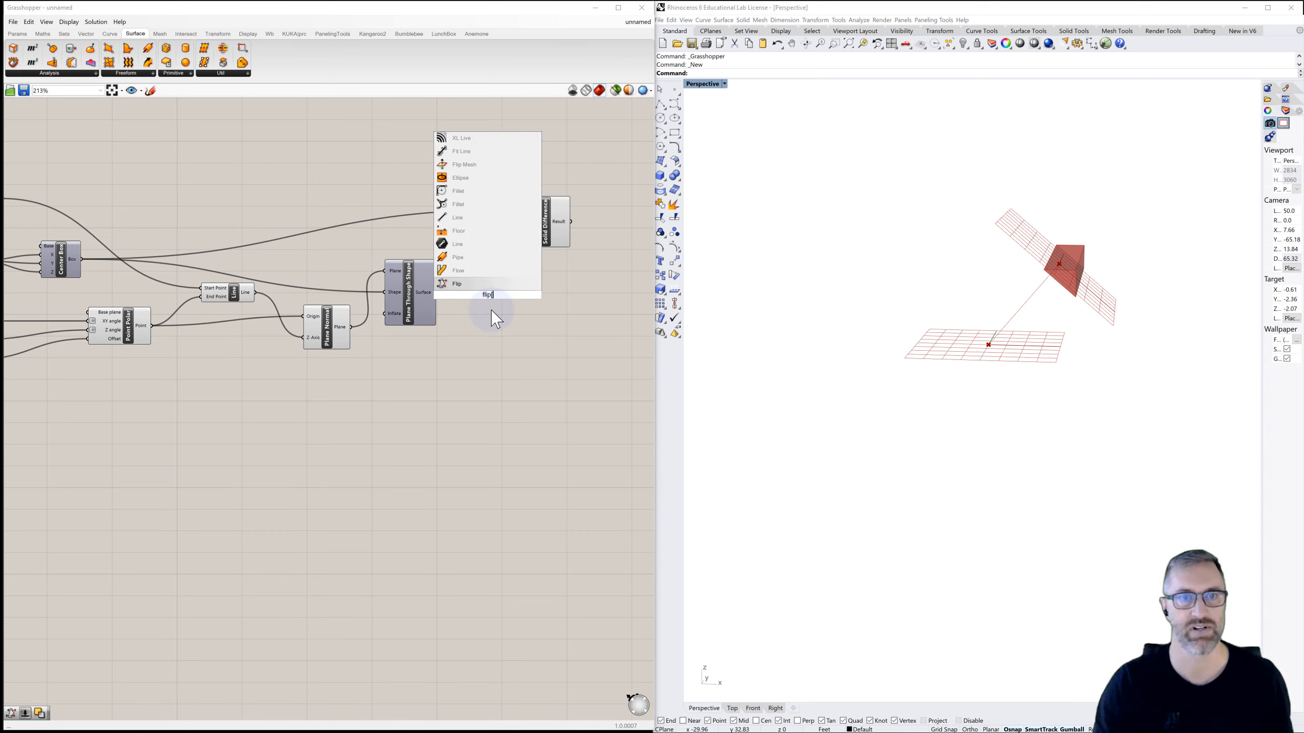
left_click(457, 284)
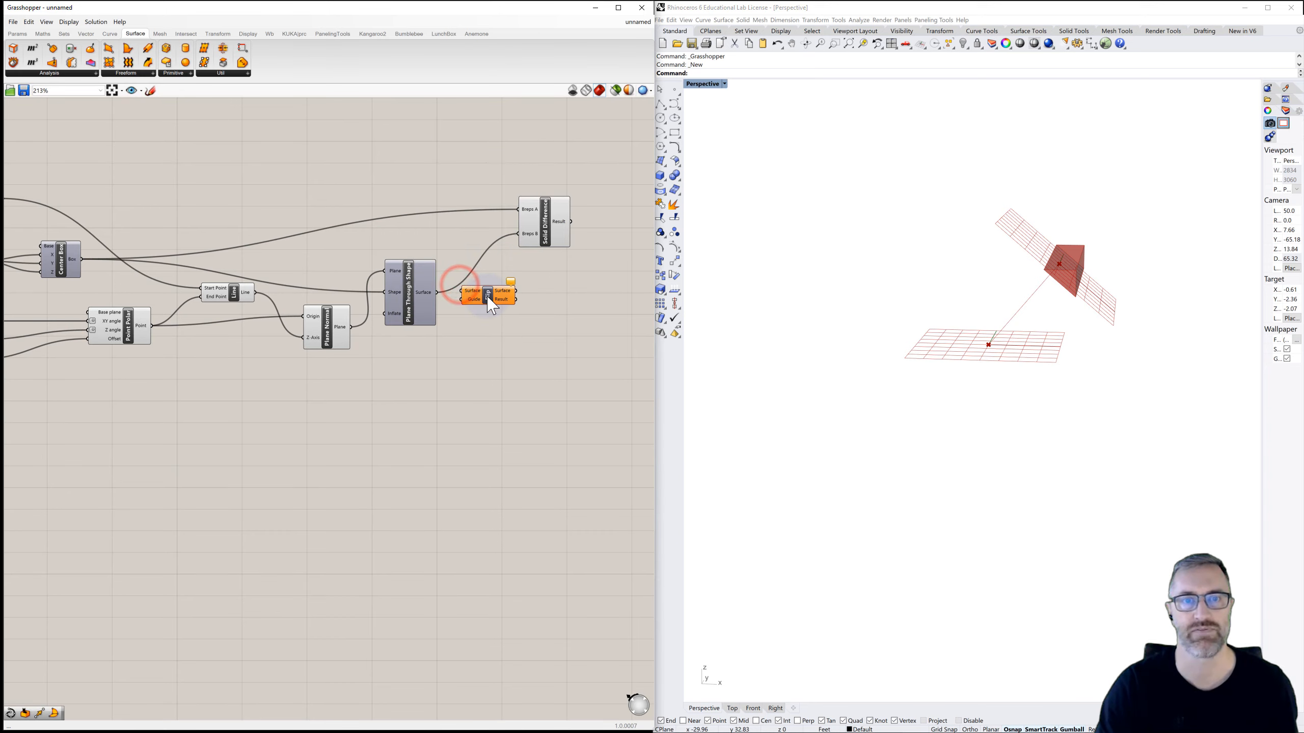
left_click_drag(488, 297, 492, 299)
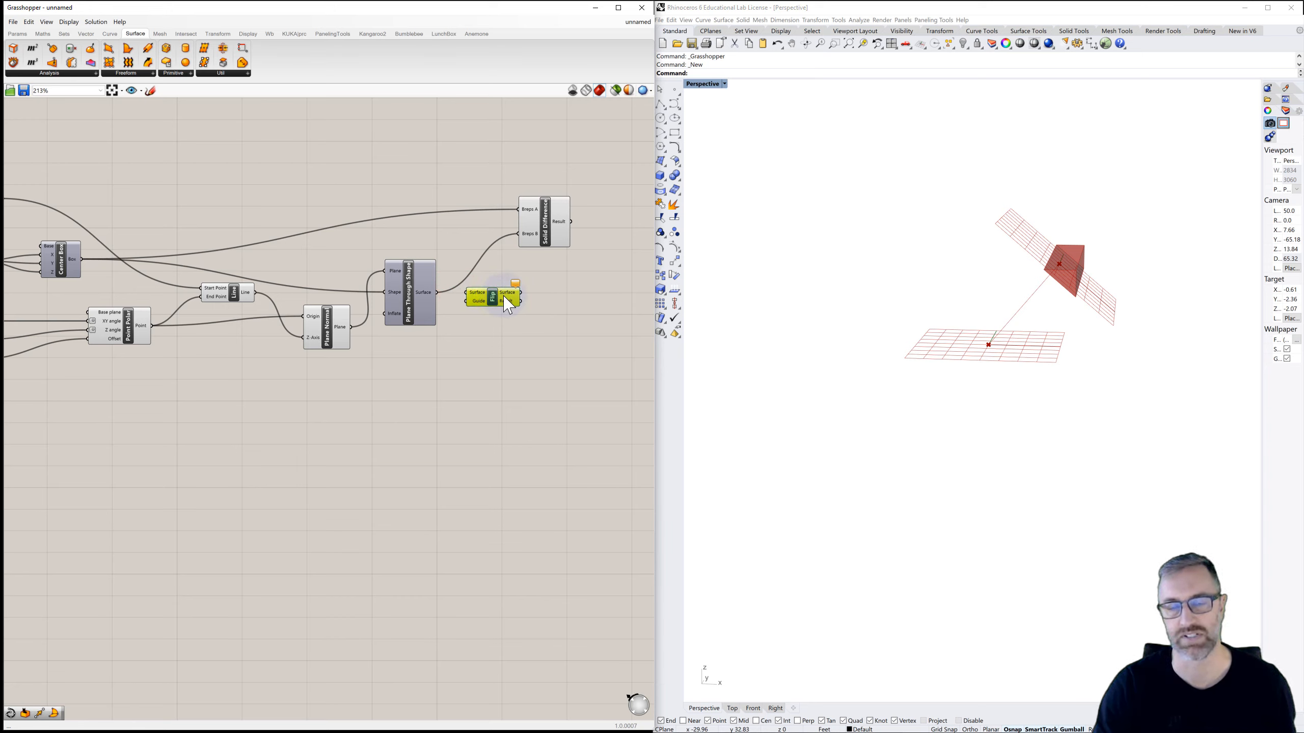
left_click_drag(445, 292, 517, 235)
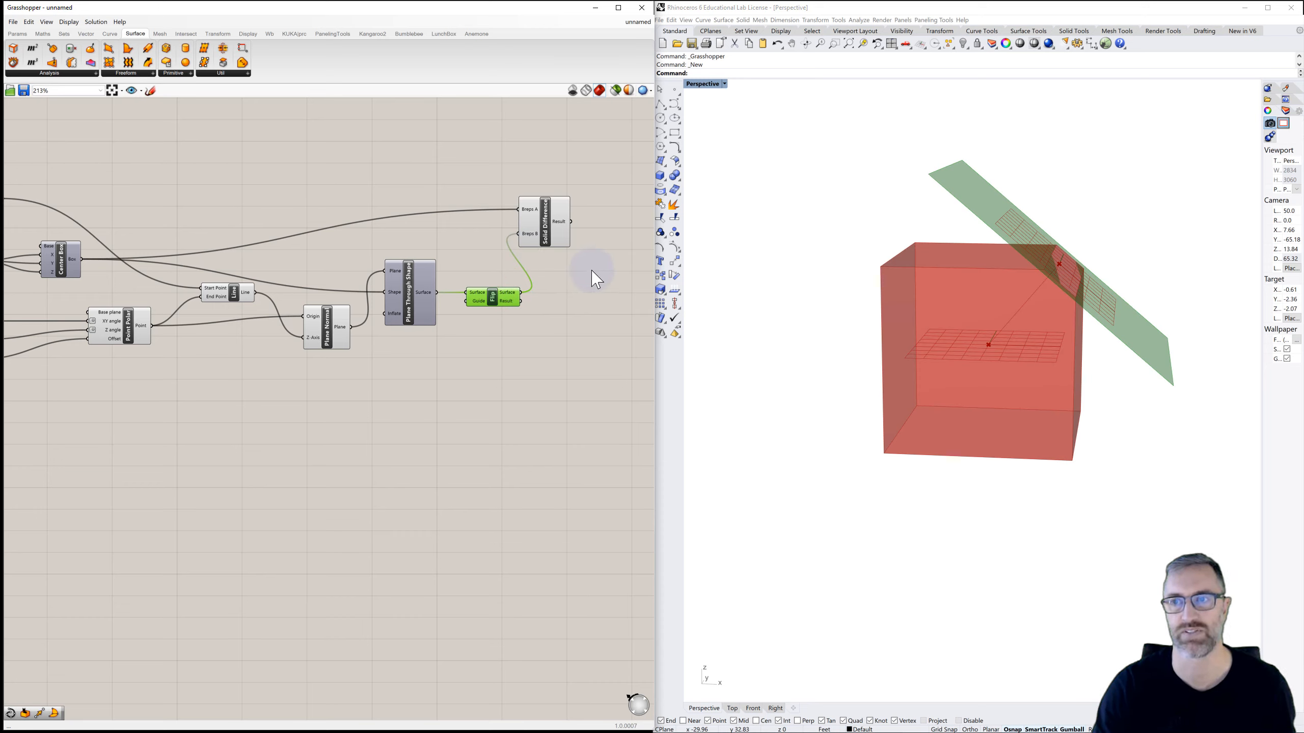
left_click(544, 229)
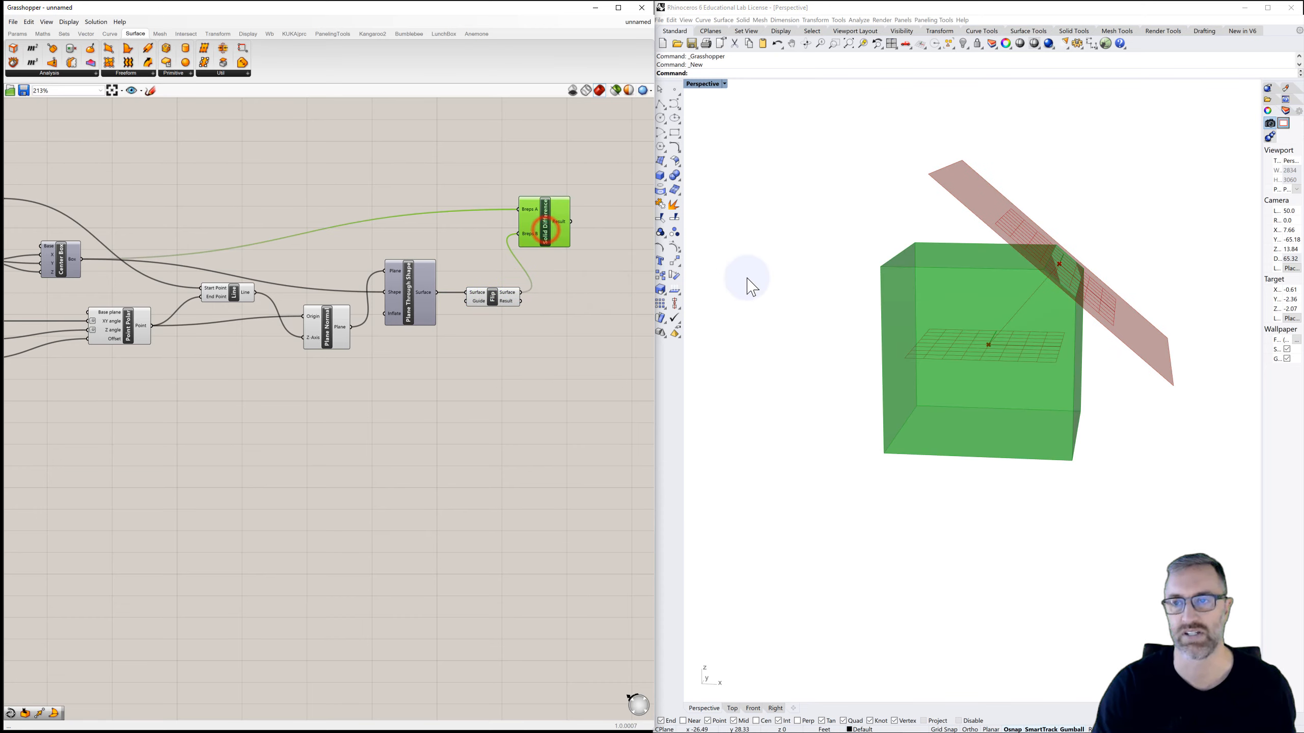
right_click_drag(1014, 247, 1013, 250)
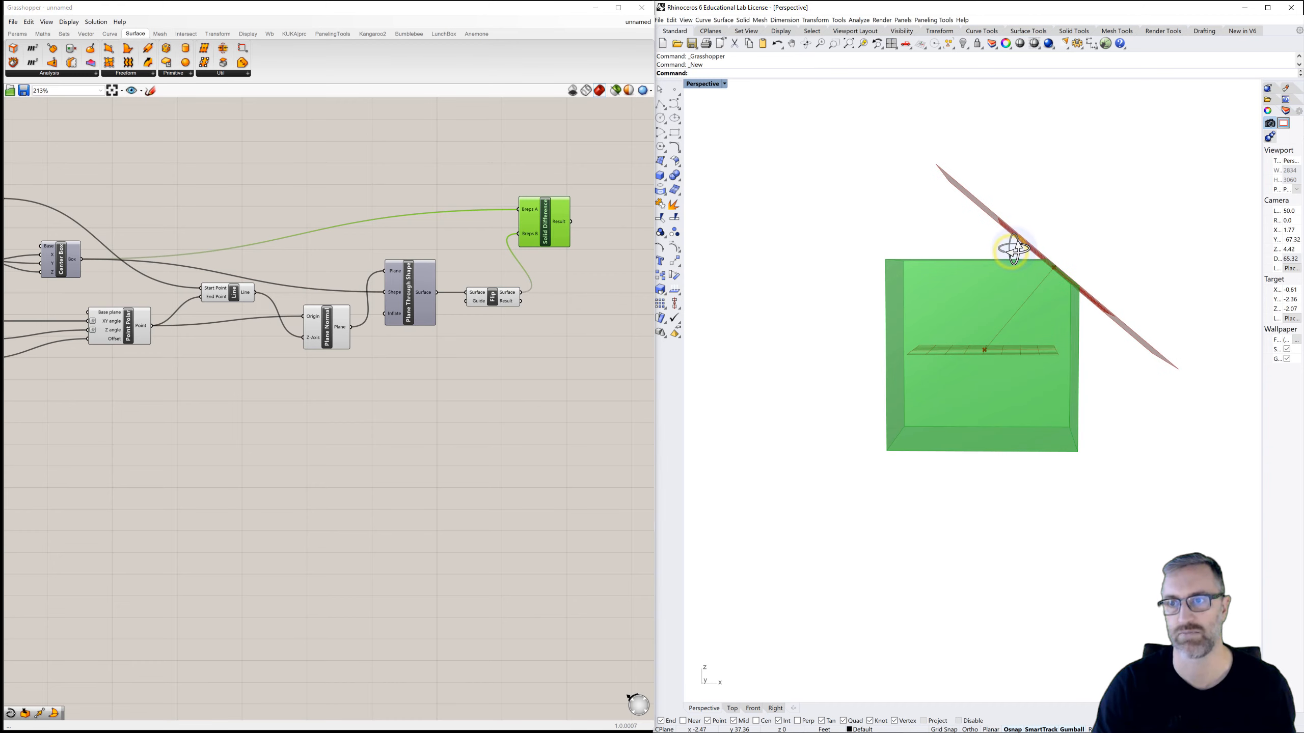
Step: Hide the Flip component's preview and try to hide Plane Normal's preview
left_click(565, 291)
right_click(492, 295)
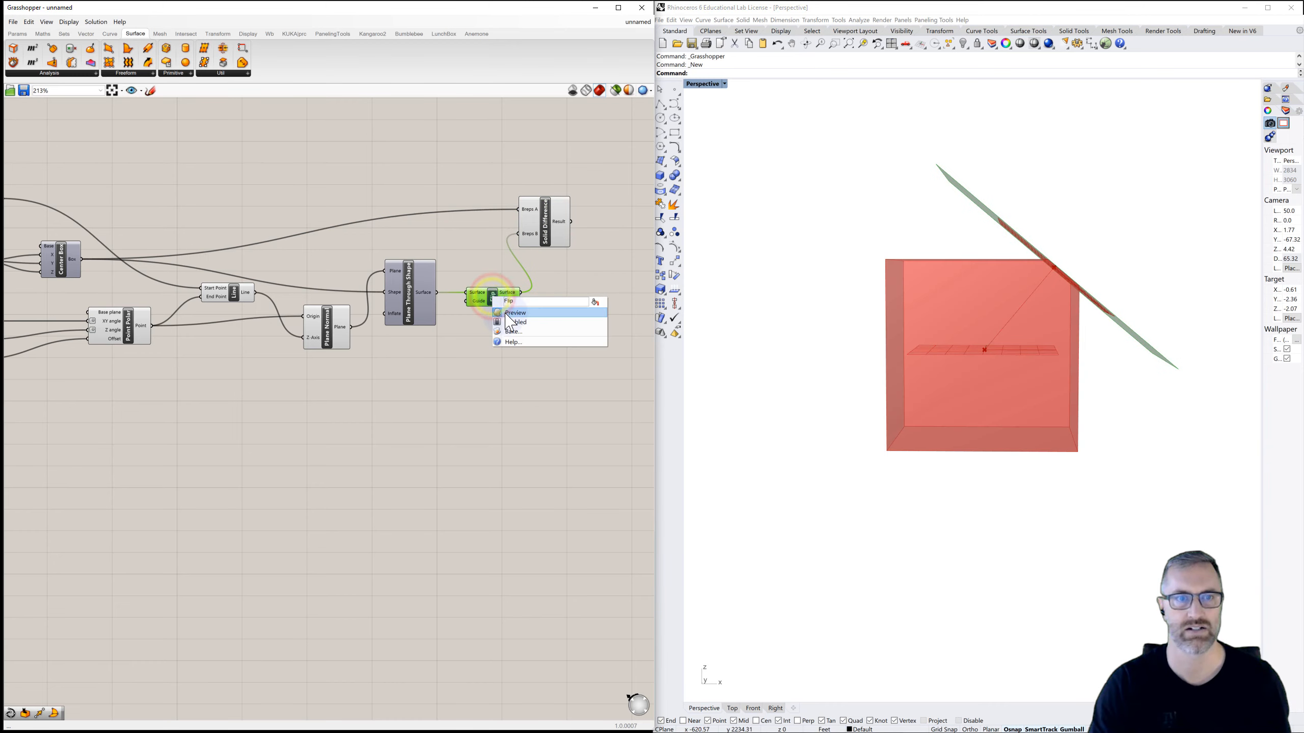
left_click(504, 312)
left_click(335, 330)
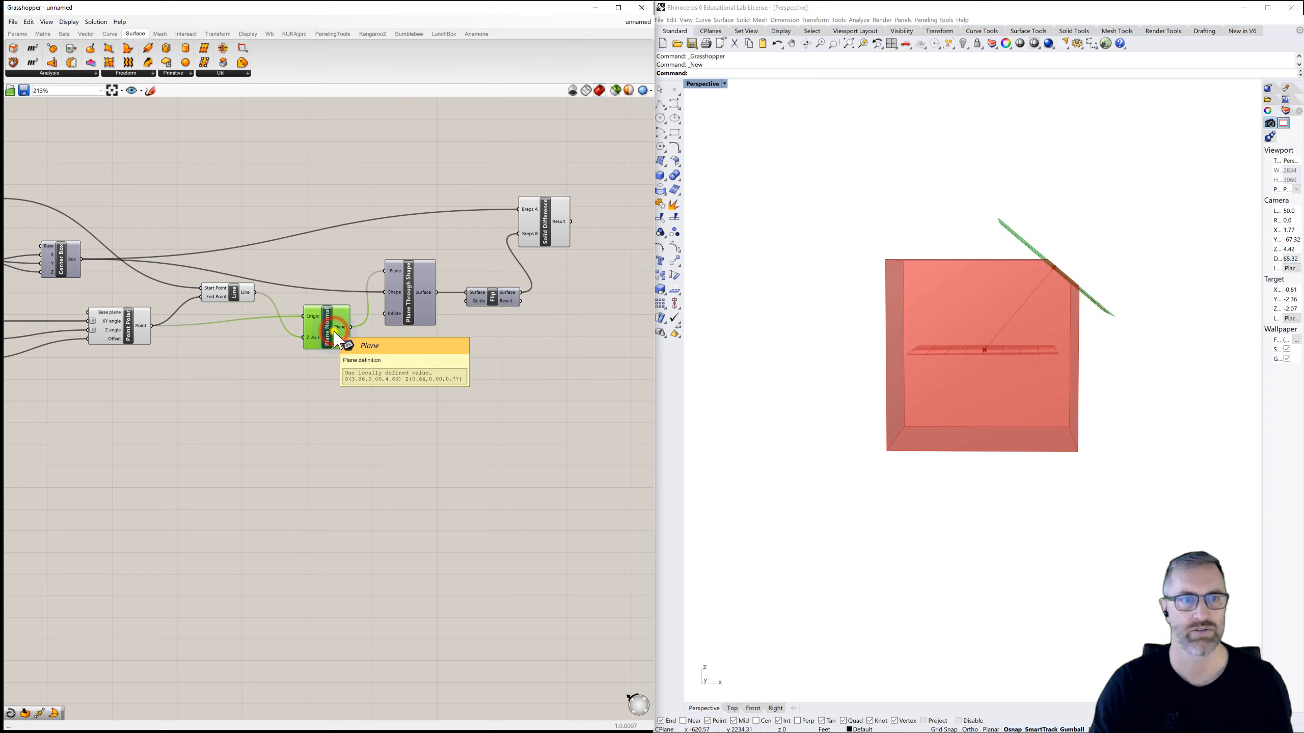
right_click(335, 331)
left_click(353, 368)
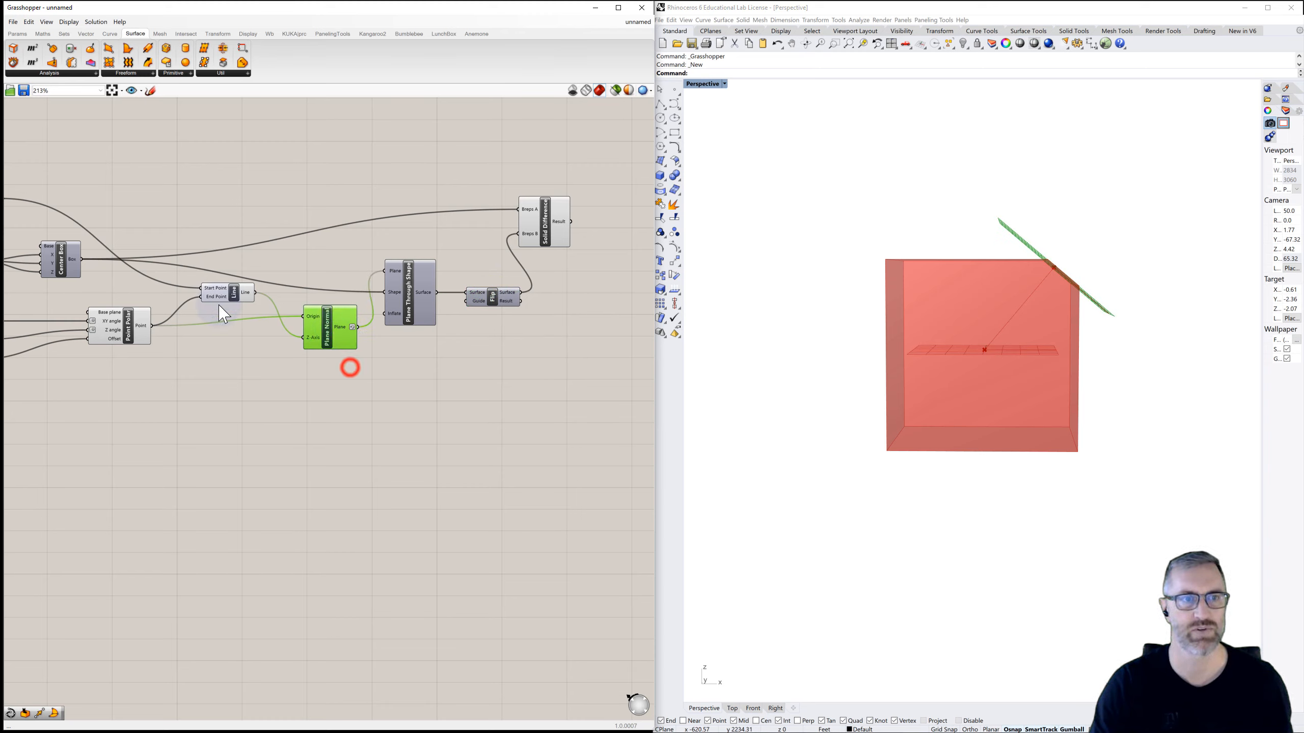
Step: Hide the previews of the Line and Point Polar components
left_click(234, 291)
left_click(254, 308)
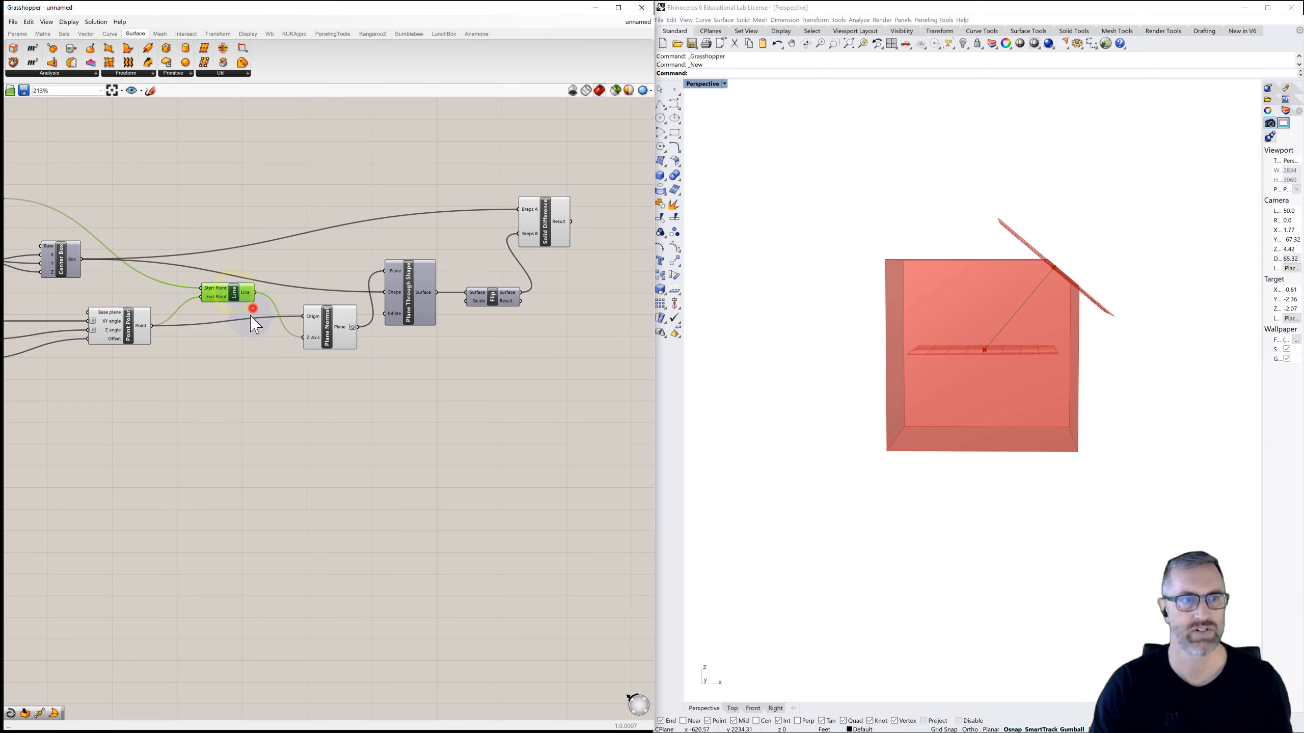
right_click_drag(151, 336, 307, 331)
left_click(286, 329)
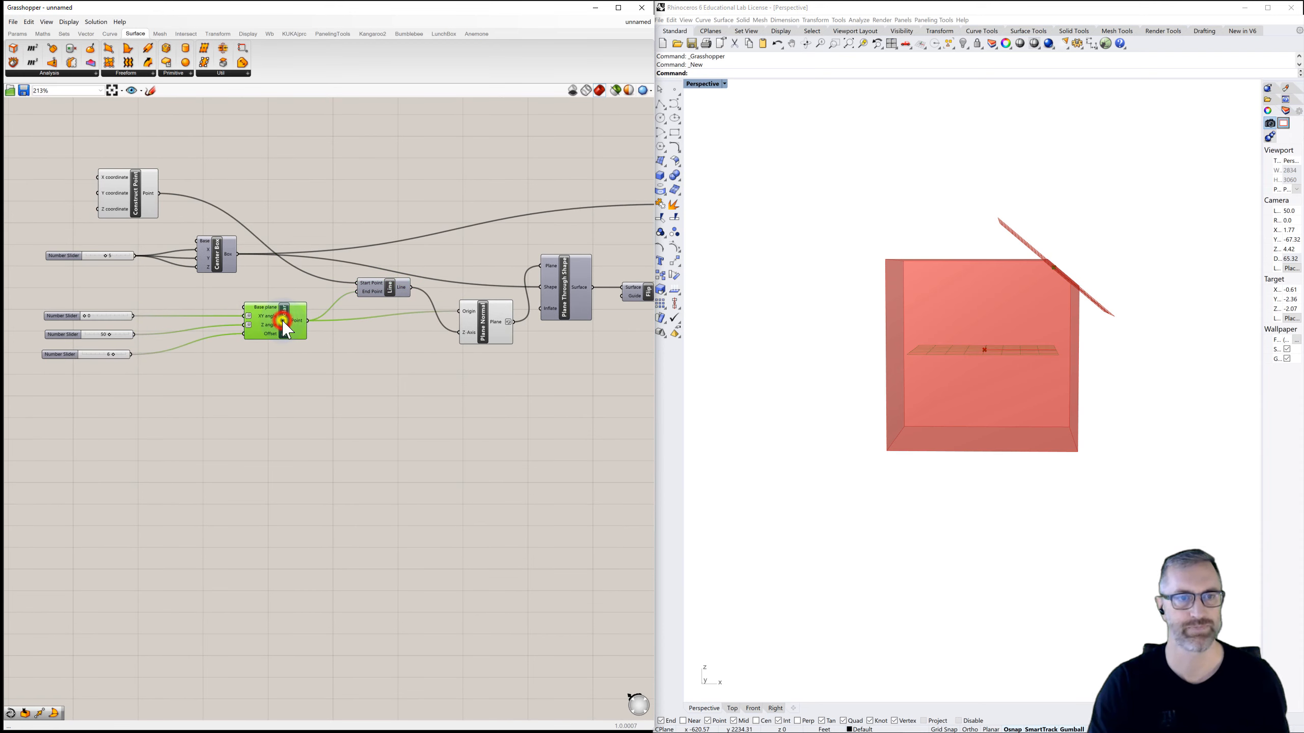
right_click(285, 328)
left_click(298, 337)
left_click(342, 368)
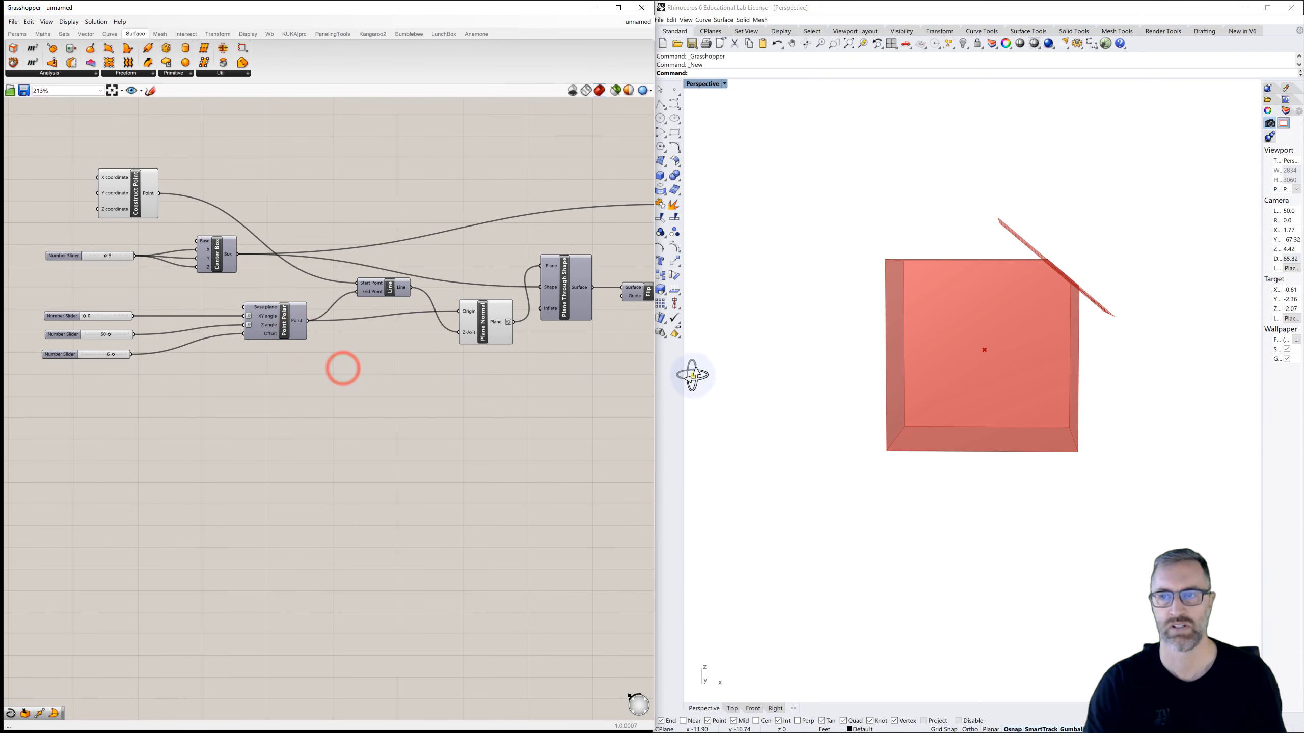
Step: Set the XY angle slider to 296 and hide the Plane Normal component's preview
right_click_drag(694, 373, 1050, 369)
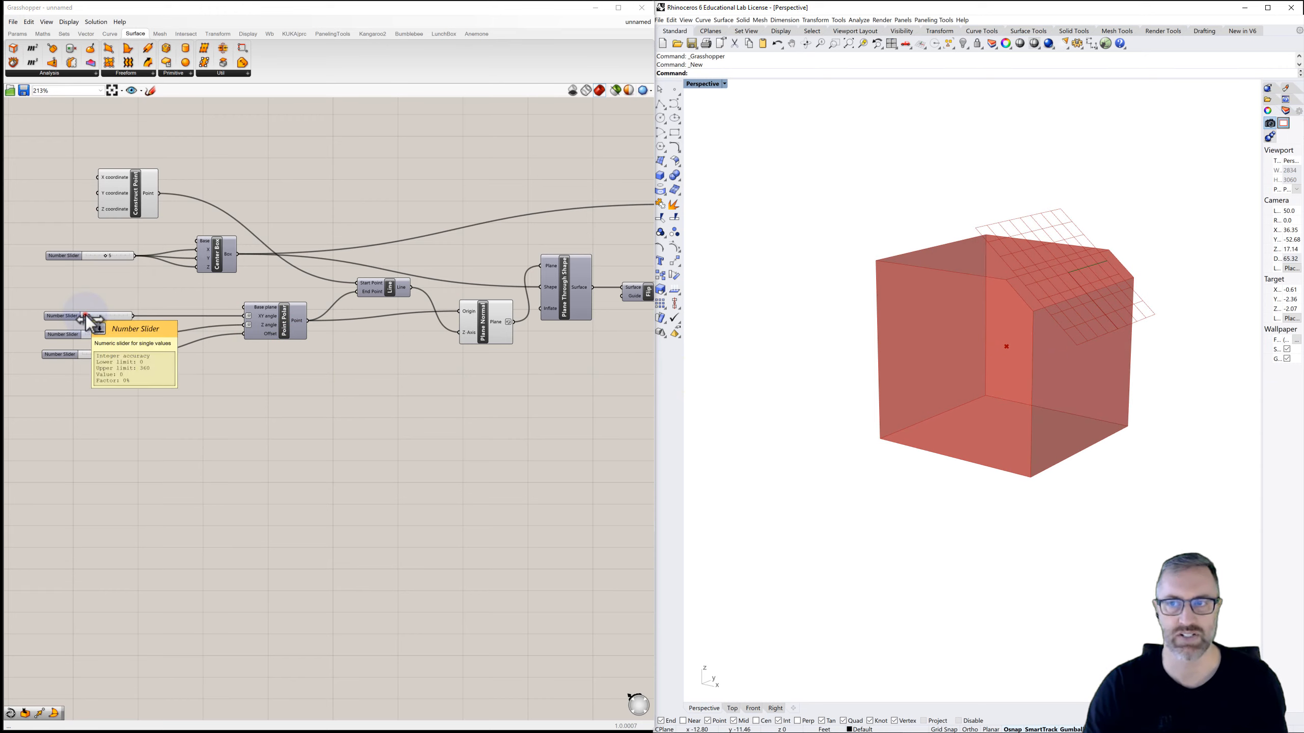
left_click_drag(86, 318, 121, 318)
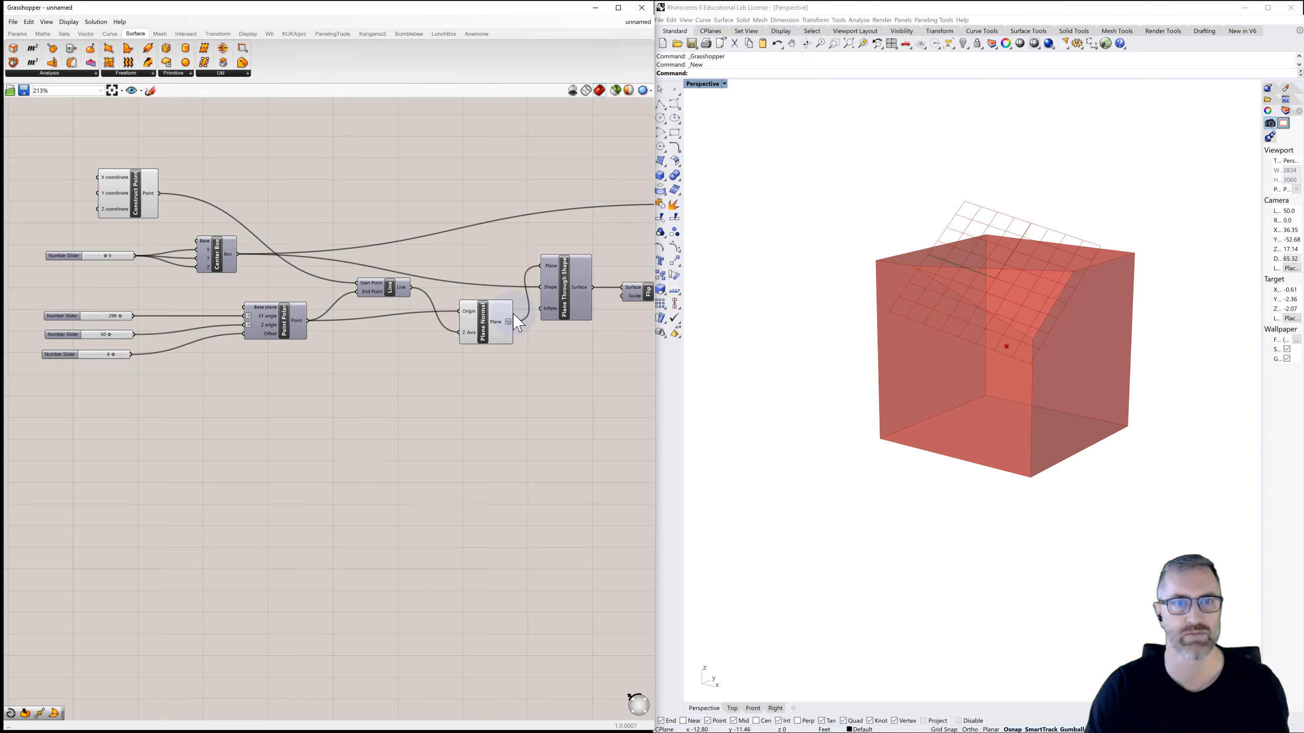
left_click(483, 328)
right_click(485, 331)
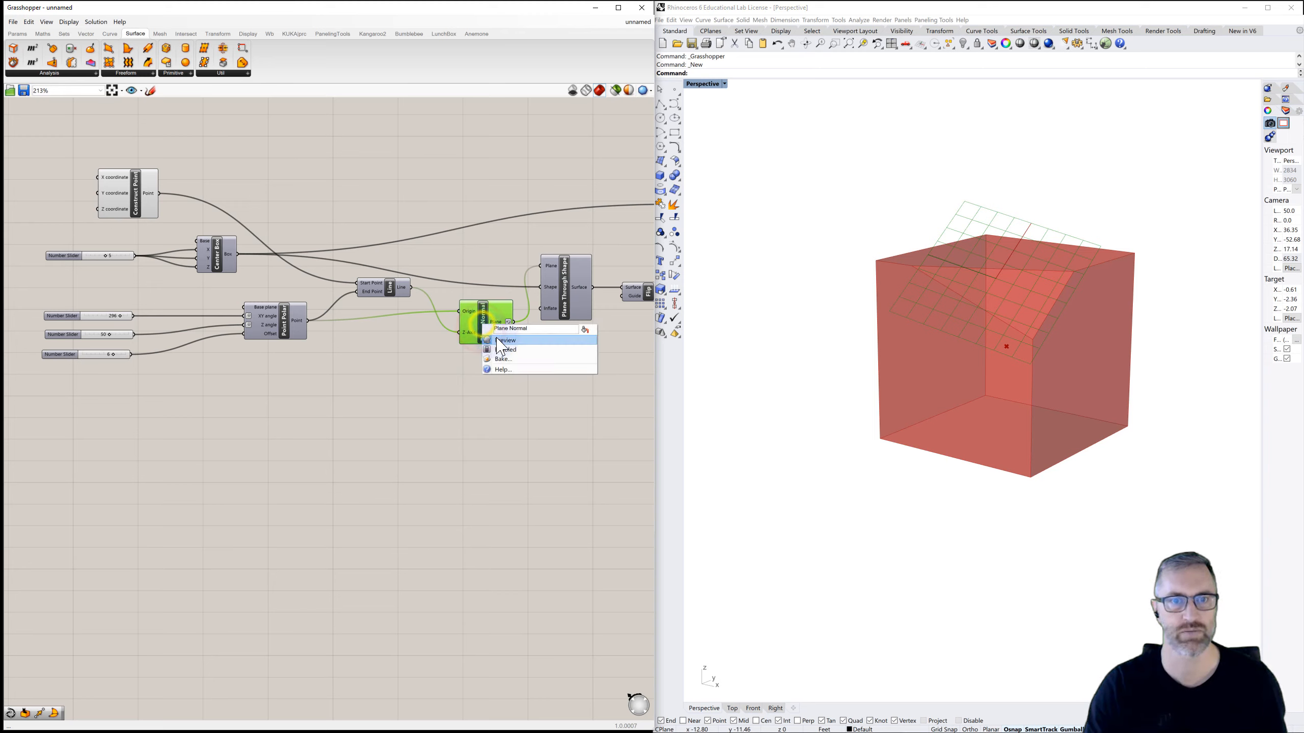
left_click(497, 340)
left_click(445, 386)
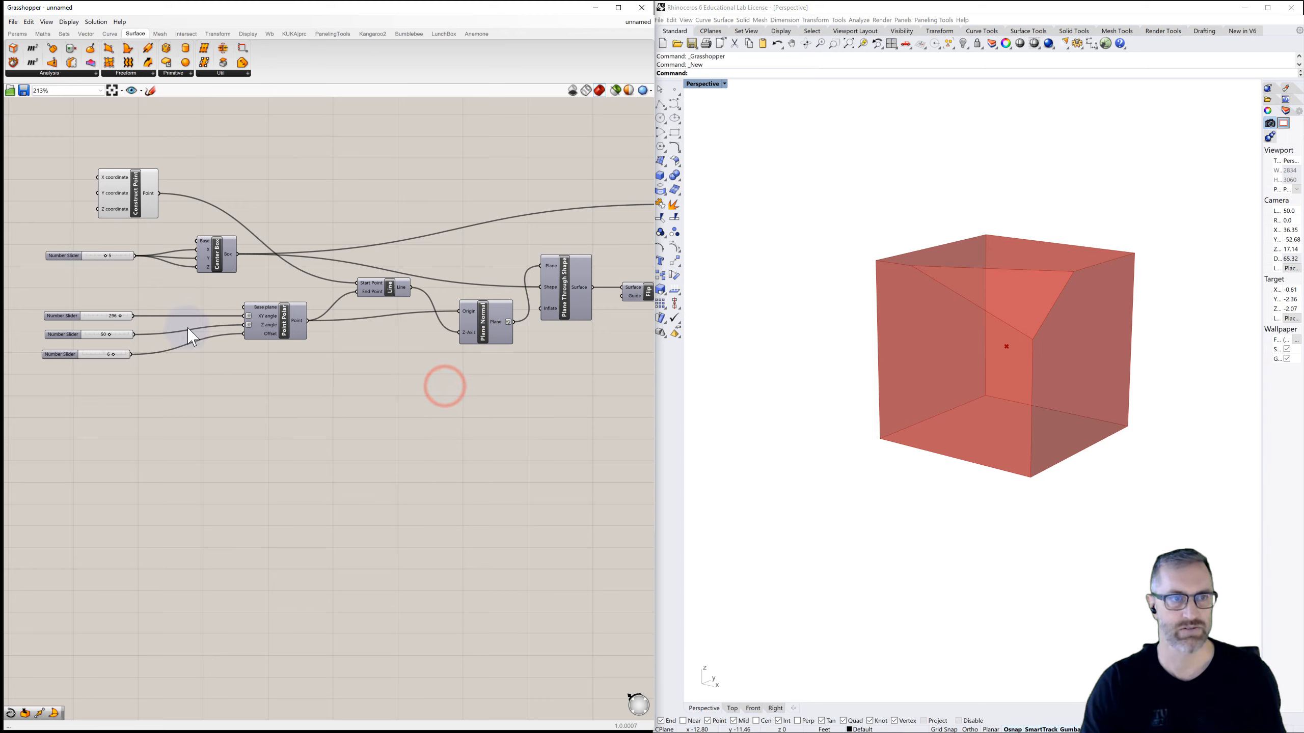
Step: Test different cuts through the cube by varying the XY angle, Z angle and offset sliders
left_click_drag(123, 324, 106, 355)
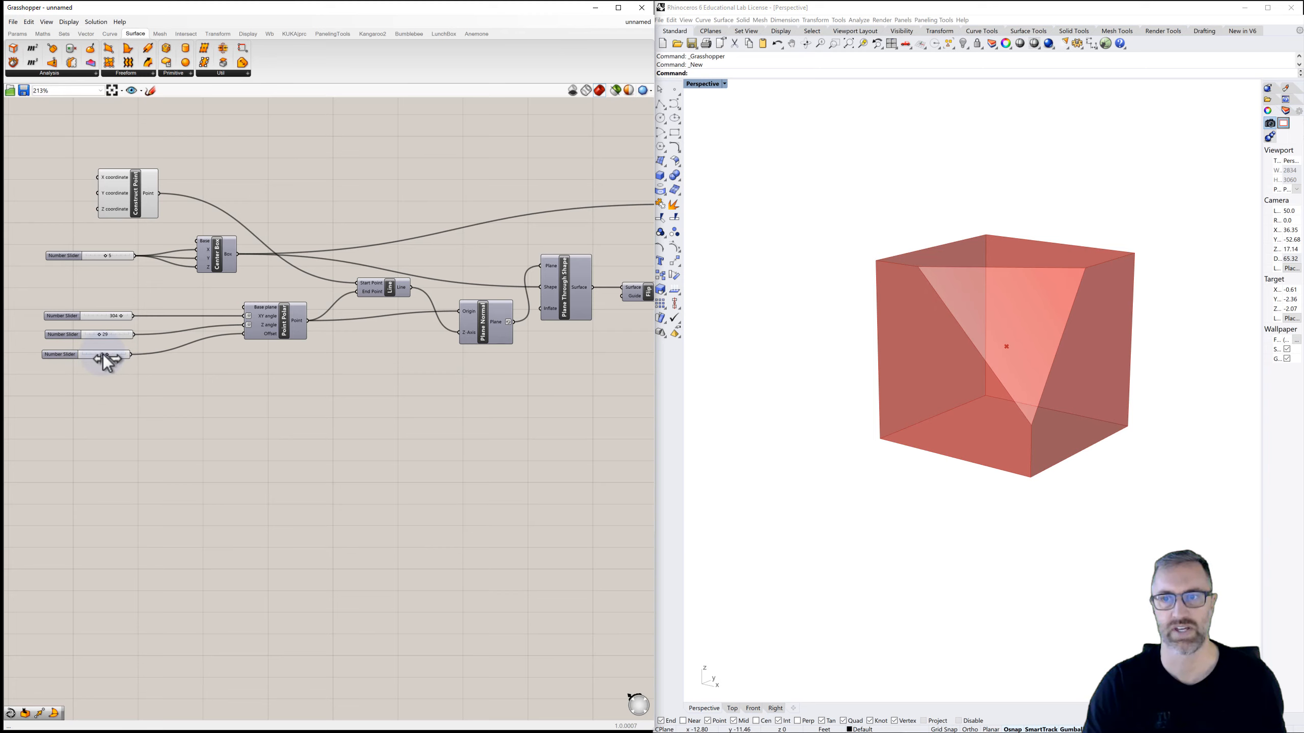
Step: Examine the sliced cube from different angles and the components of the definition that produce it
mouse_move(801, 433)
right_mouse_down()
mouse_move(844, 443)
mouse_move(777, 434)
mouse_move(780, 451)
mouse_move(799, 449)
right_mouse_up()
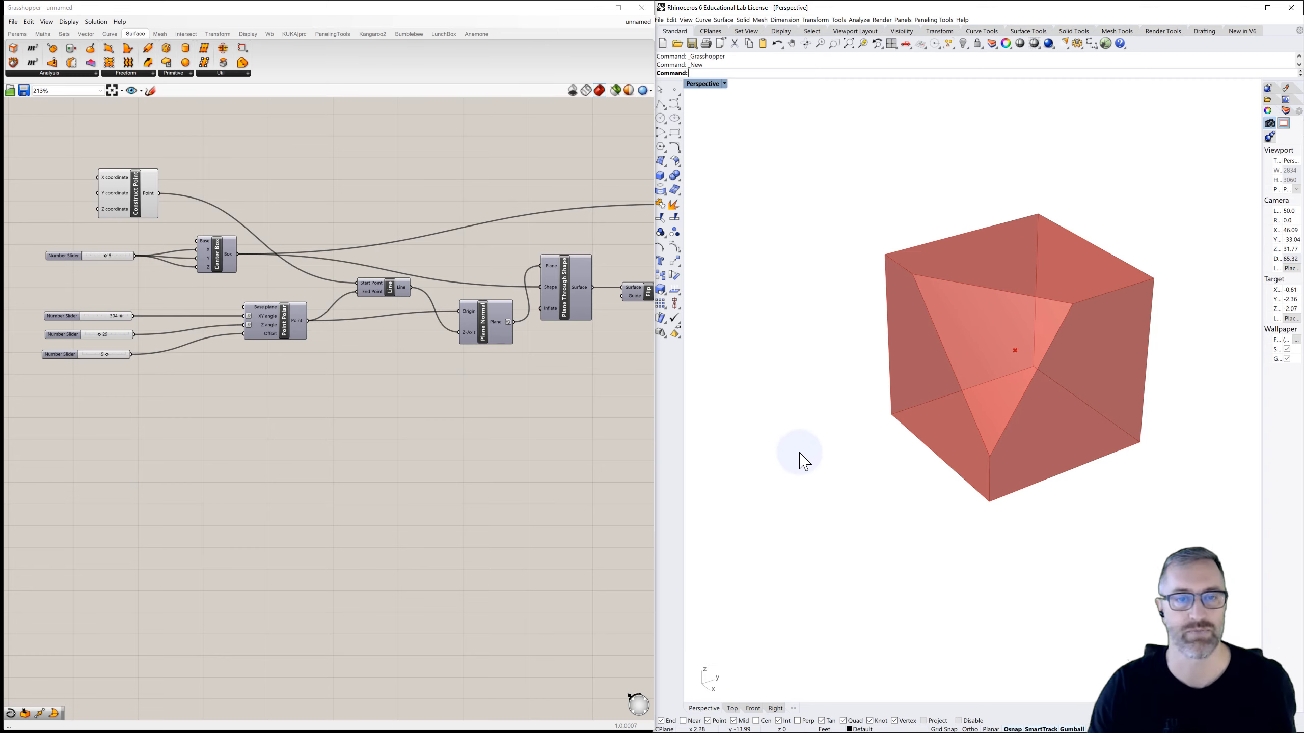
scroll(439, 454, "down", 1)
right_click_drag(454, 450, 375, 430)
scroll(340, 436, "down", 1)
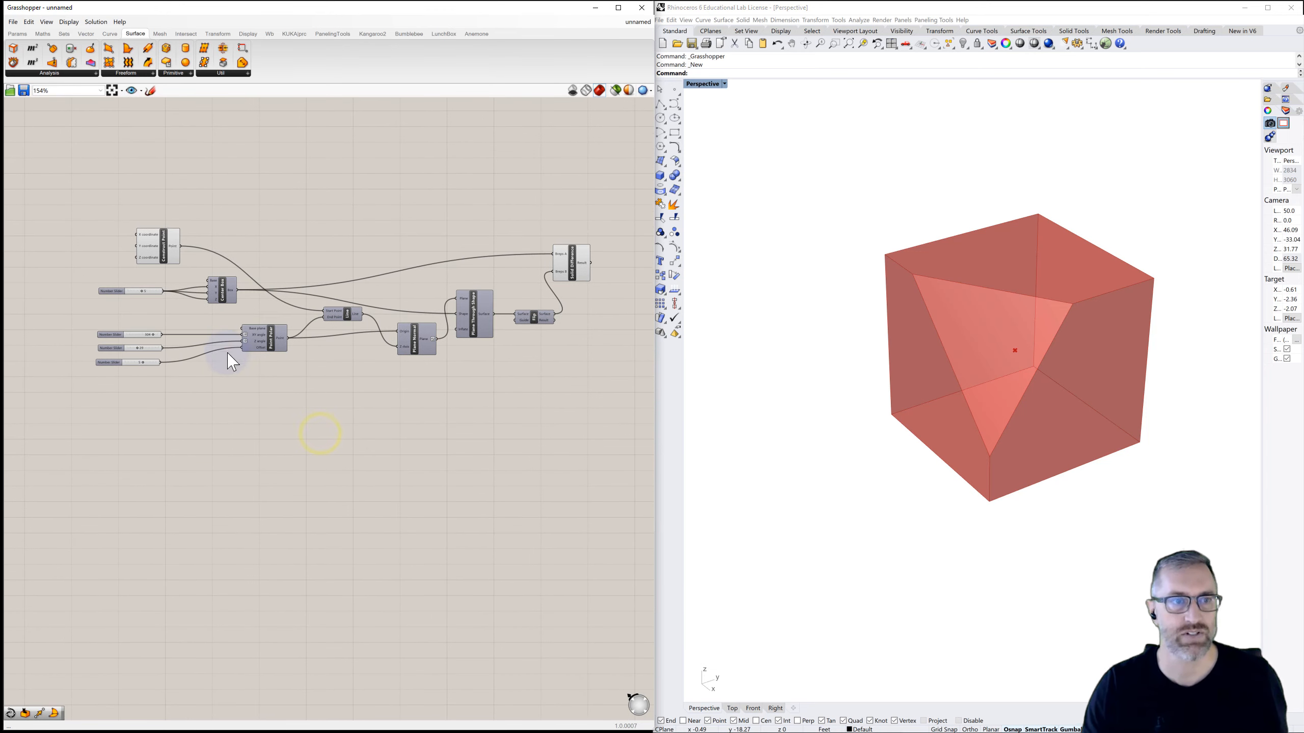
left_click_drag(57, 203, 637, 405)
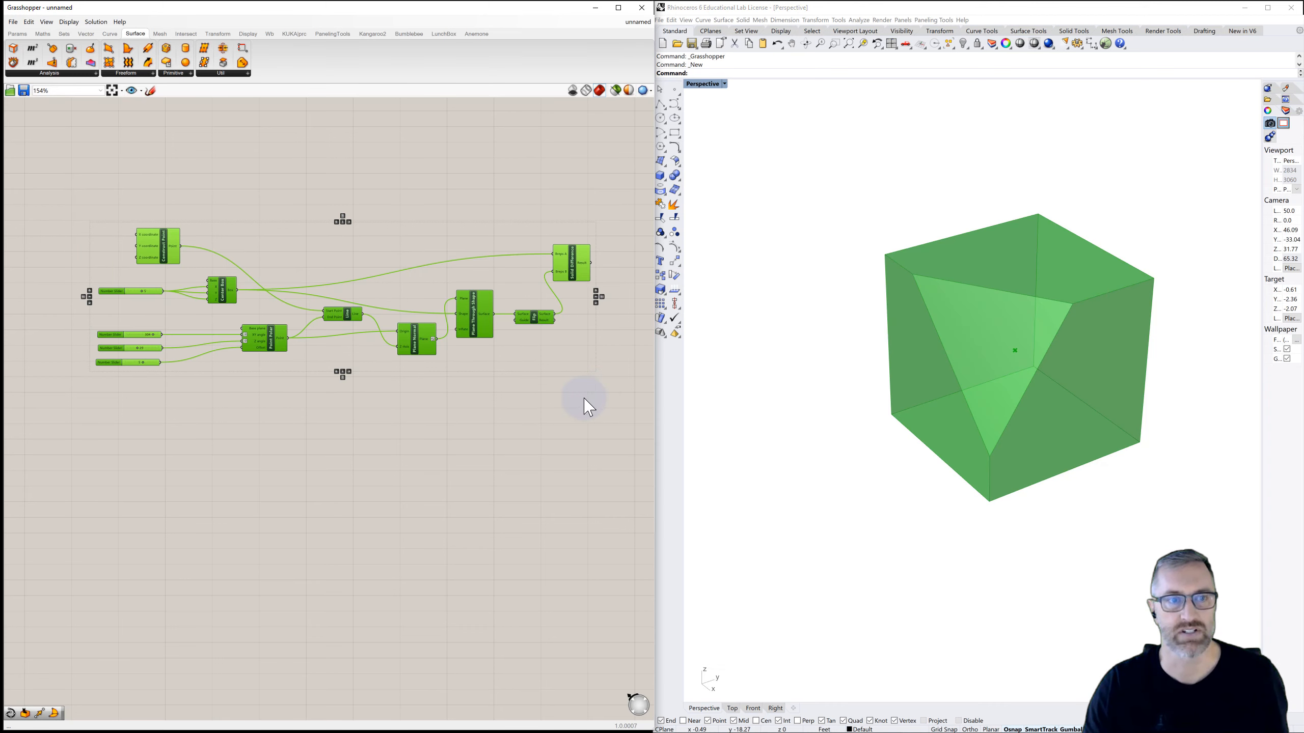
left_click(575, 401)
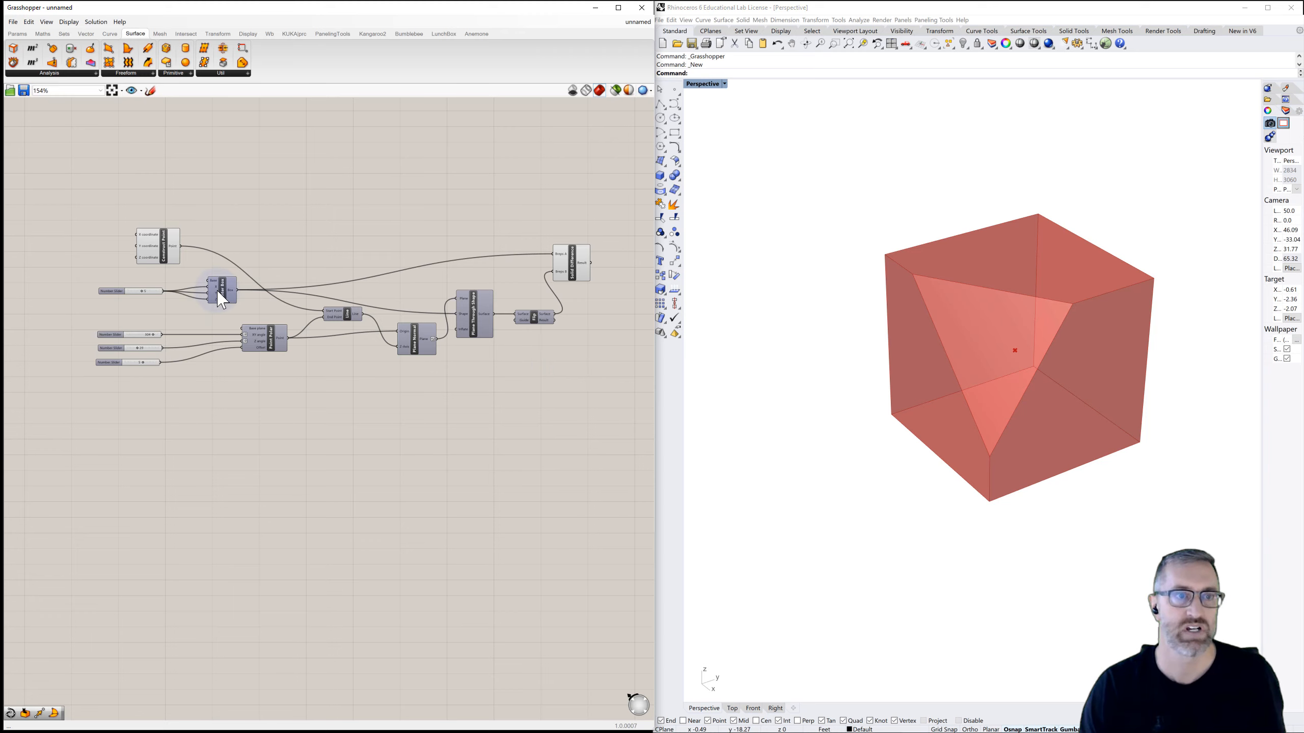
left_click_drag(247, 313, 79, 268)
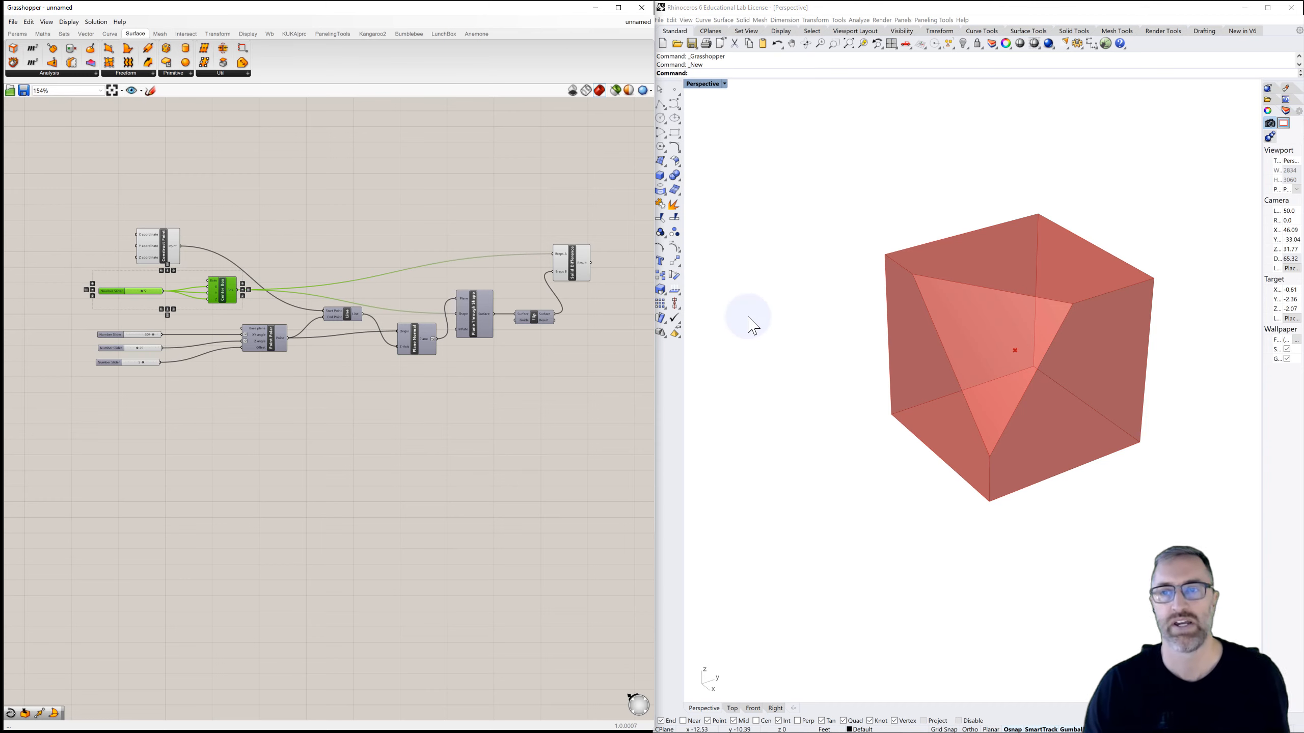
mouse_move(767, 342)
right_mouse_down()
mouse_move(824, 334)
mouse_move(765, 346)
right_mouse_up()
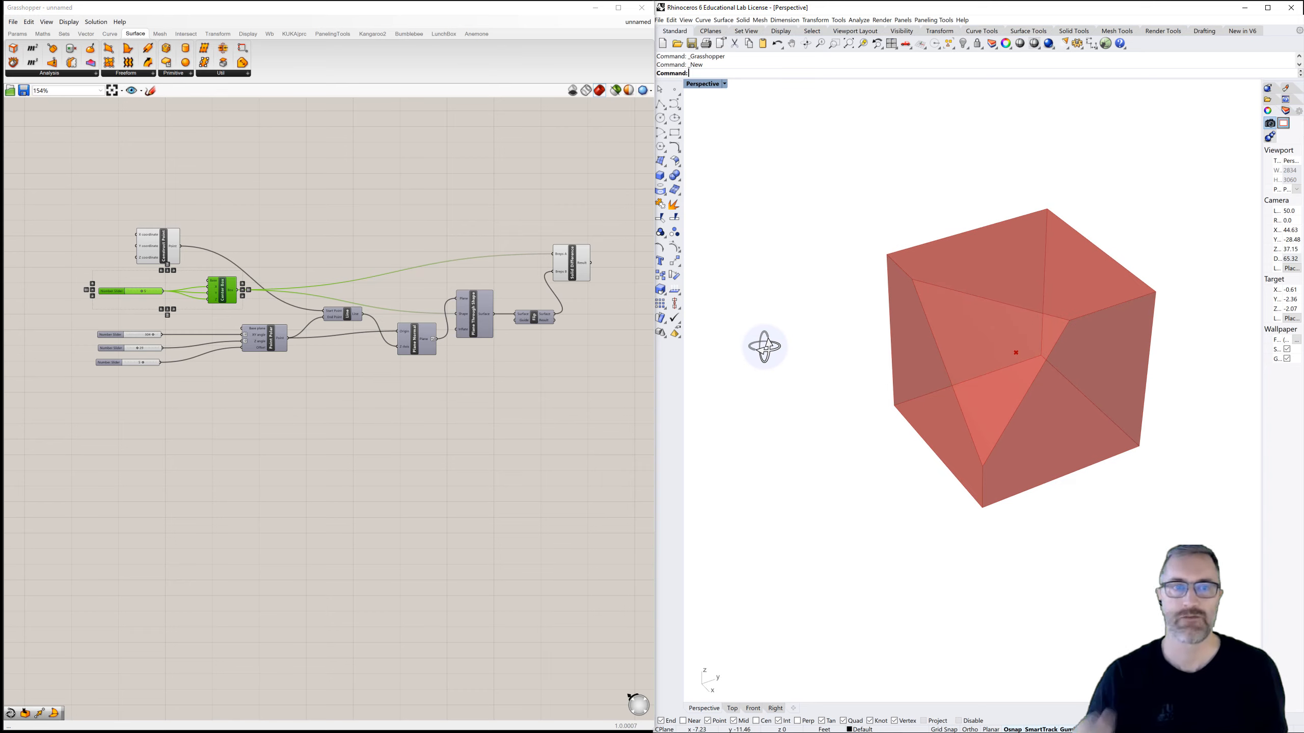
left_click(590, 400)
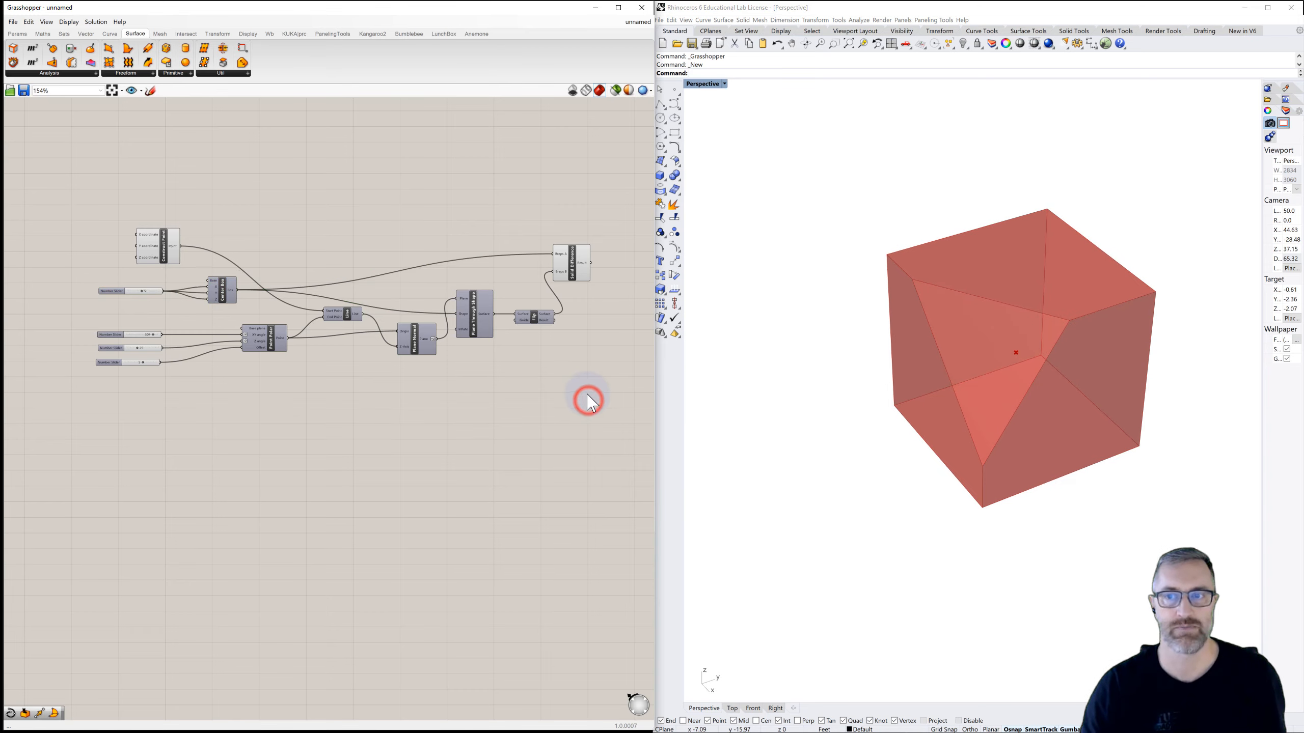
right_click_drag(590, 401, 563, 398)
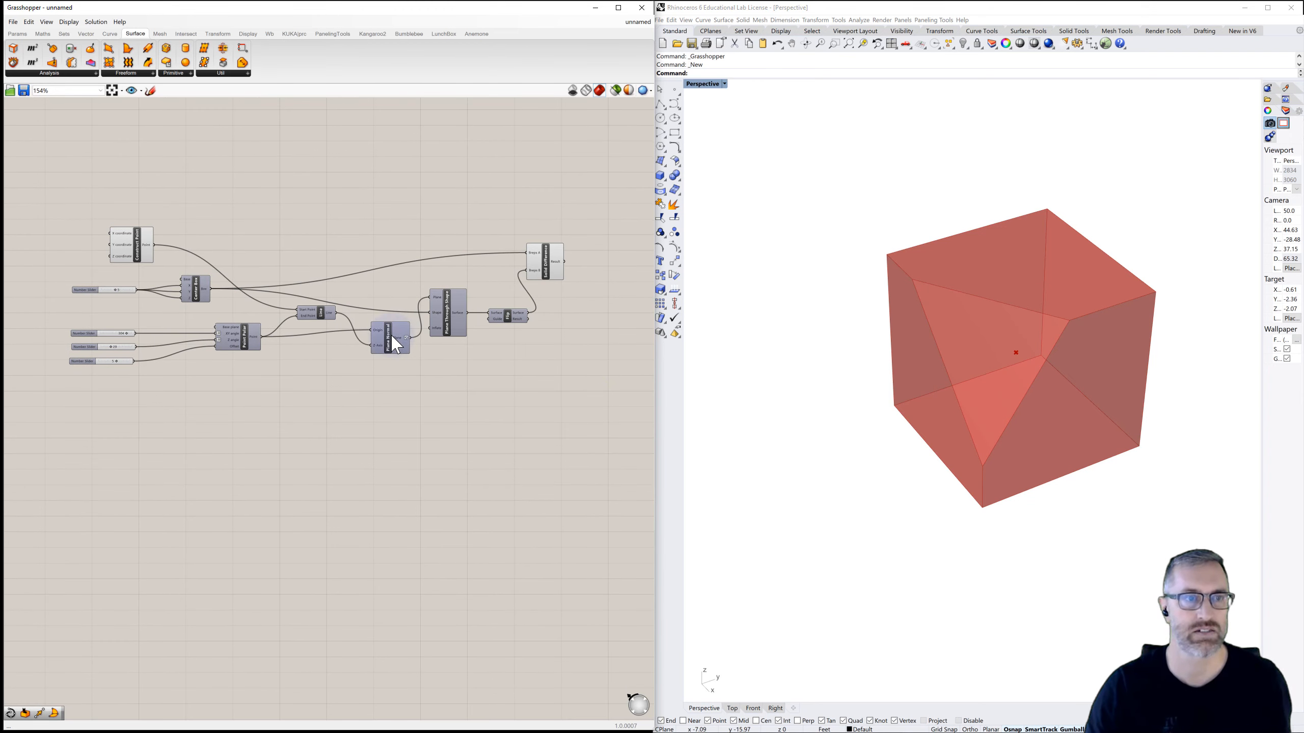
Step: Spread out the definition by moving Construct Point up and to the left and Solid Difference farther right
left_click_drag(144, 252, 121, 225)
left_click(230, 206)
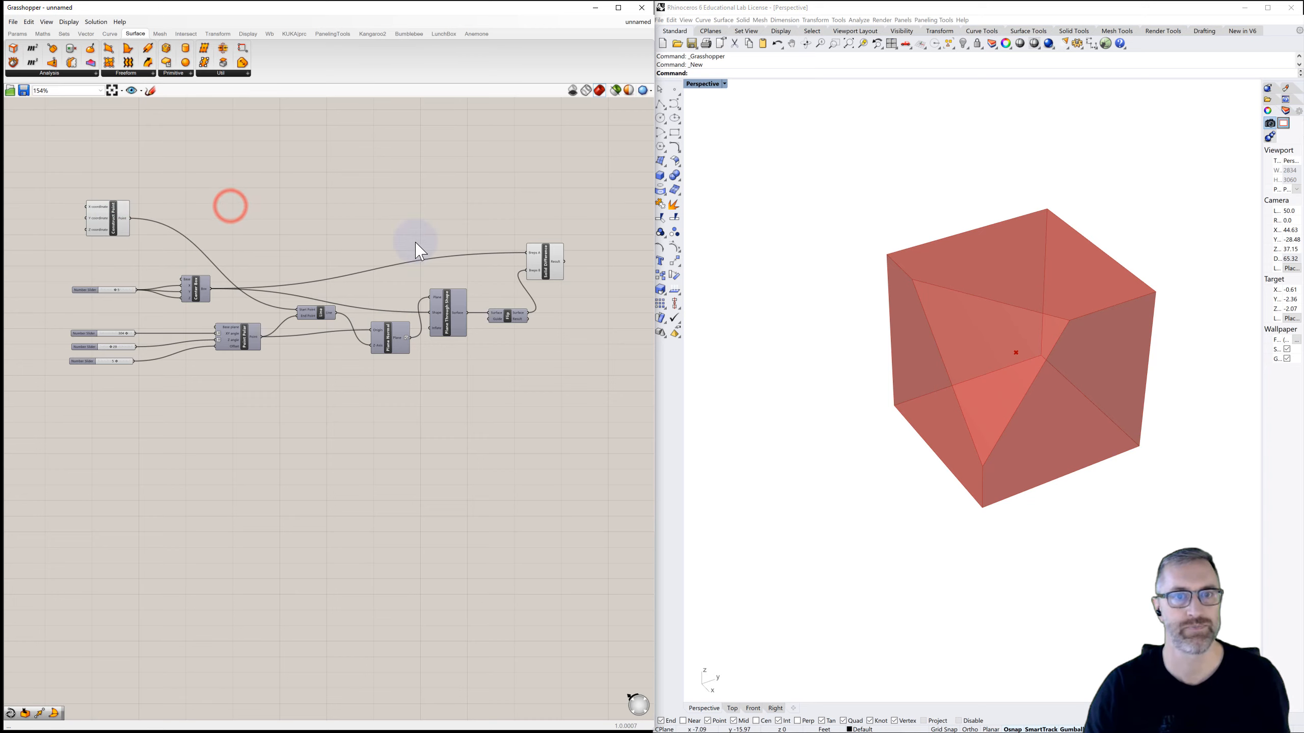
left_click_drag(553, 274, 604, 272)
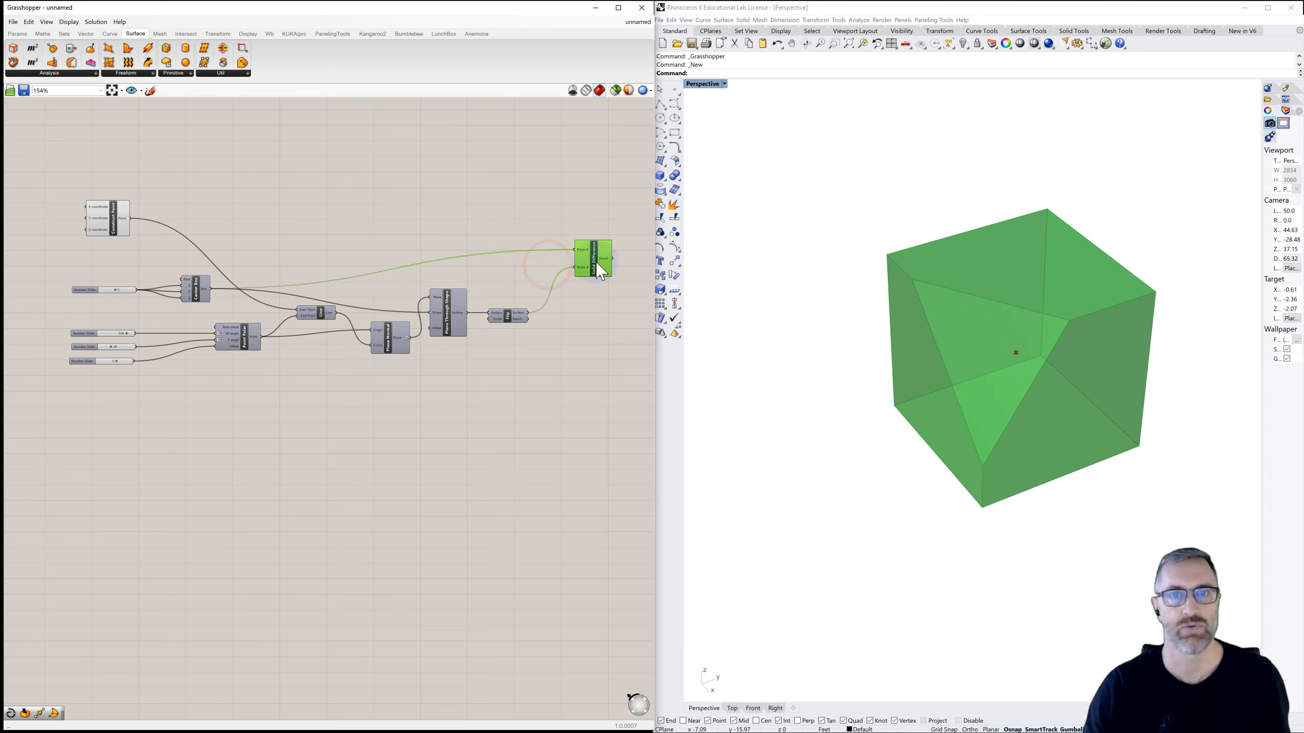
left_click(513, 224)
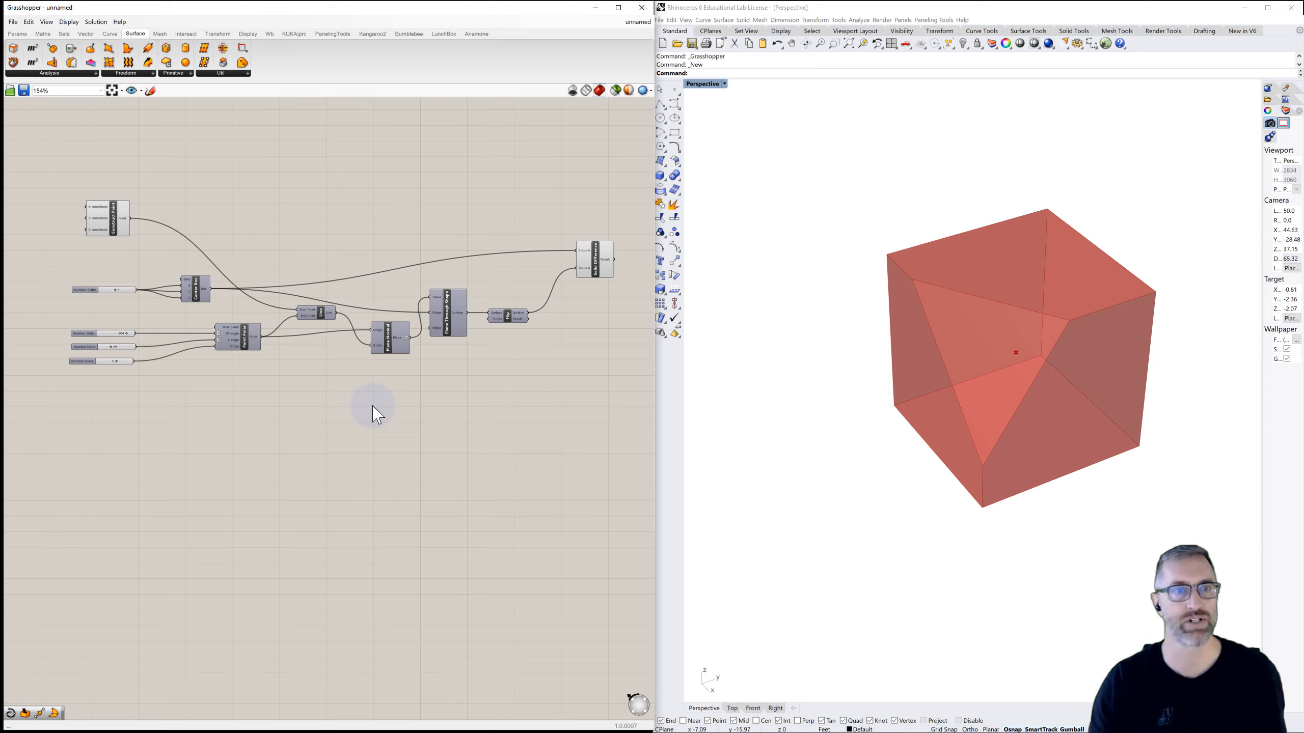
Step: Move the whole definition to the right on the canvas to free space before the sliders
left_click_drag(211, 344, 98, 318)
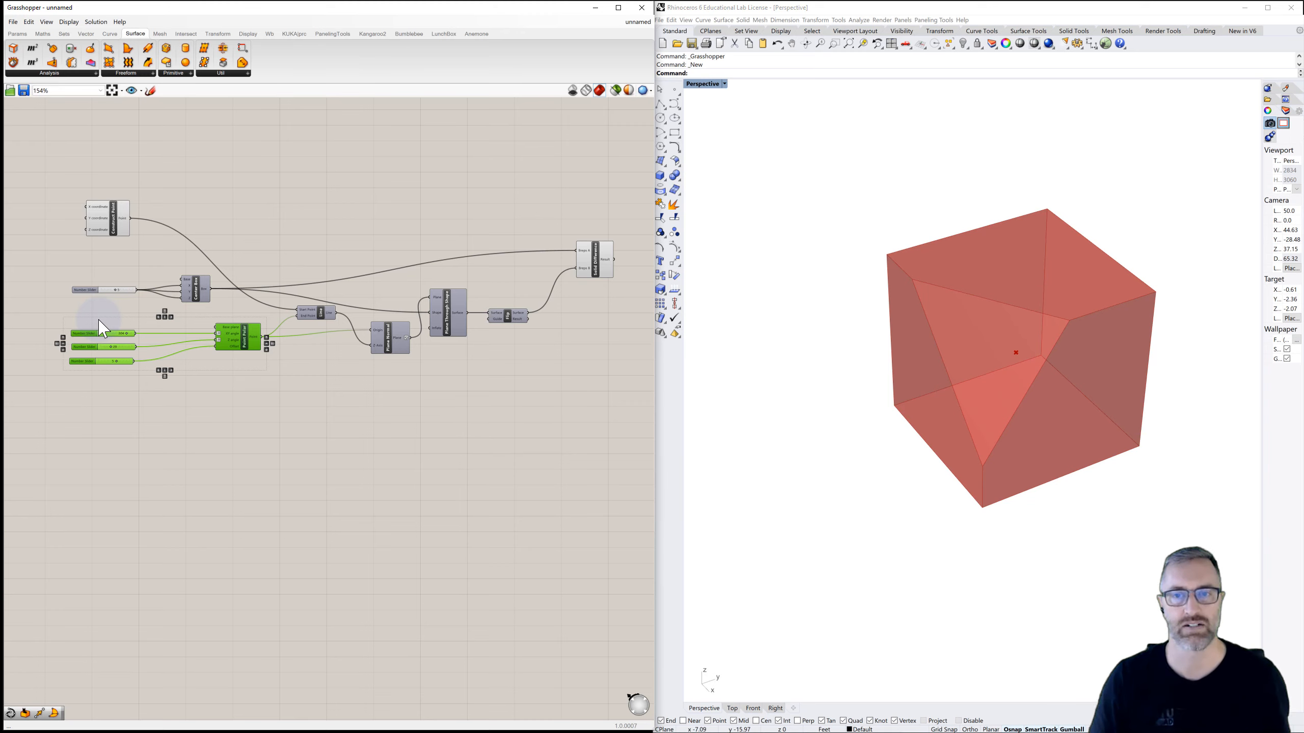
left_click(247, 385)
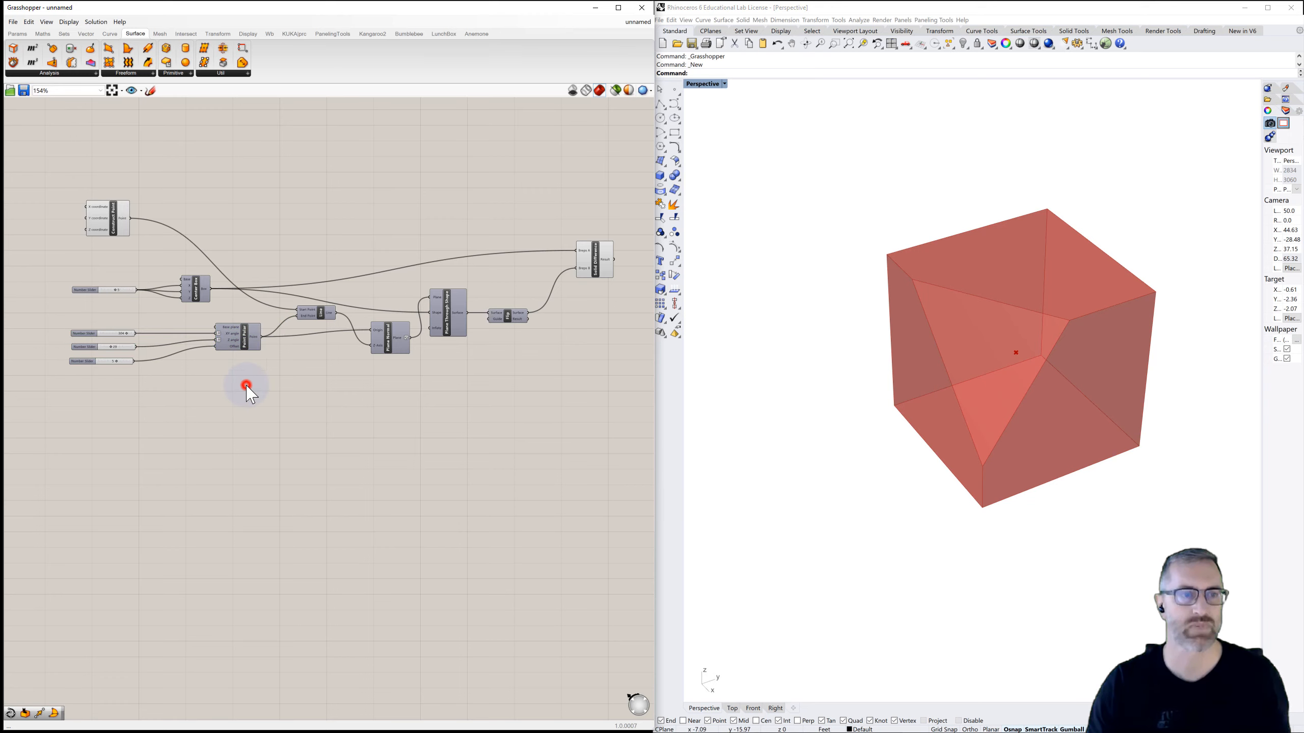
right_click_drag(226, 404, 254, 361)
scroll(316, 401, "down", 3)
left_click_drag(117, 204, 564, 402)
left_click_drag(376, 313, 473, 313)
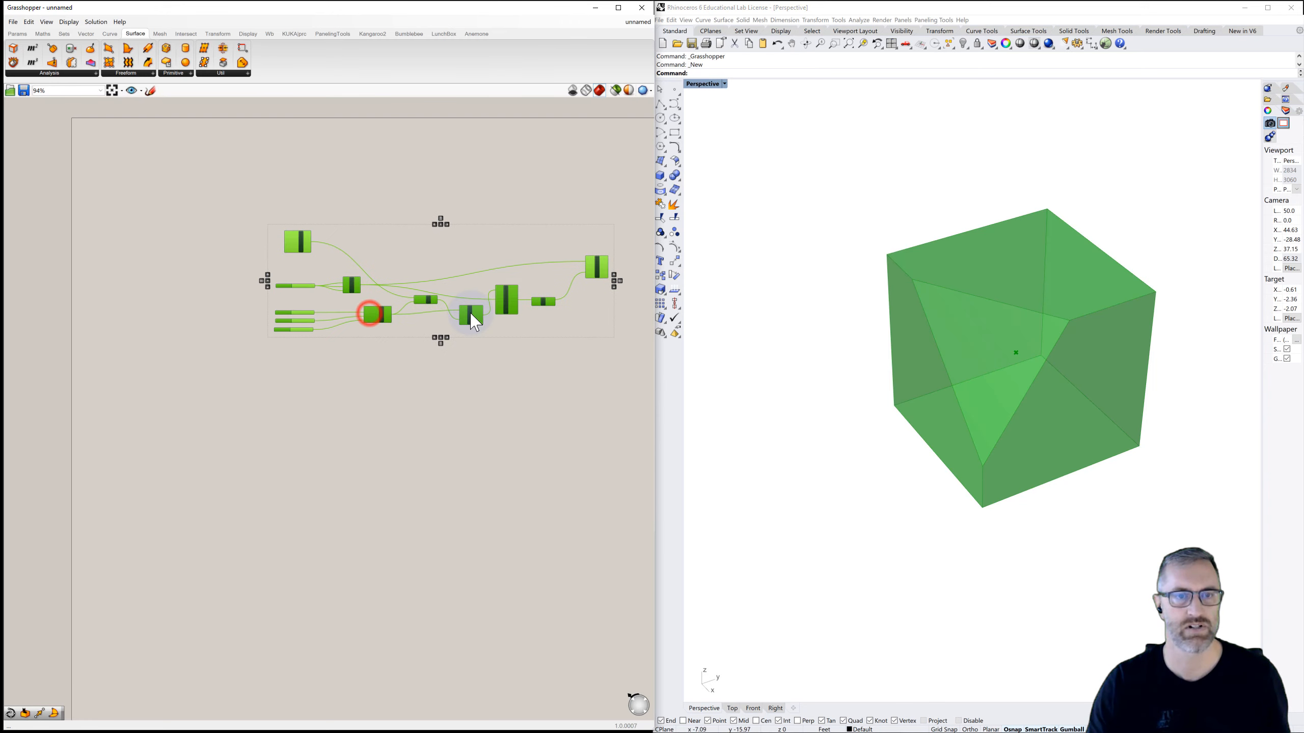
left_click(464, 353)
scroll(329, 350, "up", 5)
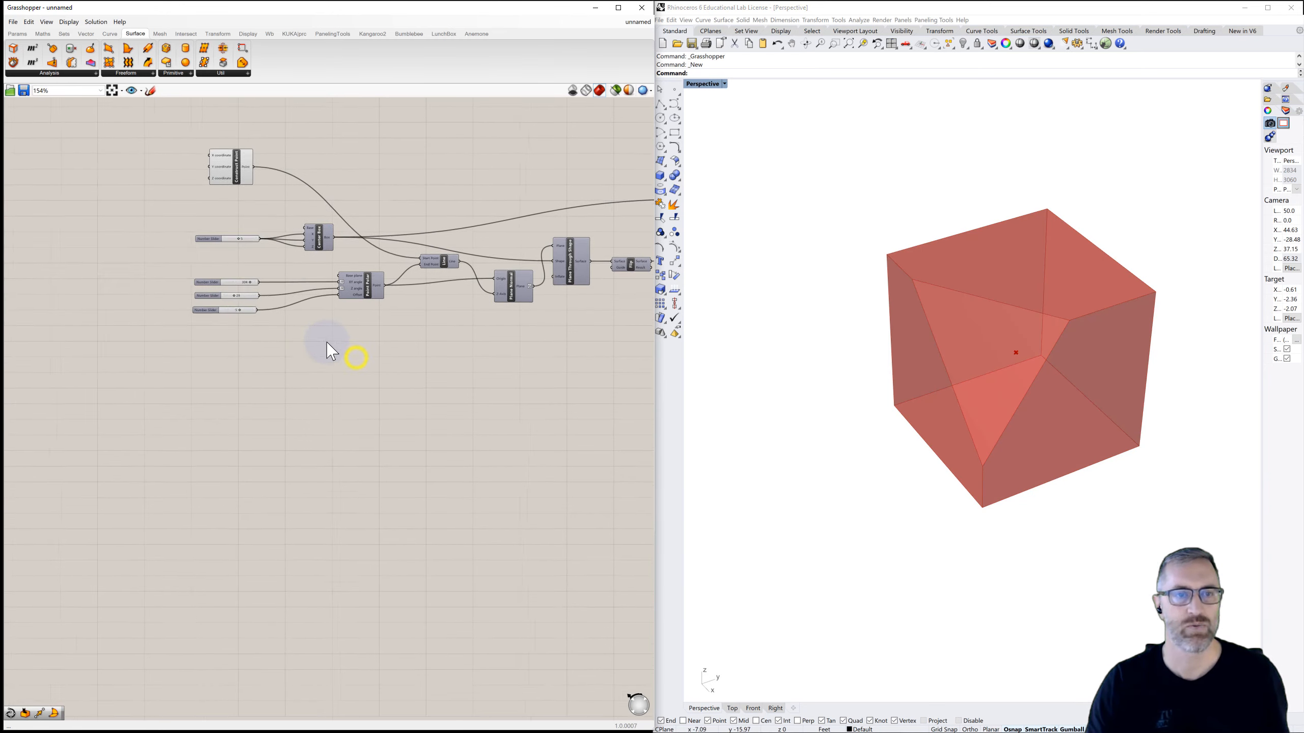
Step: Add a Random component to the canvas and place it below the three Point Polar sliders
left_click_drag(255, 235, 134, 340)
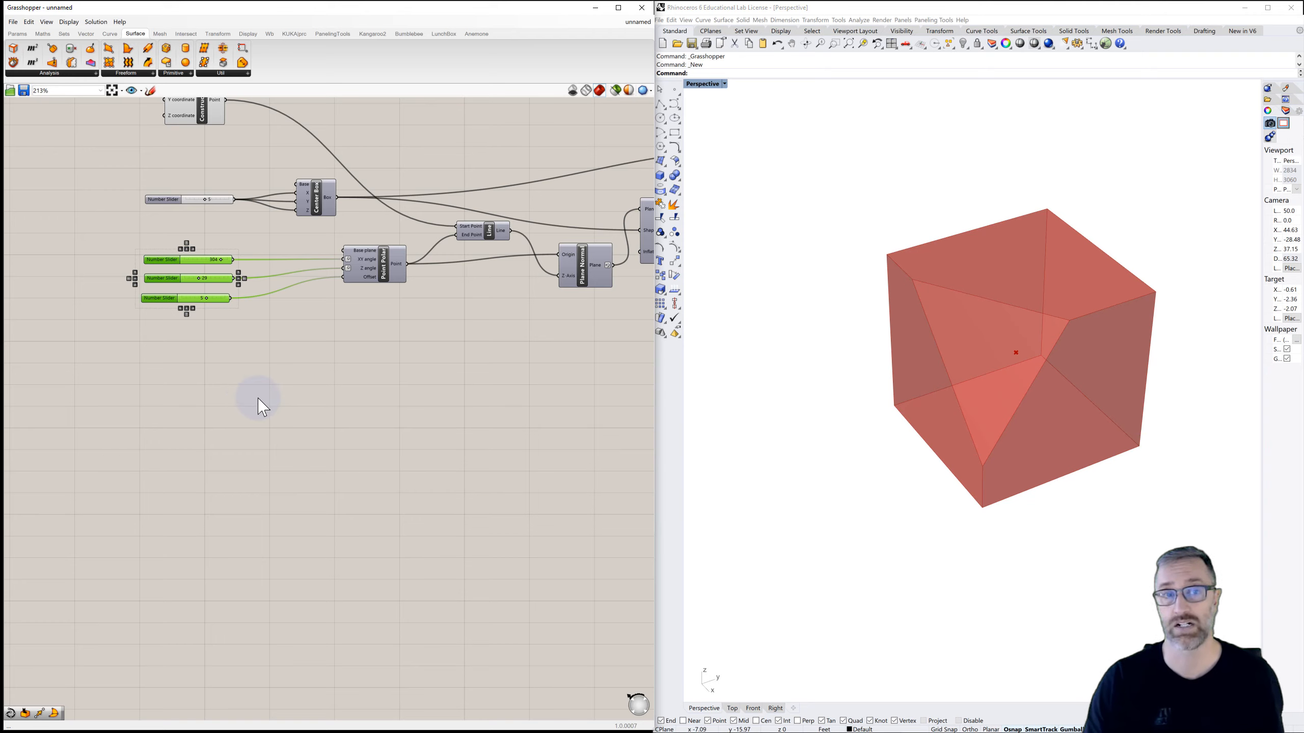
double_click(344, 436)
type("ran")
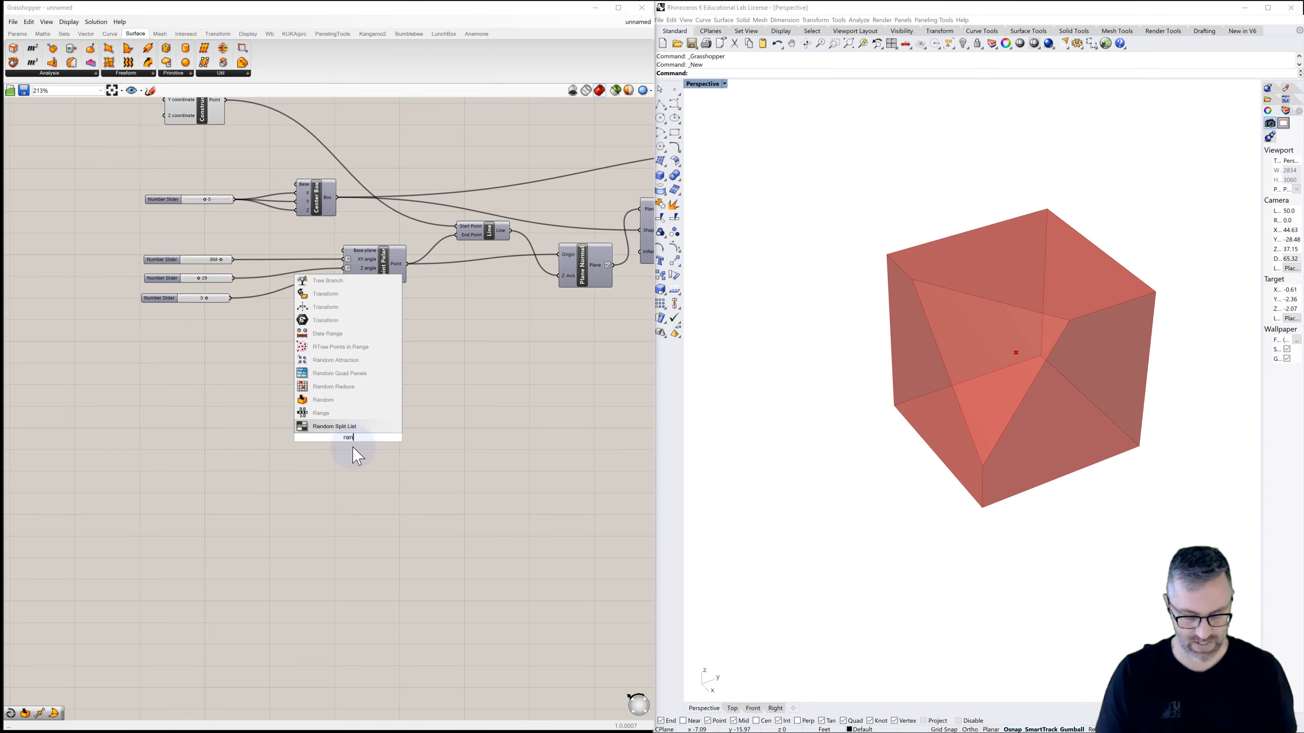
type("dom")
left_click(320, 428)
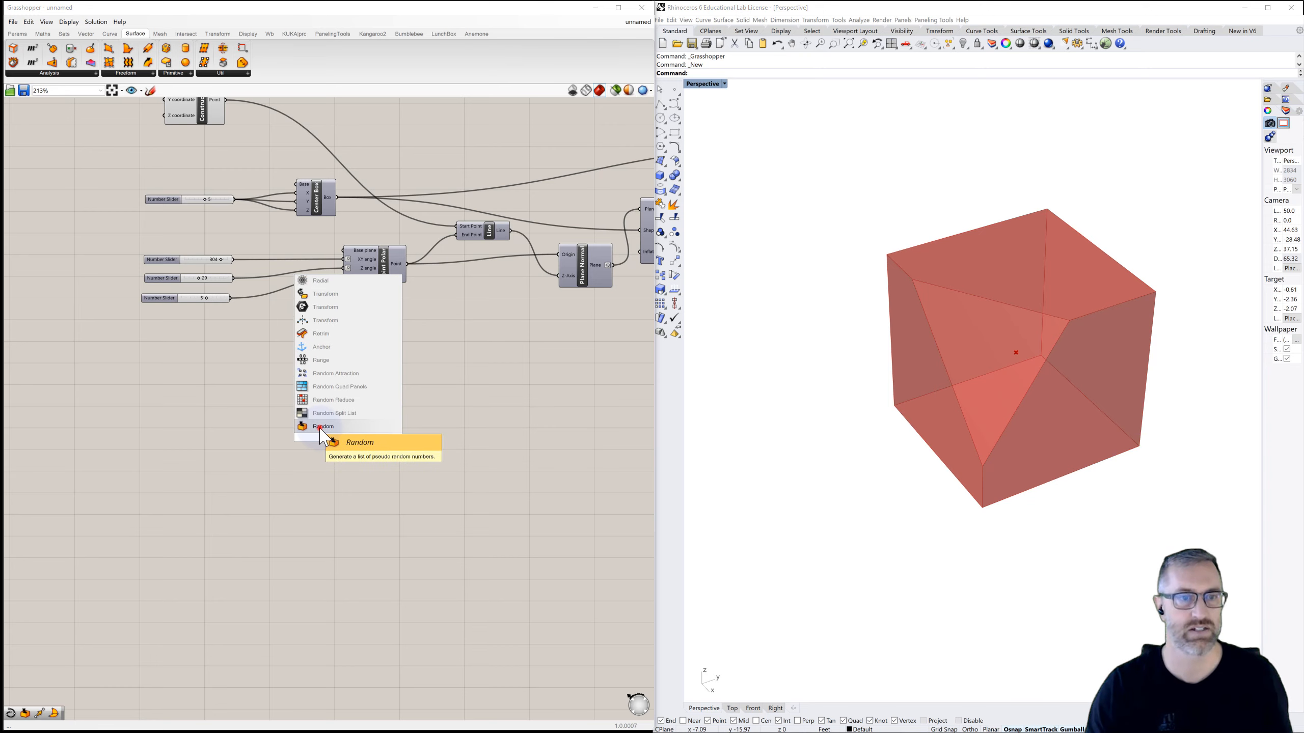
left_click_drag(349, 438, 247, 408)
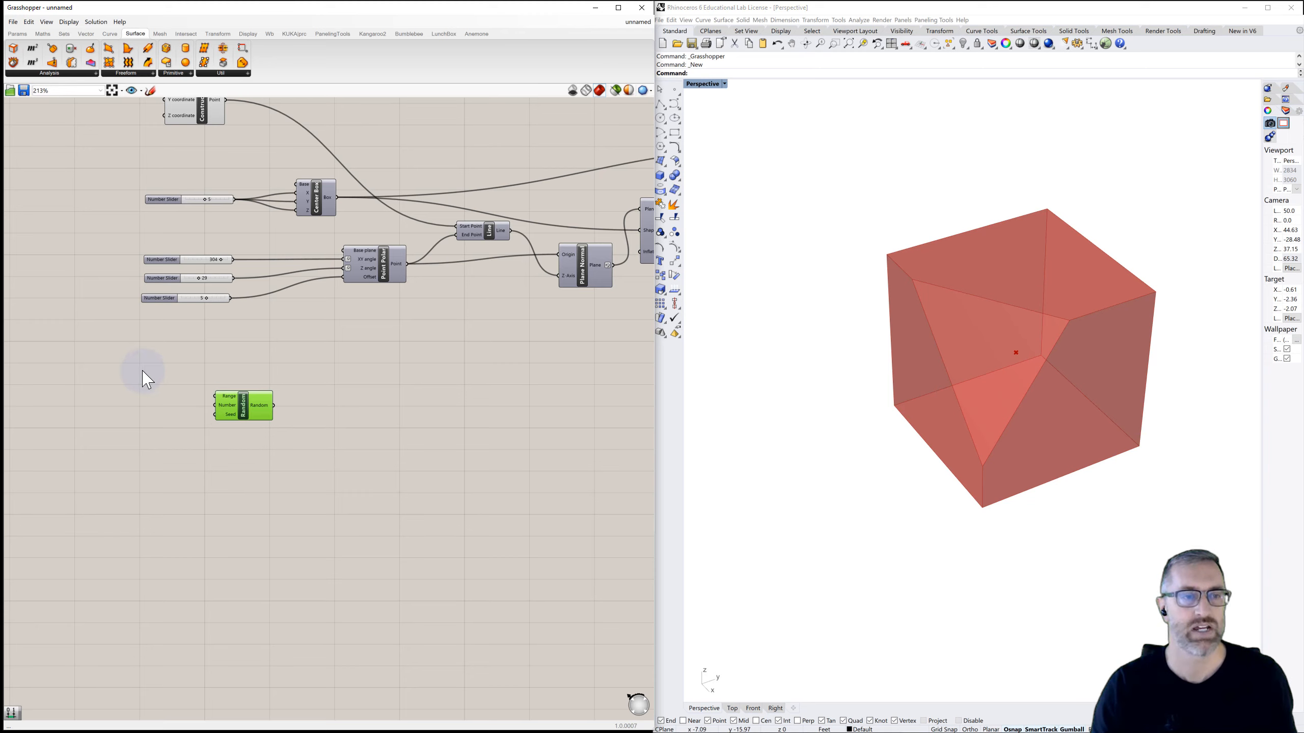
Step: Add a Construct Domain component beside Random and connect its Domain output to Random's Range input
double_click(155, 384)
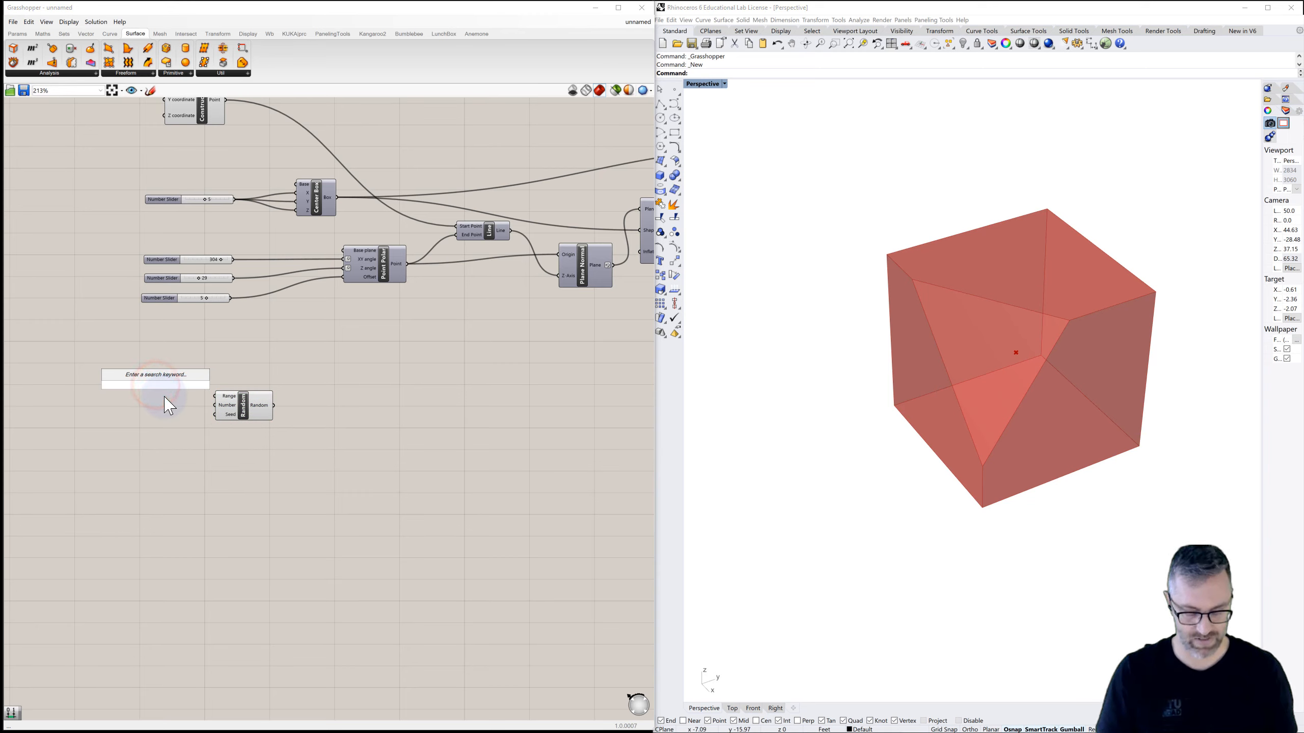
type("constr")
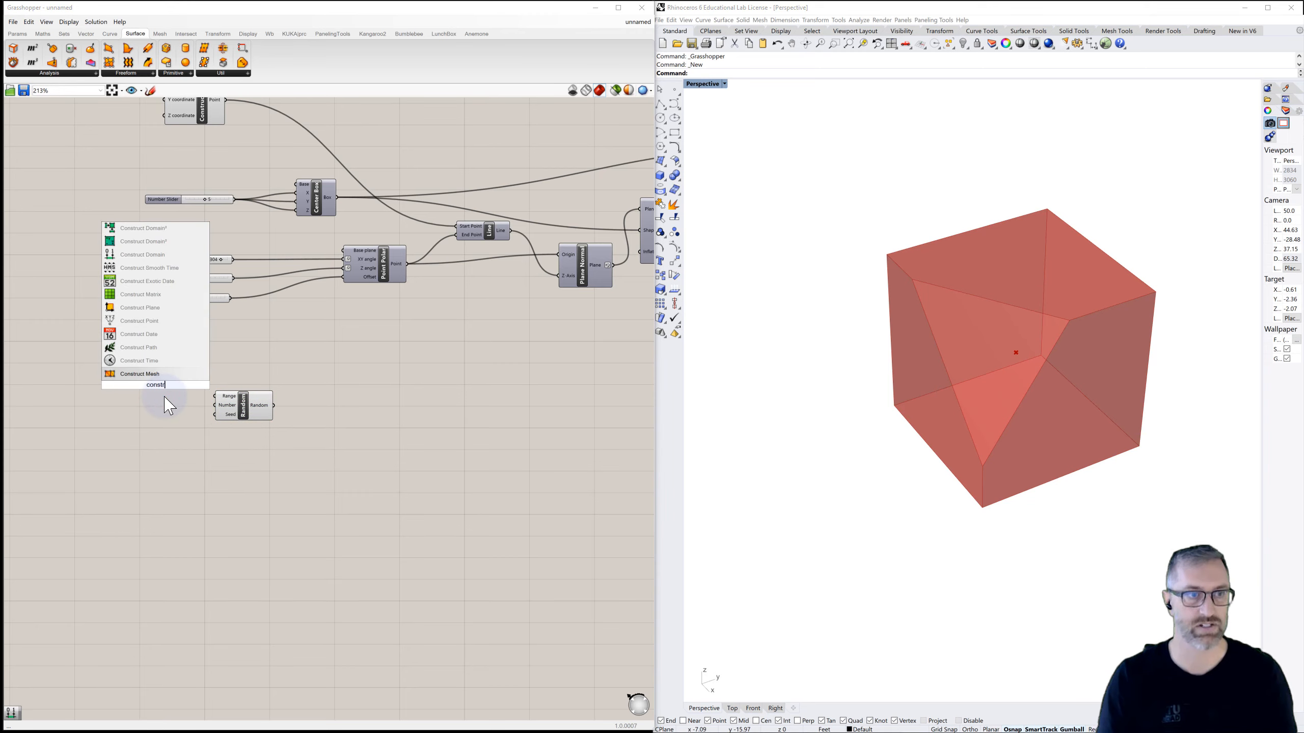
left_click(138, 255)
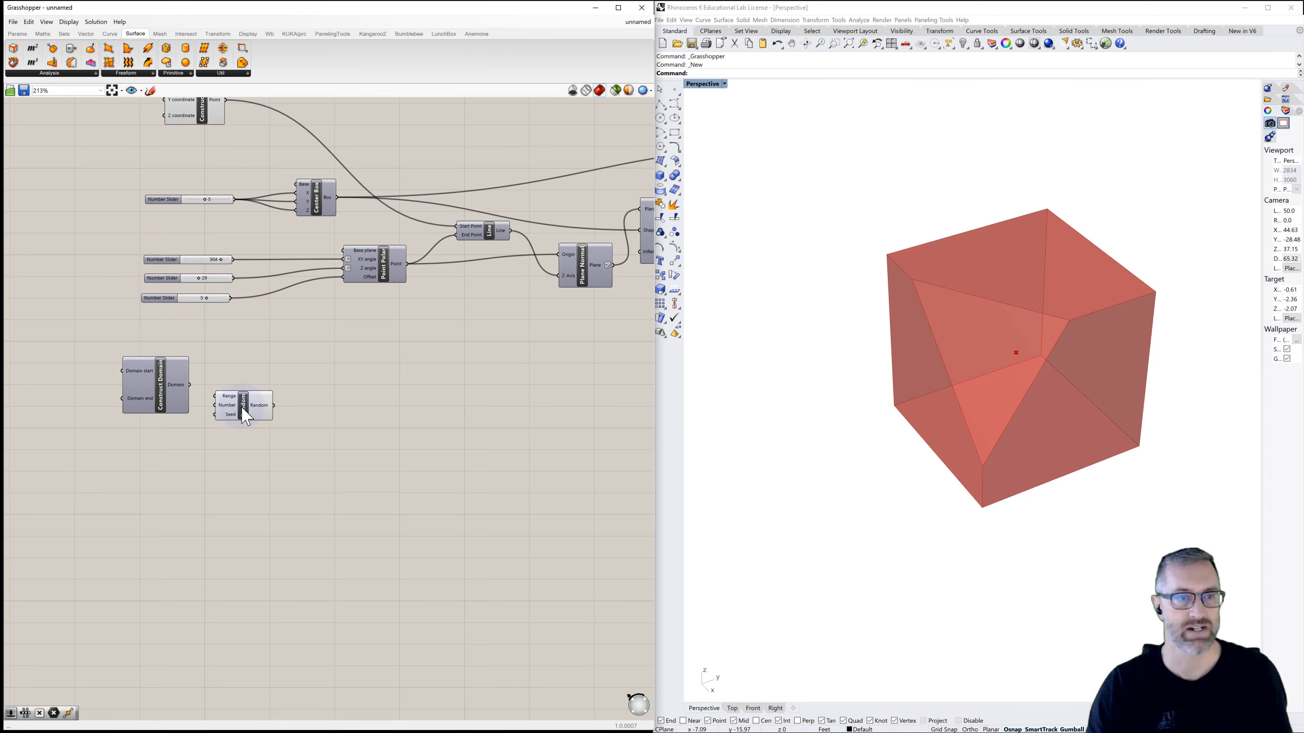
left_click_drag(246, 417, 252, 433)
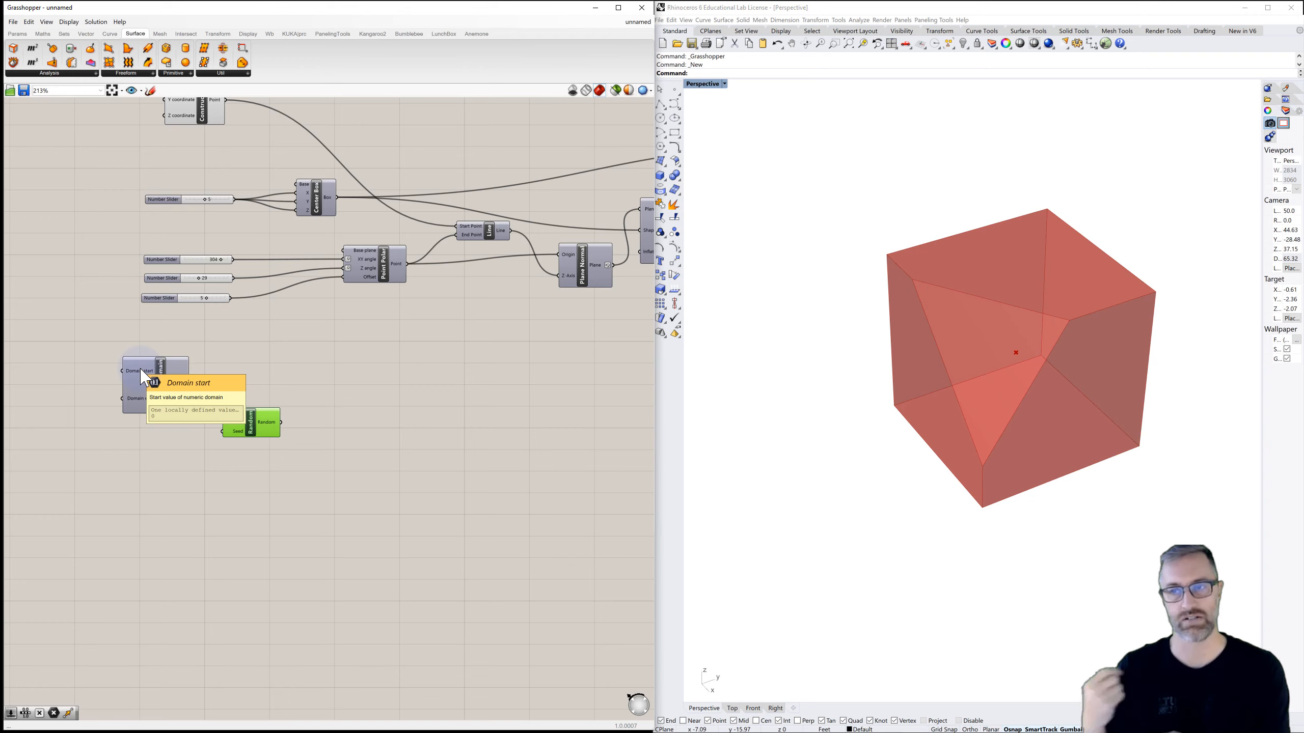
Step: Set the Construct Domain component's Domain end value to 360
right_click(136, 406)
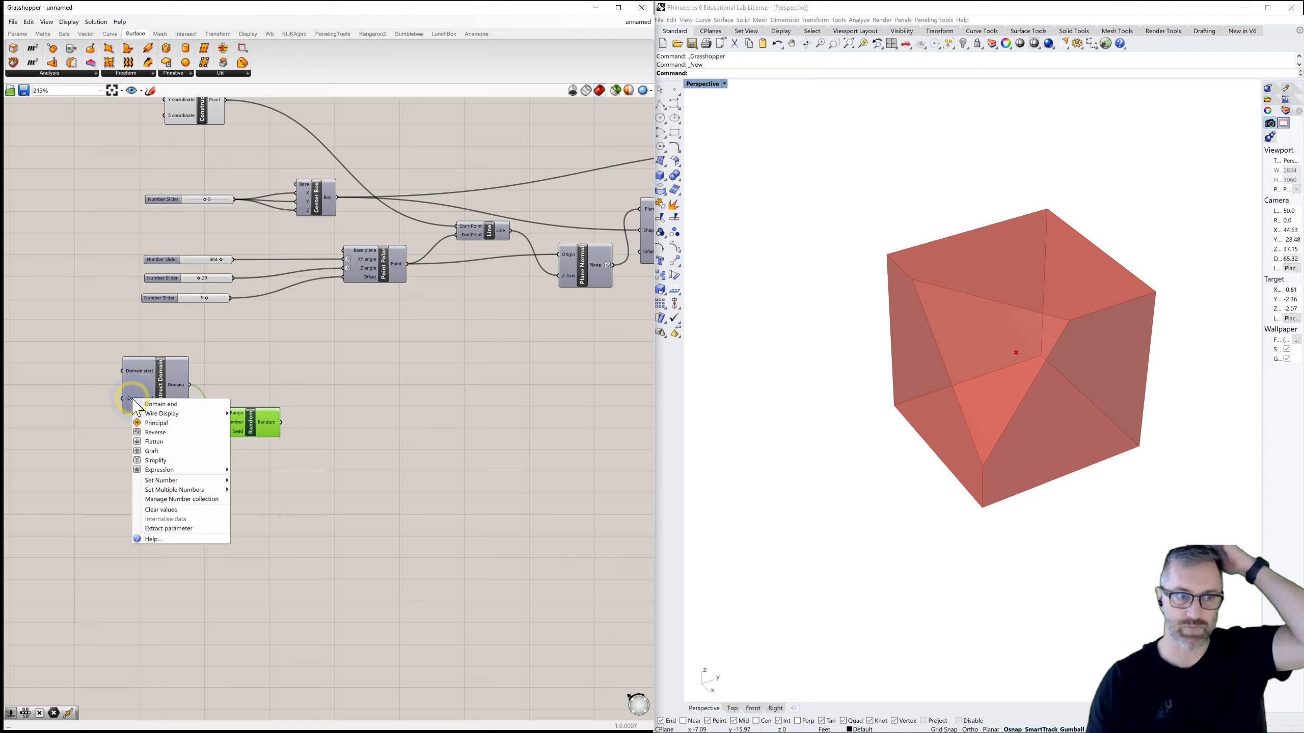
left_click(141, 381)
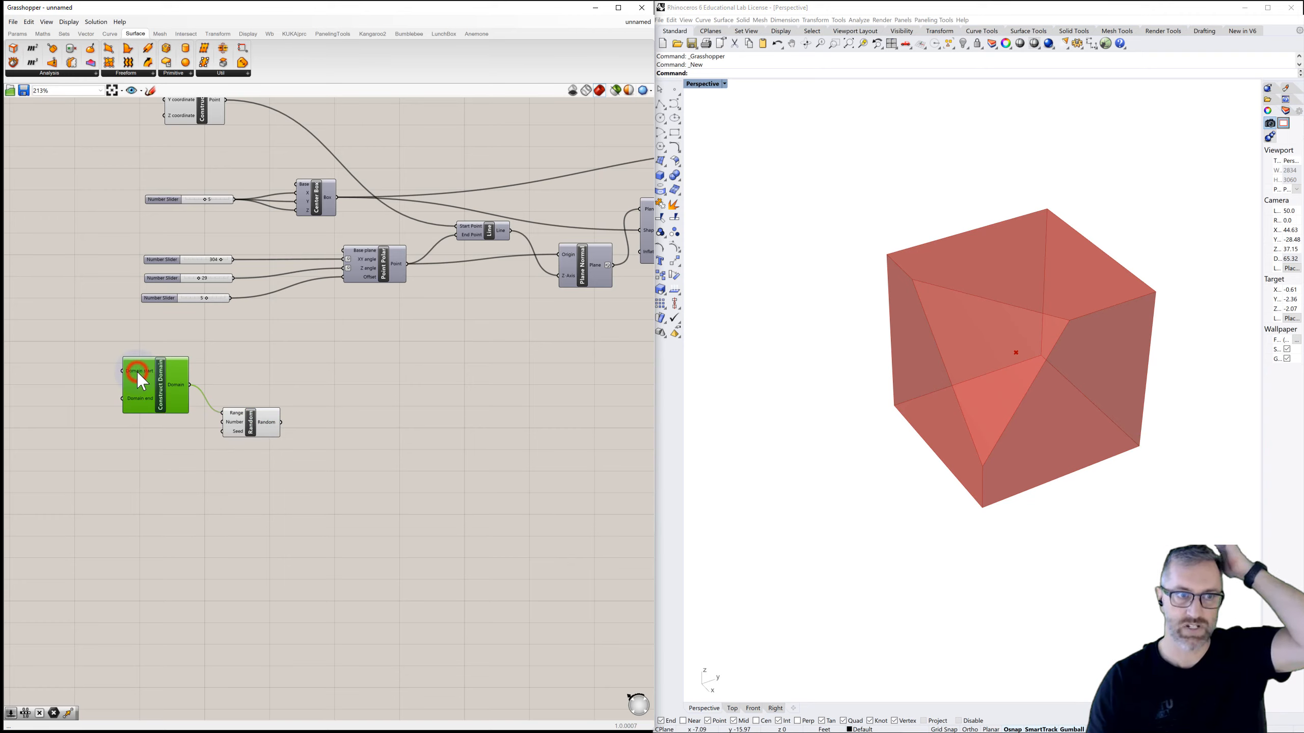
right_click(134, 401)
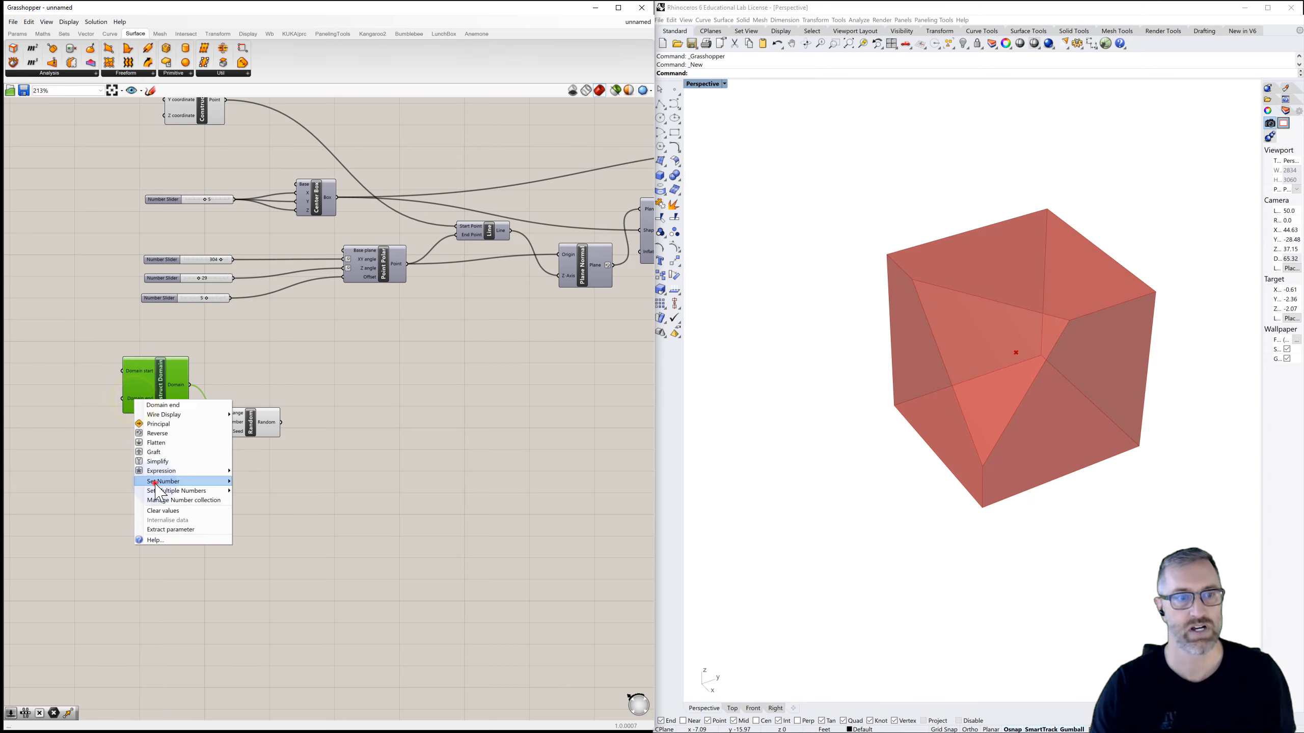
left_click(218, 480)
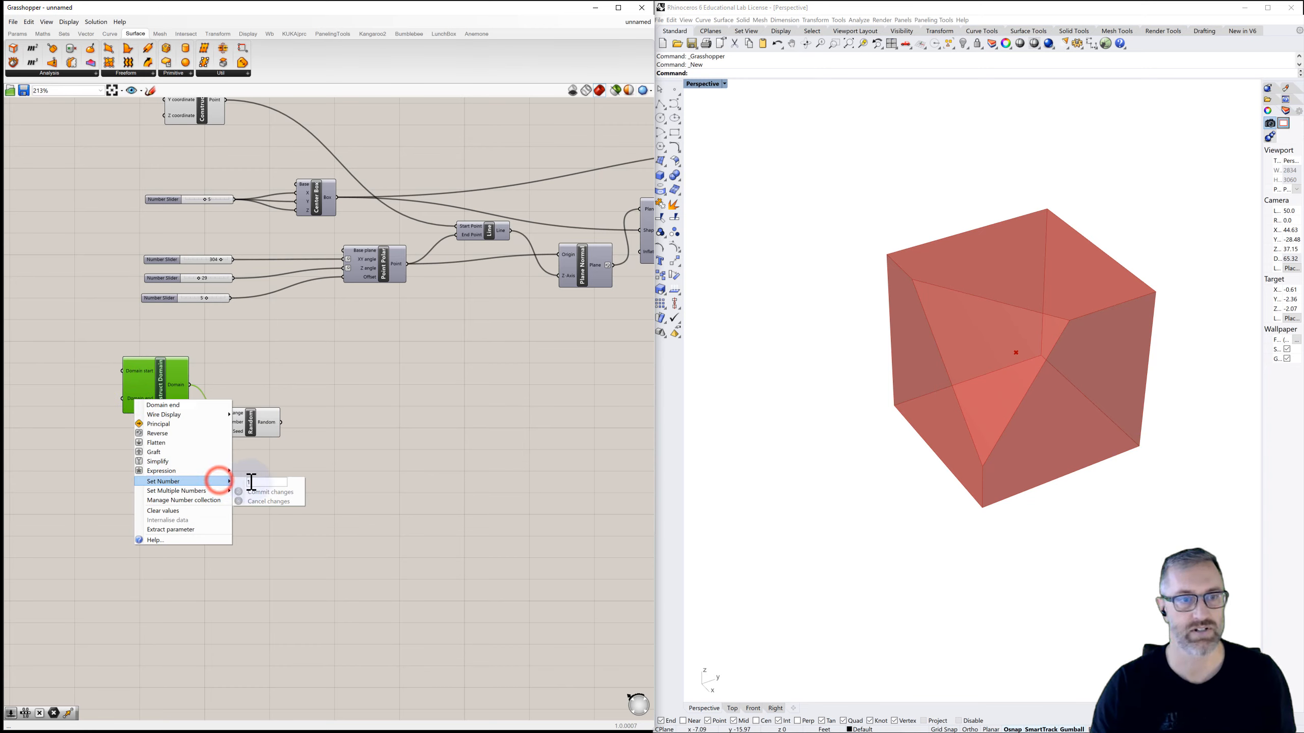
type("360")
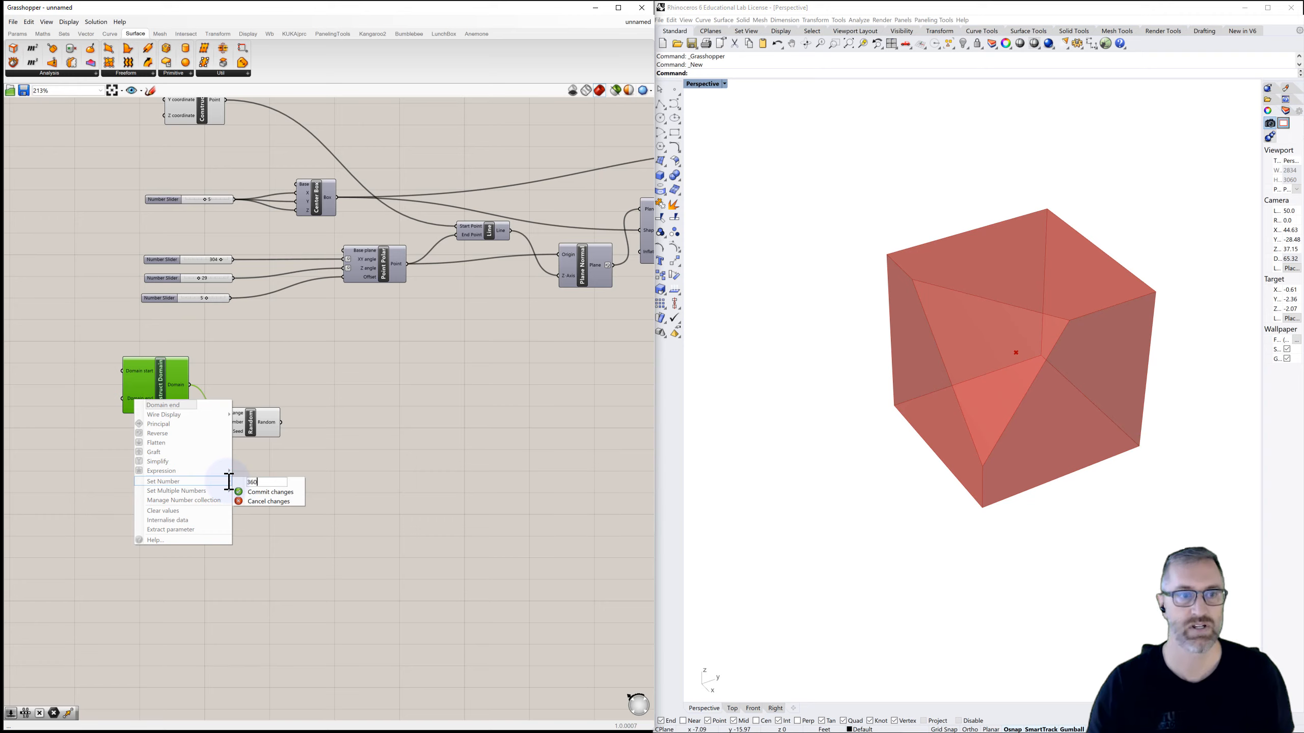
left_click(261, 492)
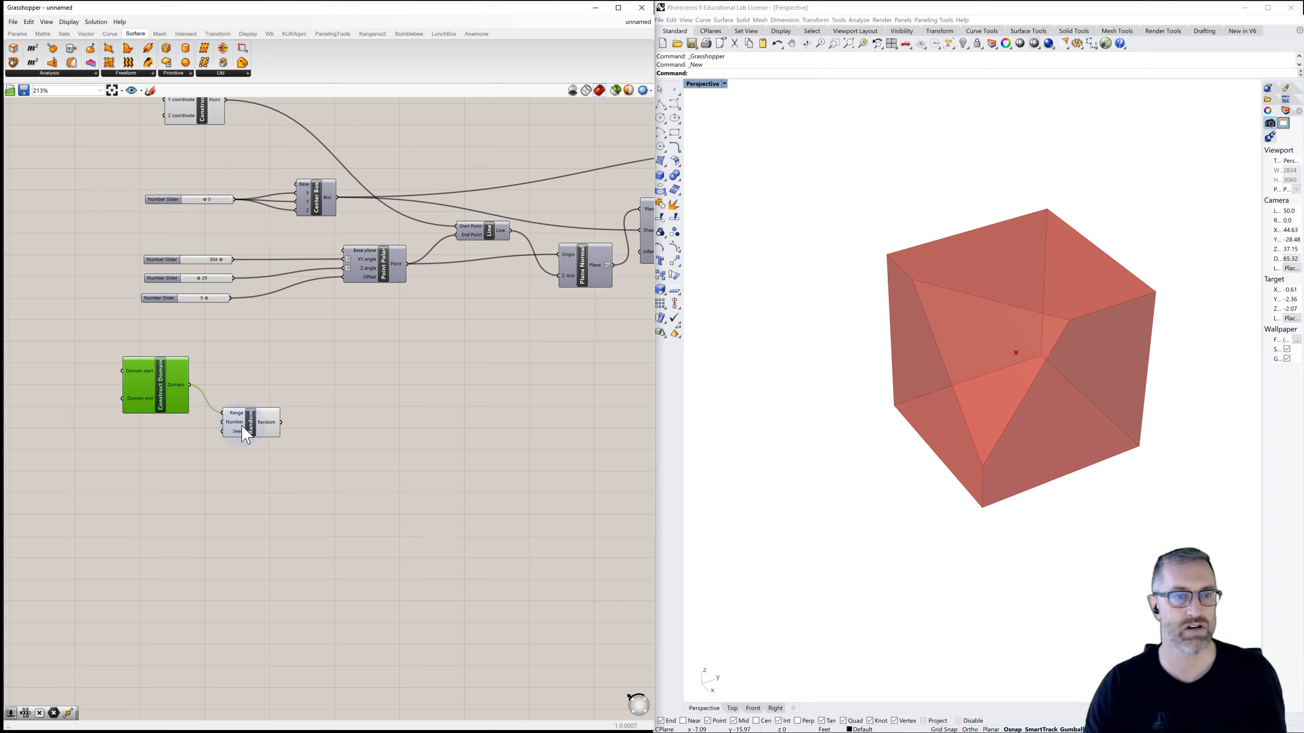
Step: Add a Panel, connect it to Random's output and stretch it taller for reading the generated values
mouse_move(234, 432)
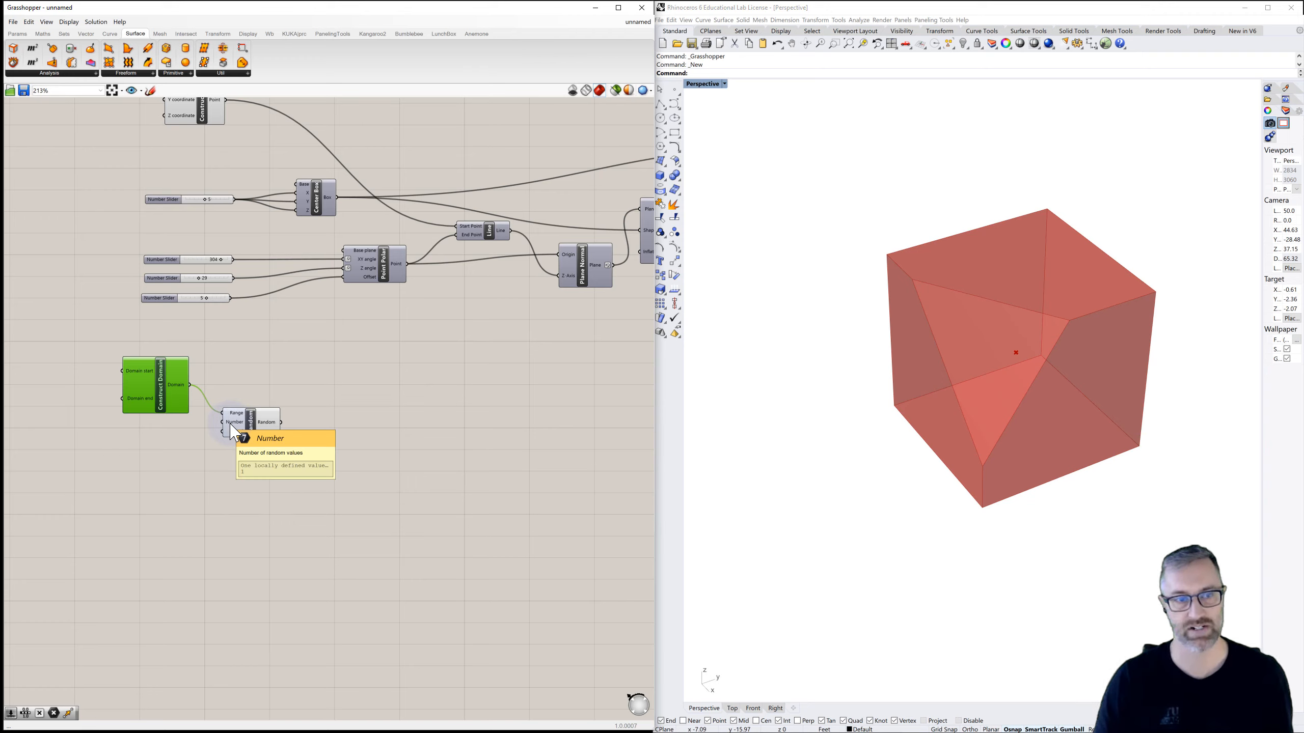
double_click(361, 466)
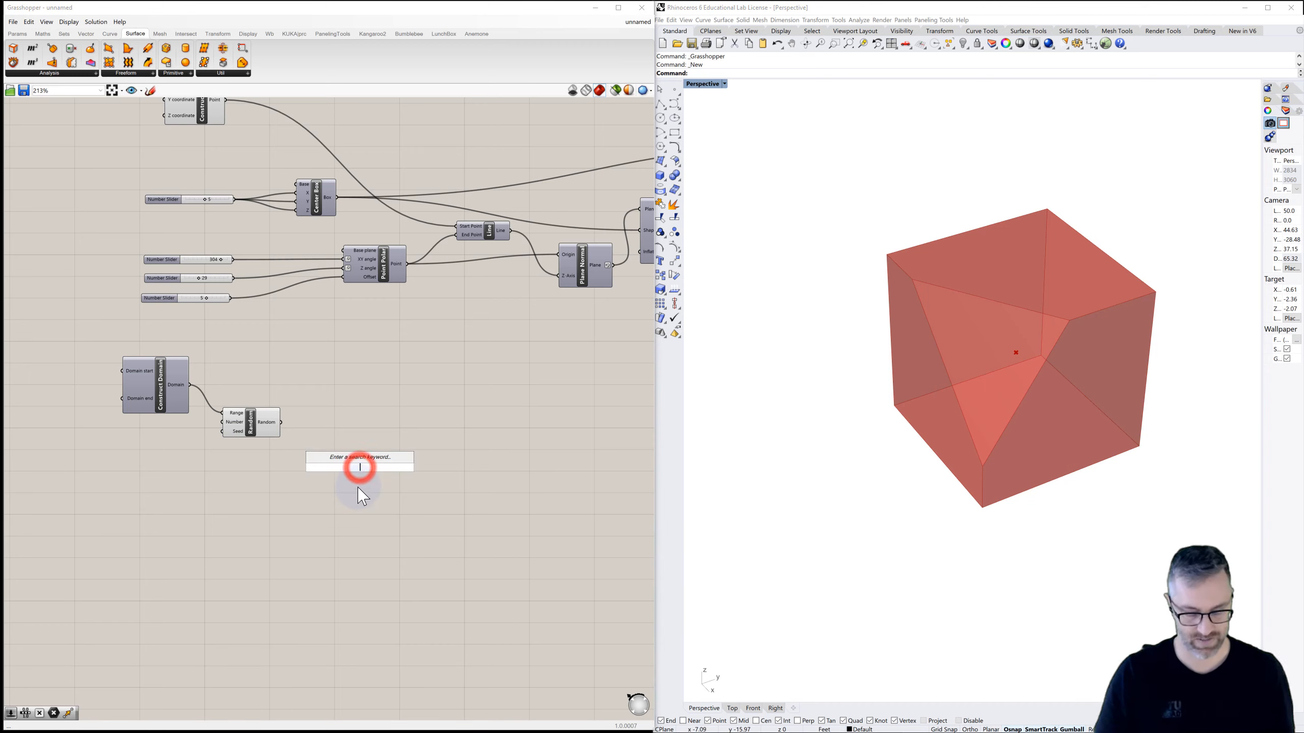
type("panel")
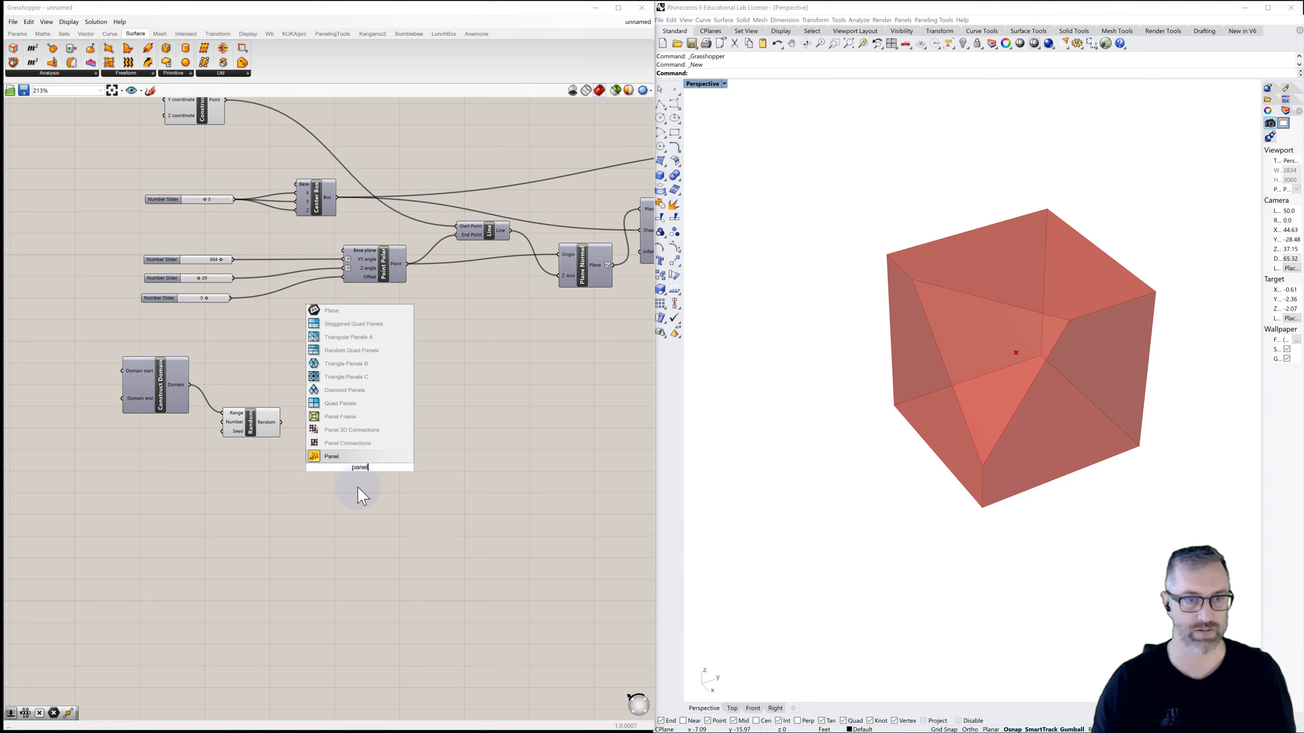
left_click(330, 456)
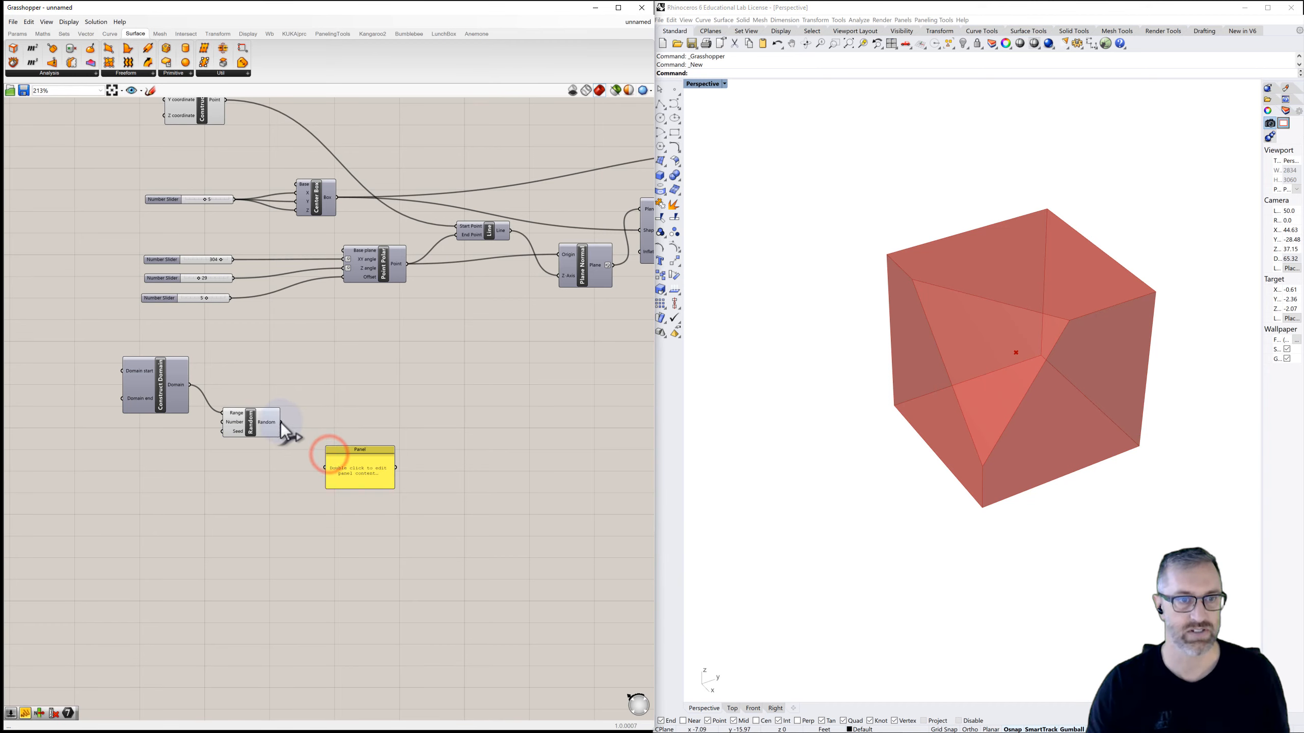
left_click_drag(309, 452, 336, 637)
left_click(251, 486)
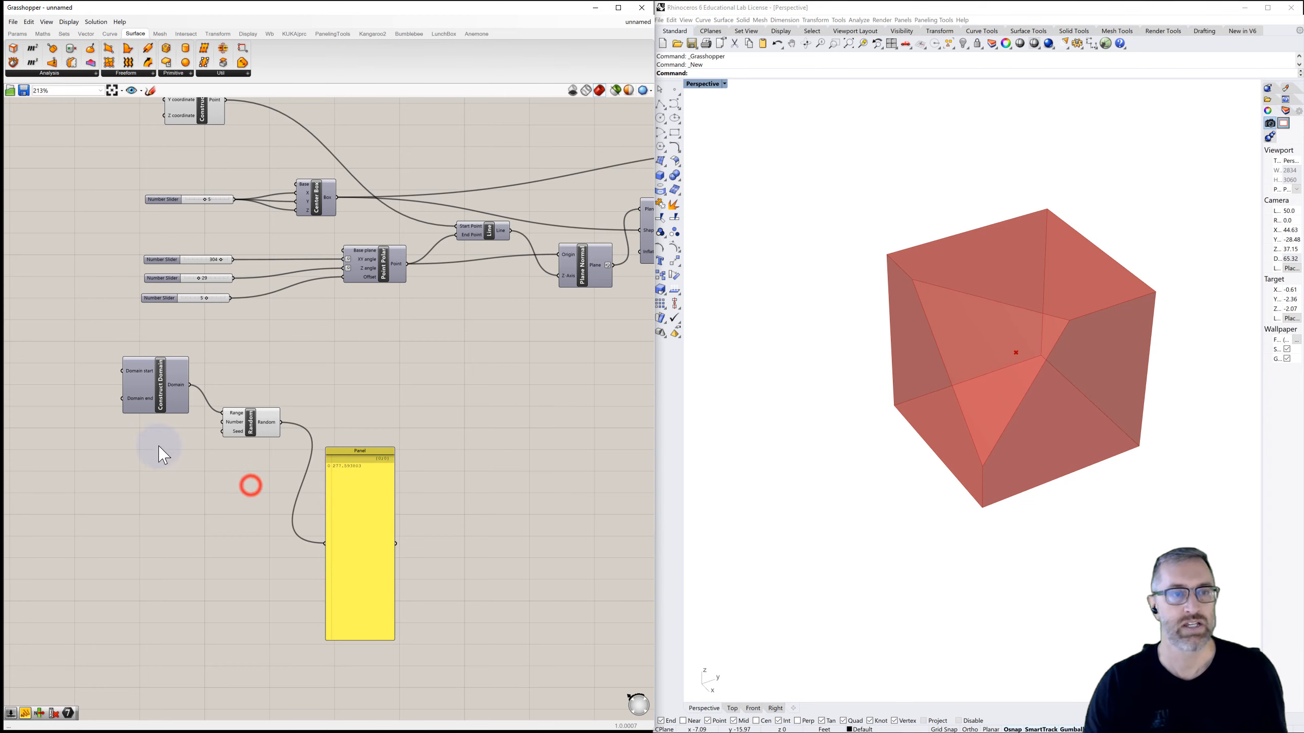
right_click_drag(164, 431, 213, 409)
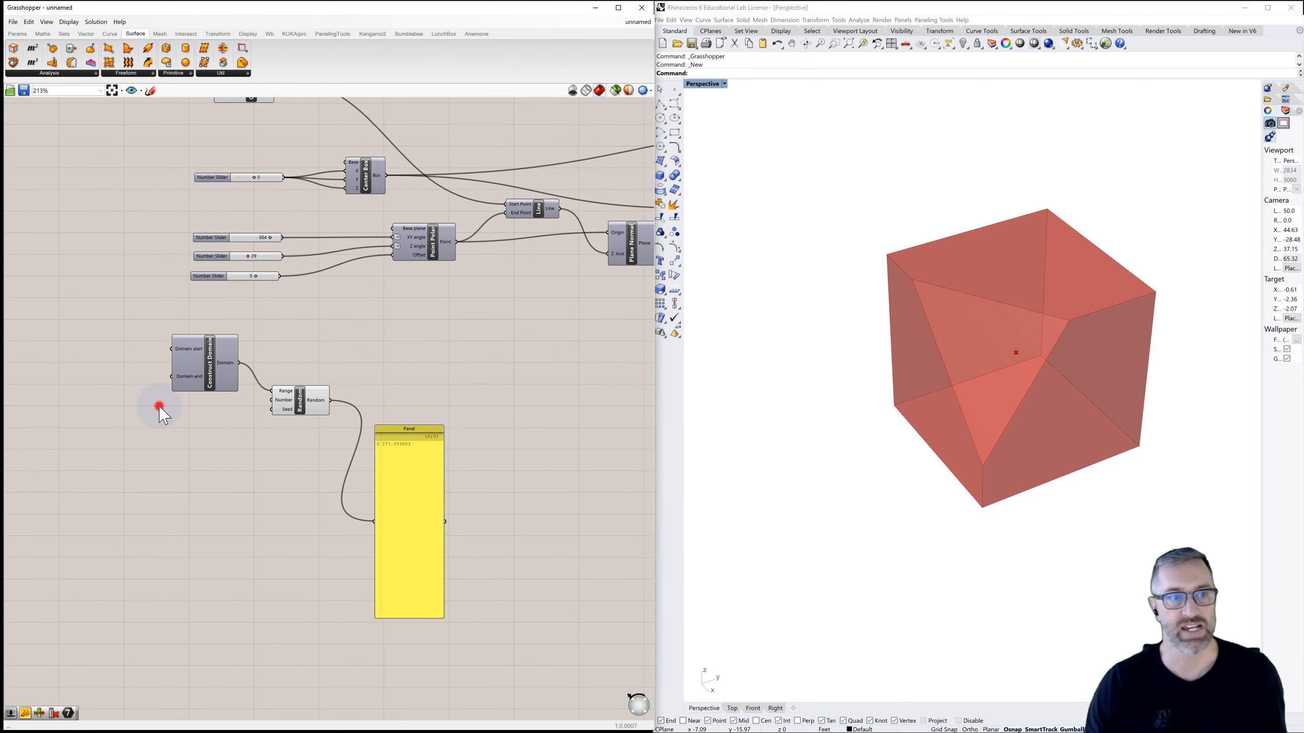
Step: Add a number slider ranging from 1 to 10 at value 3 and connect it to Random's Number input
double_click(159, 407)
type("1<3")
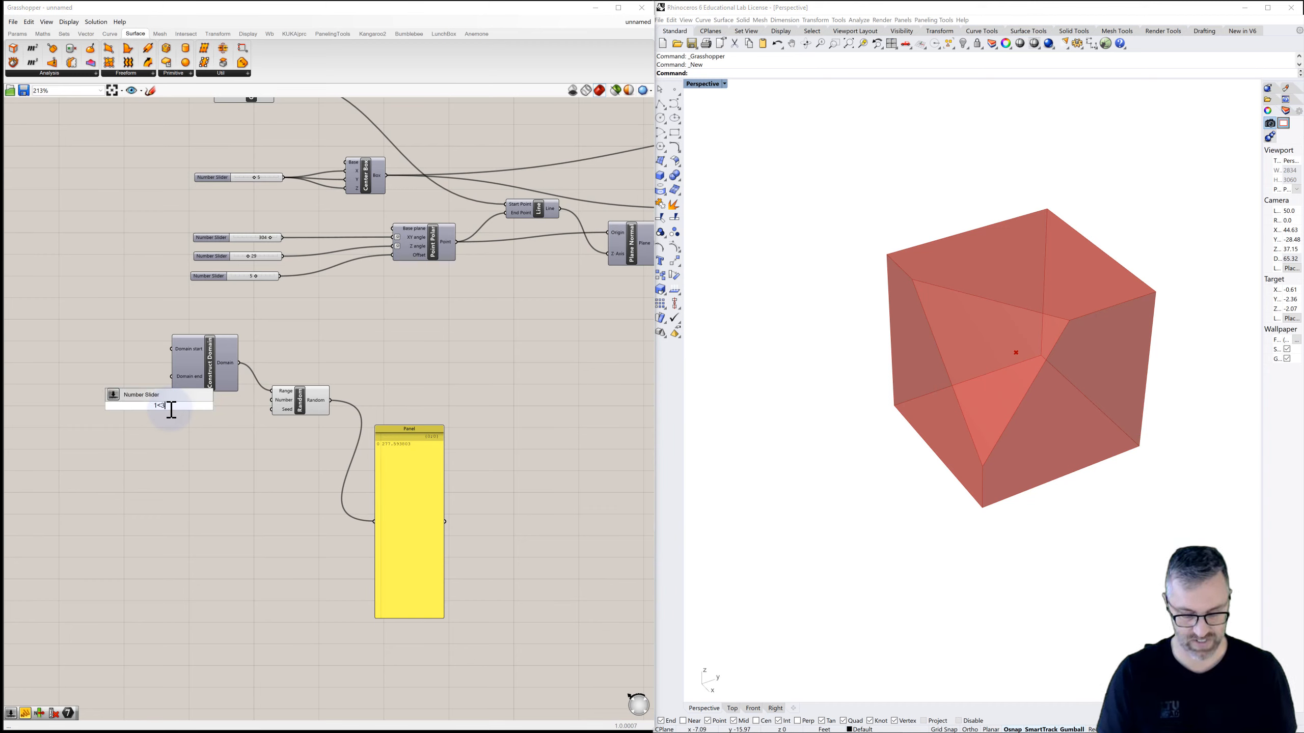
type("<10")
key("Return")
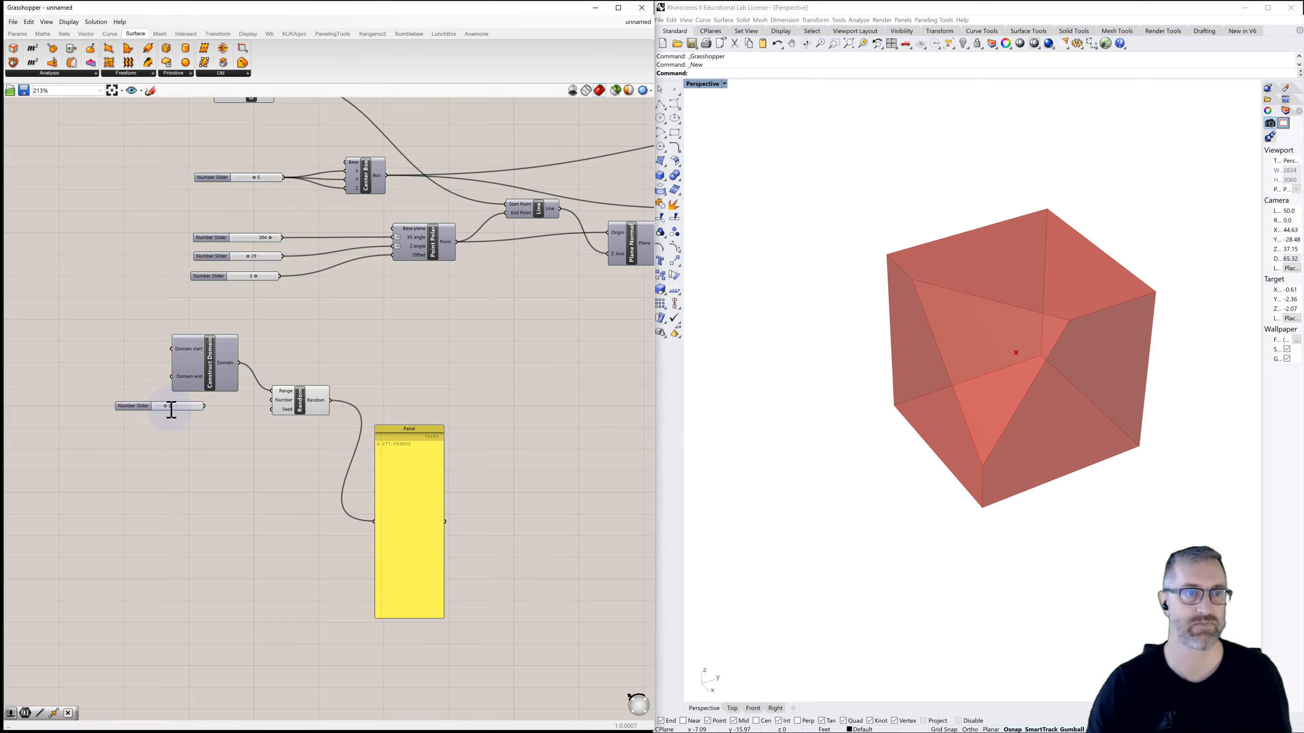
left_click_drag(205, 405, 271, 400)
left_click(143, 407)
left_click_drag(126, 406, 63, 402)
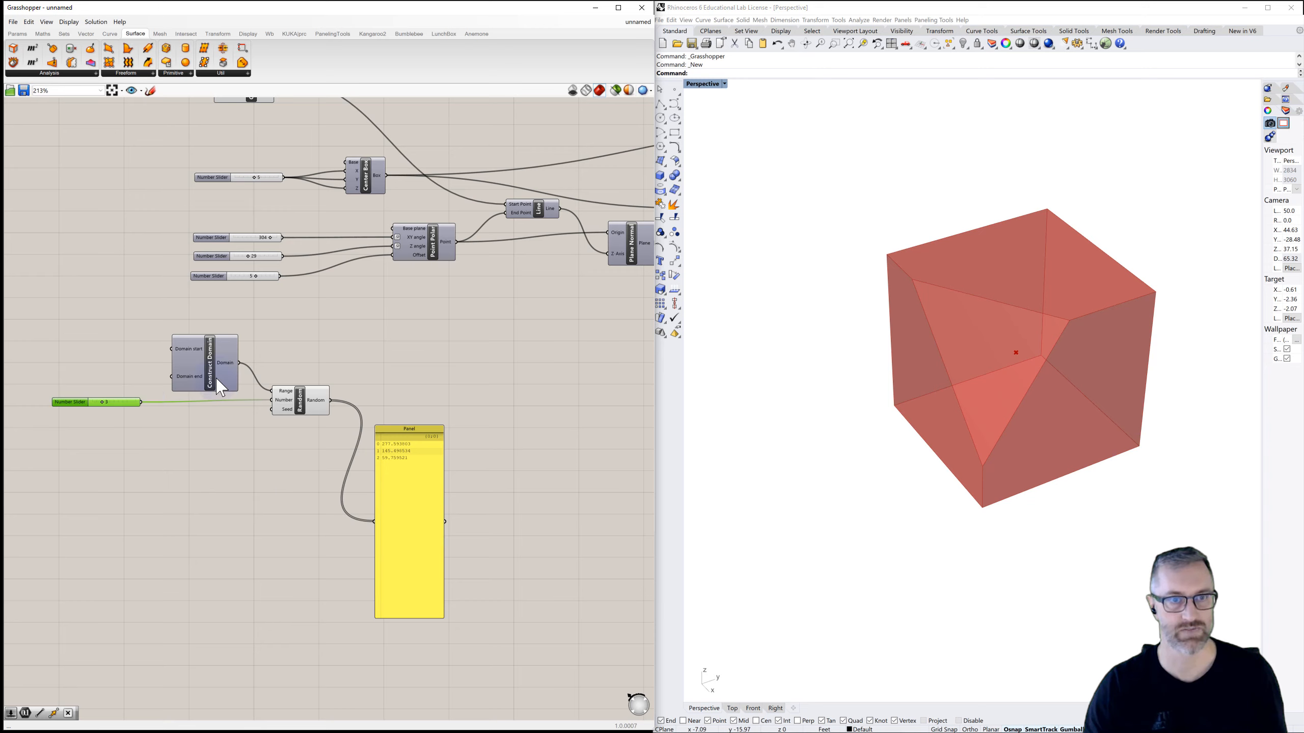
Step: Rename the slider feeding Random's Number input as Cut Plane Quantity and shift it slightly away from Random
double_click(66, 402)
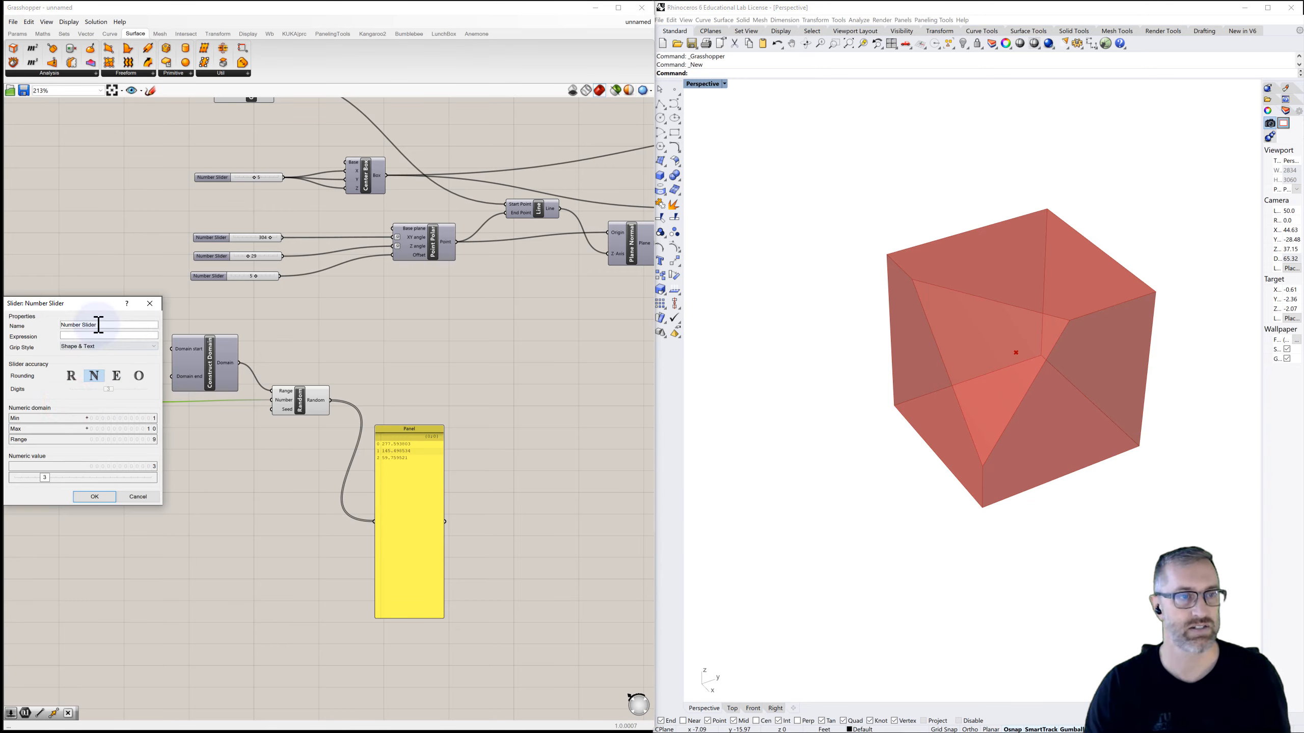
left_click_drag(98, 324, 63, 324)
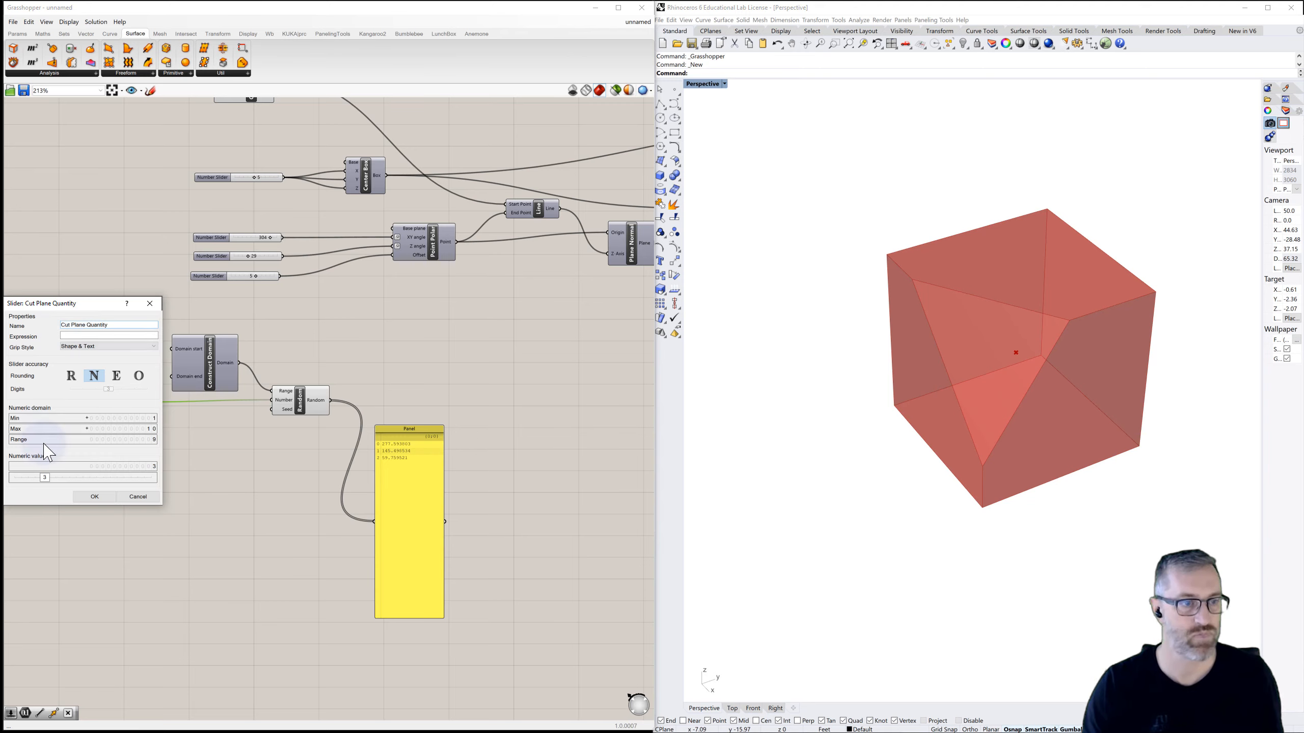
left_click(95, 496)
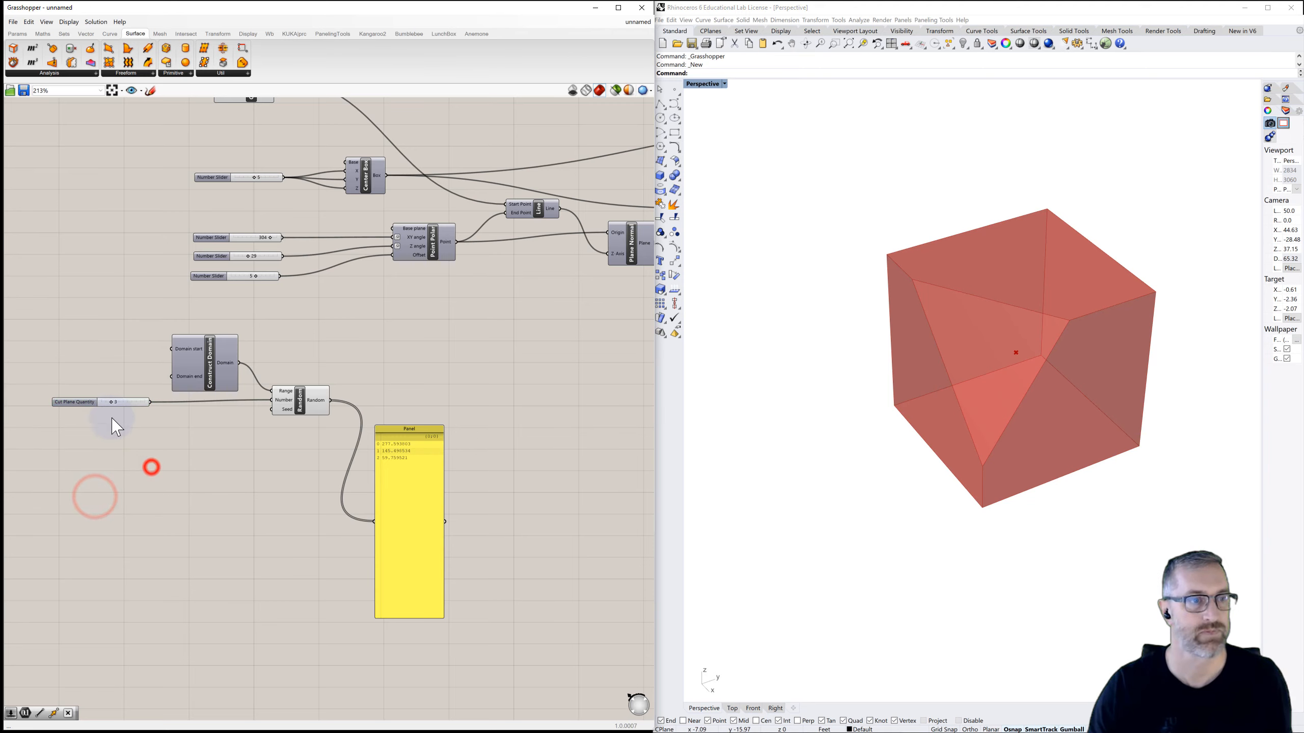
left_click_drag(89, 403, 73, 407)
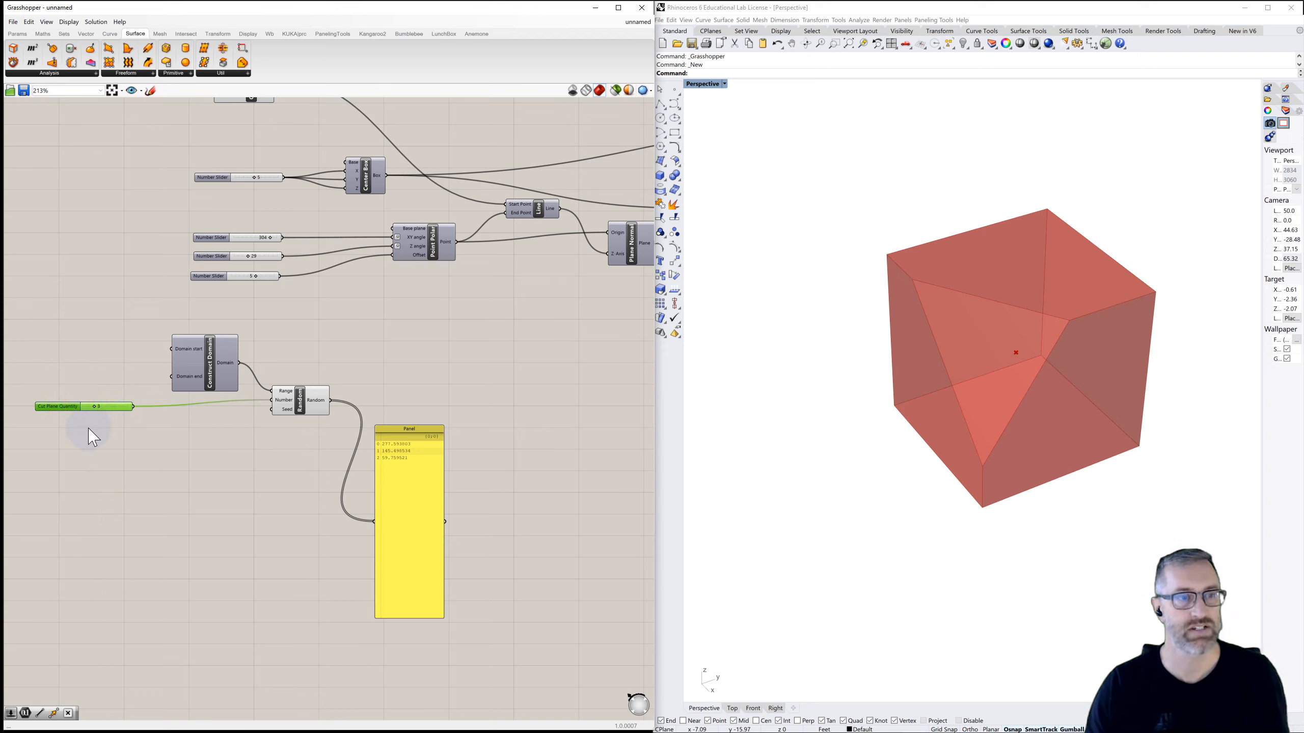
Step: Add a number slider ranging from 0 to 200 at value 70 and connect it to Random's Seed input
double_click(66, 429)
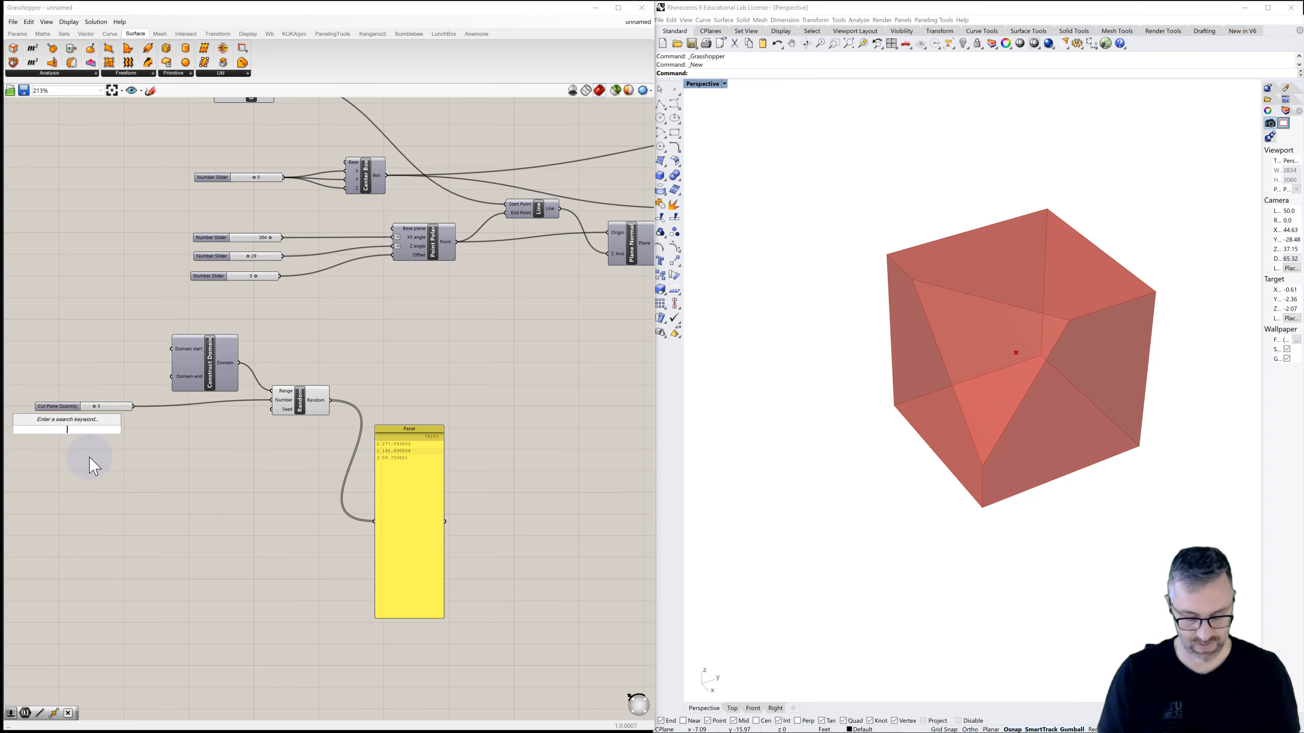
type("0<")
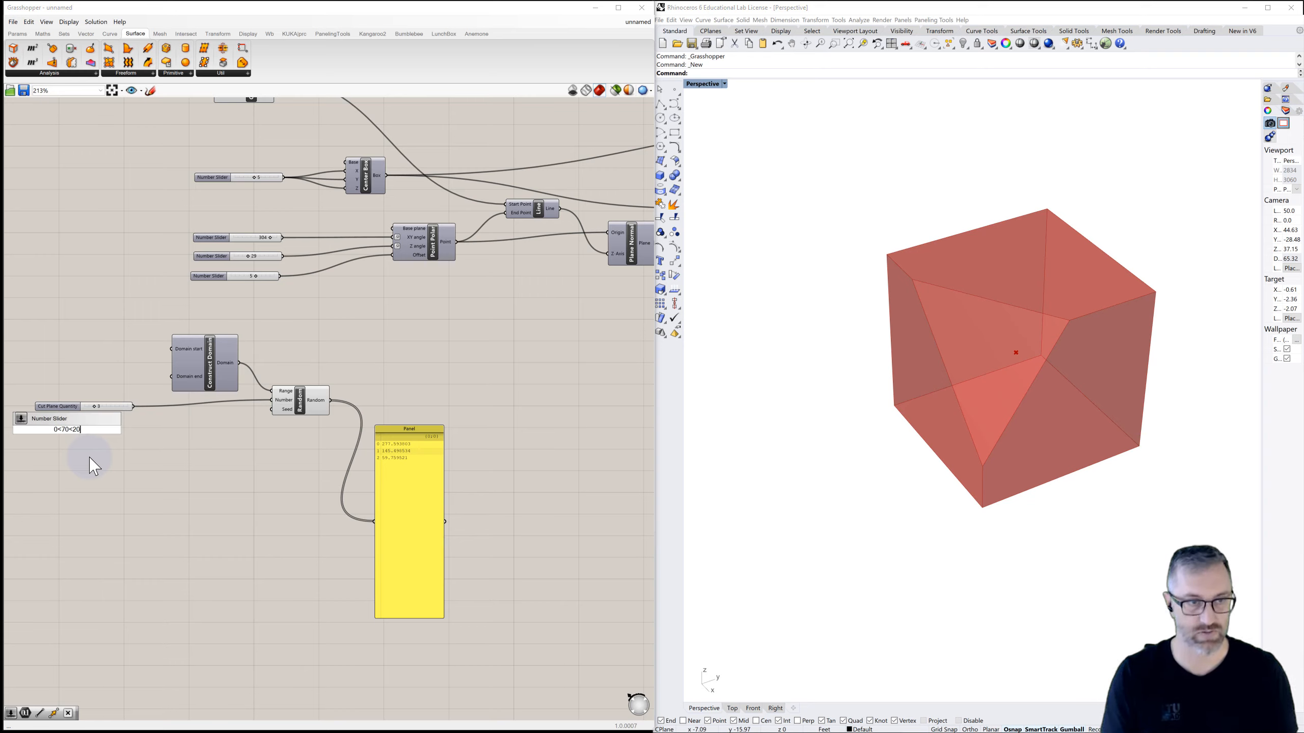
type("70<20")
key("Return")
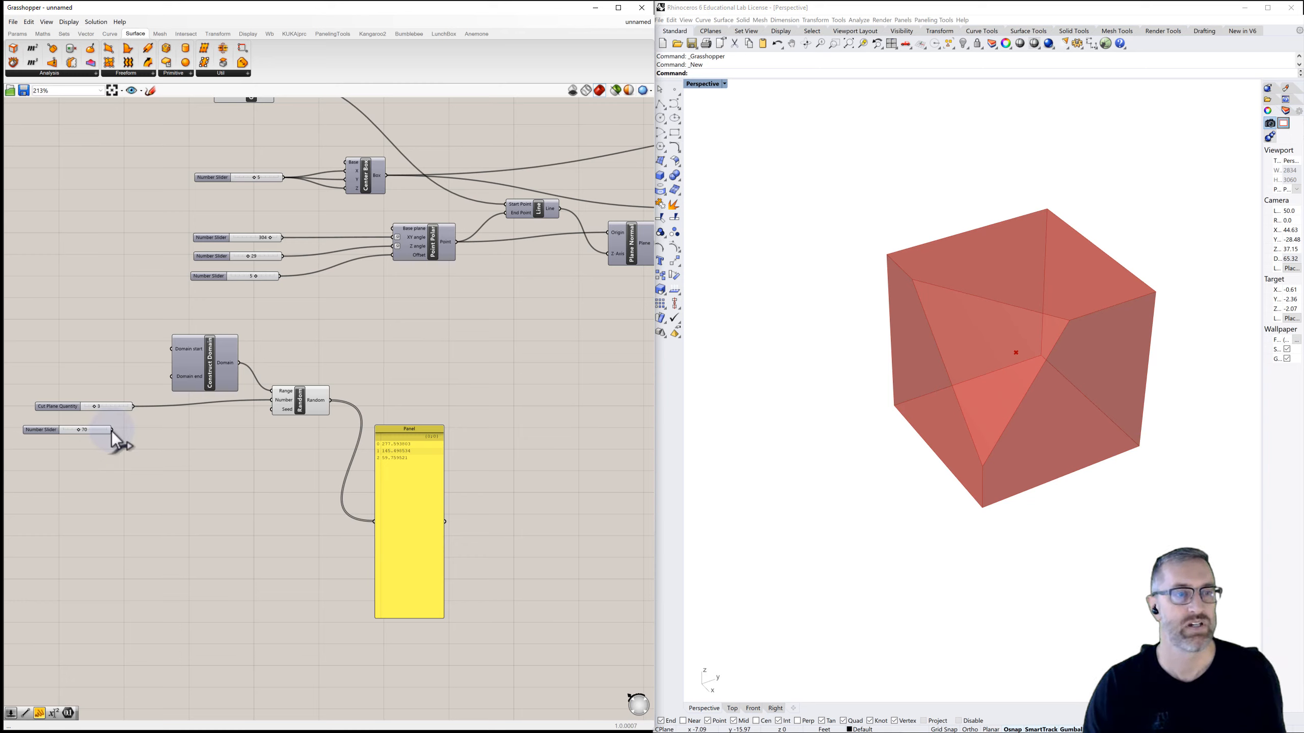
left_click_drag(112, 430, 296, 406)
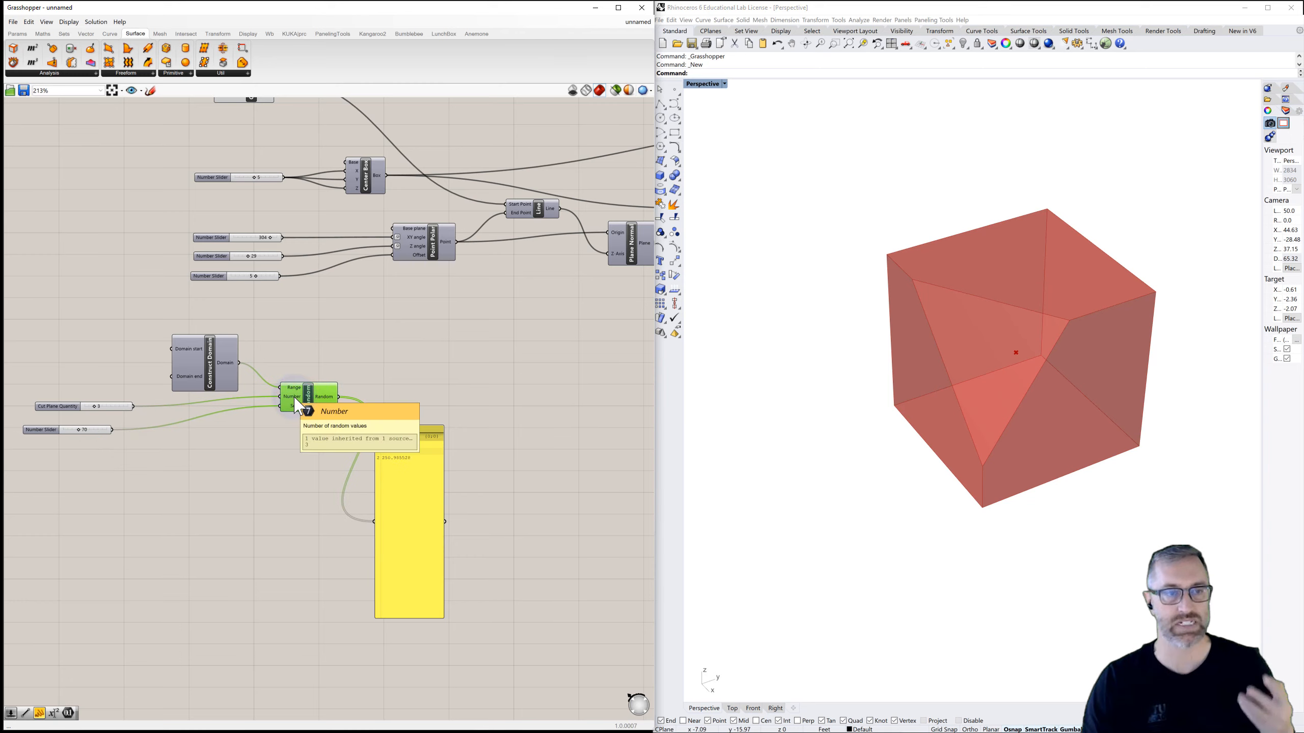
Step: Rename the slider feeding Random's Seed input as seed1
double_click(44, 430)
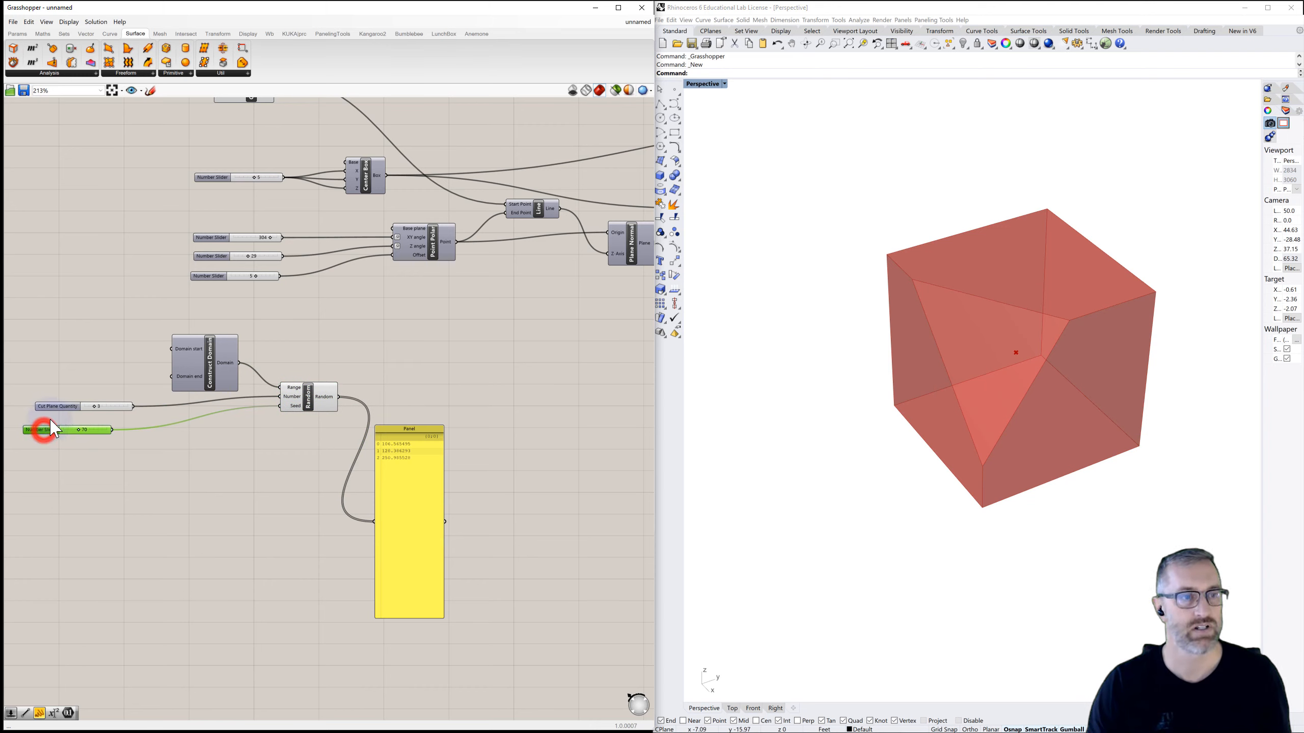
left_click_drag(105, 353, 41, 353)
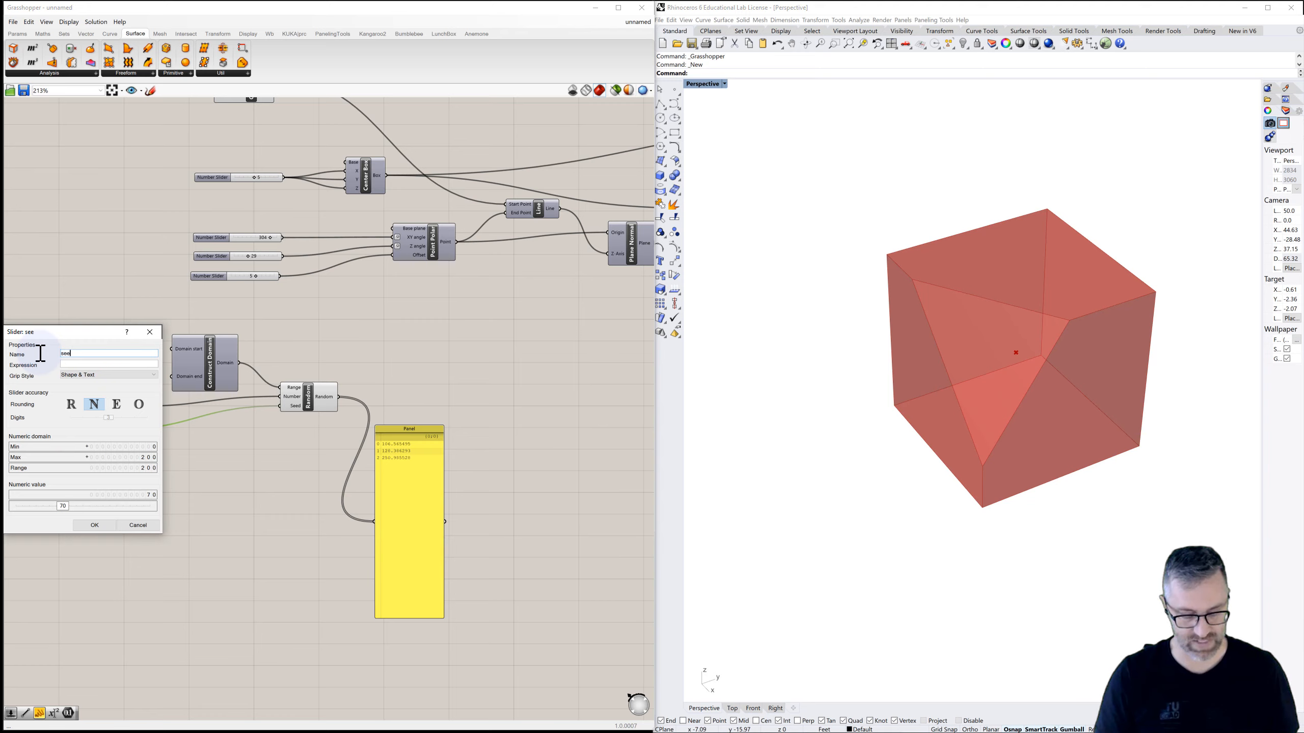
left_click(90, 526)
left_click(154, 474)
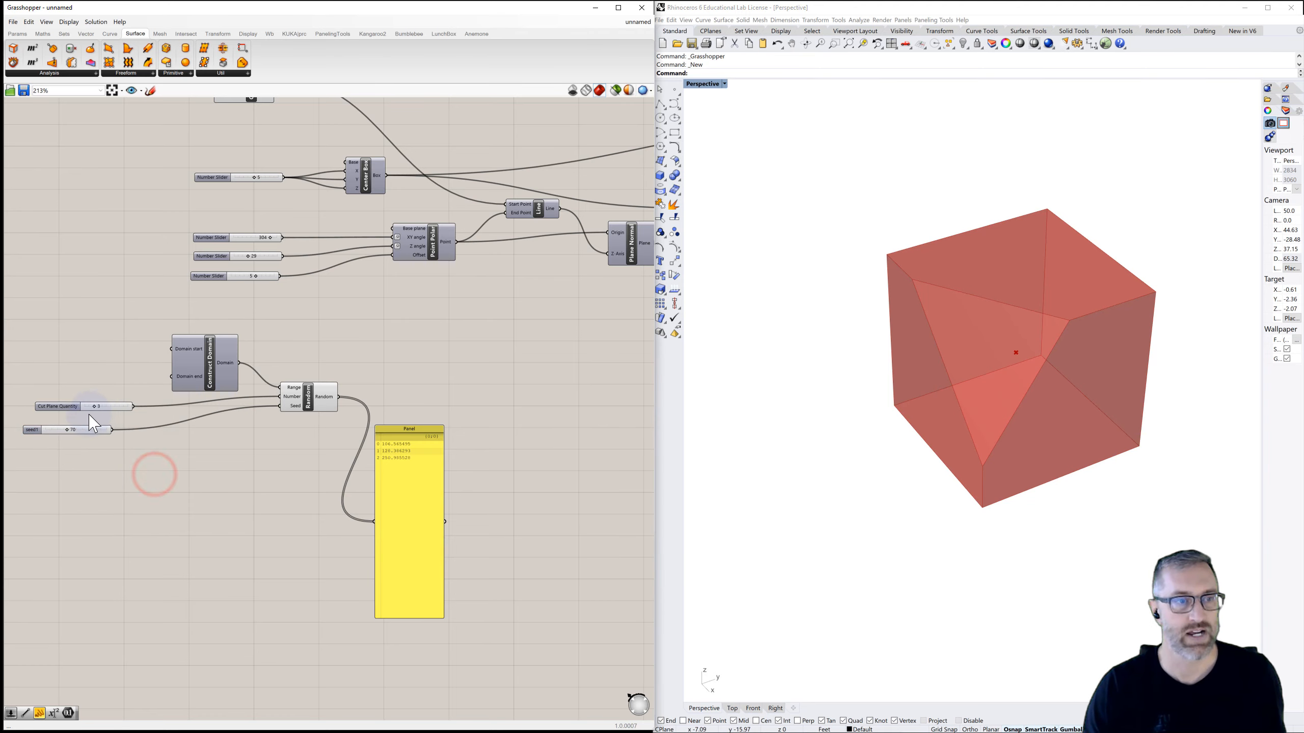
Step: Set the Cut Plane Quantity slider to 10 and check the random values listed in the Panel
left_click_drag(98, 411, 138, 410)
scroll(405, 496, "up", 5)
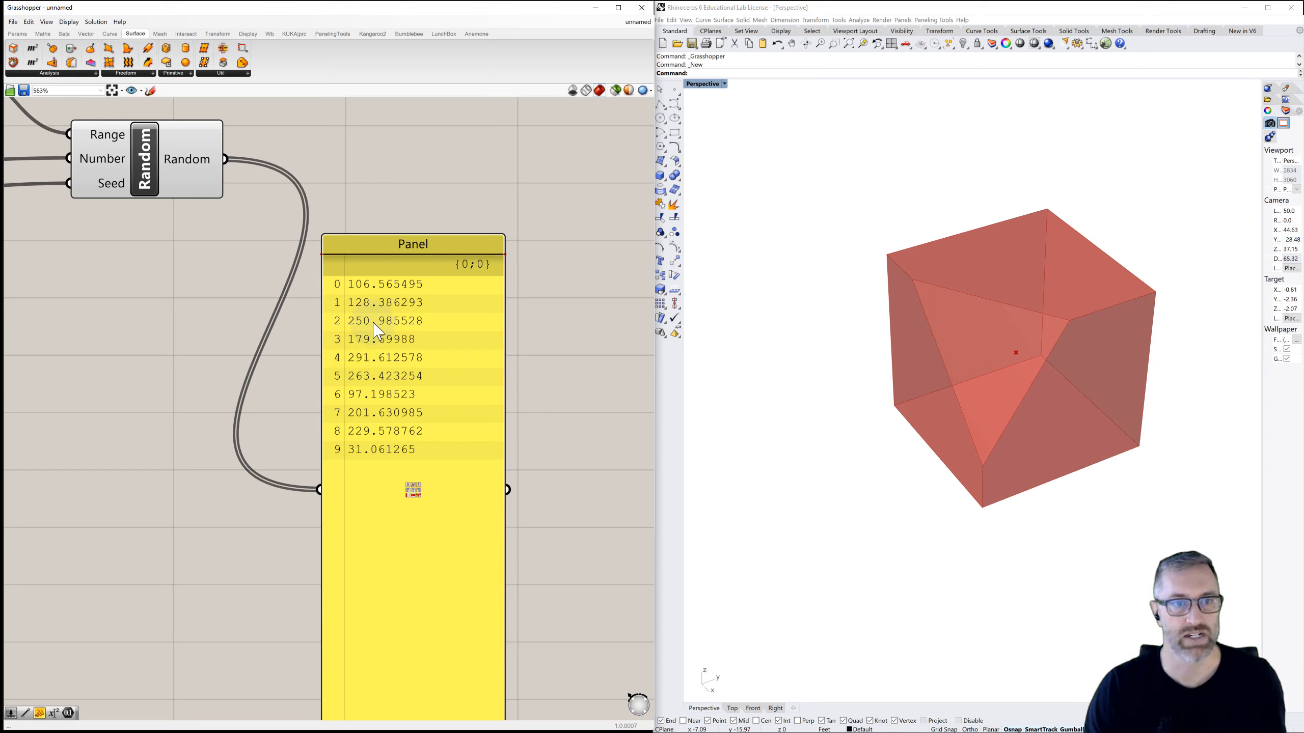
scroll(534, 324, "down", 5)
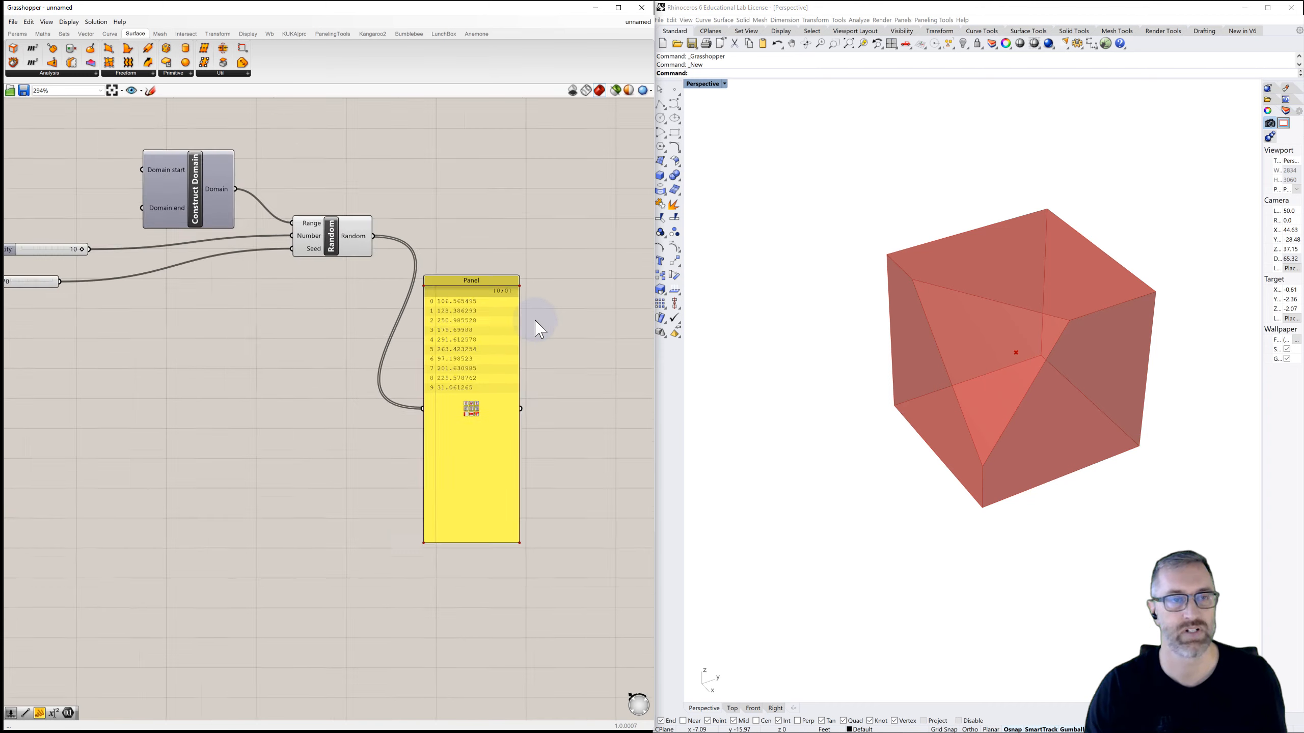
right_click_drag(534, 323, 442, 380)
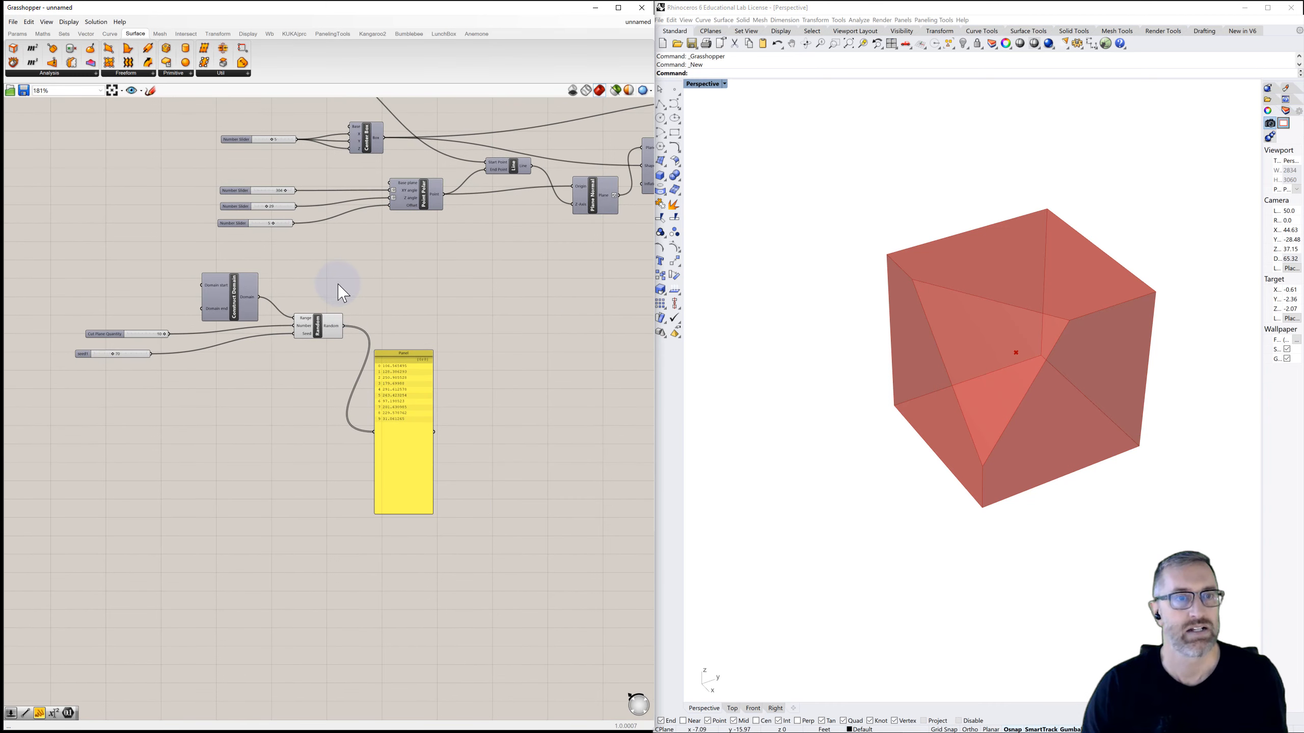
Step: Duplicate the Construct Domain, Random, sliders and Panel group below the original, and raise the original Panel clear of the copy
left_click_drag(50, 261, 511, 560)
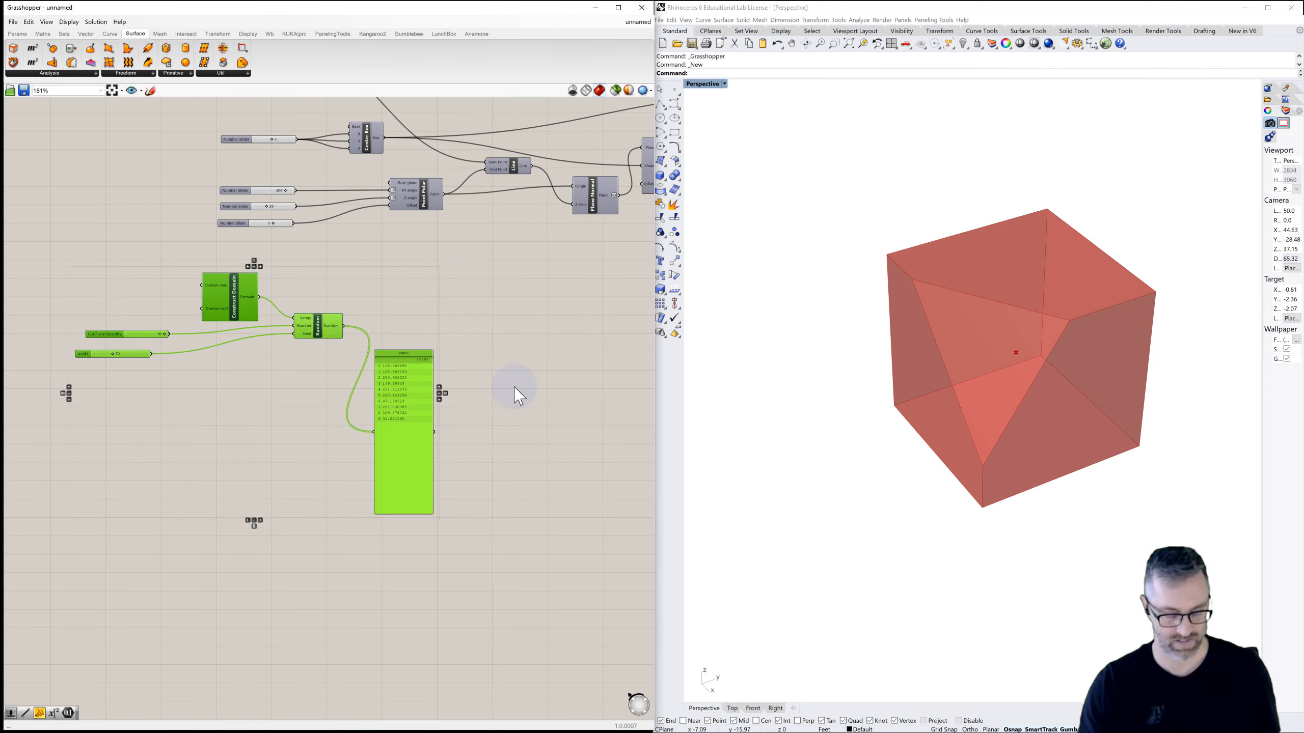
left_click_drag(278, 300, 281, 305, "alt")
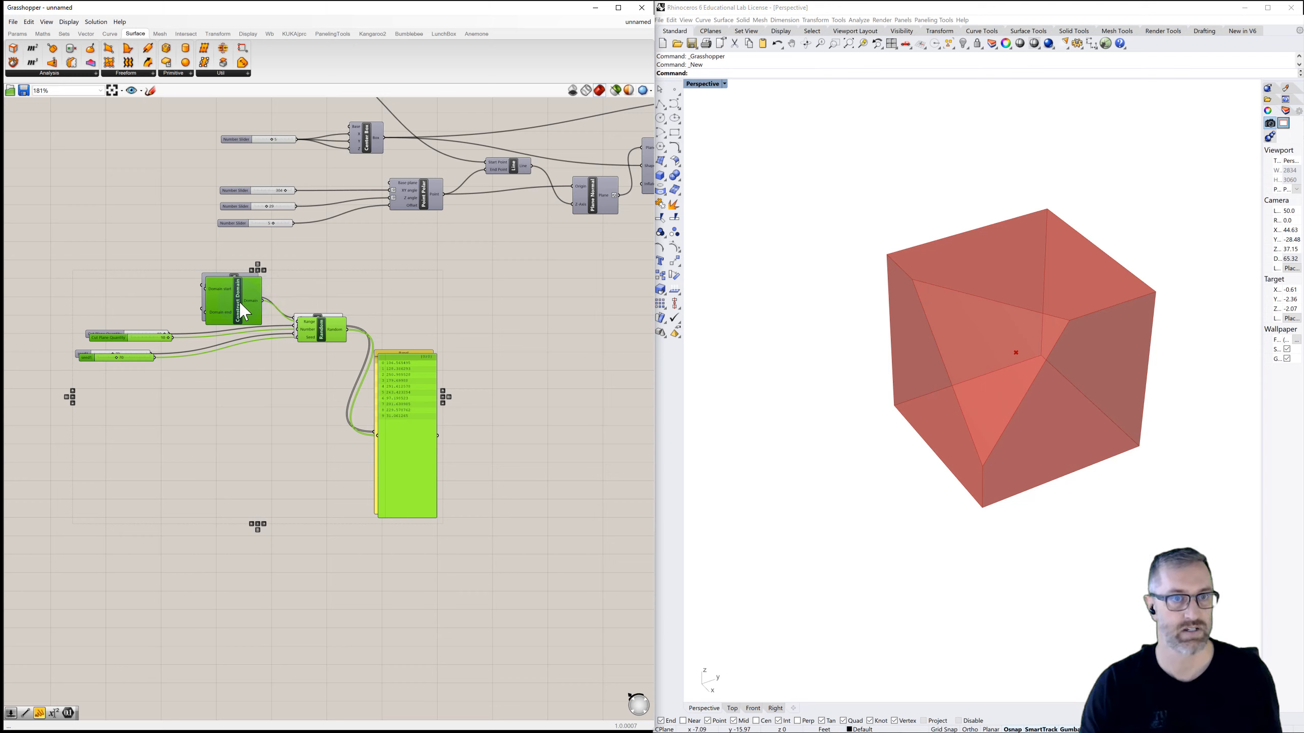
left_click_drag(236, 343, 232, 426)
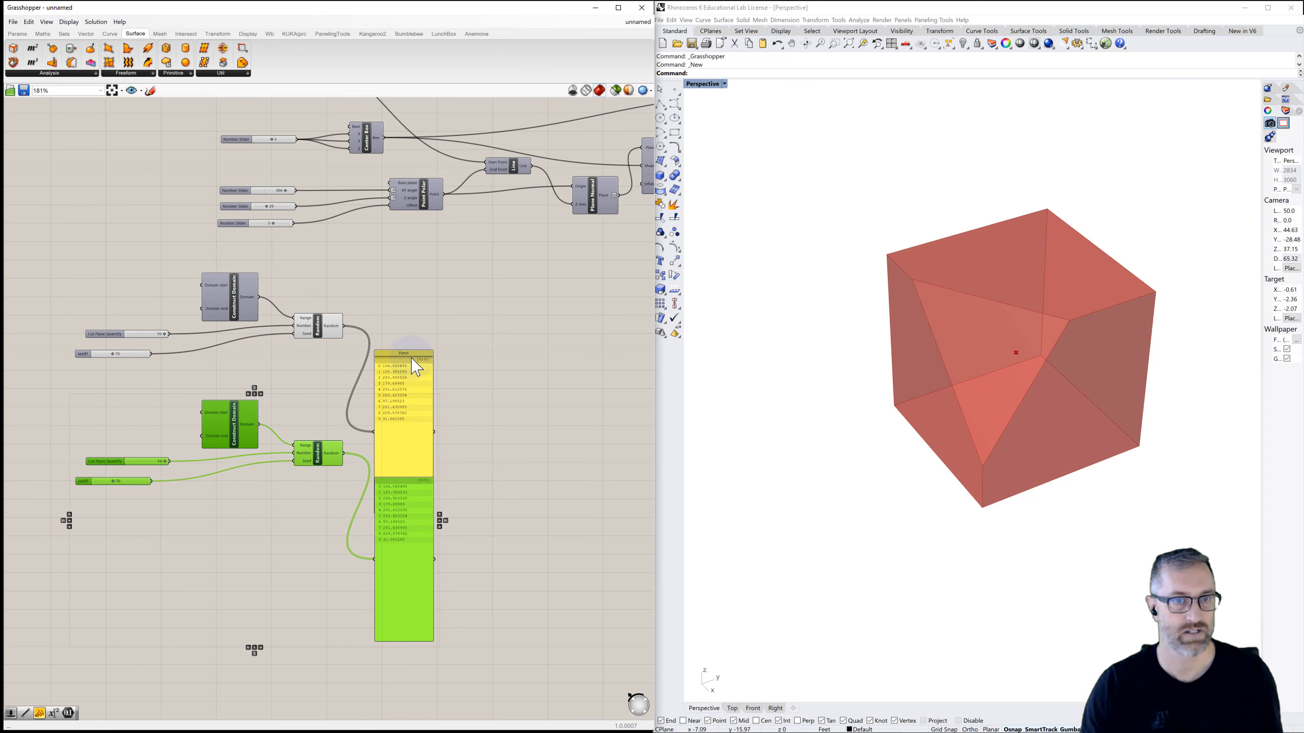
left_click_drag(412, 352, 408, 272)
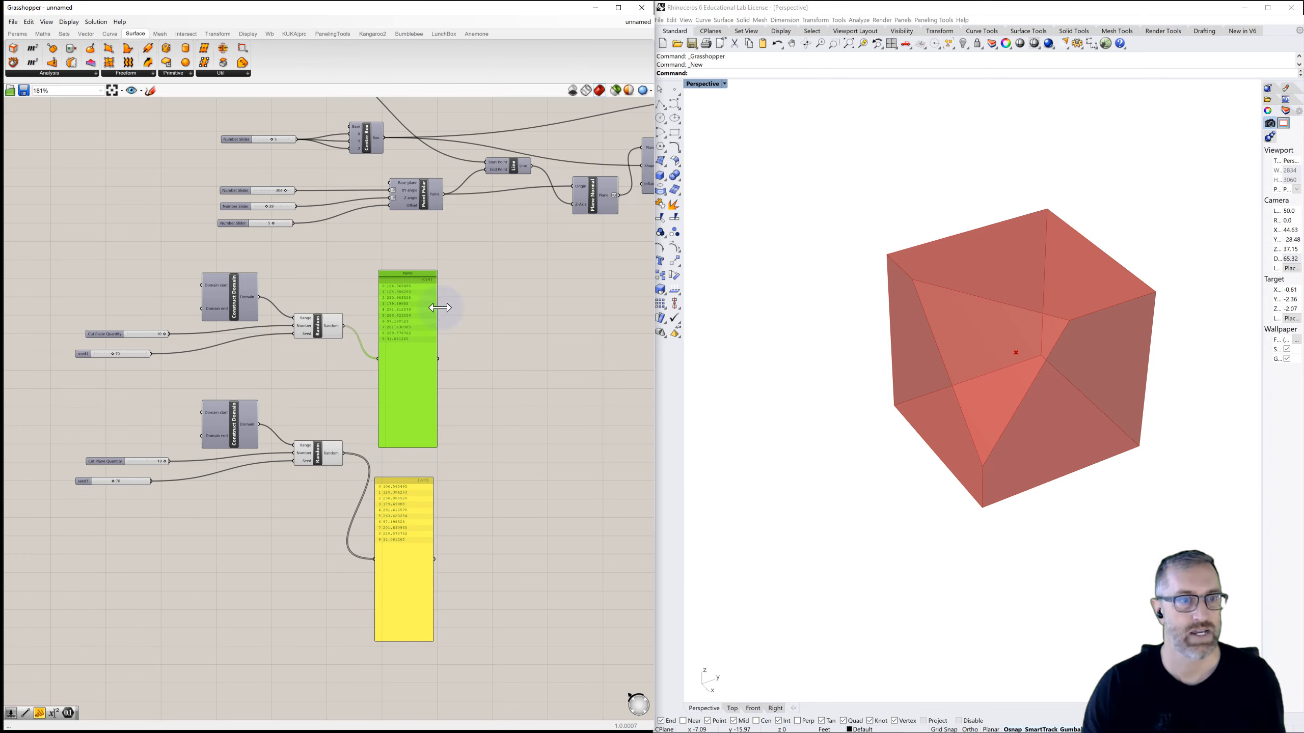
left_click(487, 337)
Step: Set the duplicated Construct Domain's Domain end value to 90
mouse_move(246, 423)
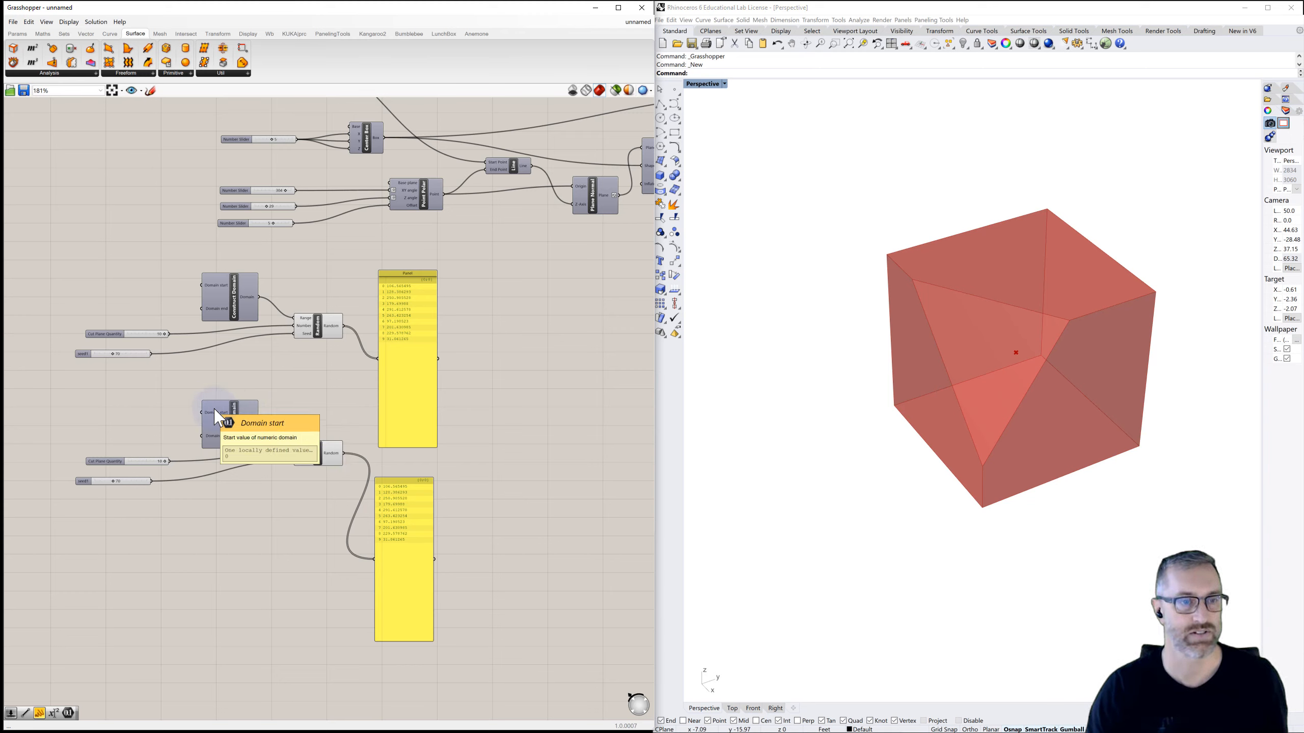
right_click(215, 436)
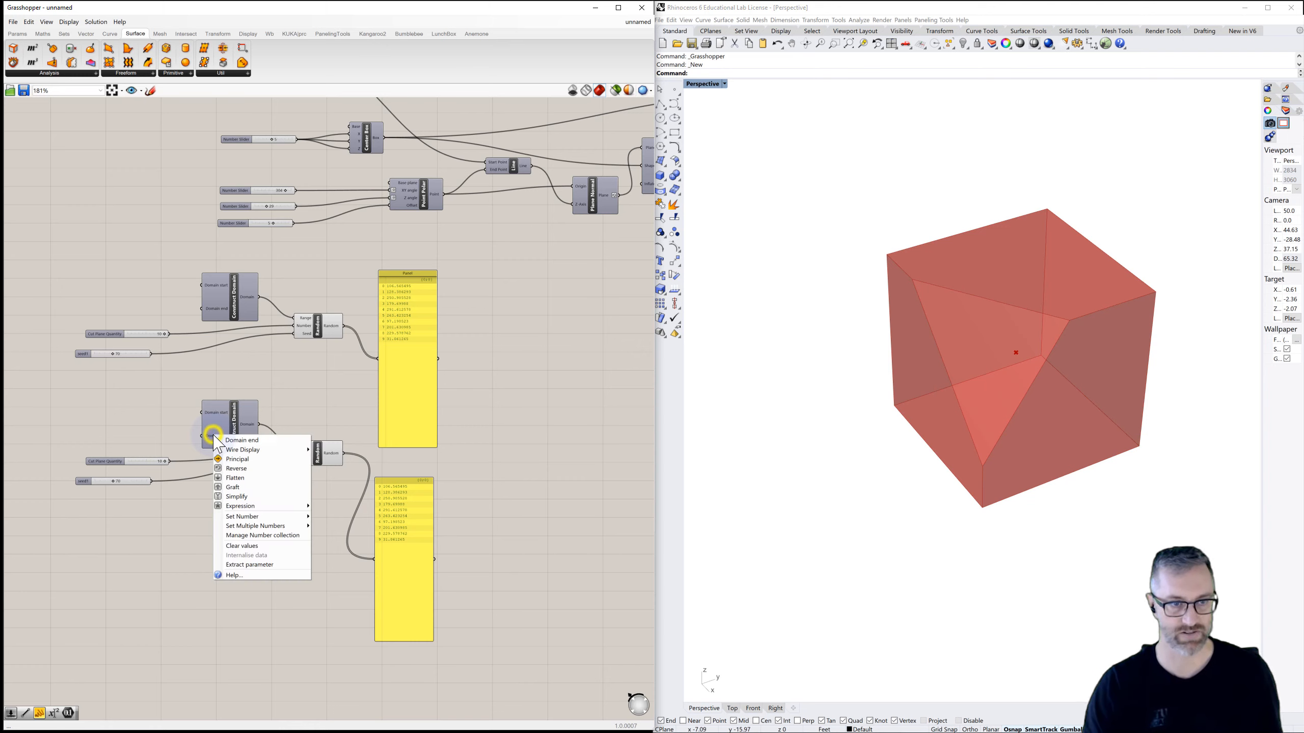
left_click(248, 516)
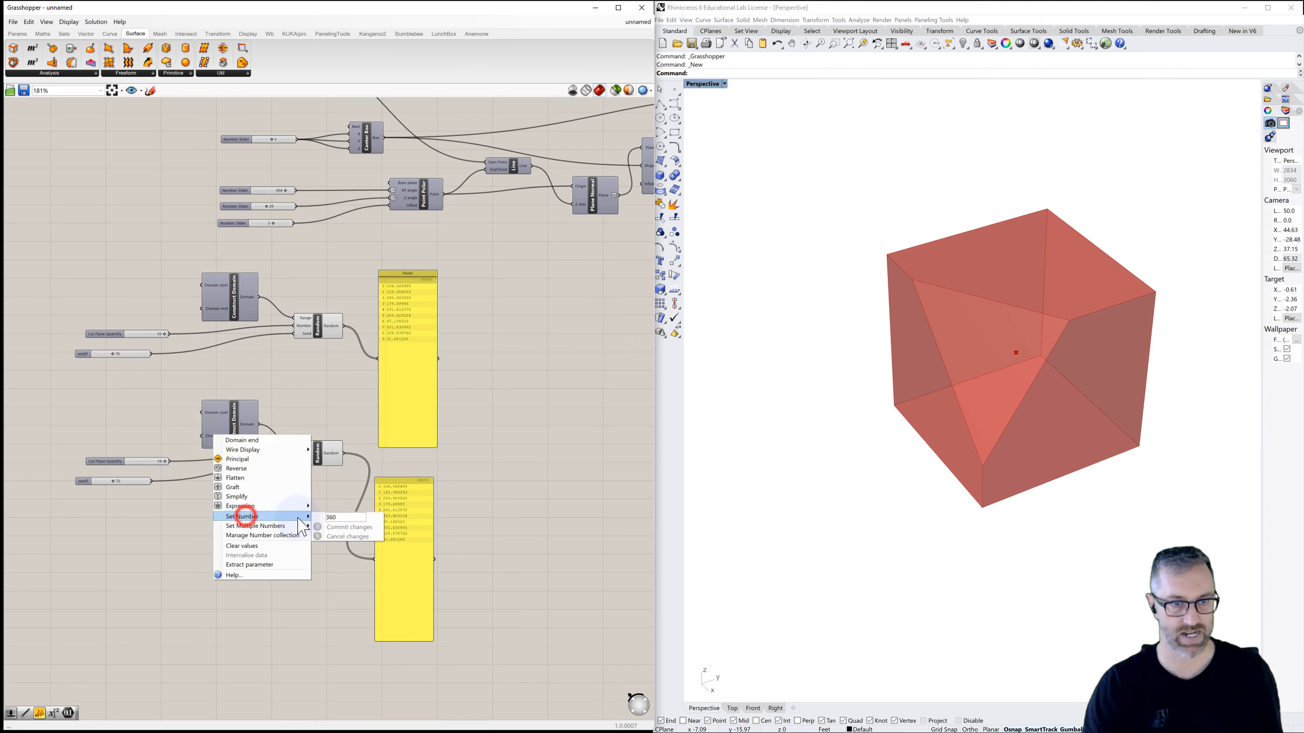
left_click(341, 516)
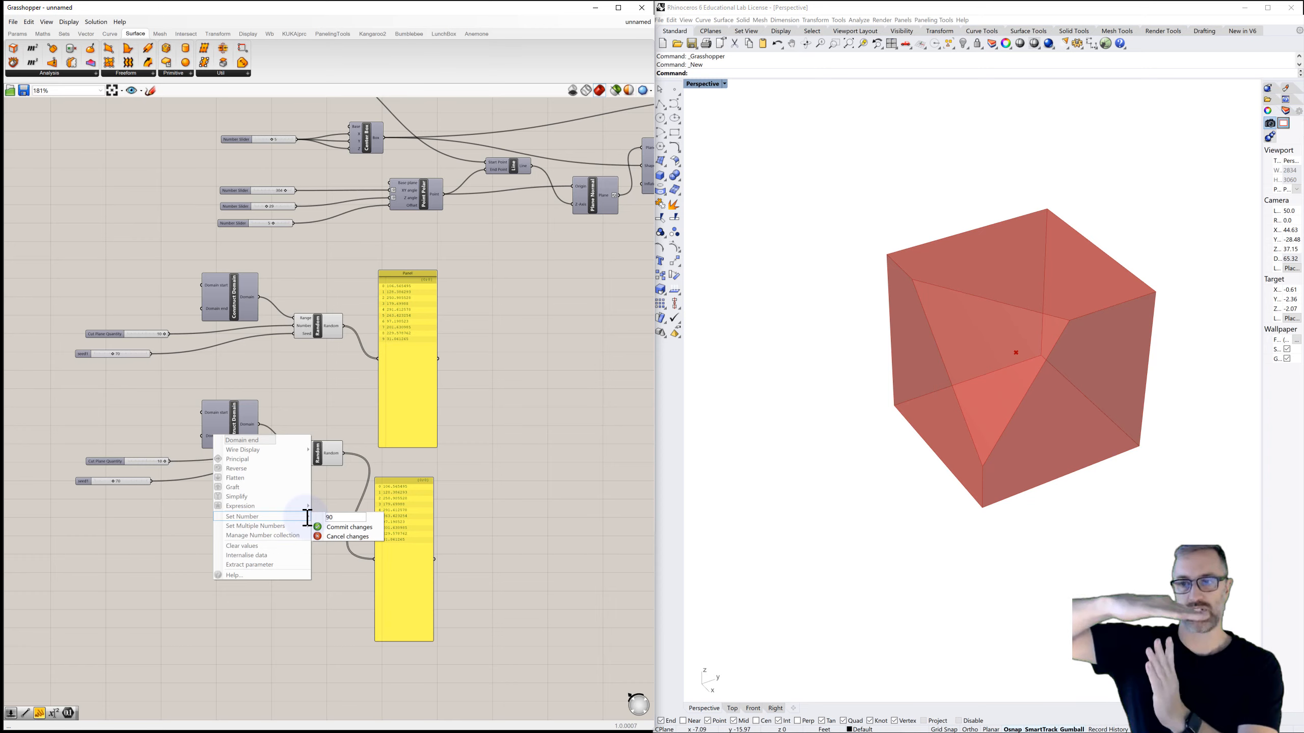
left_click(348, 527)
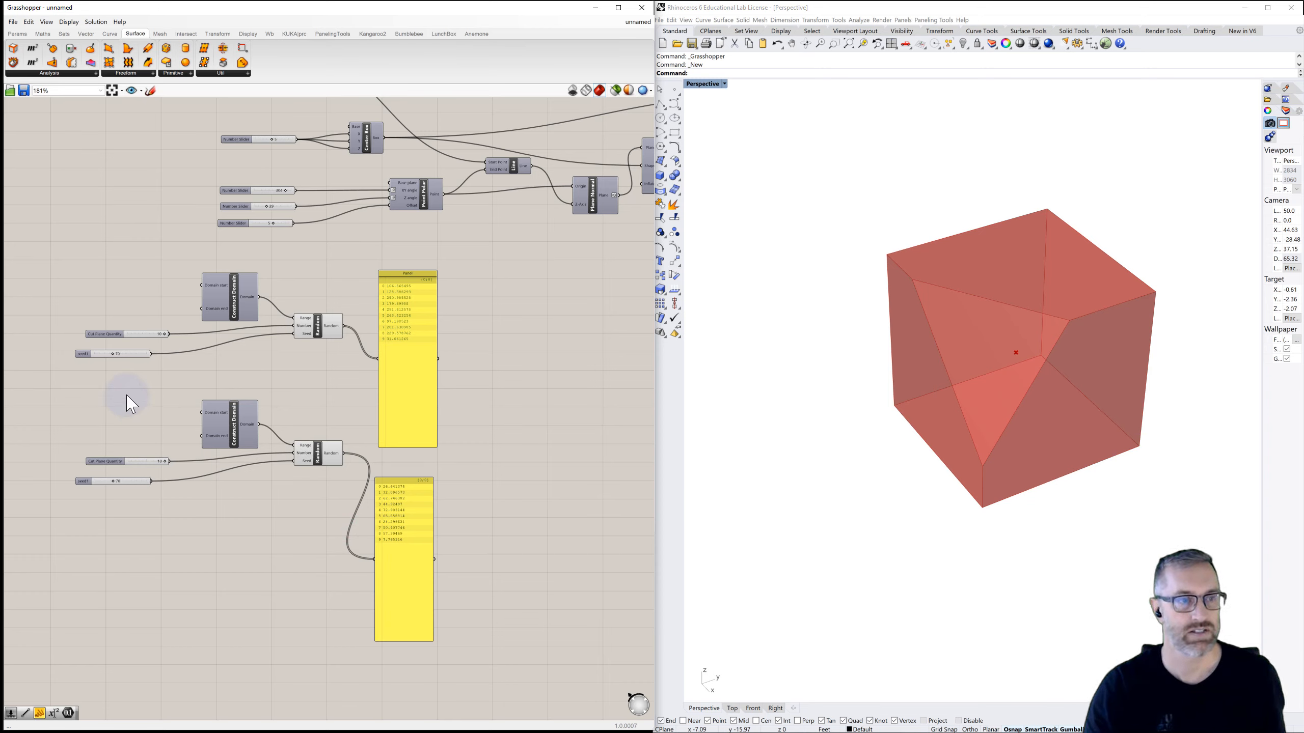
Step: Connect the original Cut Plane Quantity slider to the duplicated Random's Number input and delete the duplicate quantity slider
scroll(118, 461, "up", 2)
scroll(117, 461, "up", 1)
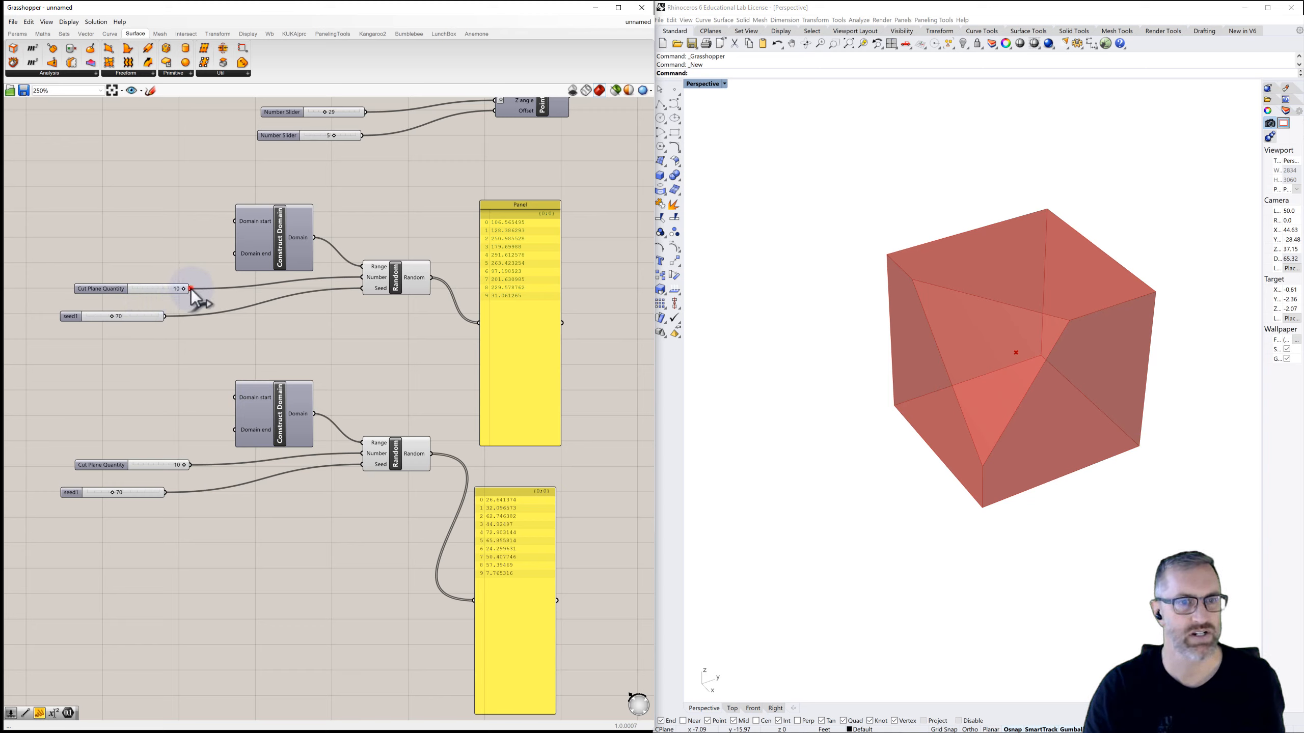
left_click_drag(190, 289, 361, 454)
left_click(109, 465)
key("Delete")
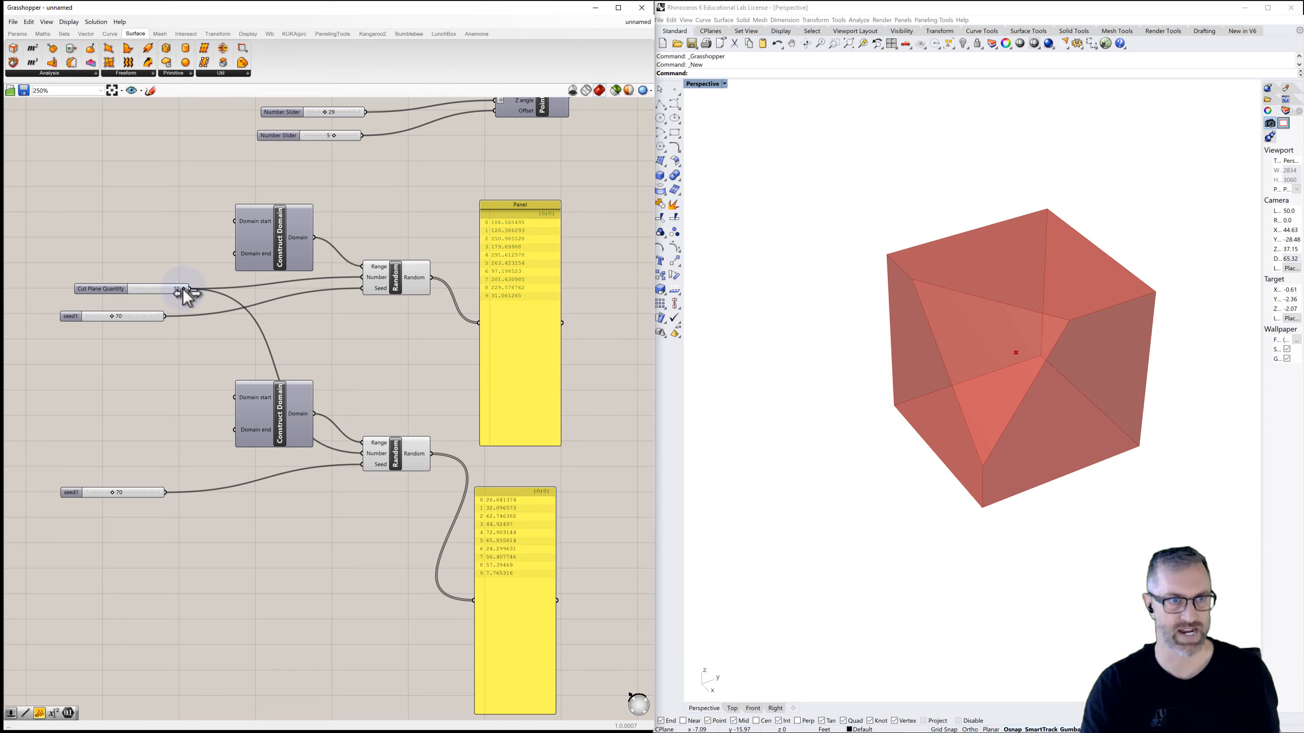
left_click_drag(184, 290, 210, 290)
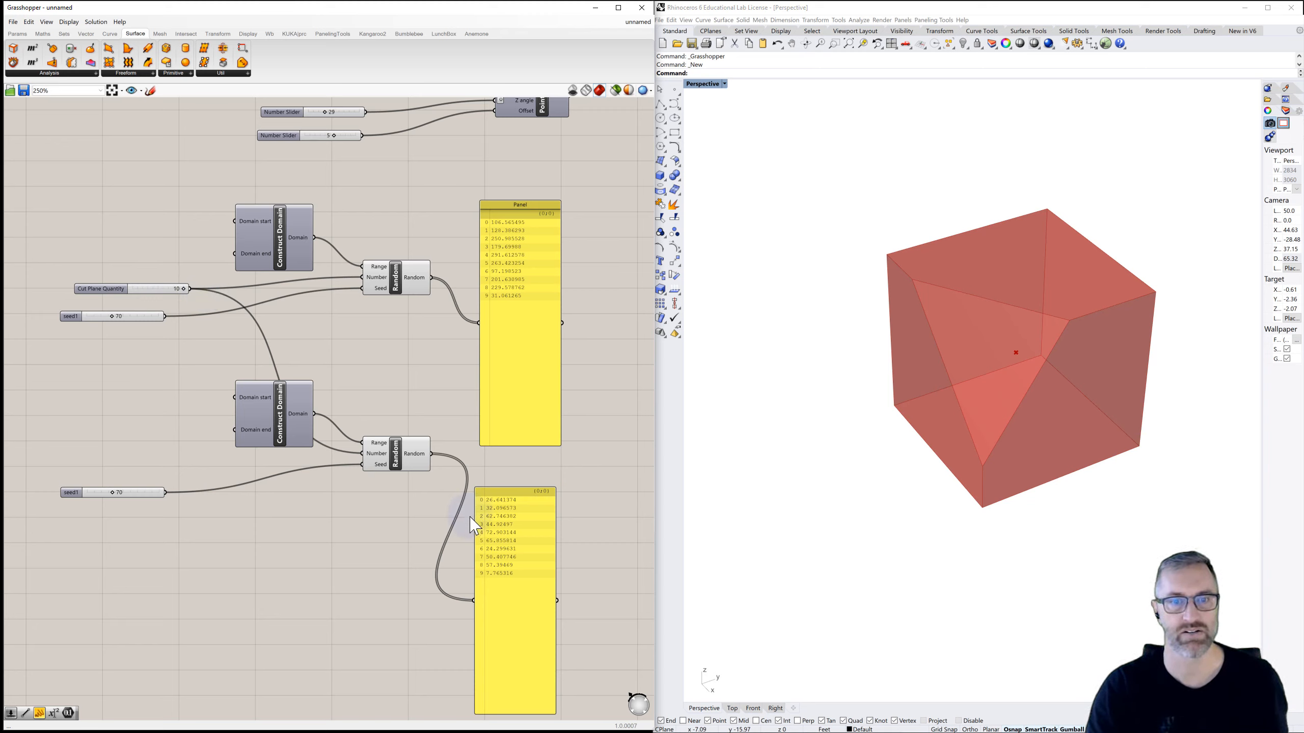
left_click(250, 541)
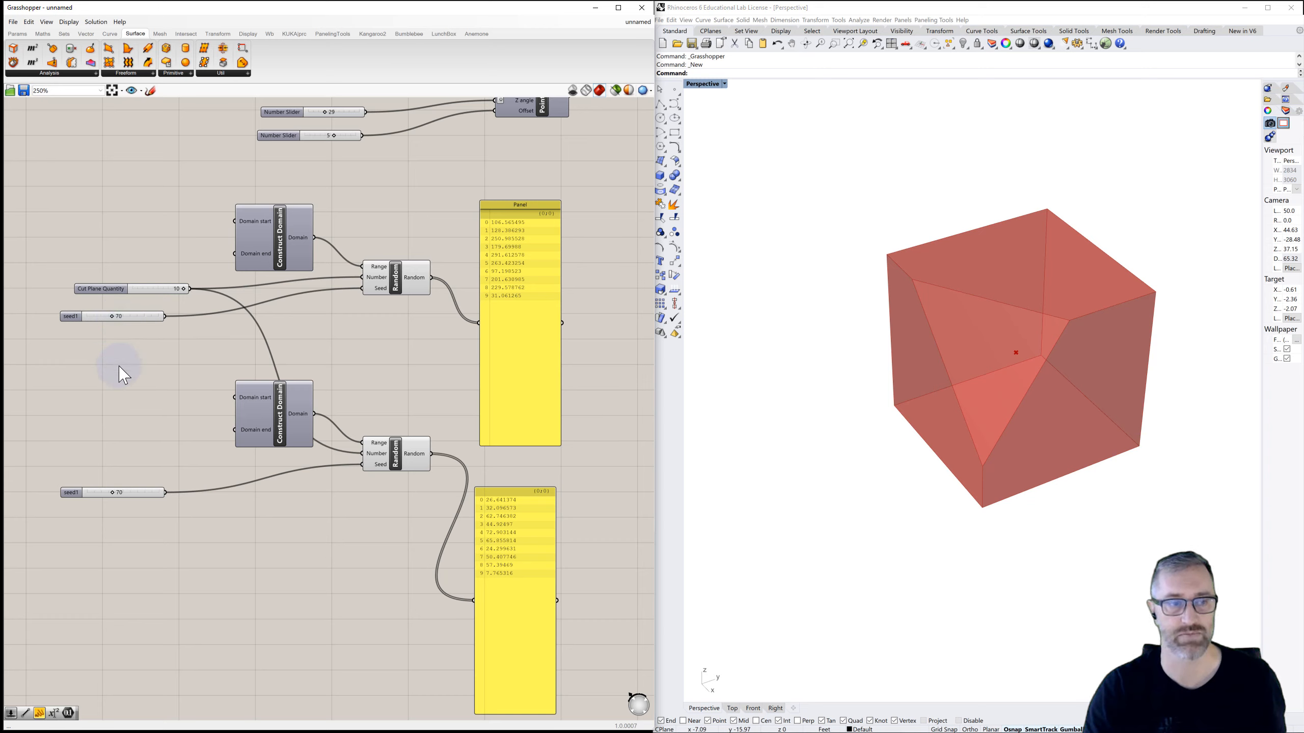
Step: Rename the duplicated seed slider as seed2
left_click(67, 492)
double_click(67, 493)
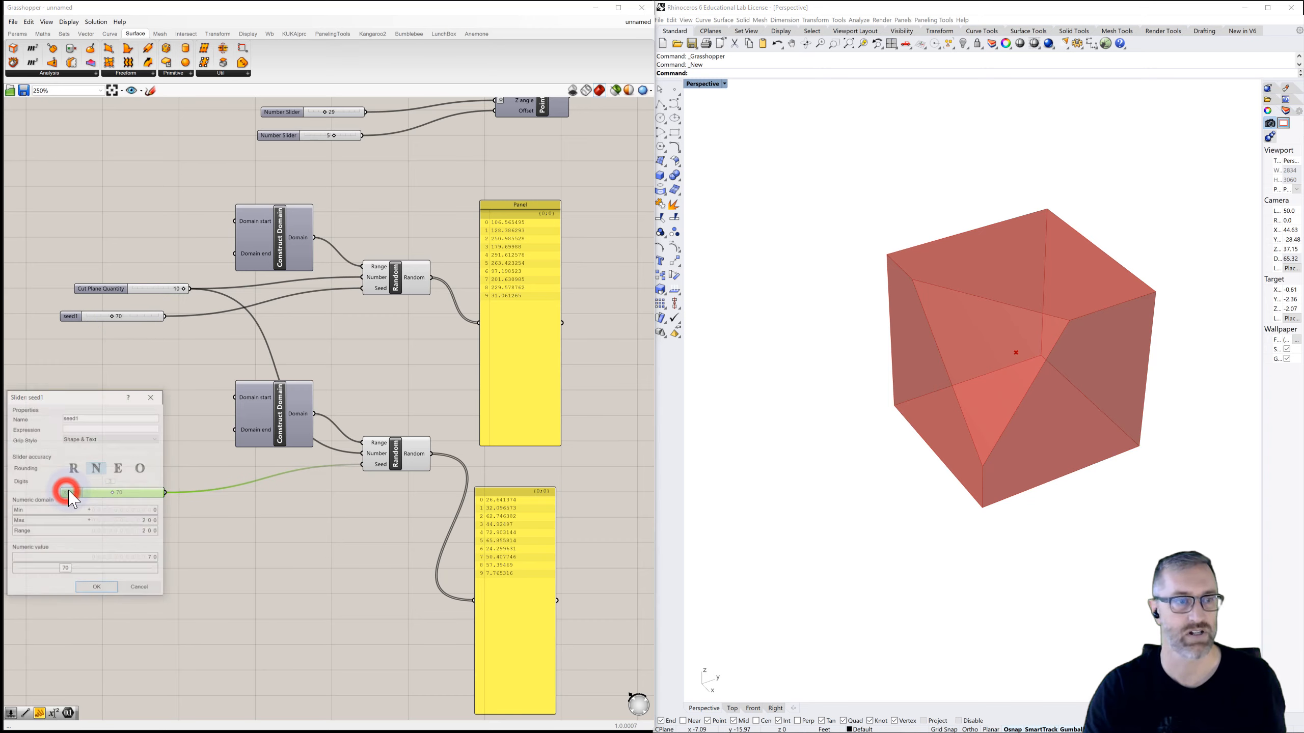
left_click(83, 414)
key("BackSpace")
type("2")
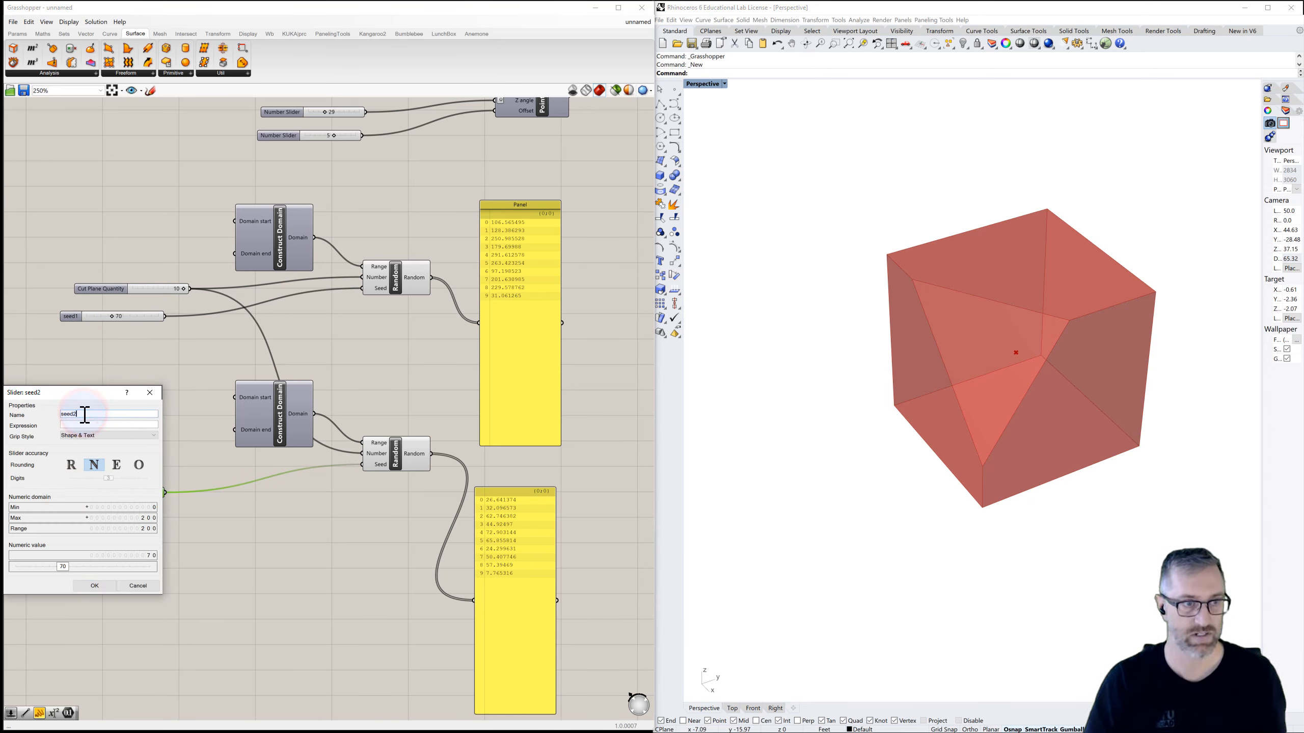
left_click(89, 585)
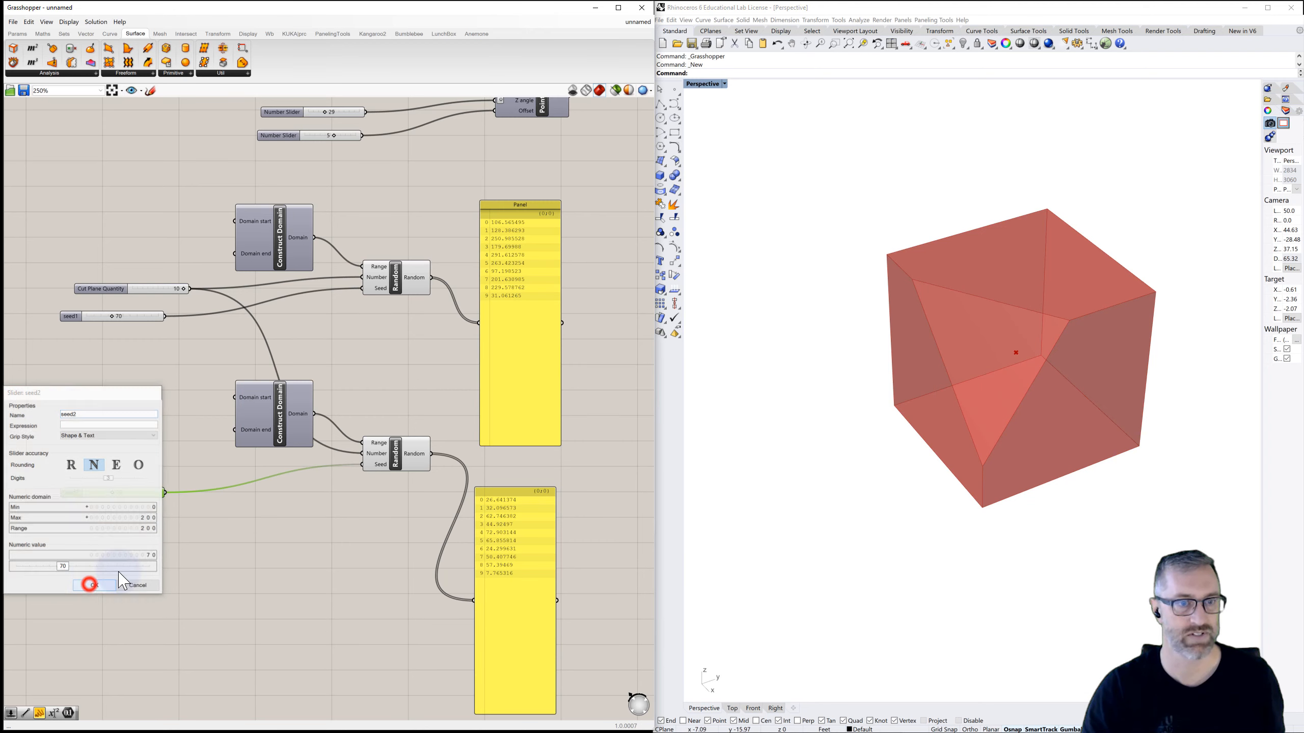
Step: Move the lower Construct Domain component farther from its Random component to clear the Cut Plane Quantity wire
scroll(199, 550, "down", 3)
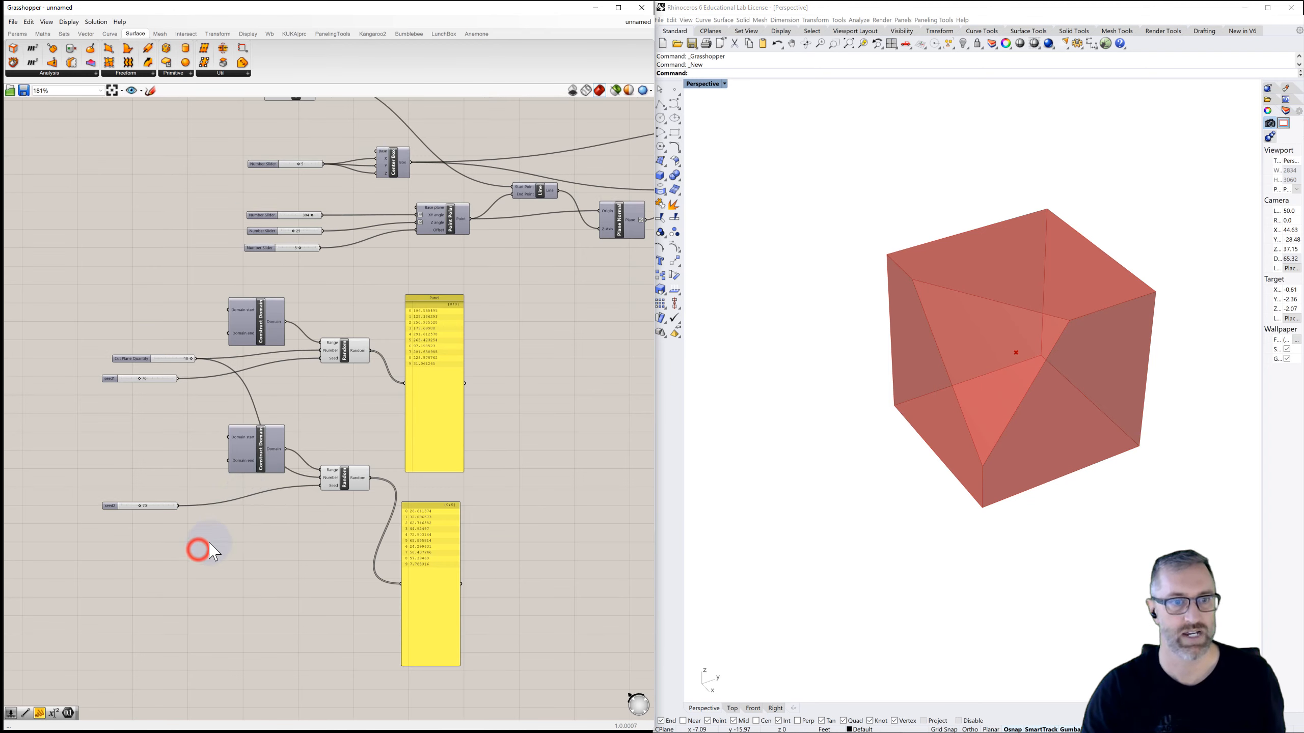
left_click(265, 452)
left_click(312, 425)
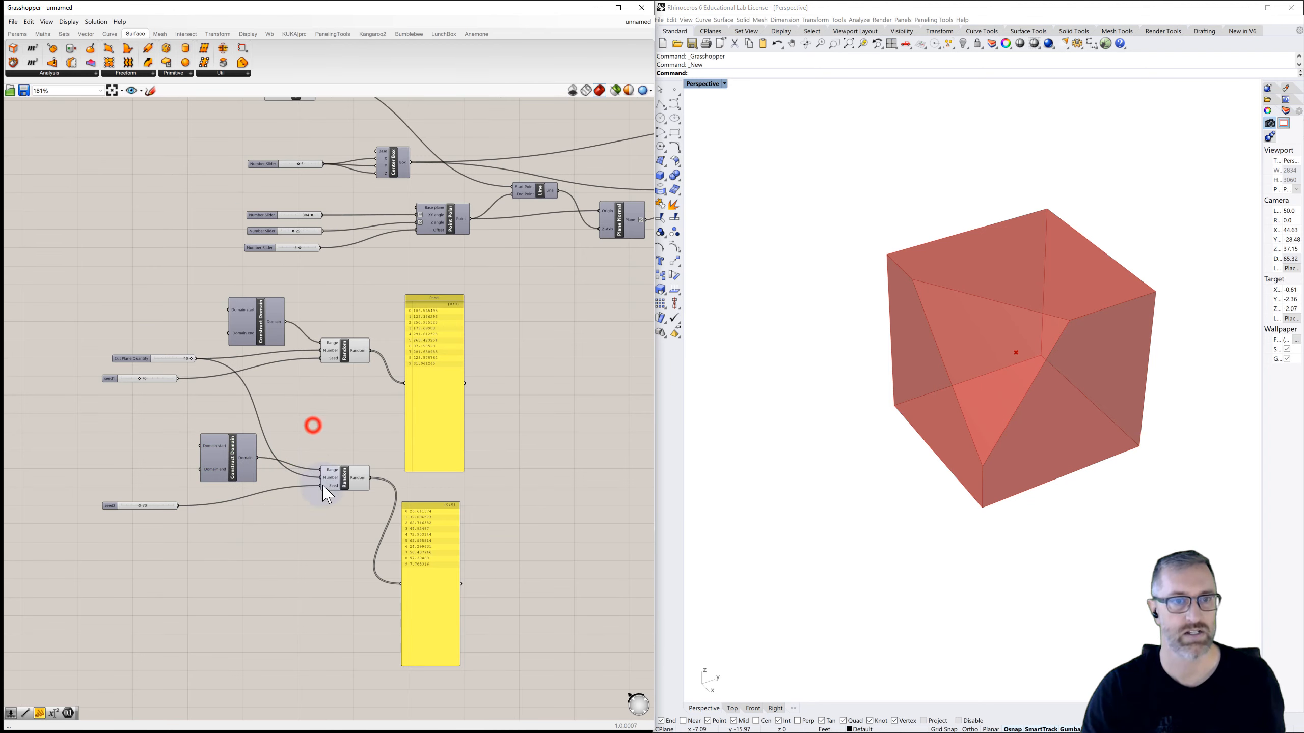
Step: Duplicate the second Construct Domain, Random and seed2 slider set and place the copy below the existing ones
right_click_drag(322, 484, 321, 400)
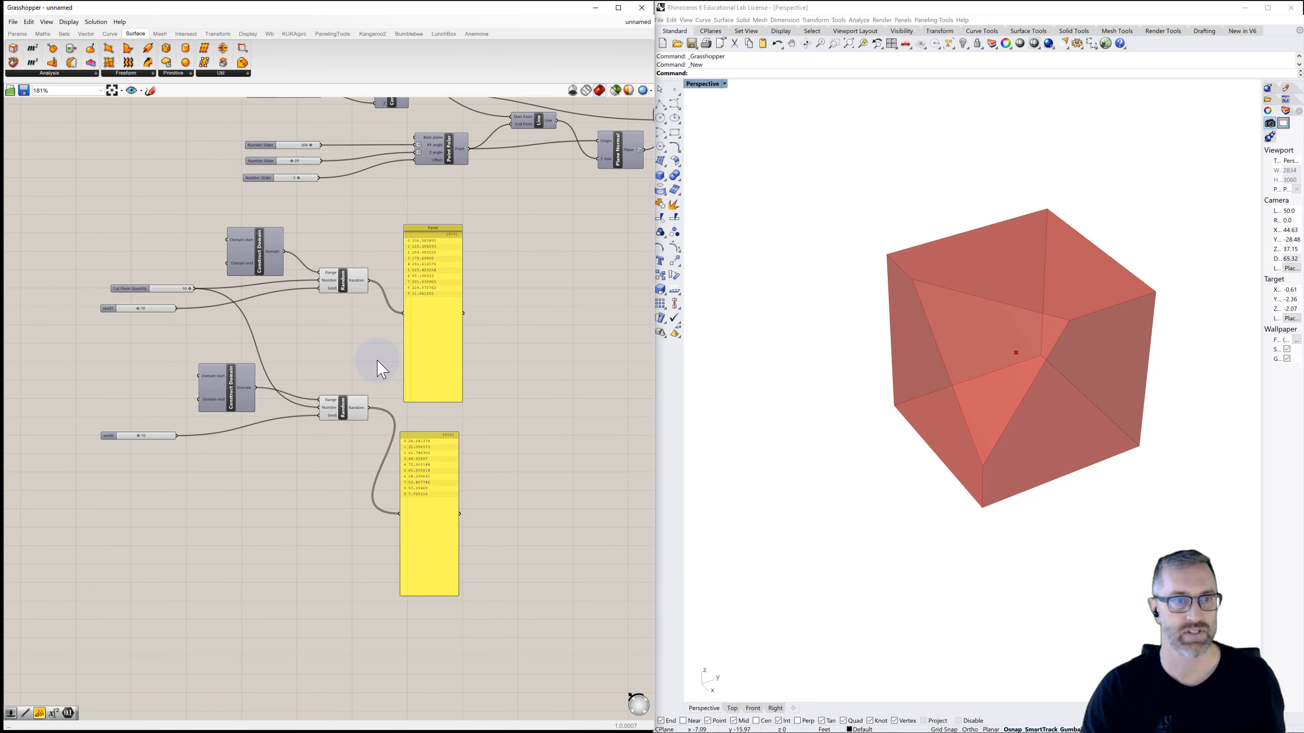
left_click_drag(378, 354, 76, 476)
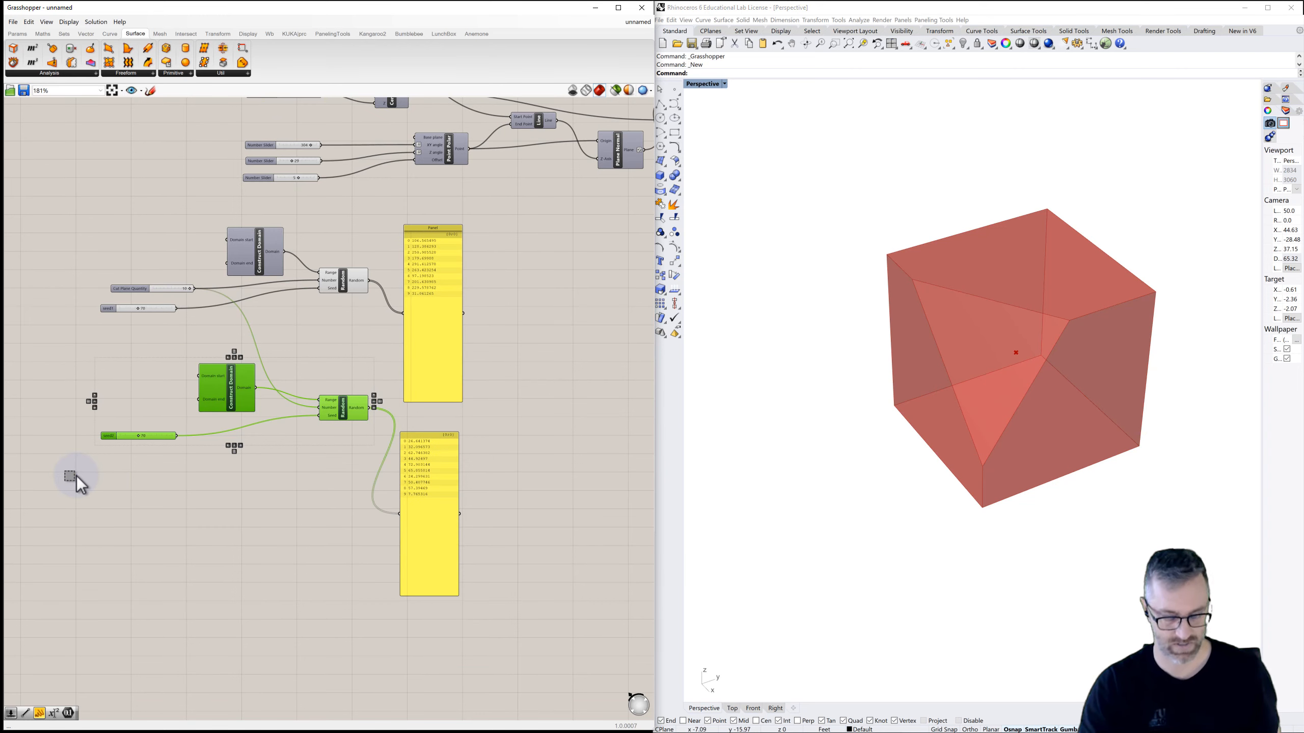
key("ctrl+c")
key("ctrl+v")
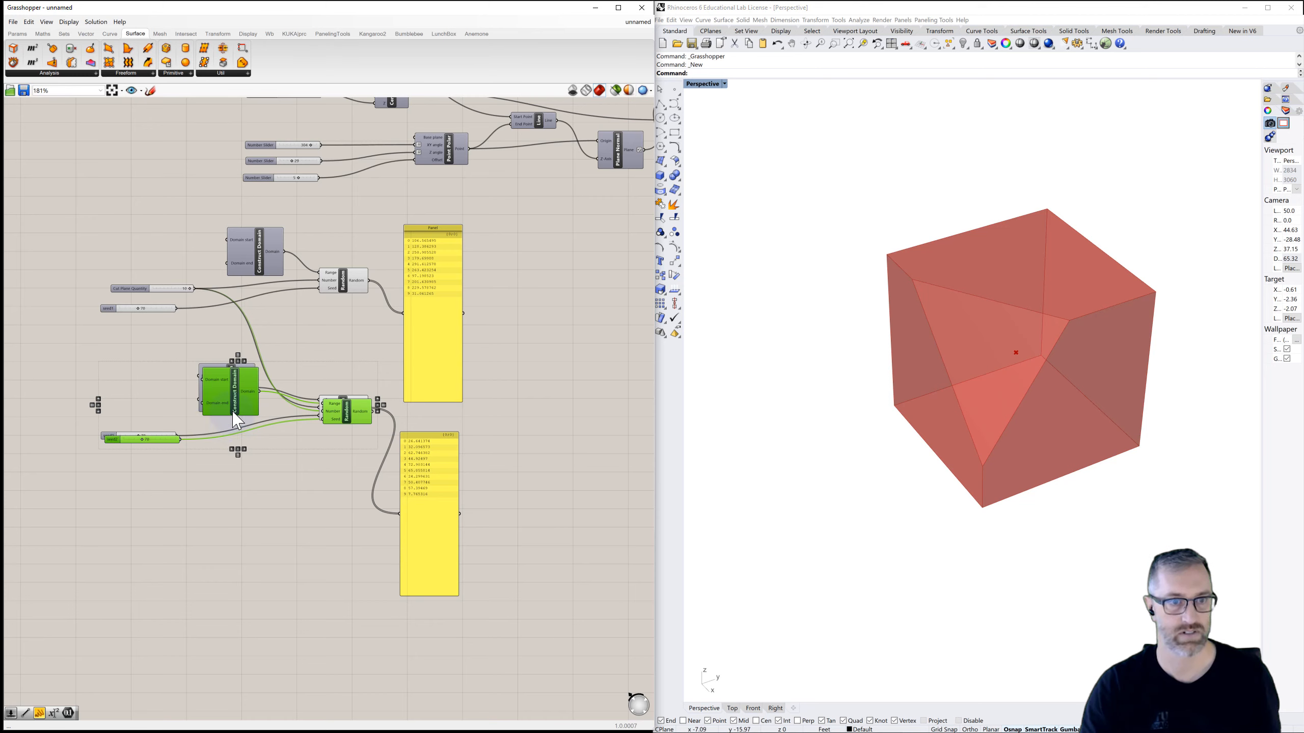
left_click_drag(233, 412, 234, 638)
left_click(315, 568)
right_click_drag(315, 567, 313, 460)
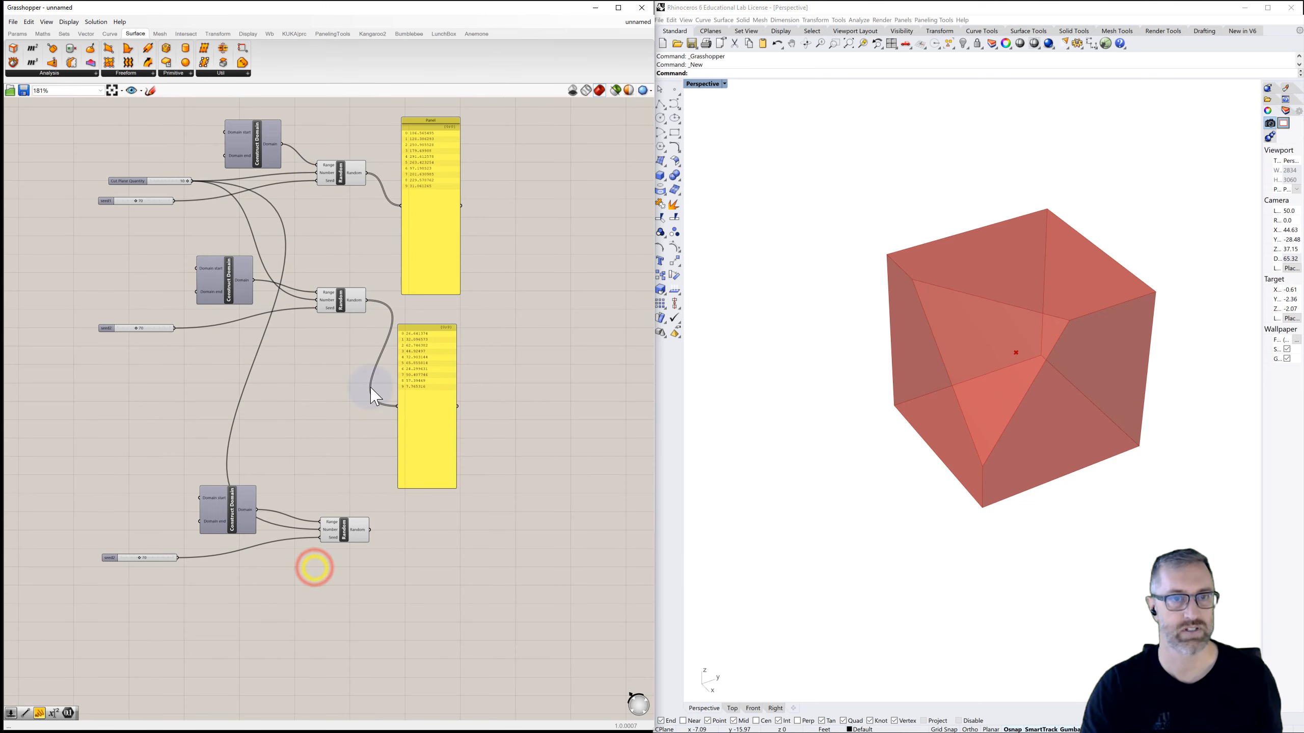
Step: Duplicate the second Random's panel below it and connect the third Random's output to the copy
left_click_drag(408, 328, 429, 460)
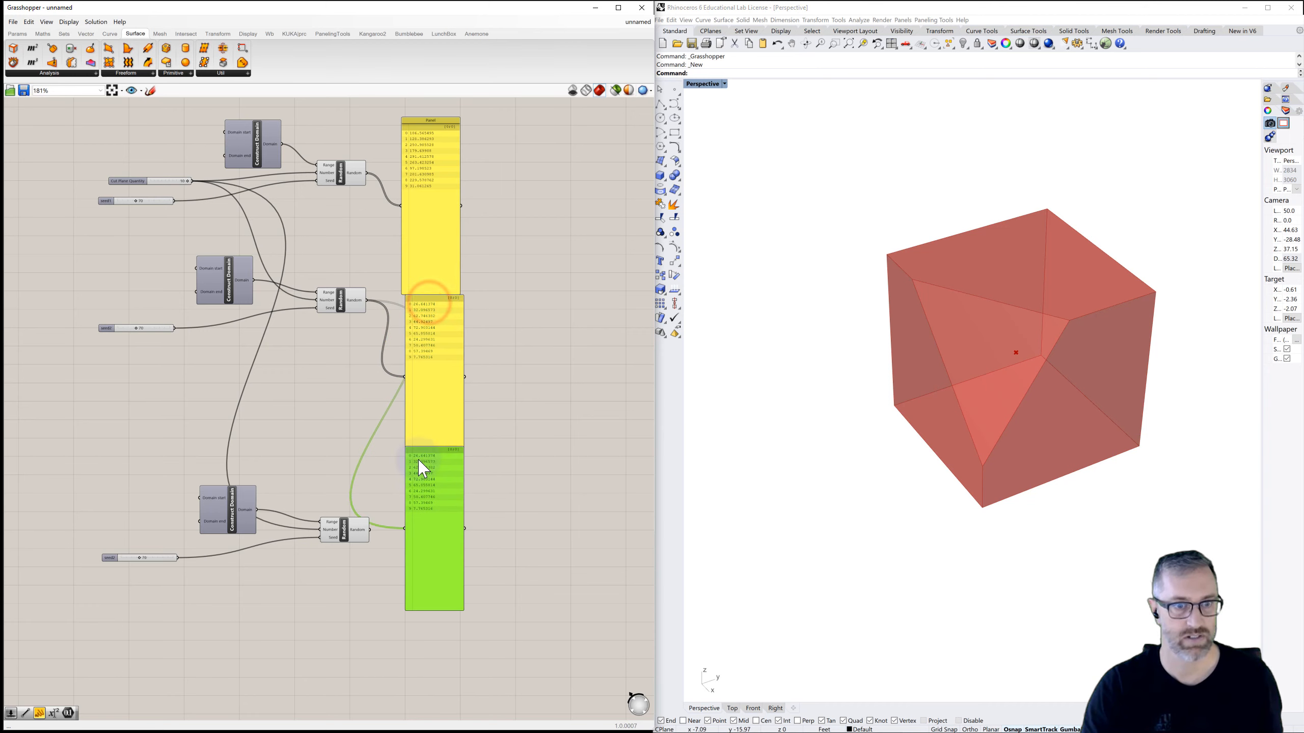
left_click_drag(398, 531, 405, 528)
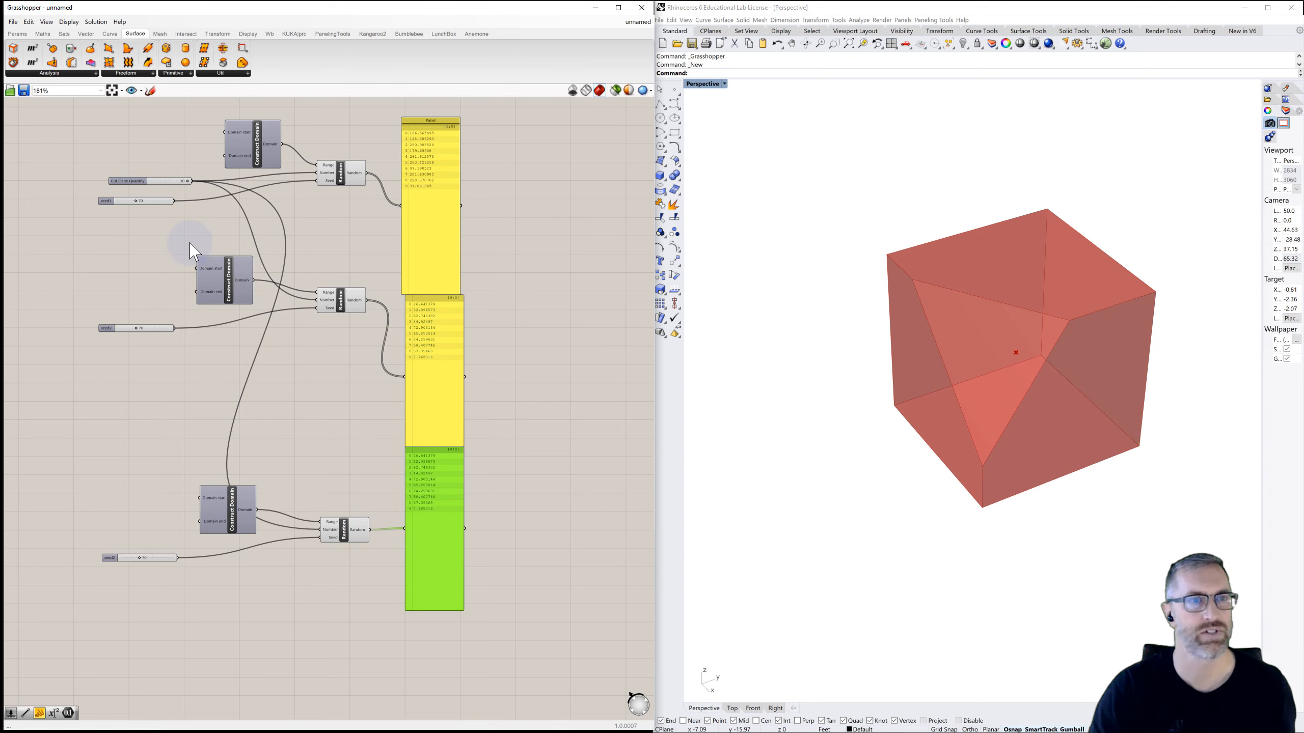
Step: Test the polar point's sliders by varying Offset between 4 and 5 and setting the XY angle to 0
right_click_drag(191, 240, 200, 416)
scroll(327, 248, "up", 3)
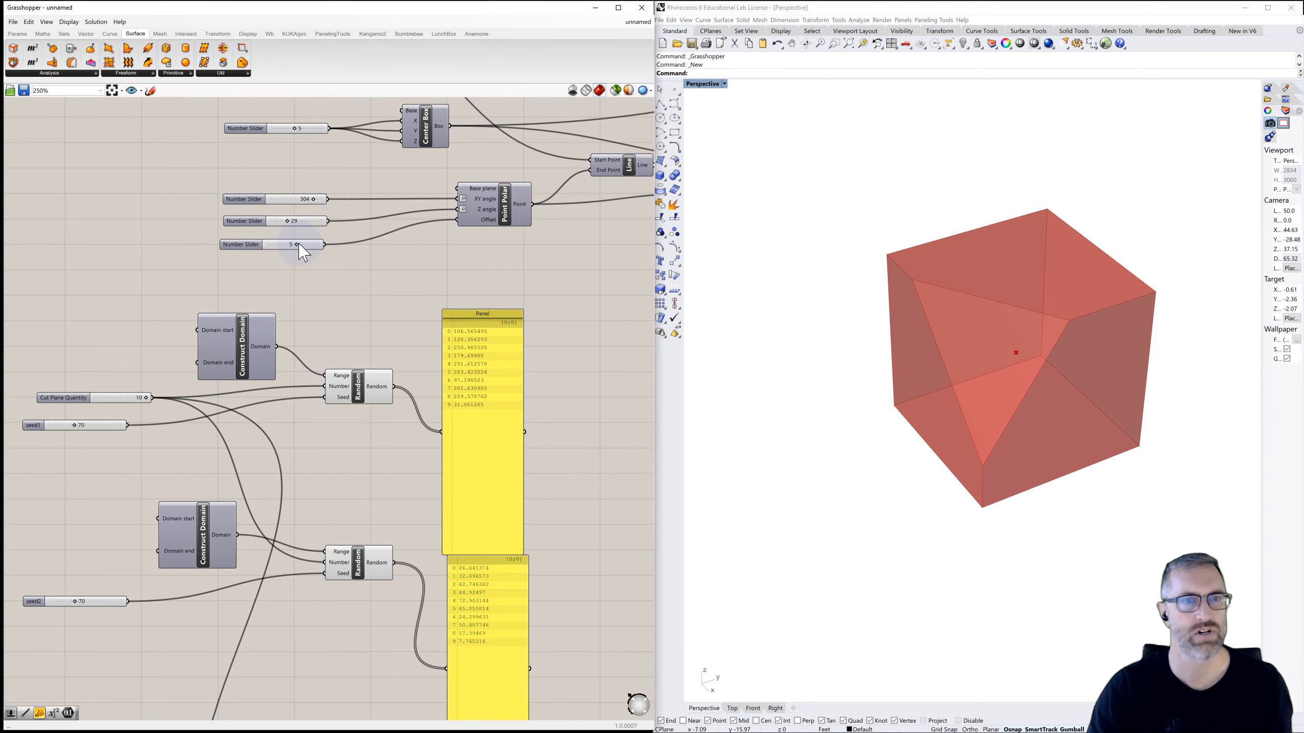
left_click_drag(295, 245, 281, 245)
mouse_move(269, 252)
left_mouse_down()
mouse_move(254, 253)
mouse_move(333, 254)
mouse_move(257, 254)
mouse_move(289, 254)
left_mouse_up()
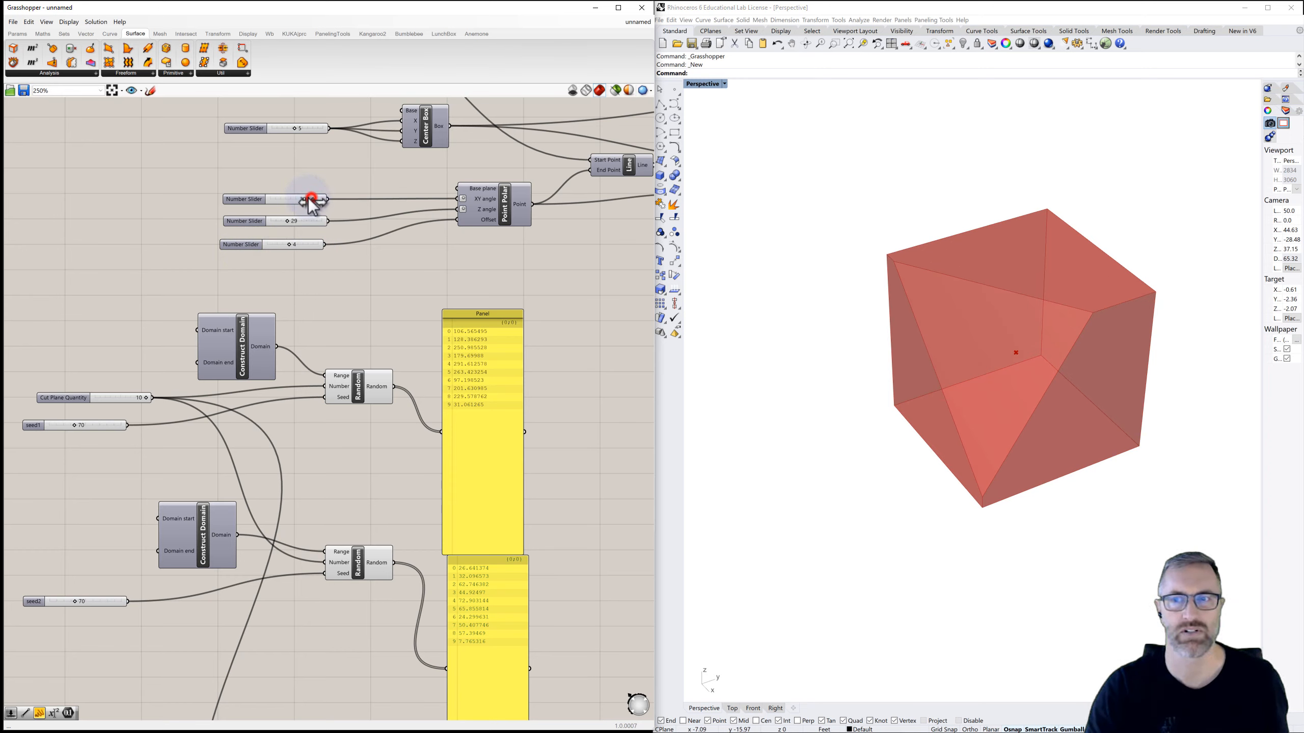
left_click_drag(311, 200, 296, 245)
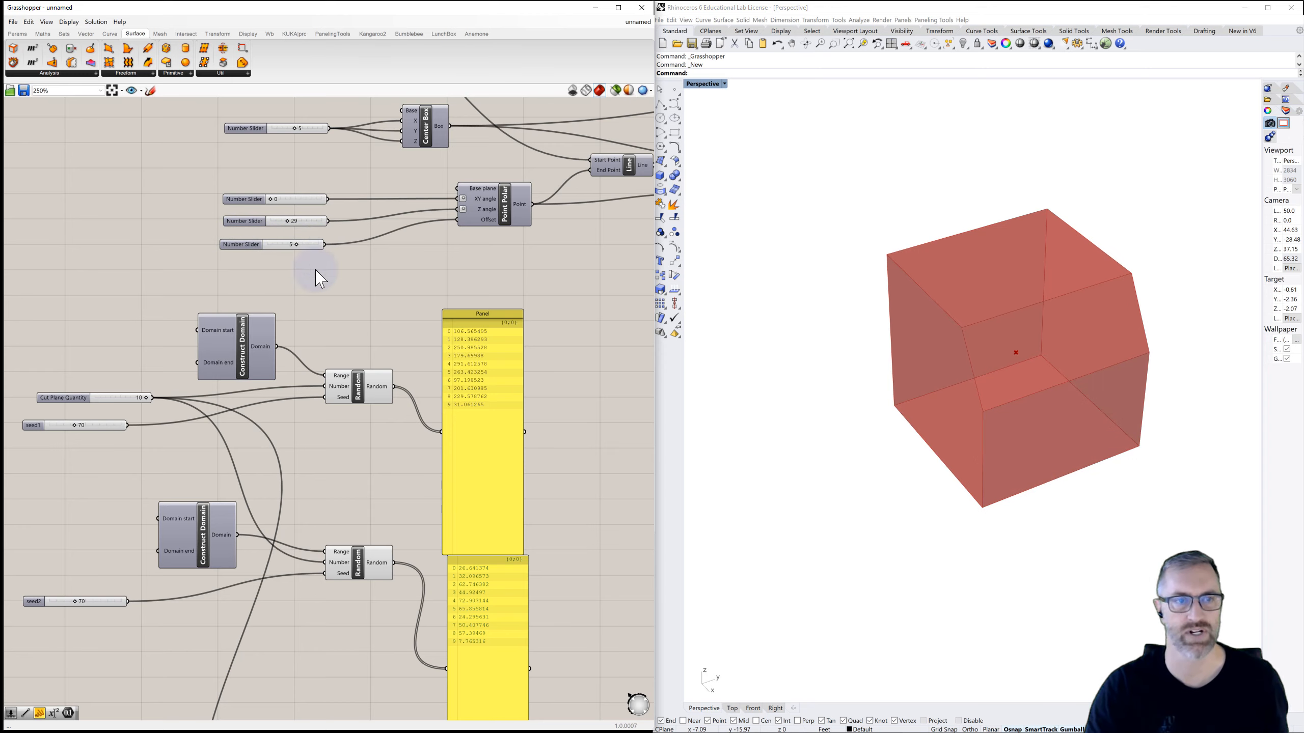
Step: Enter a new Domain start value for the third Construct Domain component
scroll(339, 288, "down", 5)
scroll(306, 417, "up", 8)
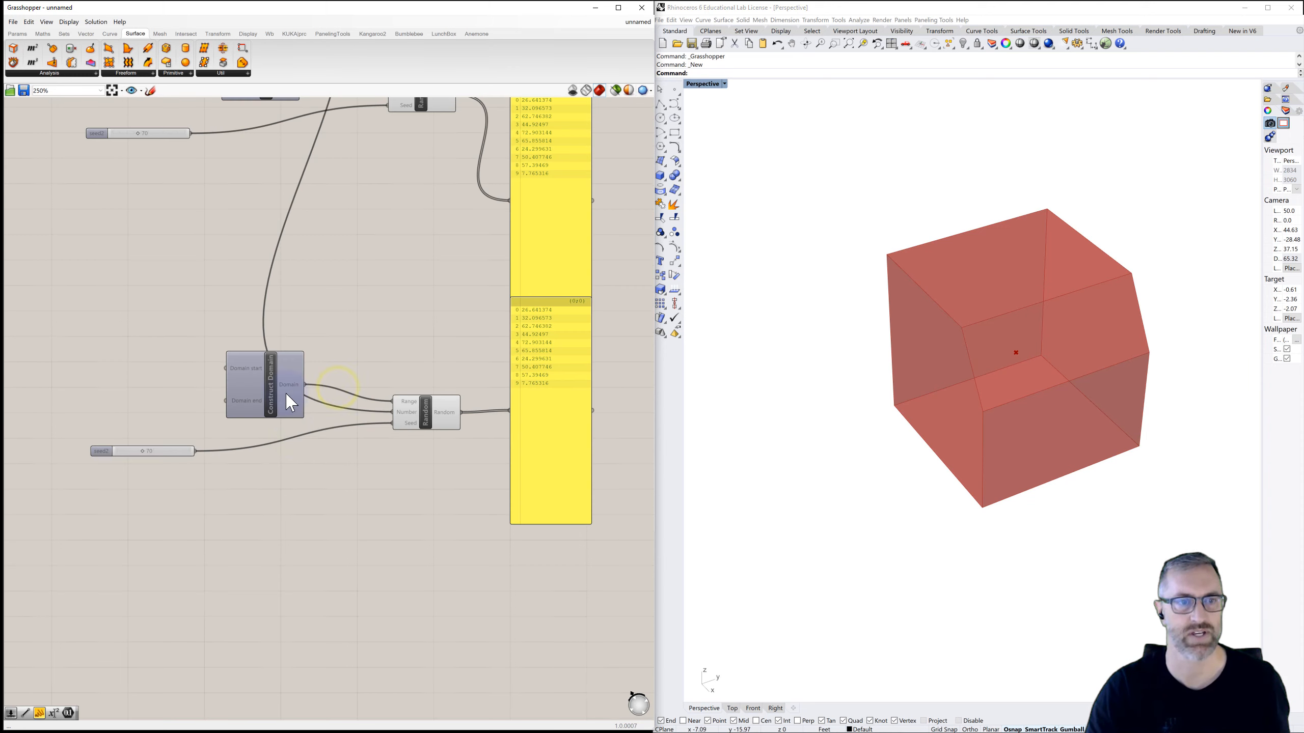
right_click(223, 370)
left_click(261, 447)
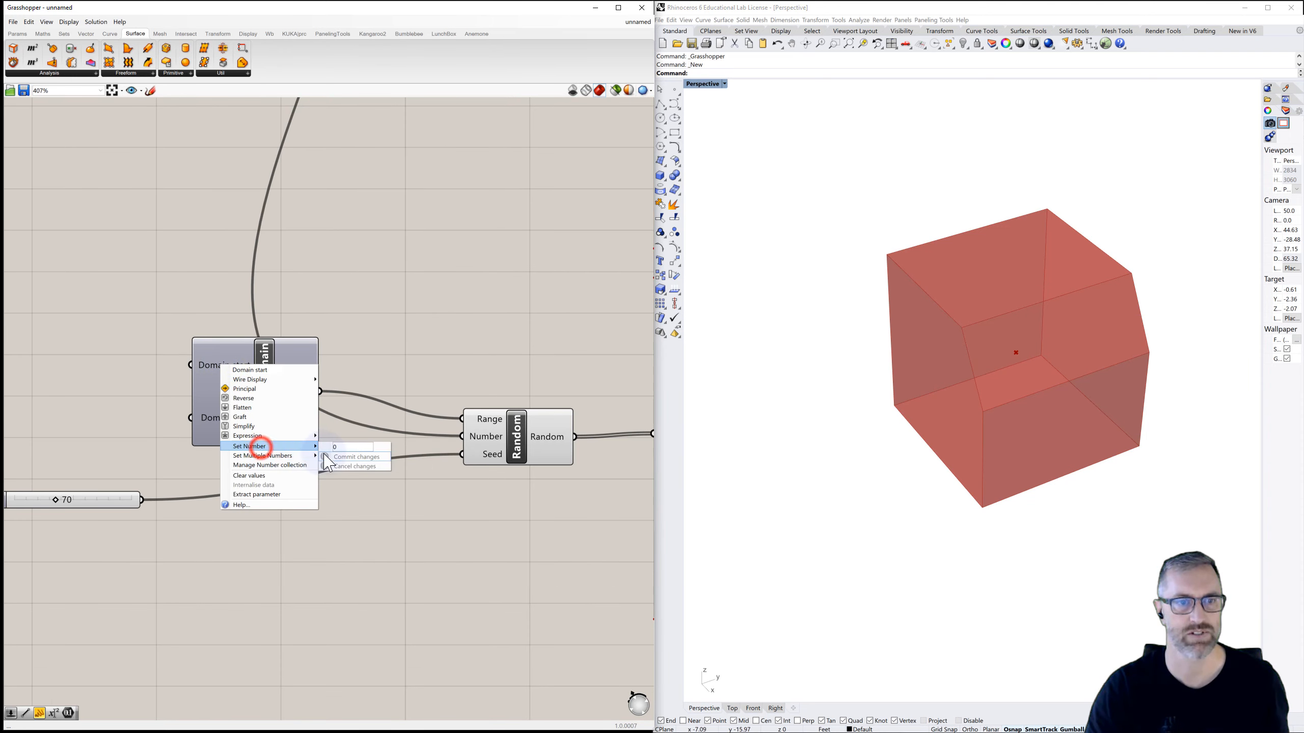
left_click(308, 448)
left_click_drag(340, 447, 318, 447)
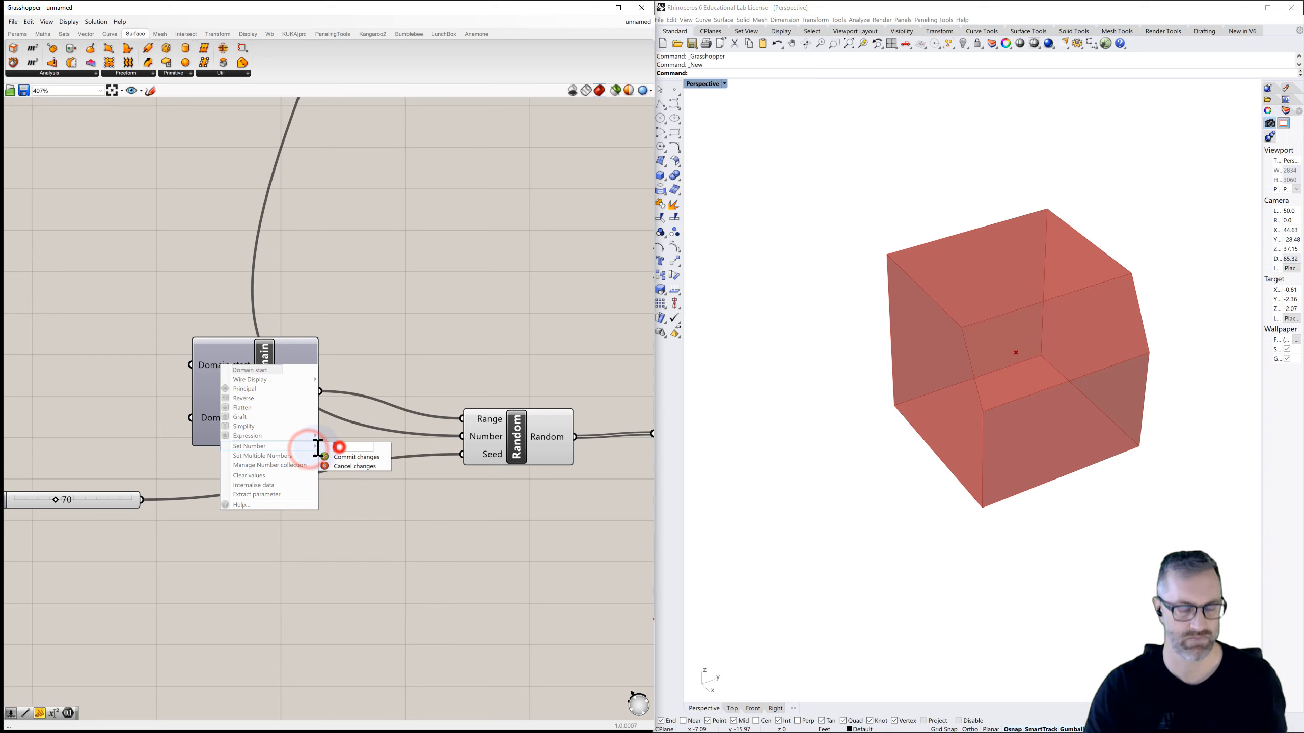
left_click(360, 456)
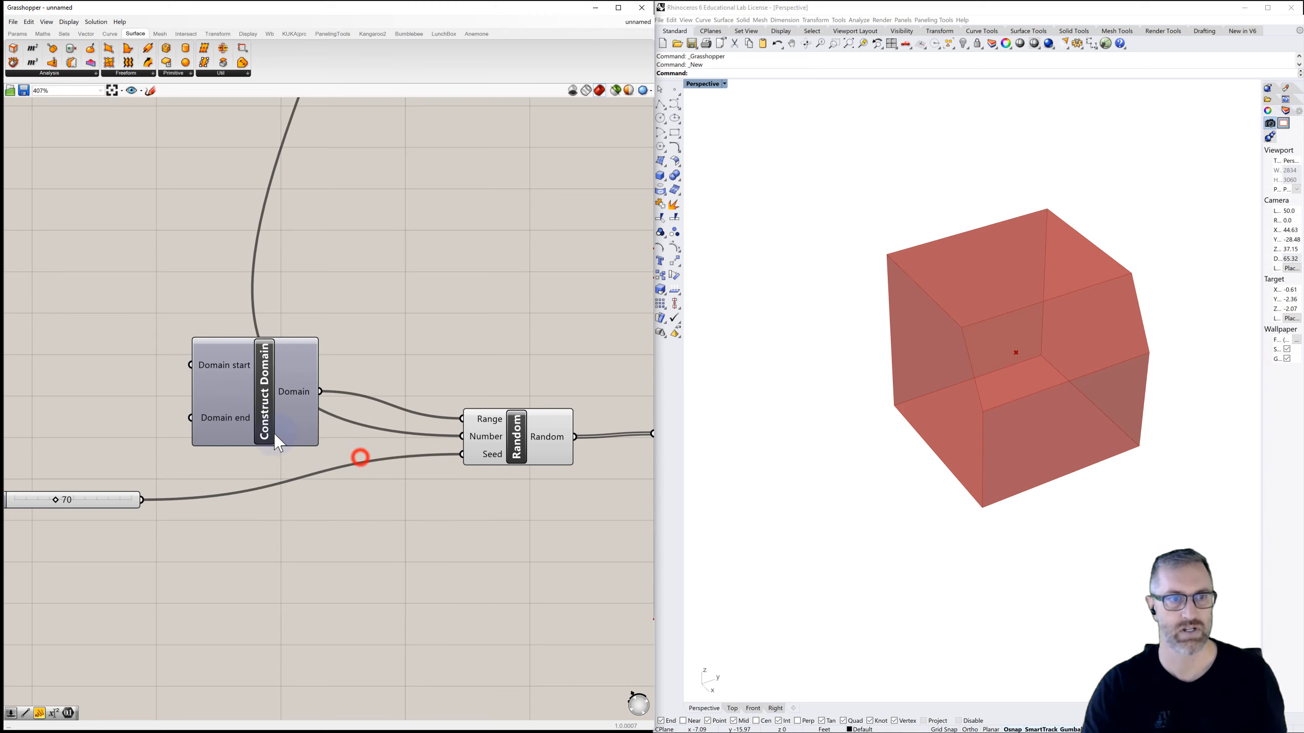
Step: Set the third Construct Domain's Domain end value to 8
left_click(228, 417)
right_click(224, 416)
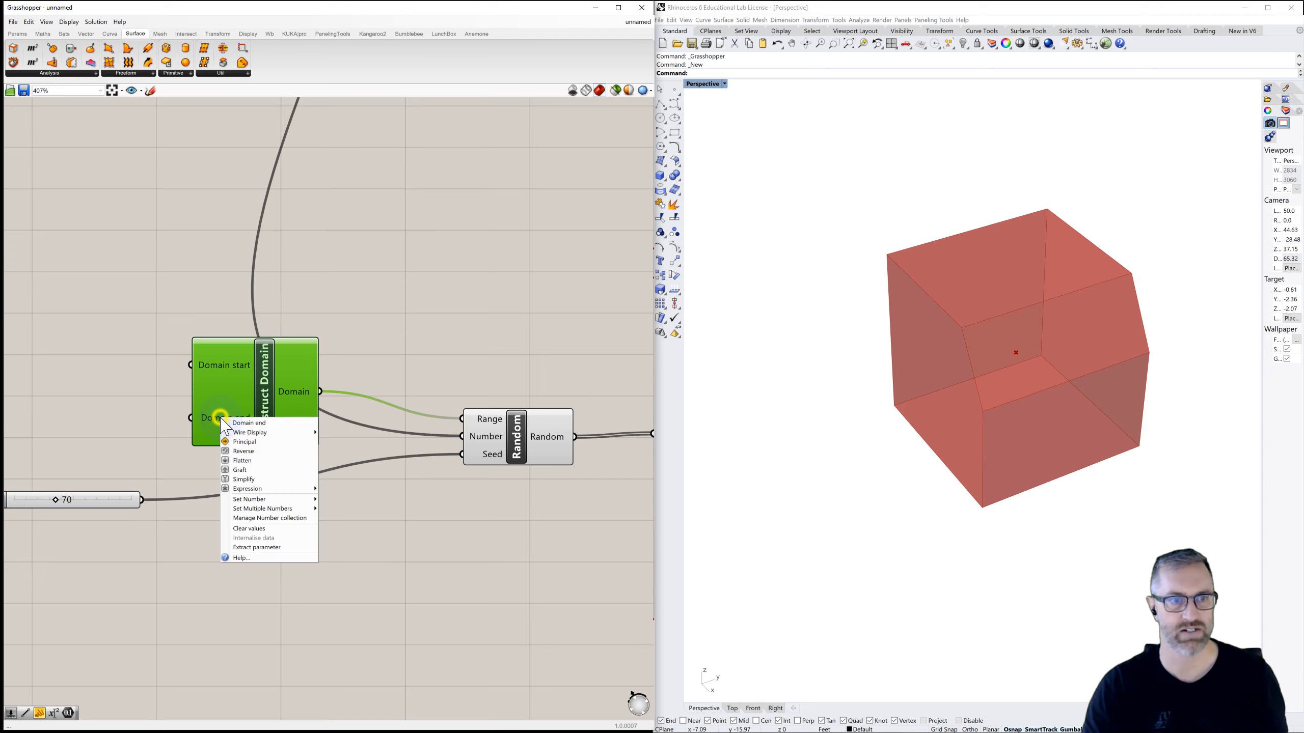
left_click(249, 499)
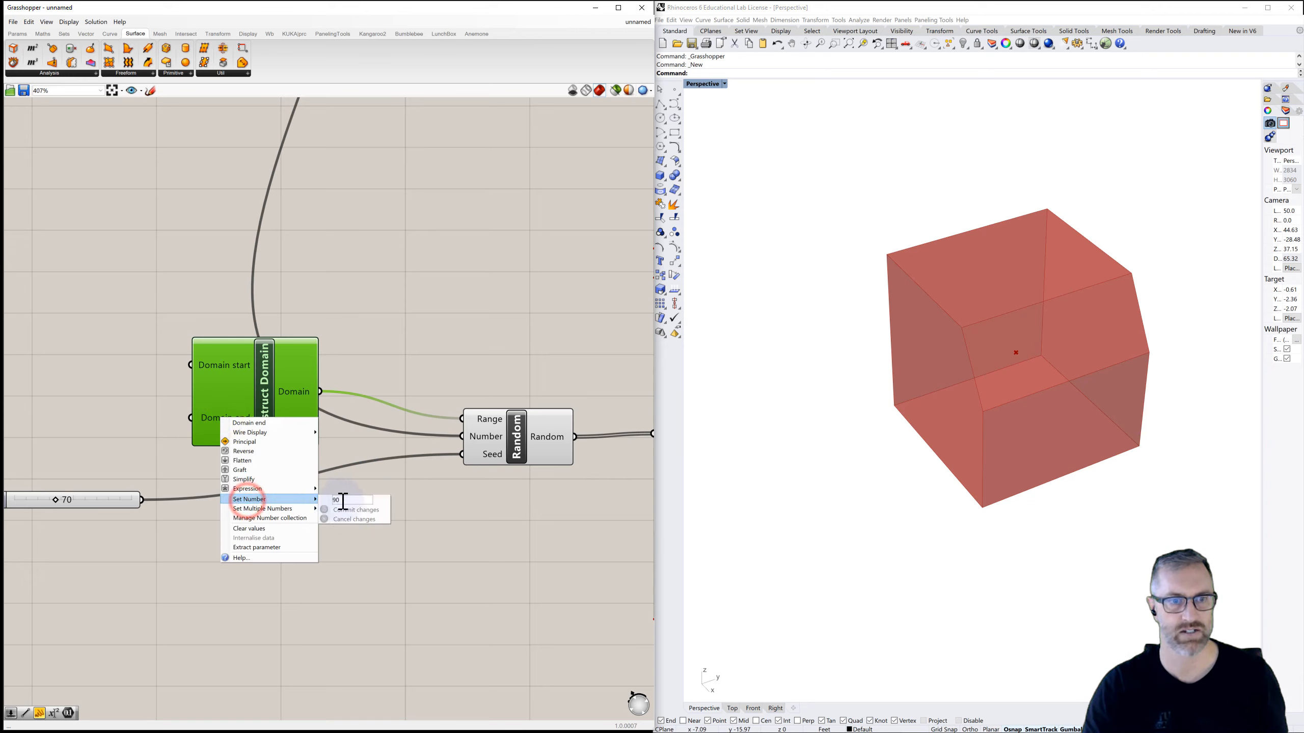
left_click_drag(346, 500, 321, 500)
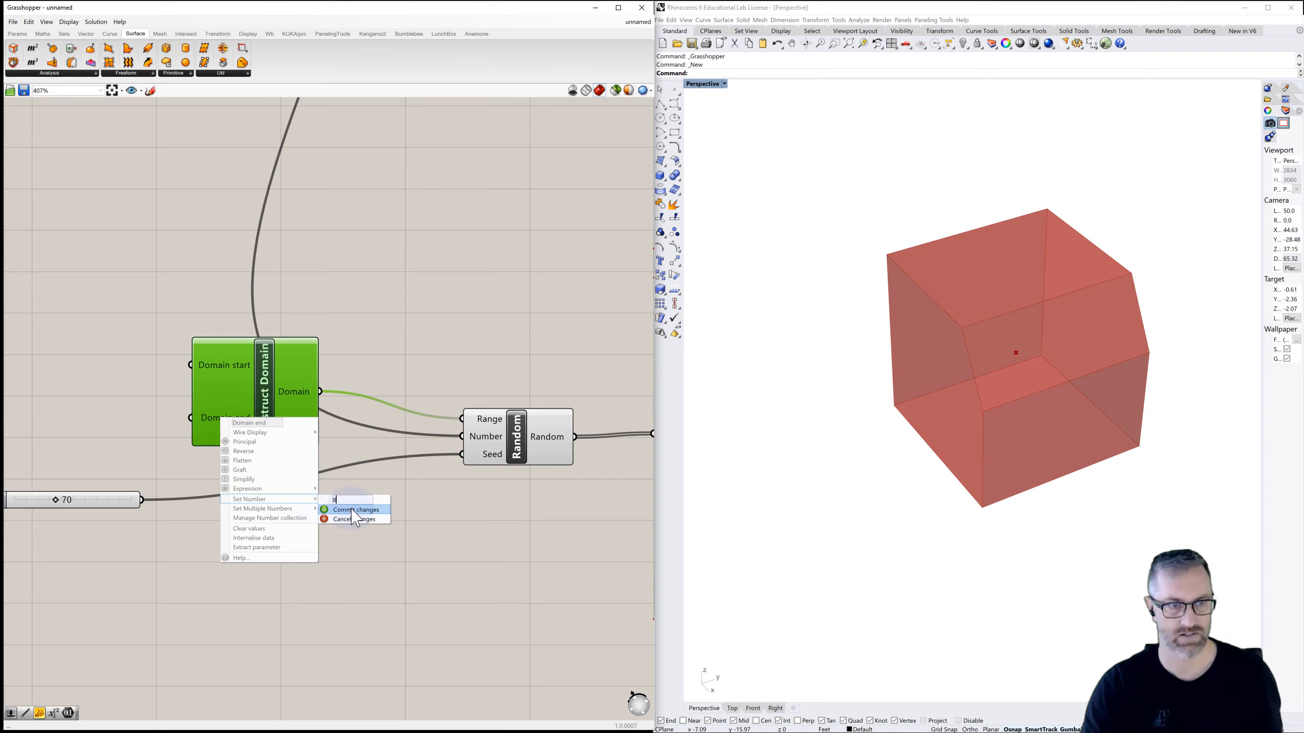
left_click(349, 509)
left_click(308, 501)
scroll(233, 501, "down", 3)
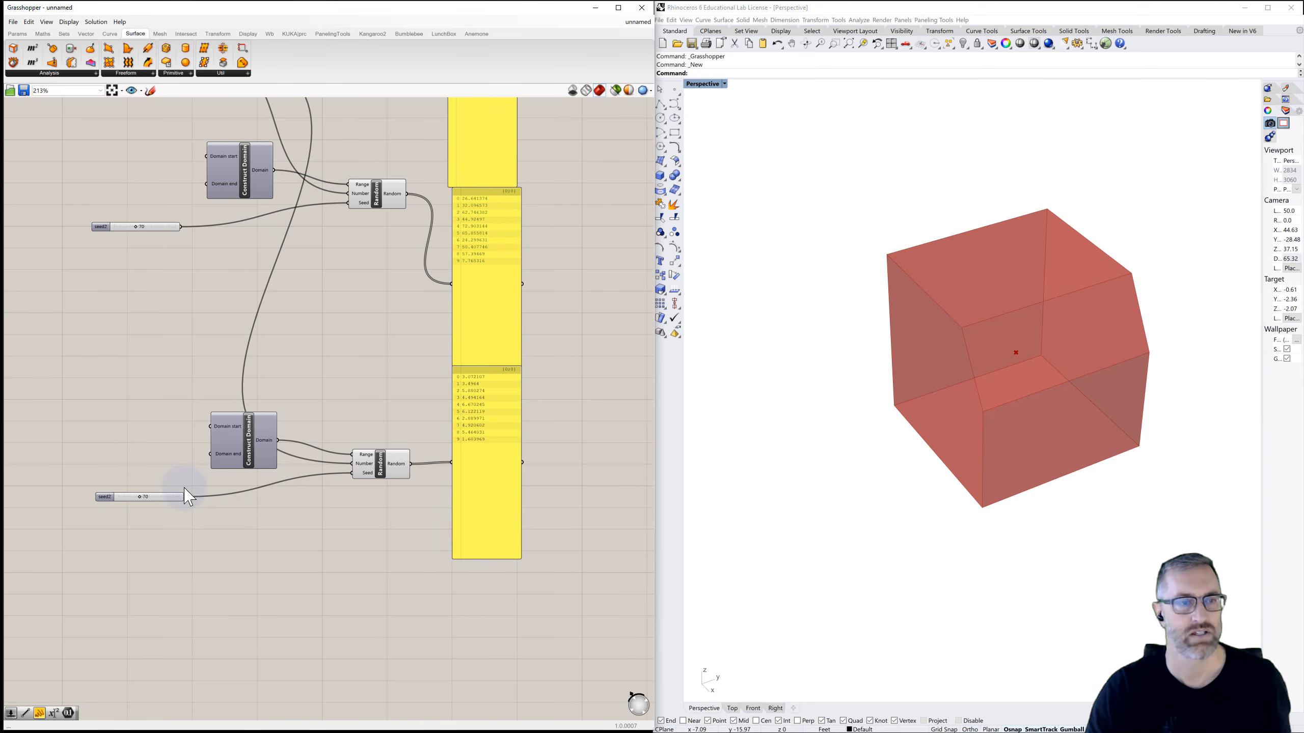
Step: Rename the third Random's seed slider as seed3
double_click(102, 496)
scroll(102, 496, "up", 2)
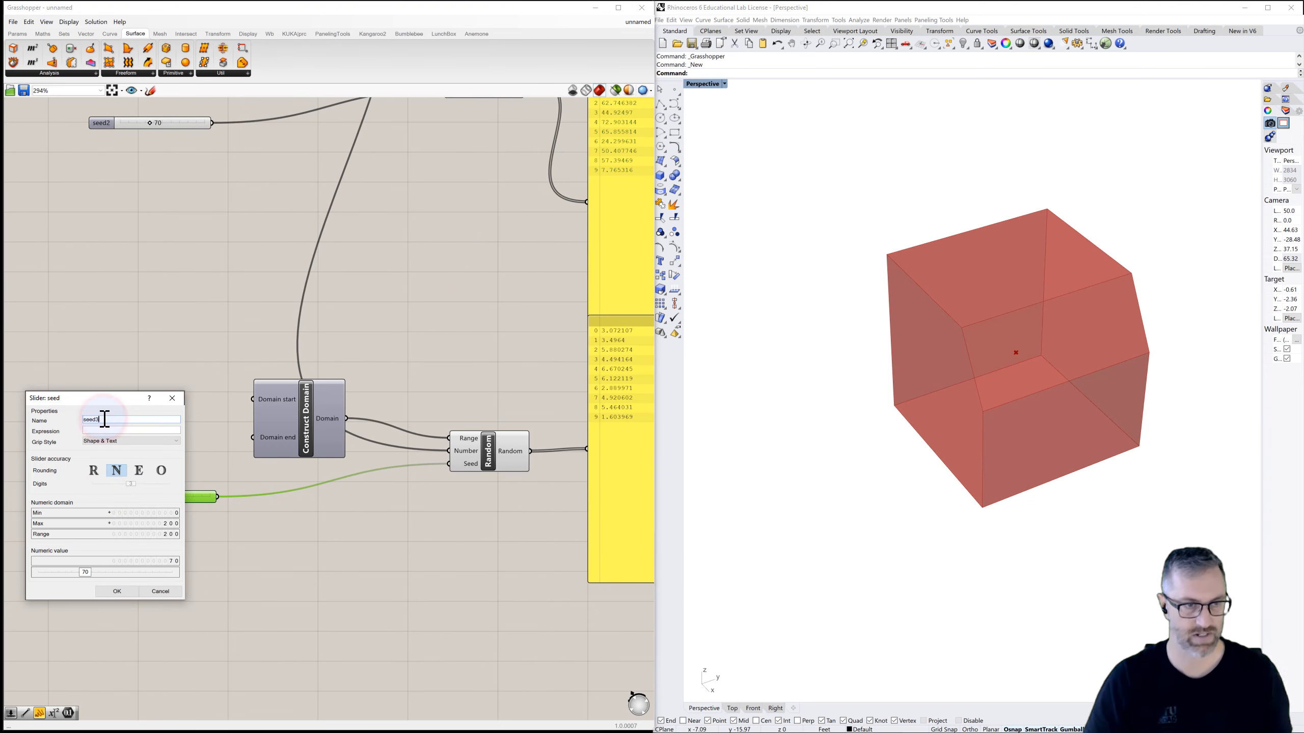
left_click(120, 590)
Step: Give the three Random components different seeds: seed1 at 37, seed2 at 155 and seed3 at 140
right_click_drag(179, 284, 160, 370)
scroll(209, 408, "down", 1)
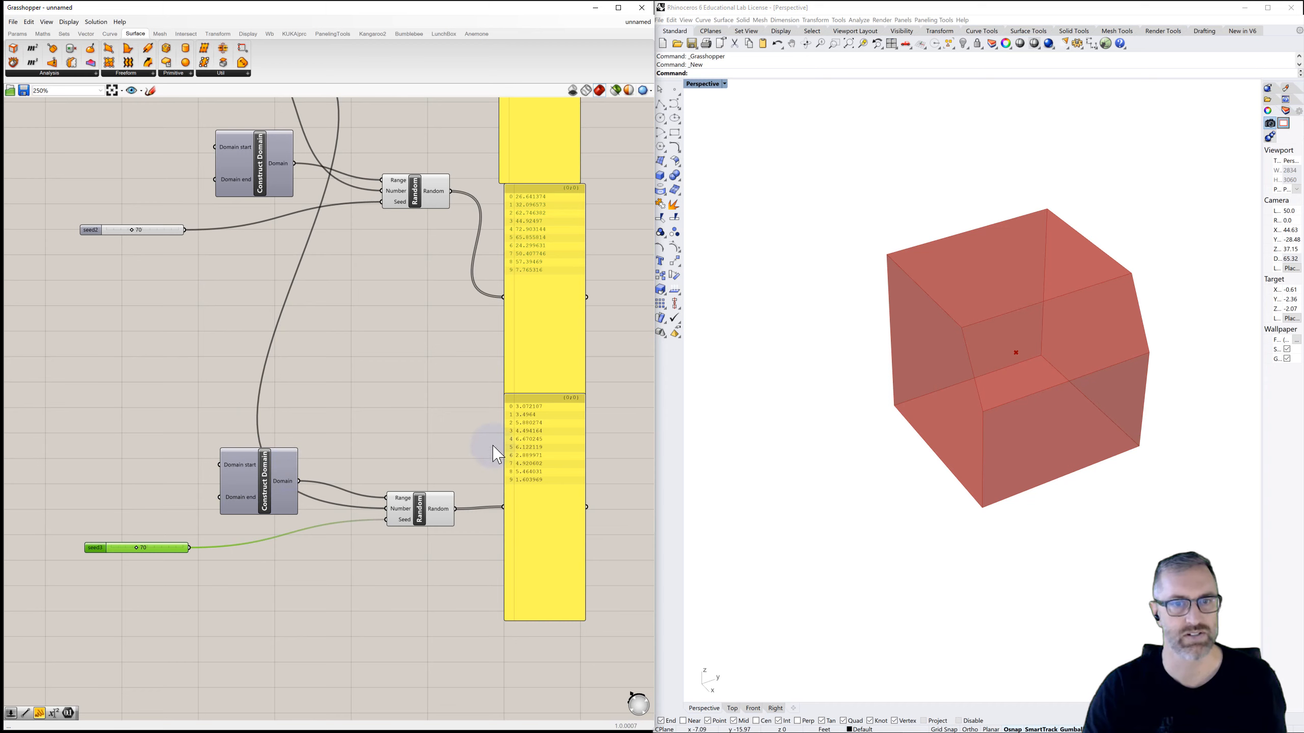
right_click_drag(460, 391, 425, 538)
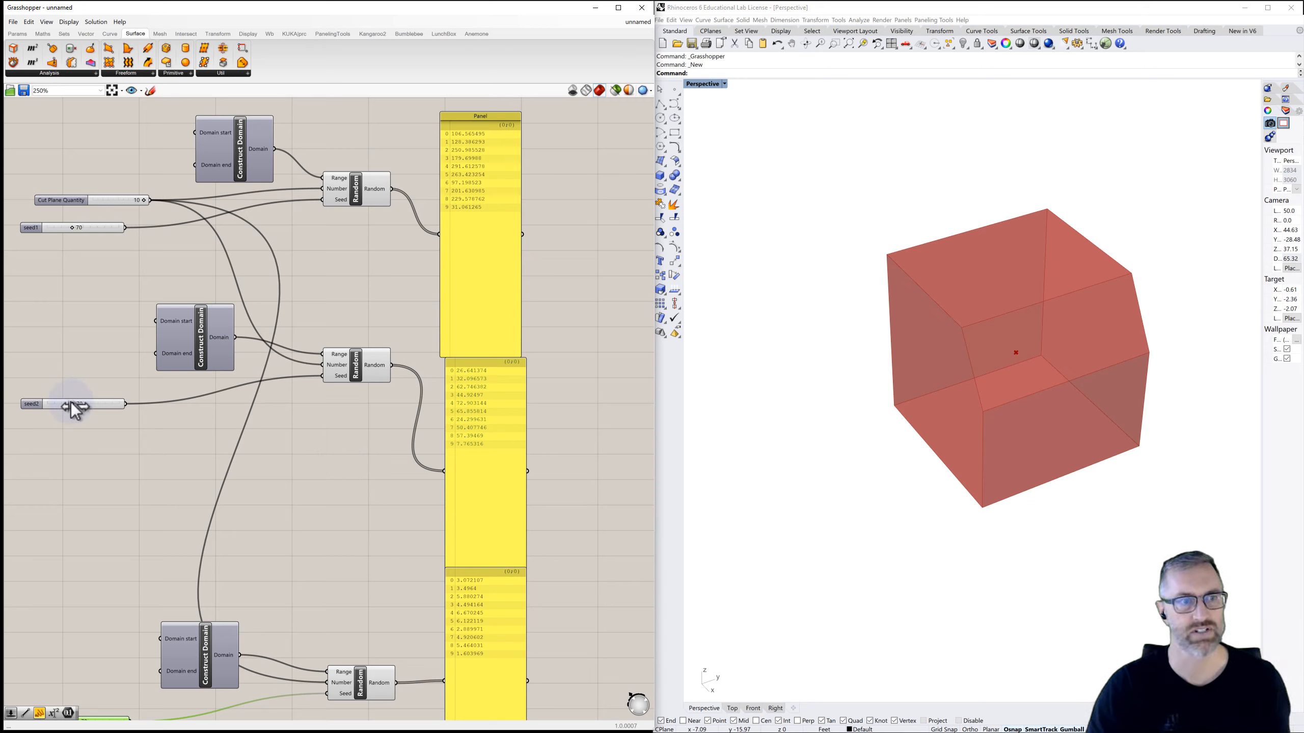
left_click_drag(73, 404, 106, 404)
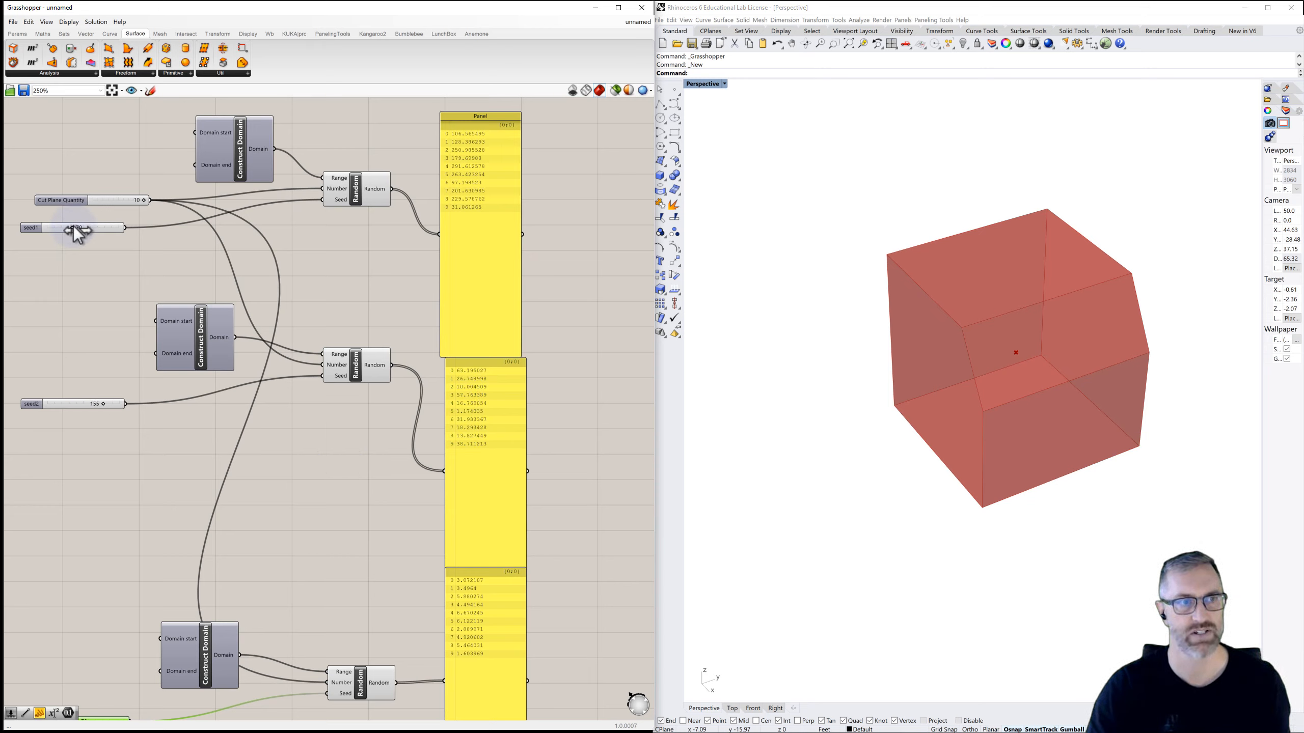
left_click_drag(68, 230, 61, 230)
right_click_drag(99, 333, 117, 261)
scroll(117, 262, "down", 1)
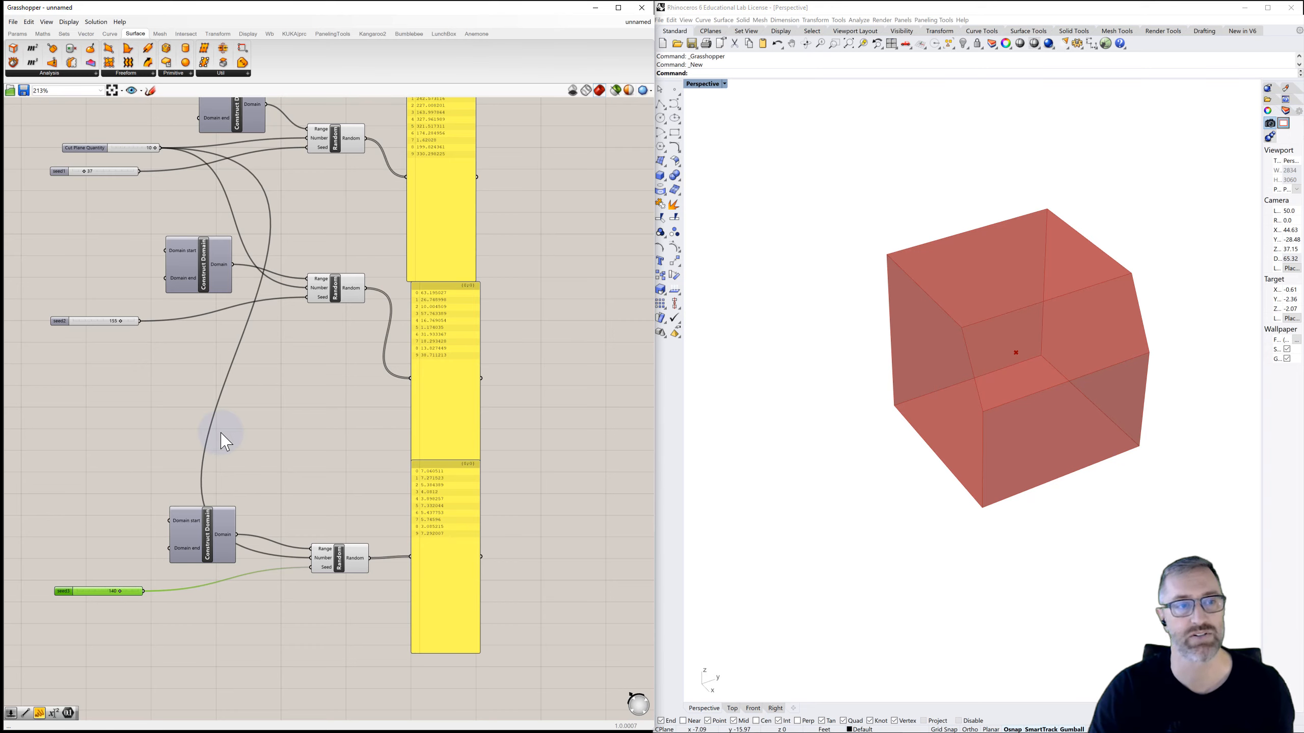
Step: Delete the three panels attached to the Random outputs
scroll(233, 437, "down", 1)
right_click_drag(230, 416, 208, 583)
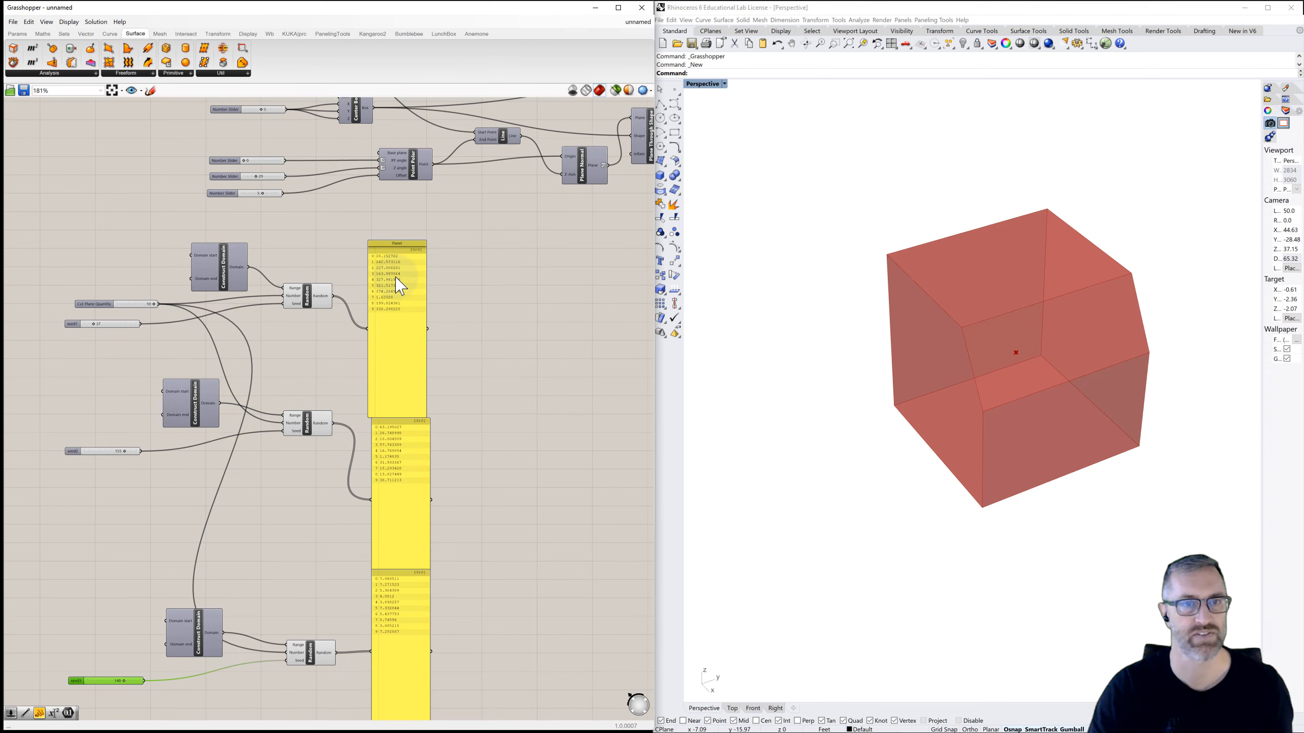
left_click_drag(482, 235, 398, 453)
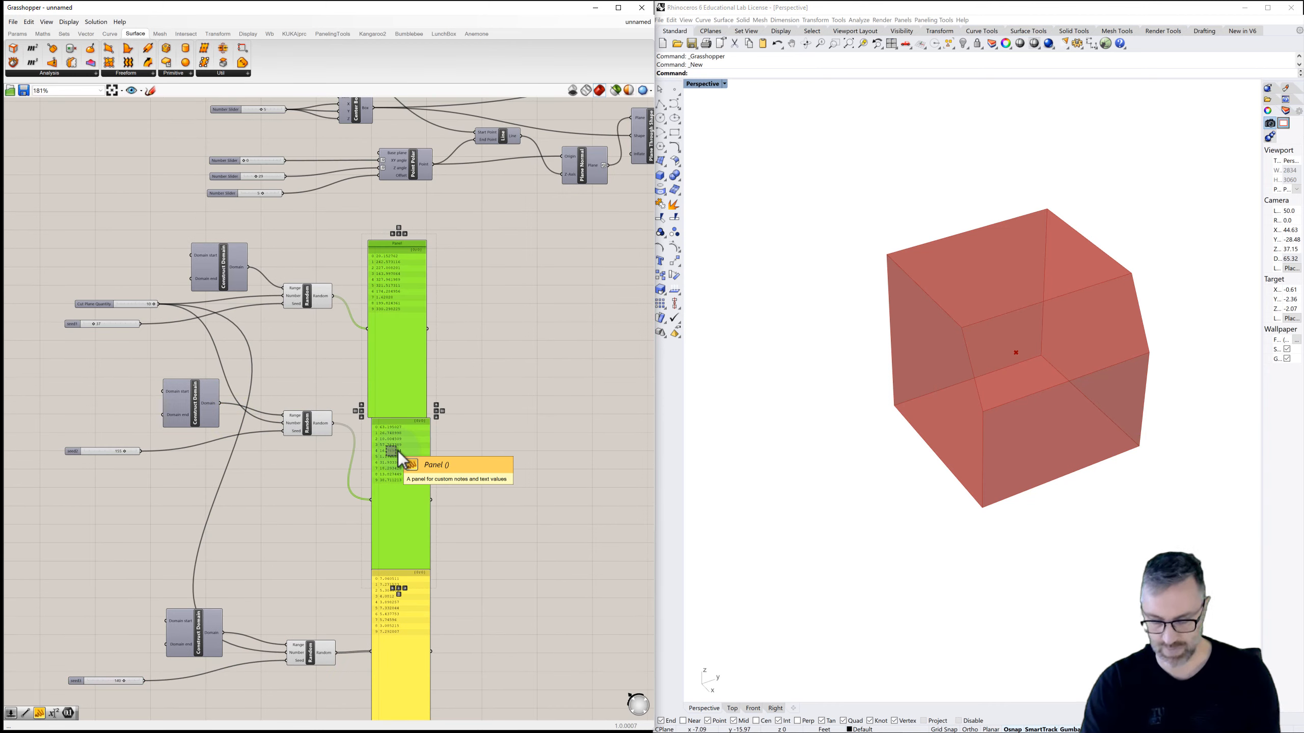
key("Delete")
left_click(420, 599)
key("Delete")
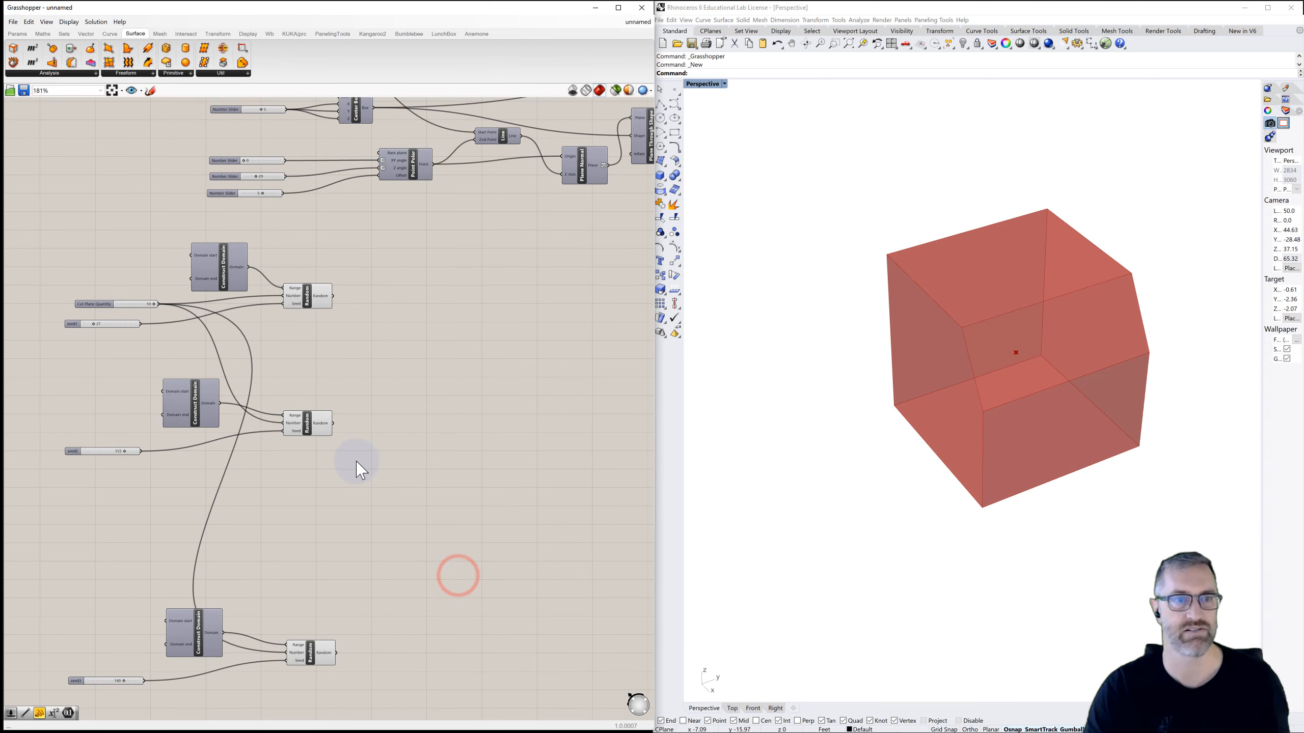
Step: Connect the first Random's output to Point Polar's XY angle input and delete the disconnected angle slider
scroll(299, 231, "up", 1)
right_click_drag(284, 235, 320, 276)
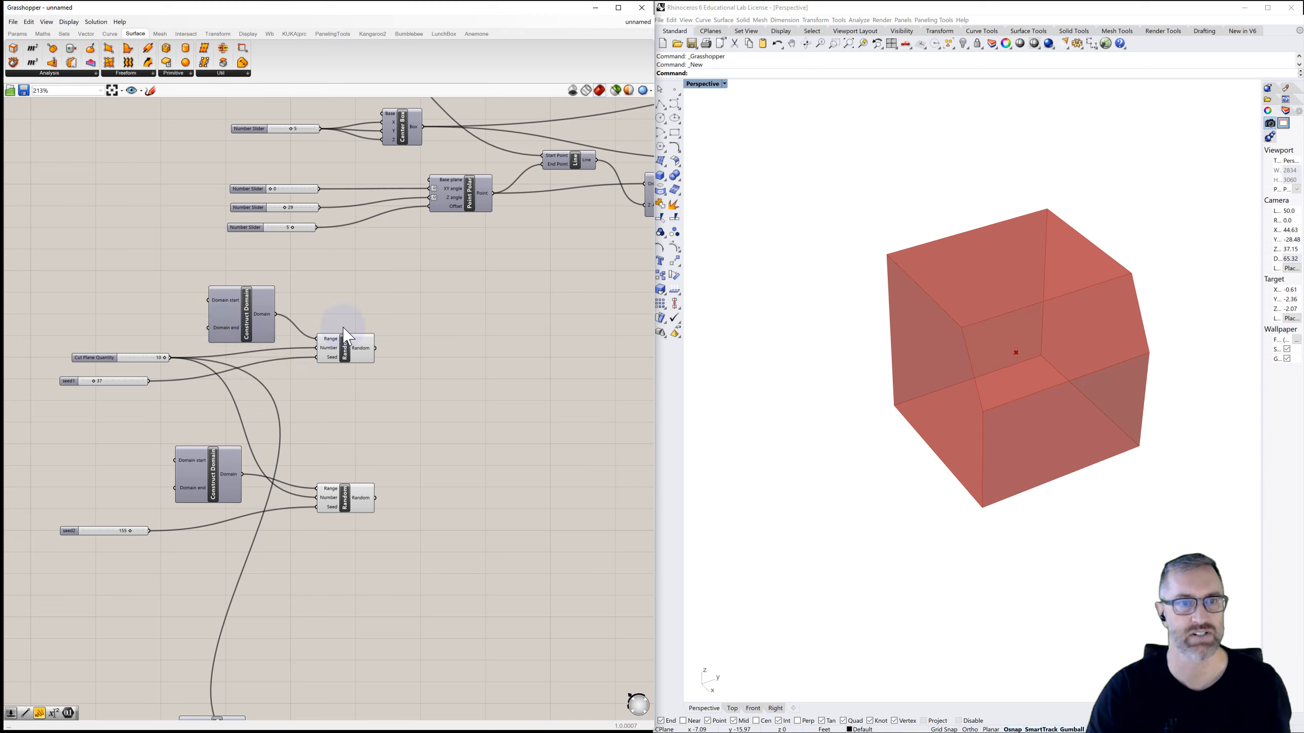
left_click_drag(375, 348, 436, 188)
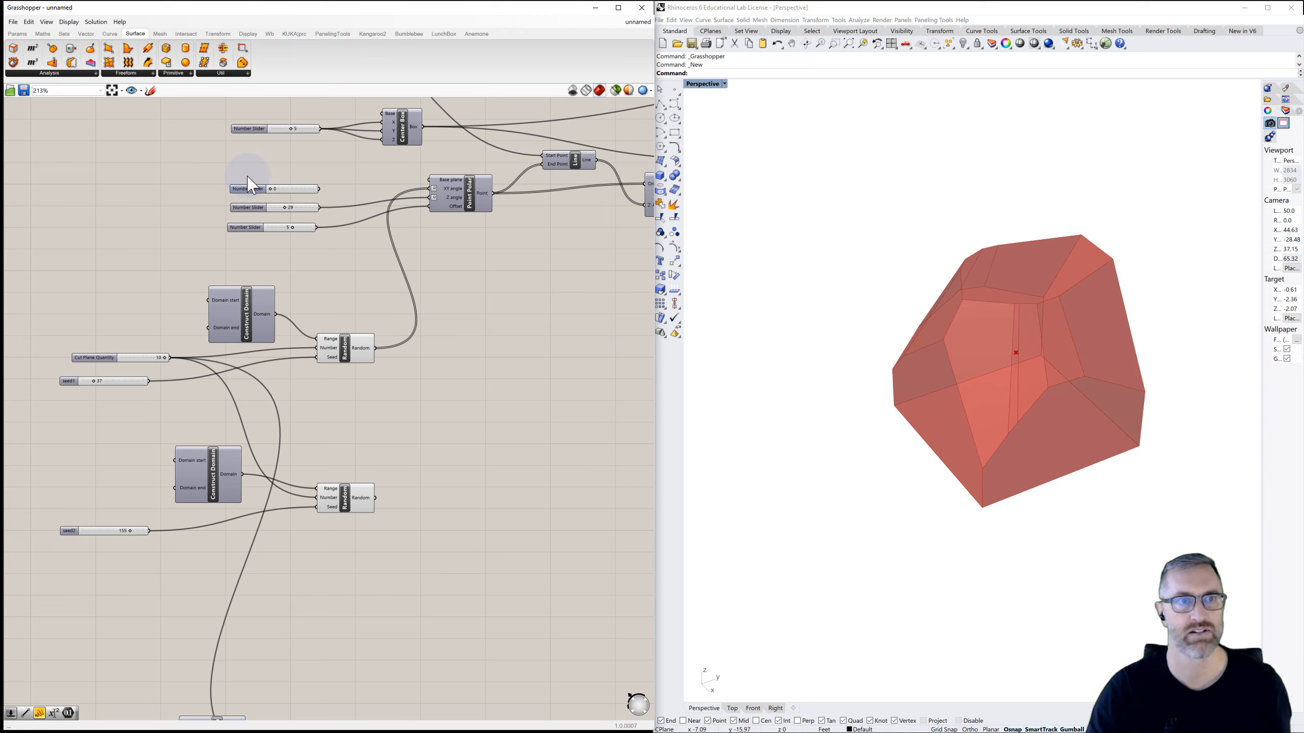
key("Delete")
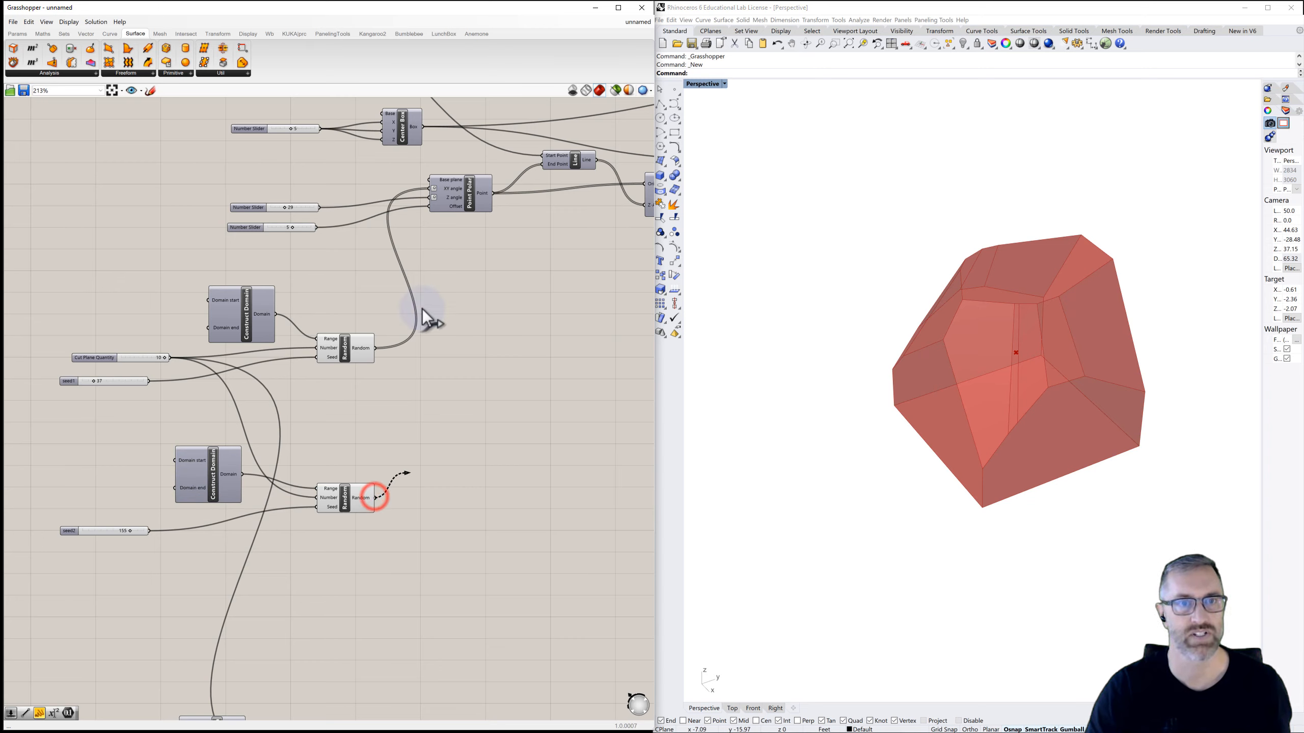
Step: Connect the second Random's output to Point Polar's Z angle input and delete the slider it replaces
left_click_drag(422, 308, 429, 197)
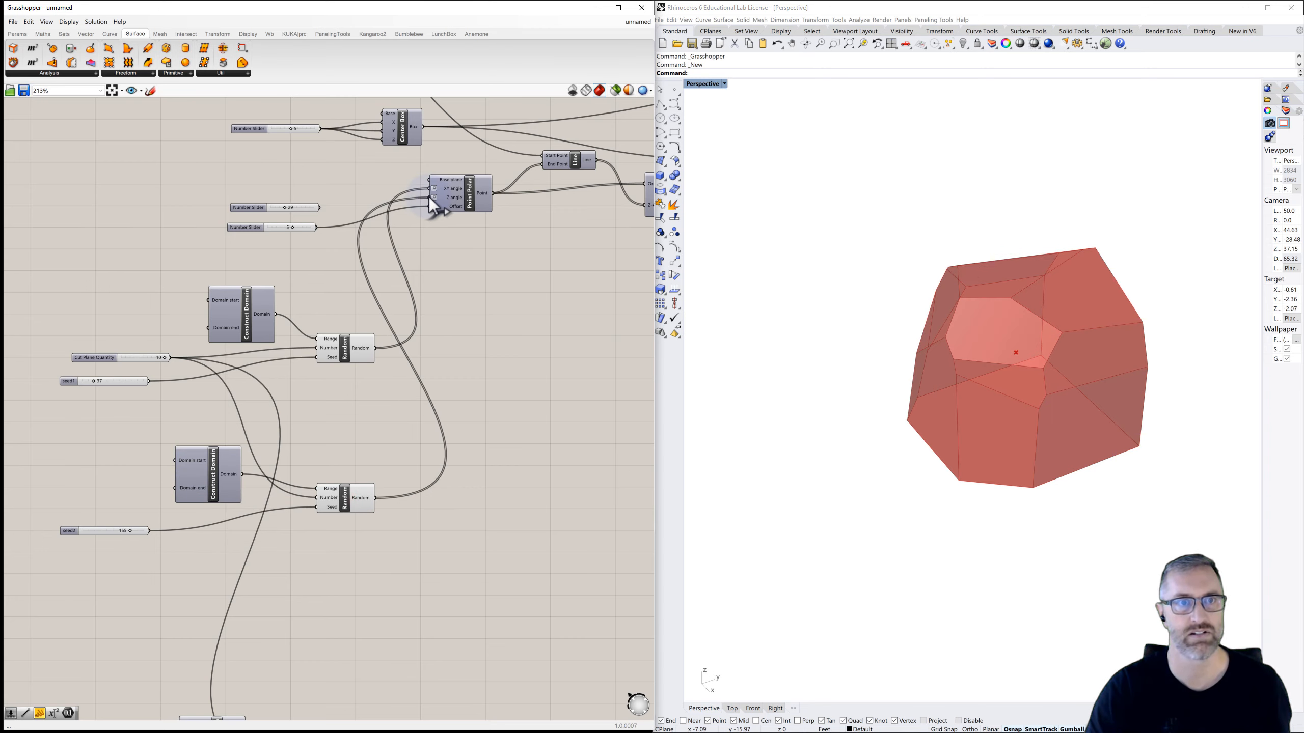
left_click_drag(263, 209, 226, 198)
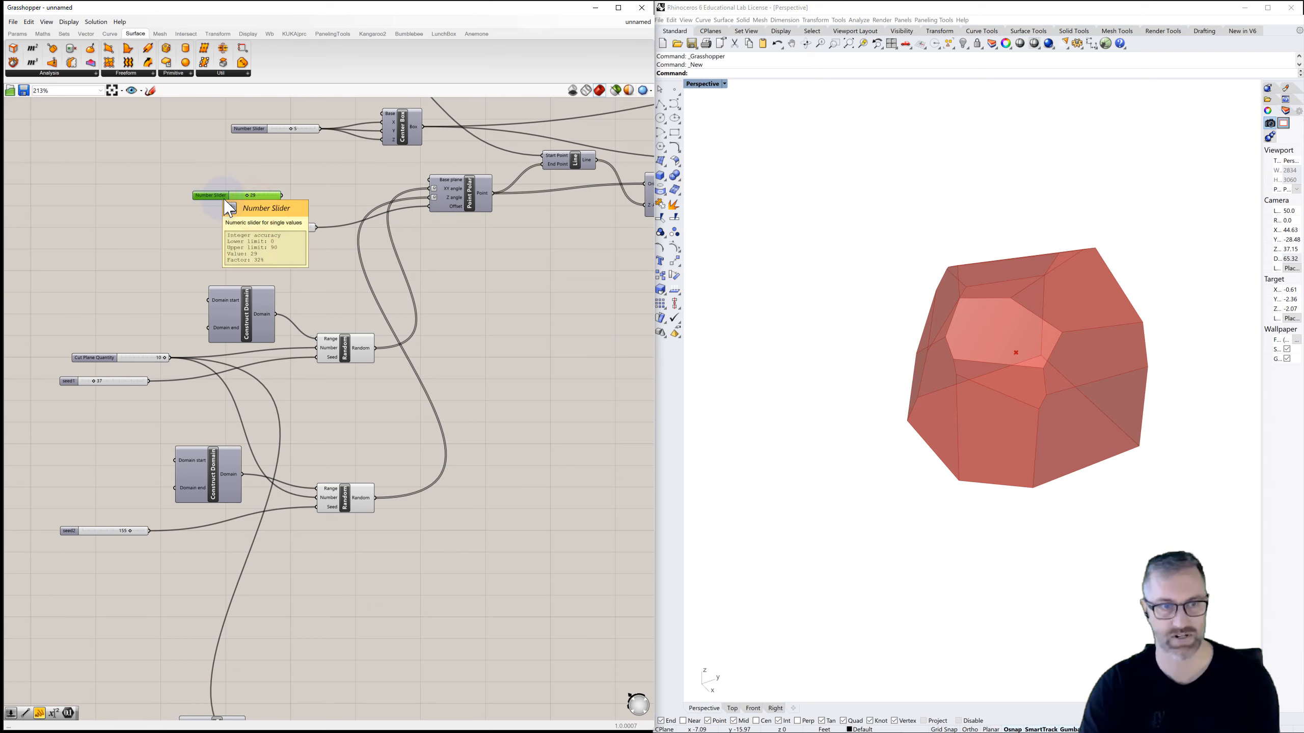
key("Delete")
Step: Connect the third Random's output to Point Polar's Offset input and delete the disconnected Offset slider
right_click_drag(319, 467, 315, 348)
scroll(314, 347, "down", 1)
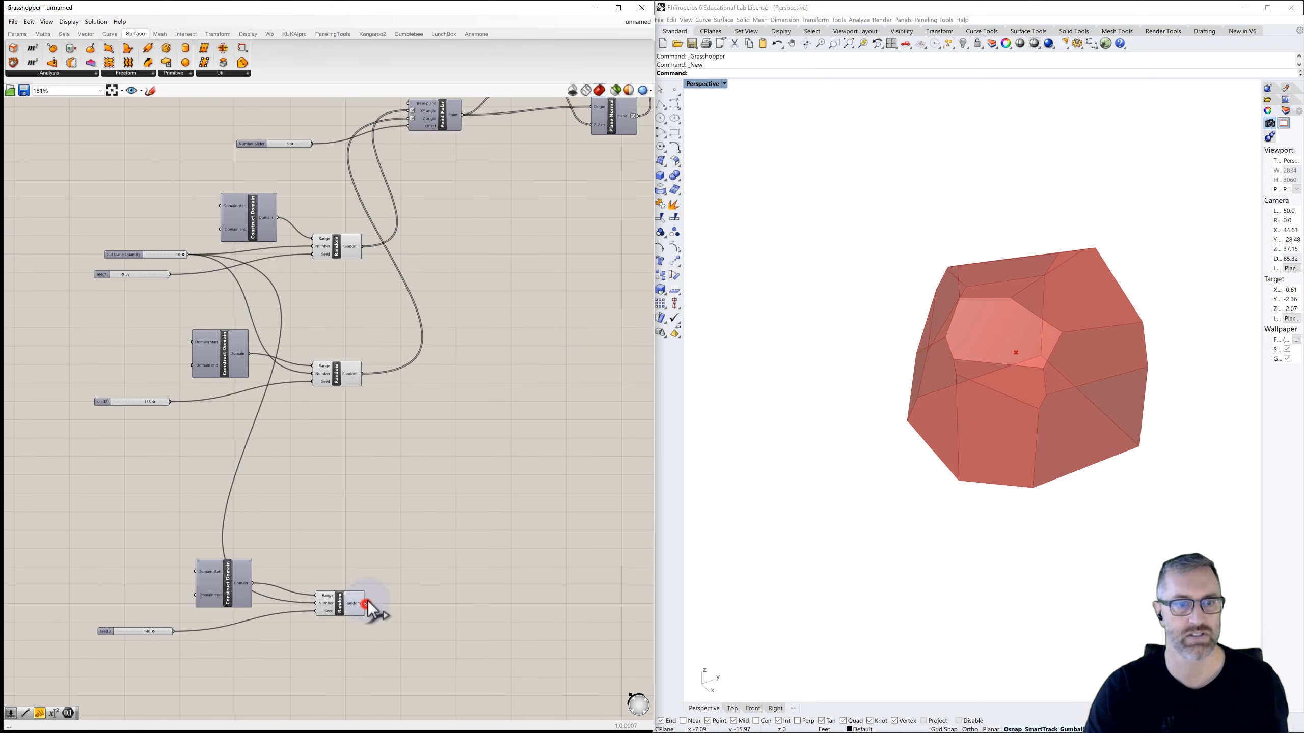
left_click_drag(366, 603, 408, 126)
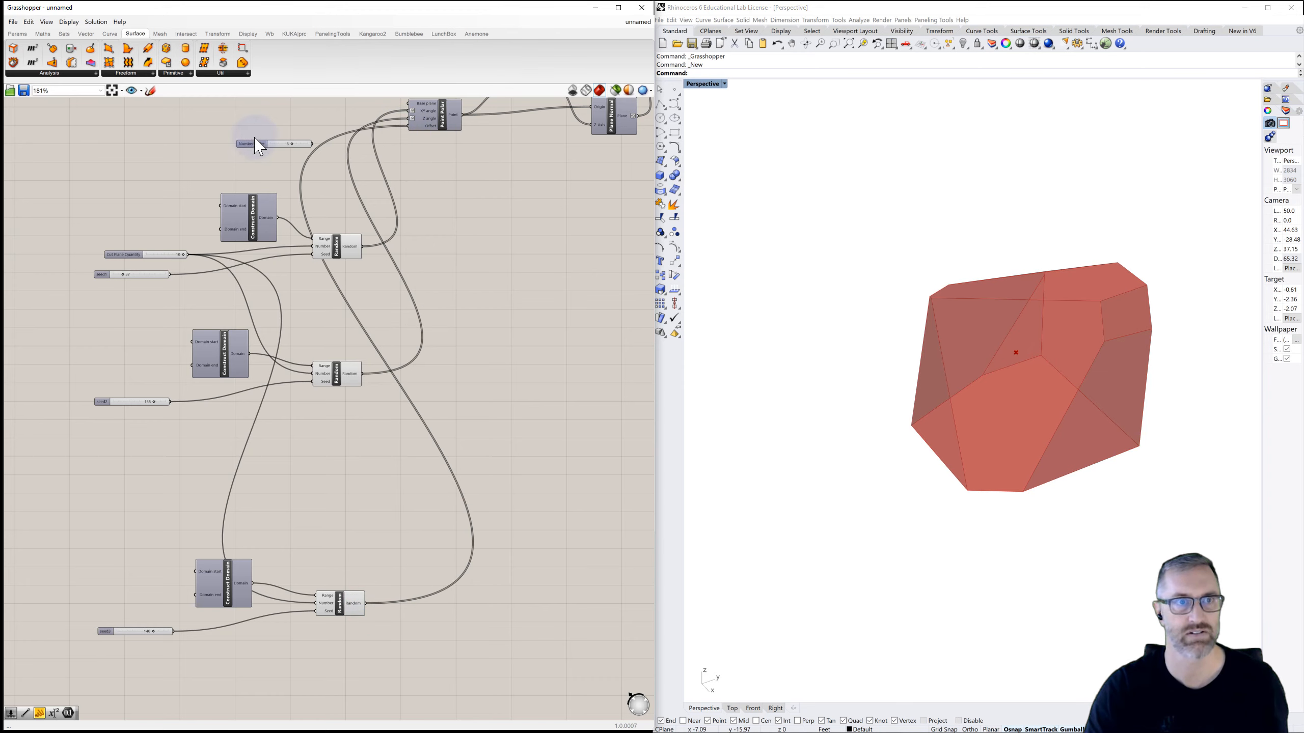
left_click_drag(249, 146, 224, 148)
key("Delete")
Step: Group the first Random component with its Construct Domain, Cut Plane Quantity slider and seed1 slider
scroll(399, 205, "down", 2)
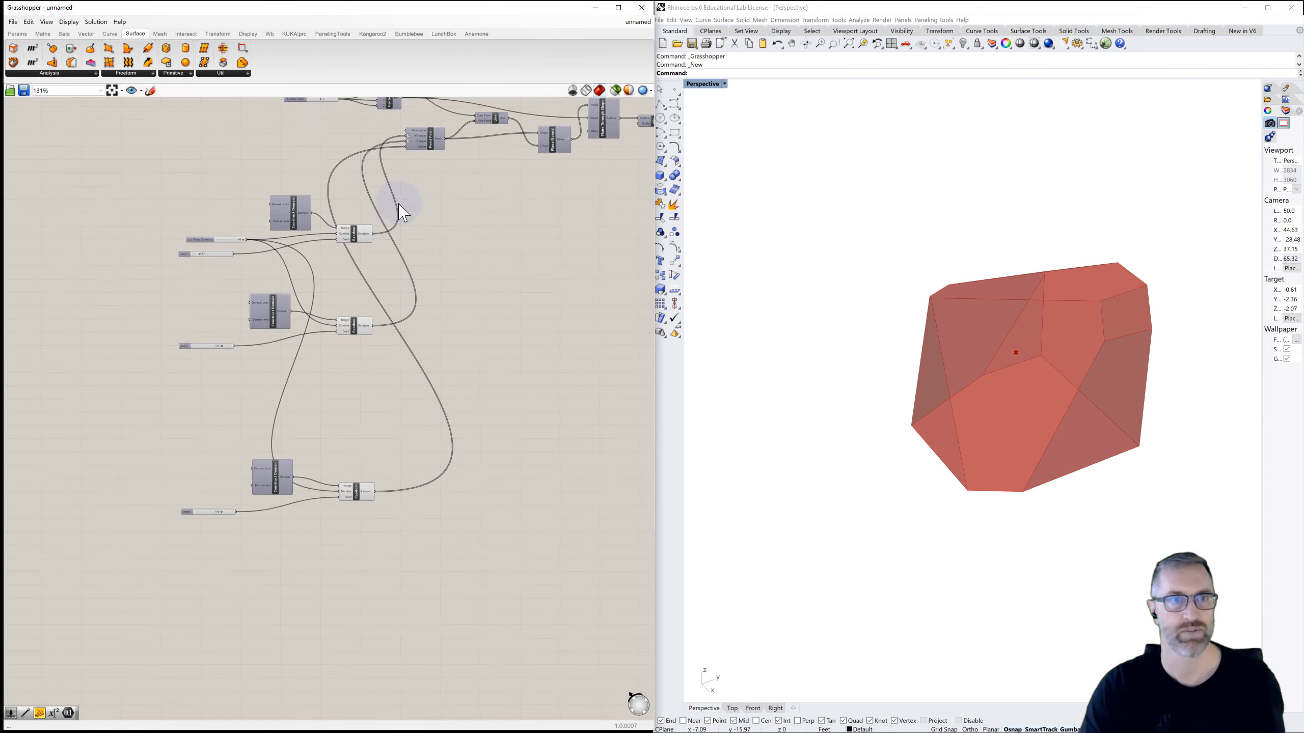
right_click_drag(399, 208, 384, 354)
left_click_drag(138, 303, 311, 335)
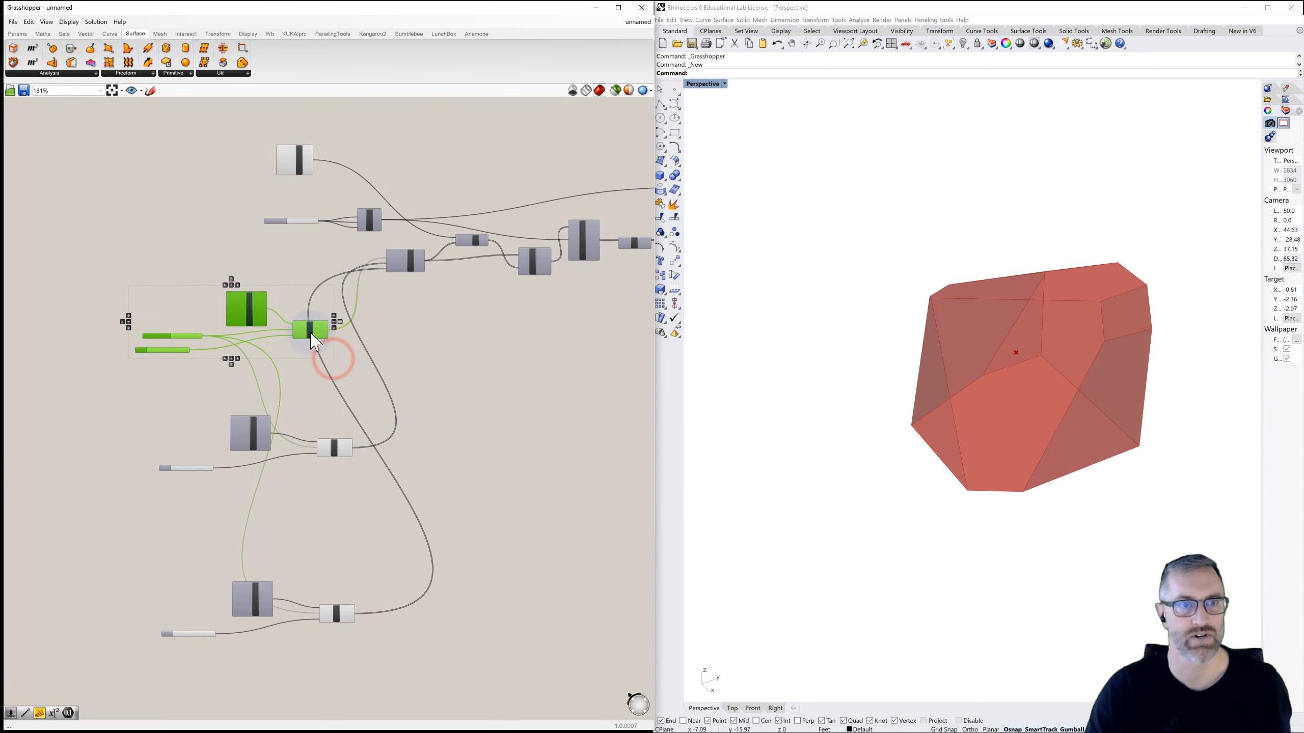
middle_click(211, 318)
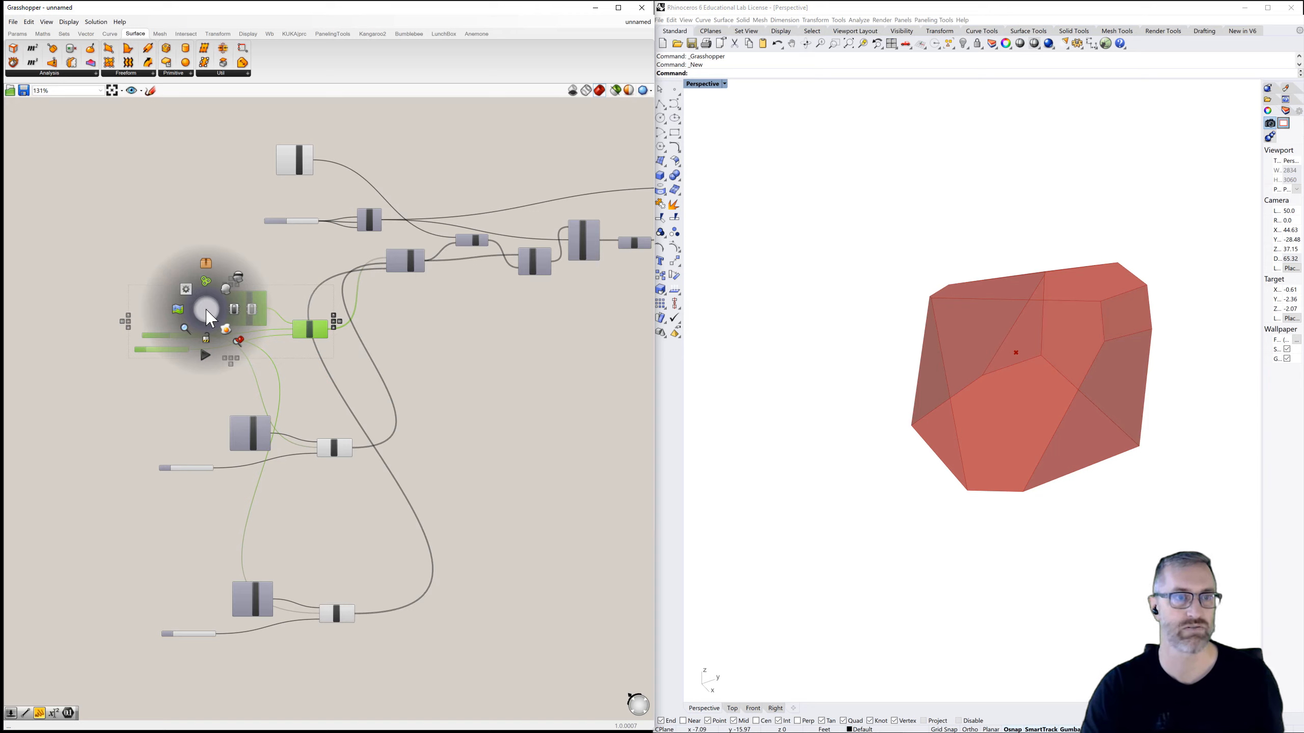
left_click(206, 281)
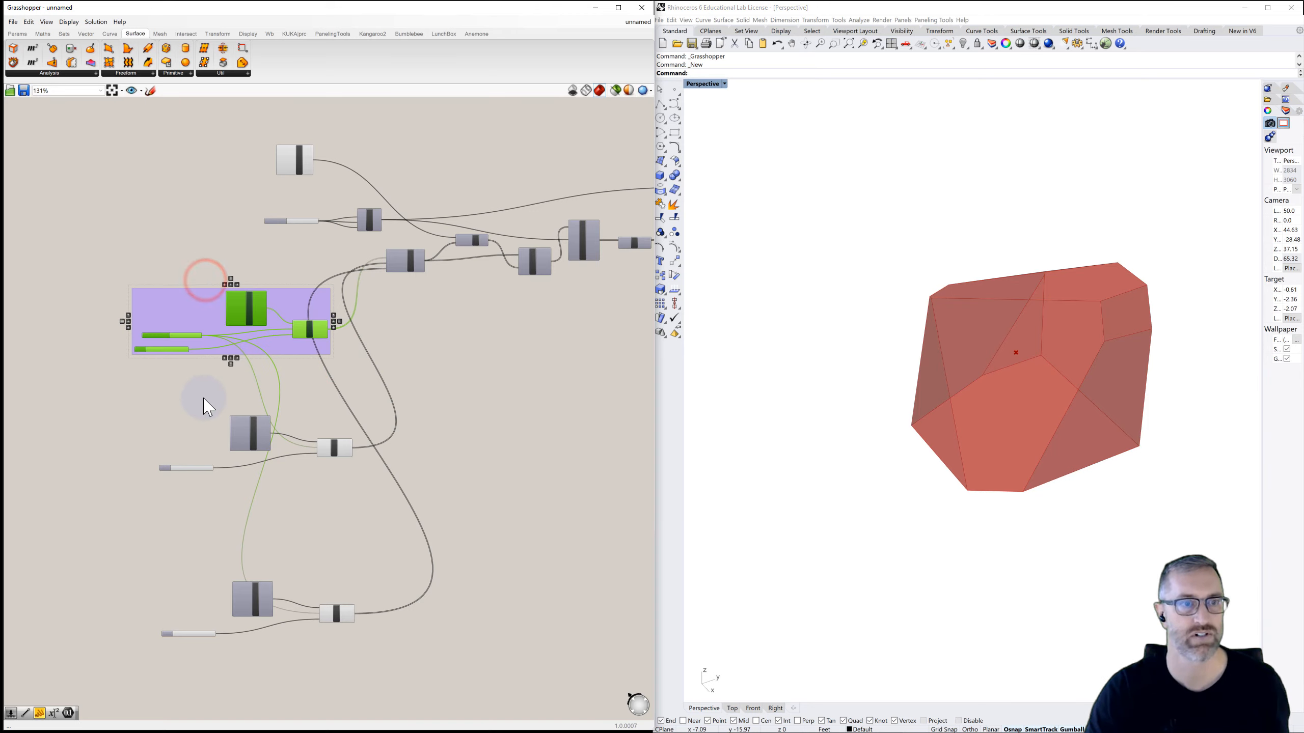
left_click(145, 406)
Step: Move the Cut Plane Quantity and seed1 sliders closer to the first Random, and shift the whole group away from Point Polar
scroll(159, 375, "up", 2)
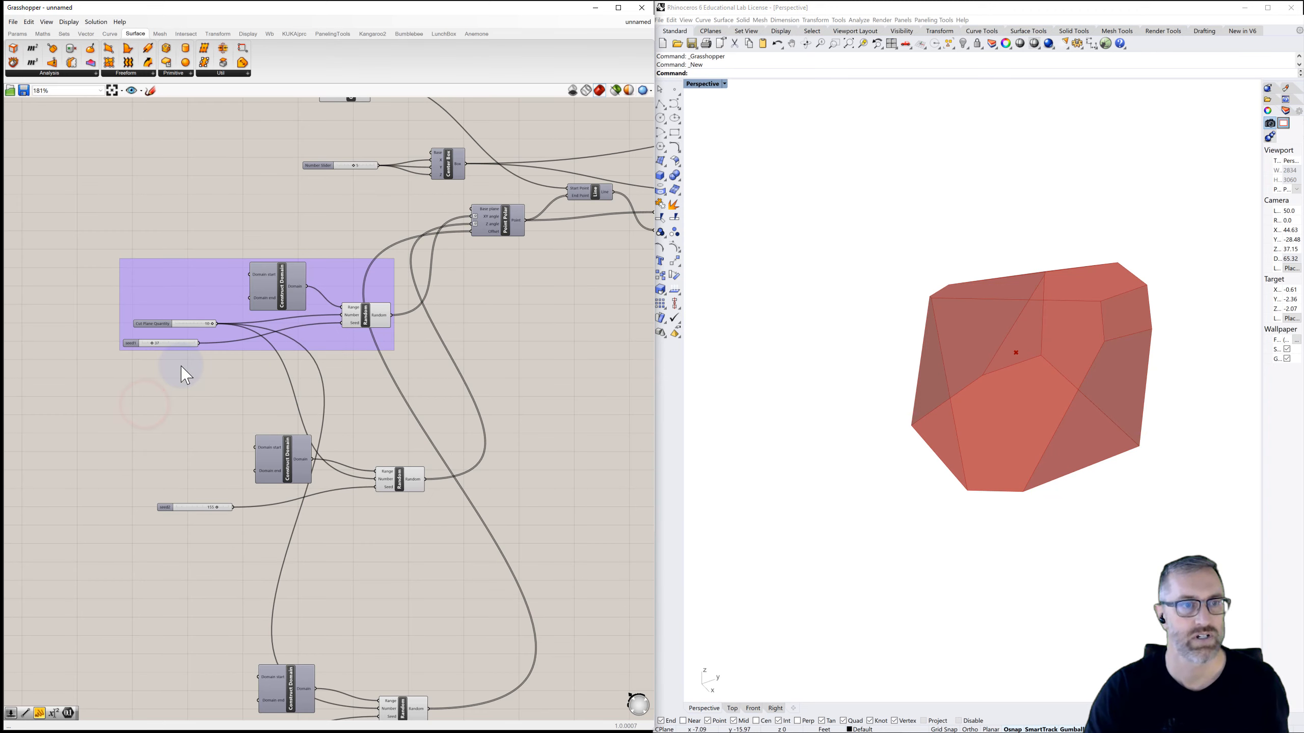
left_click_drag(179, 364, 219, 337)
left_click(149, 370)
left_click(150, 316)
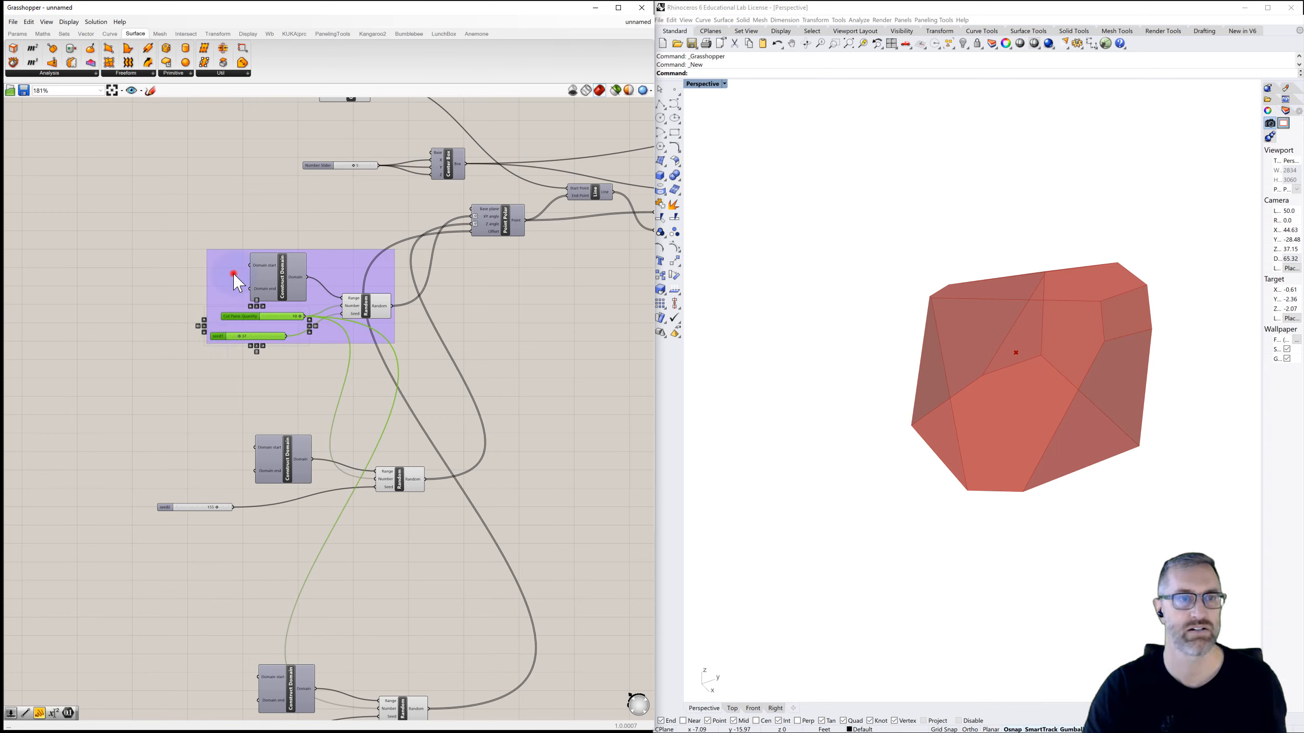
left_click_drag(234, 276, 173, 251)
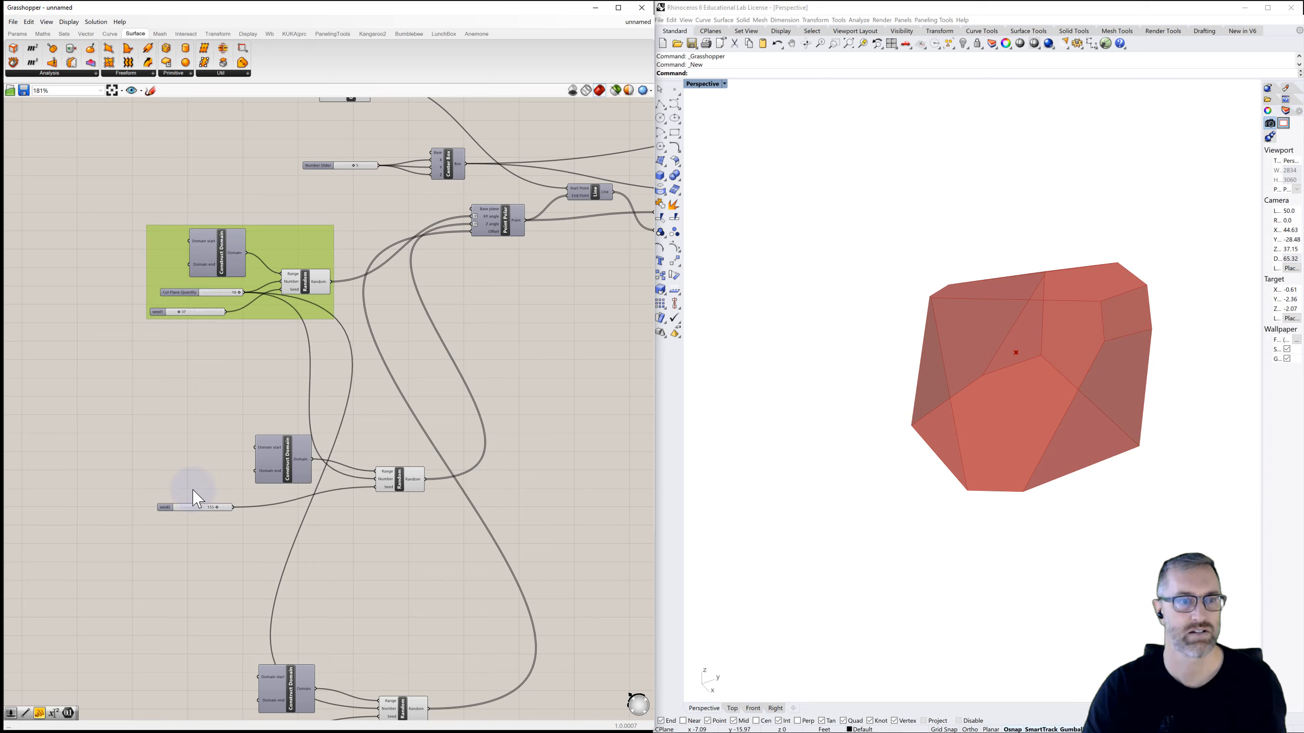
Step: Compact and group the second Random with its Construct Domain and seed2 slider, and place the group just below the first group
left_click_drag(171, 512, 244, 501)
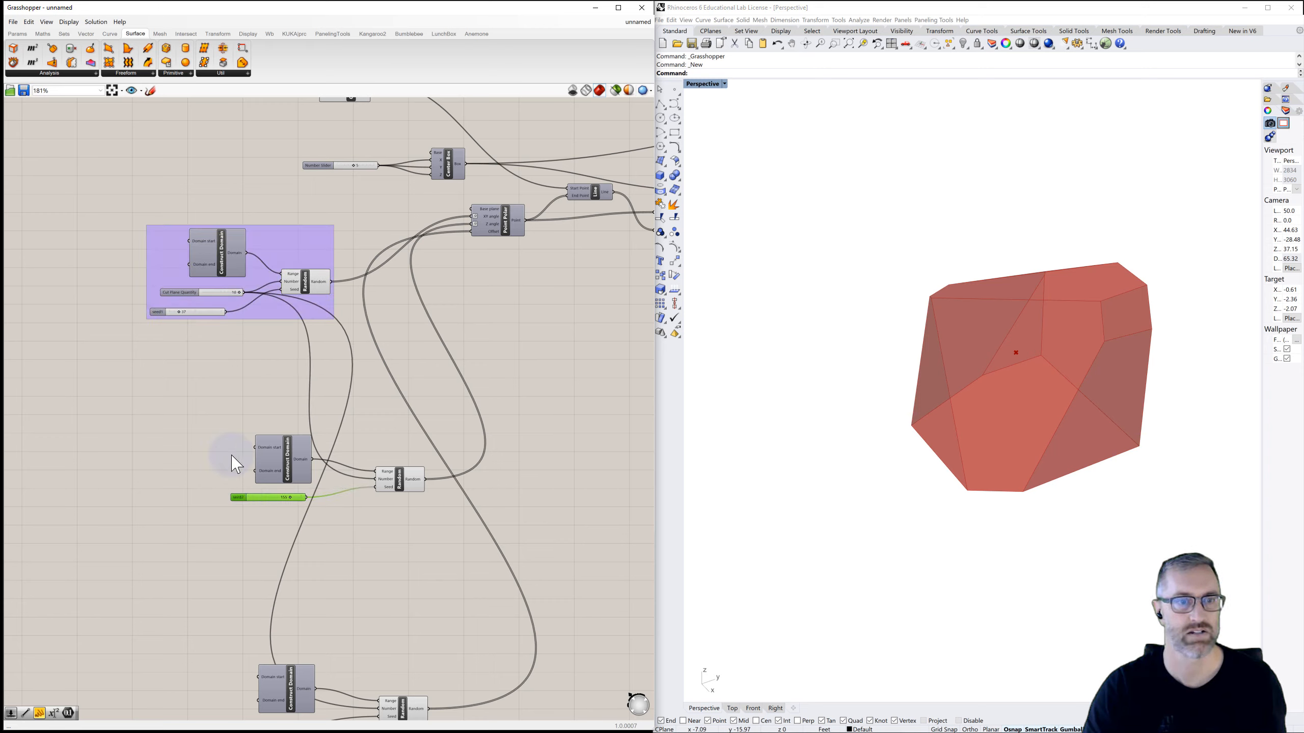
left_click_drag(399, 491, 376, 481)
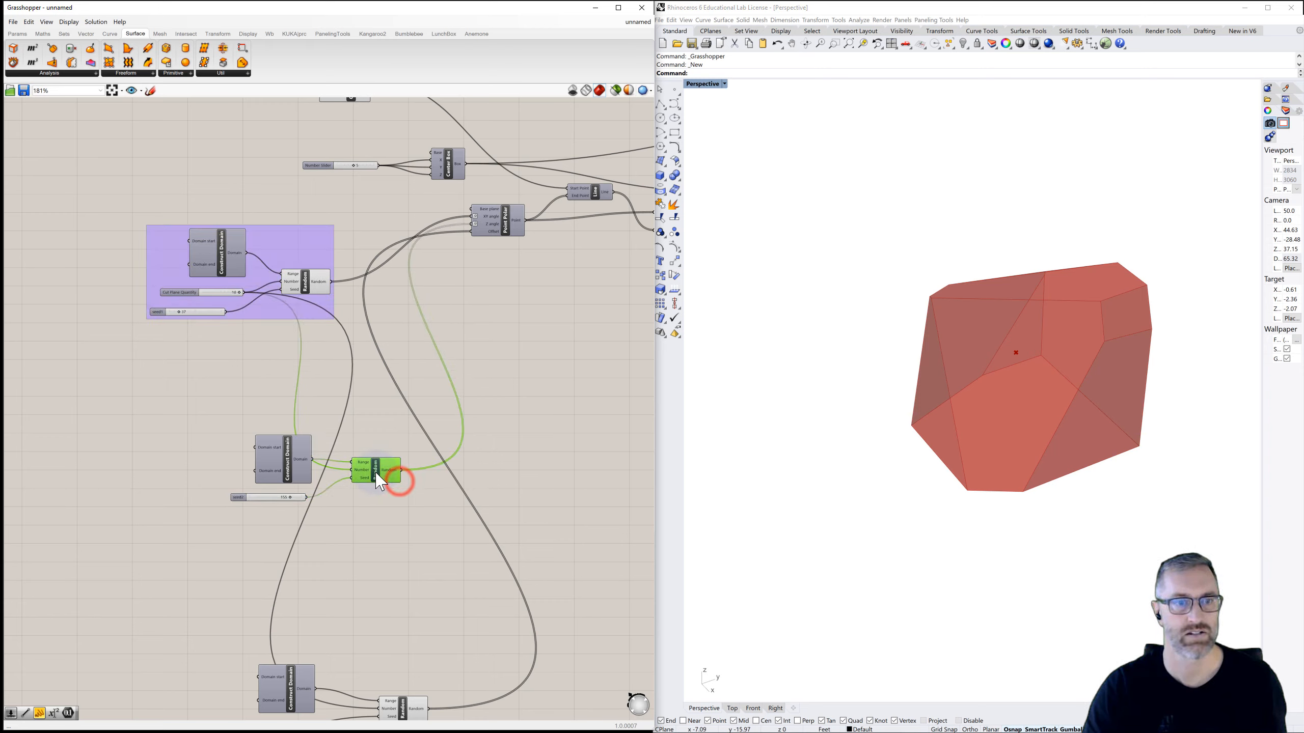
left_click_drag(187, 419, 400, 520)
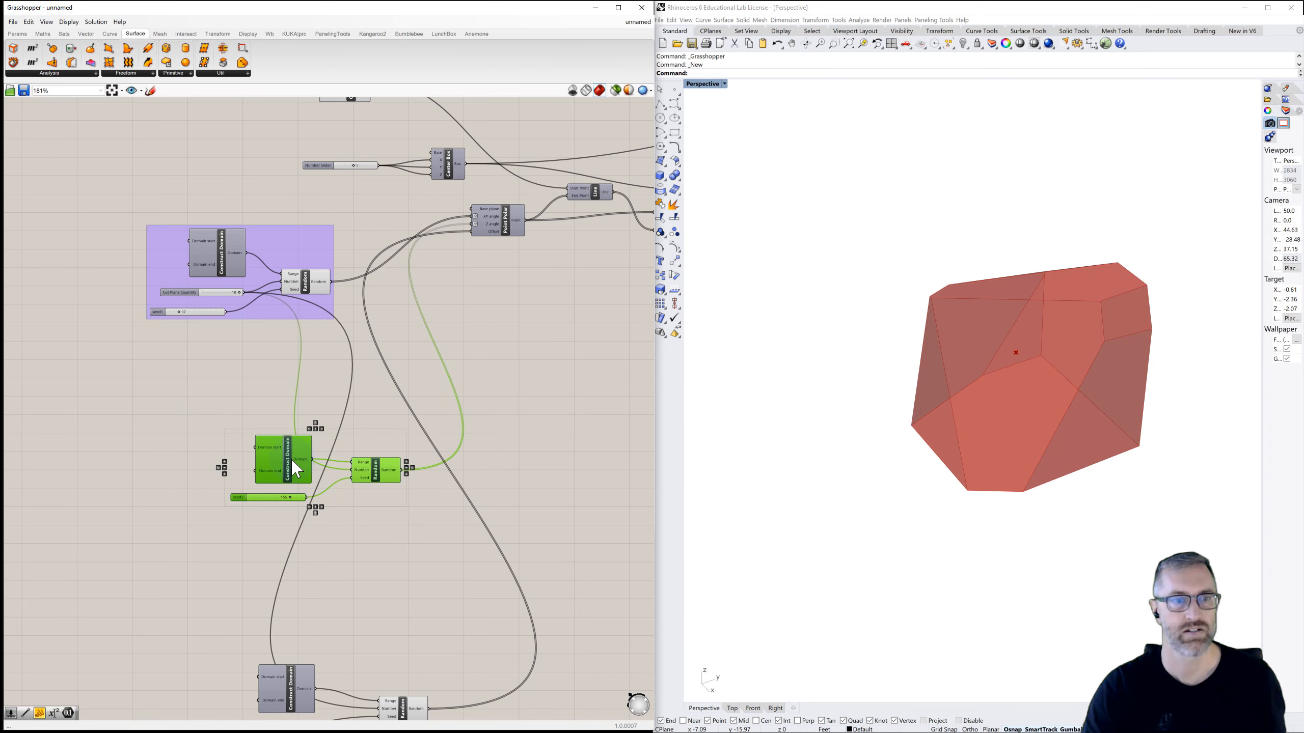
key("space")
left_click(290, 431)
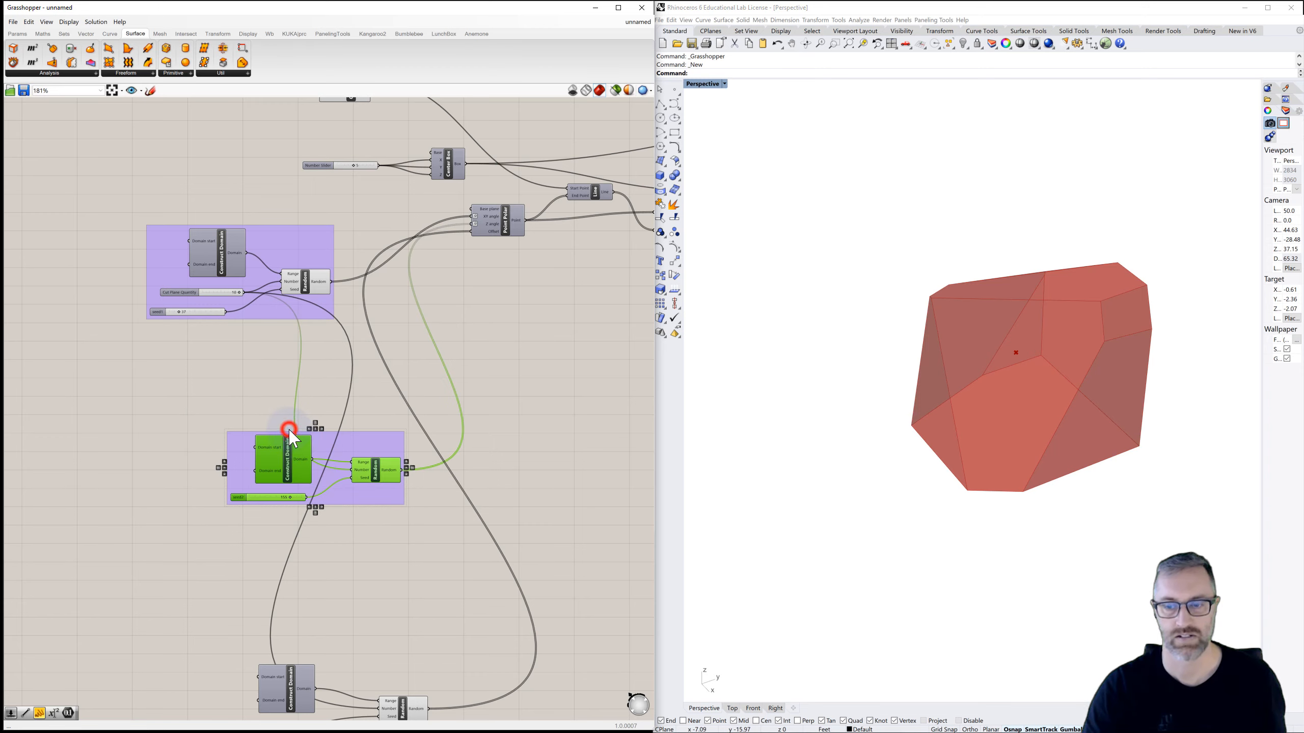
left_click_drag(291, 459, 216, 392)
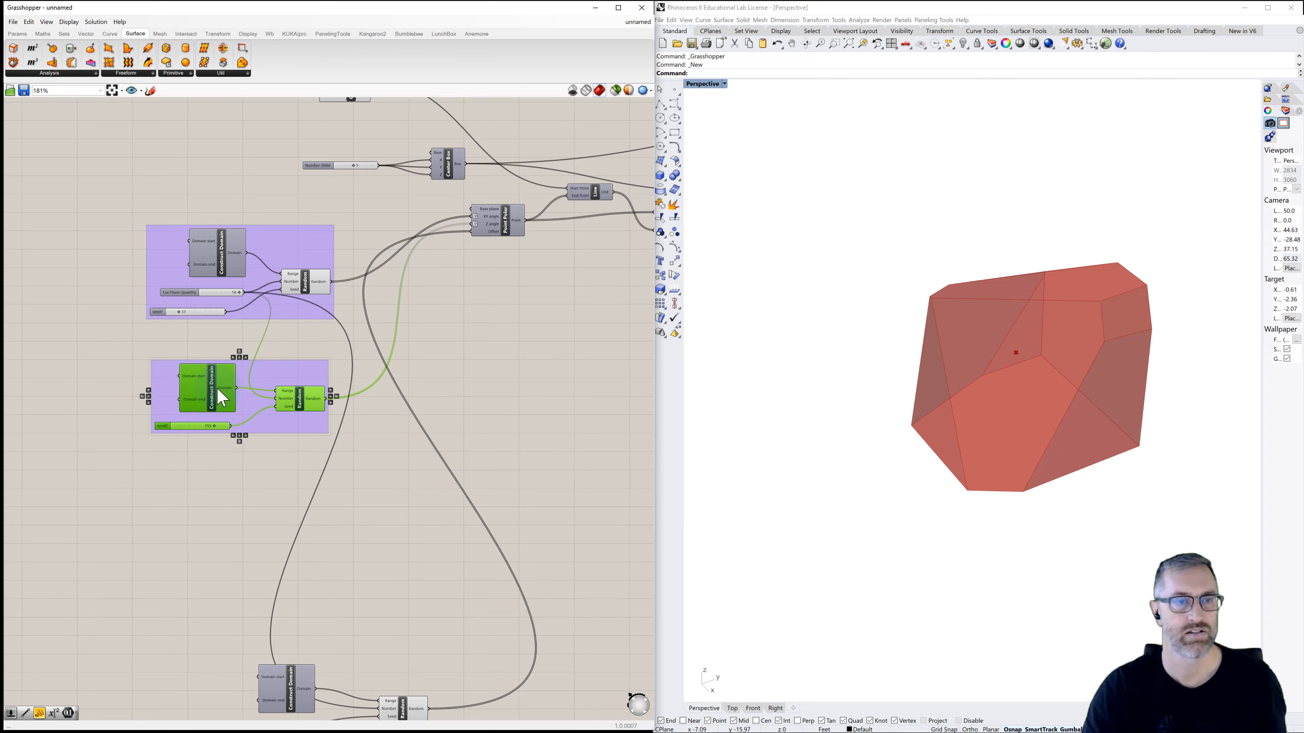
left_click(216, 510)
Step: Compact and group the third Random with its Construct Domain and seed3 slider, and place the group just below the second group
right_click_drag(239, 559, 222, 464)
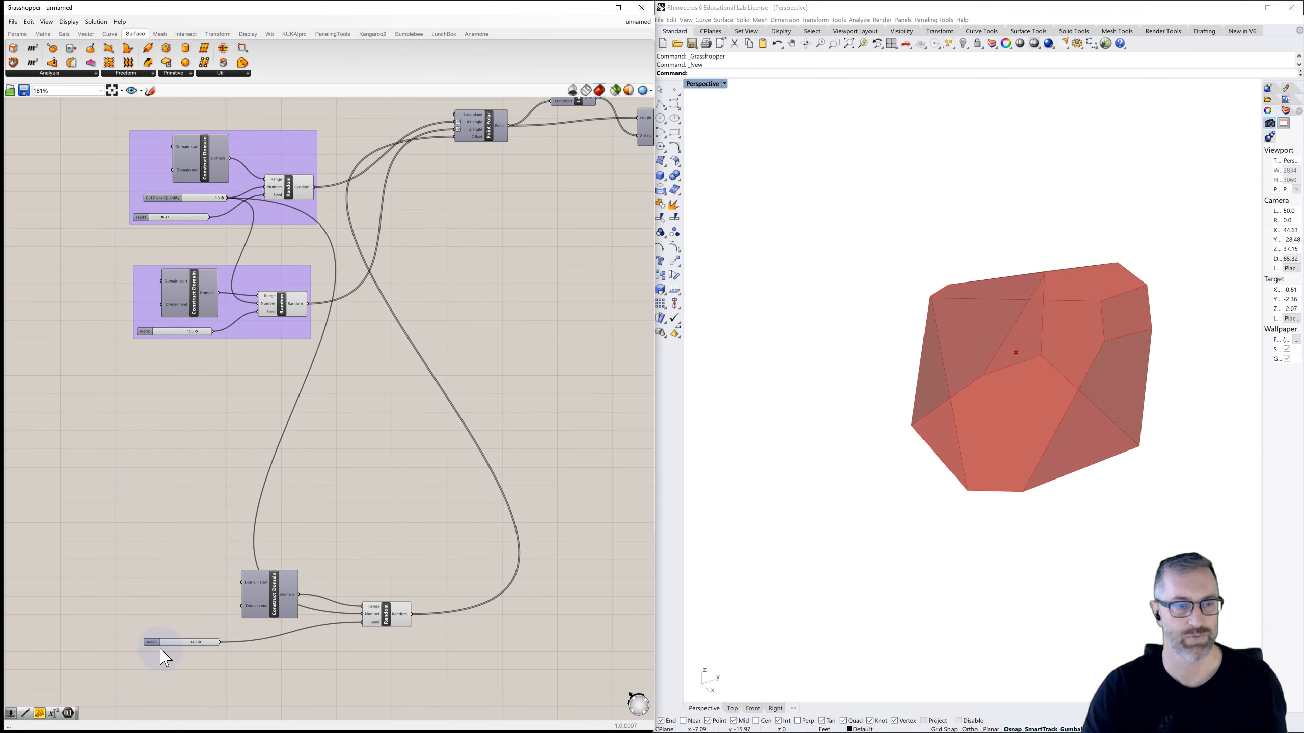
left_click_drag(156, 647, 241, 638)
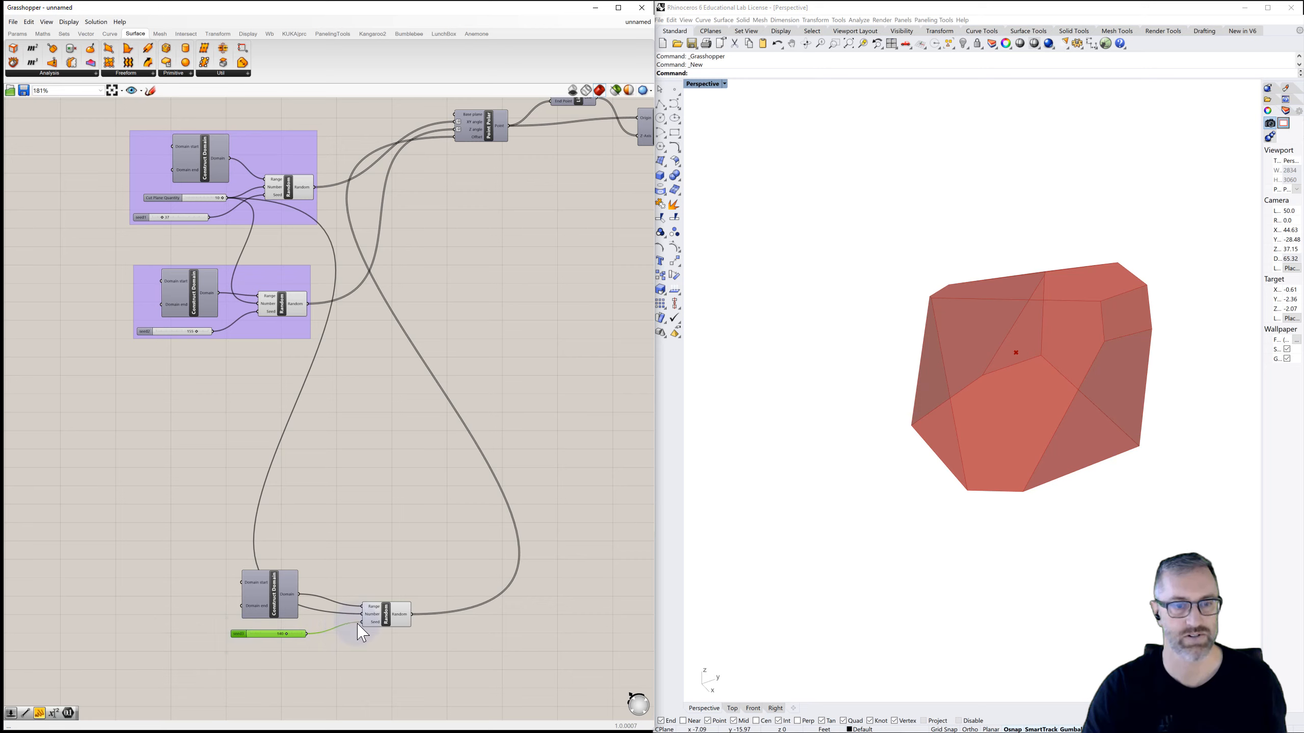
left_click_drag(385, 617, 348, 606)
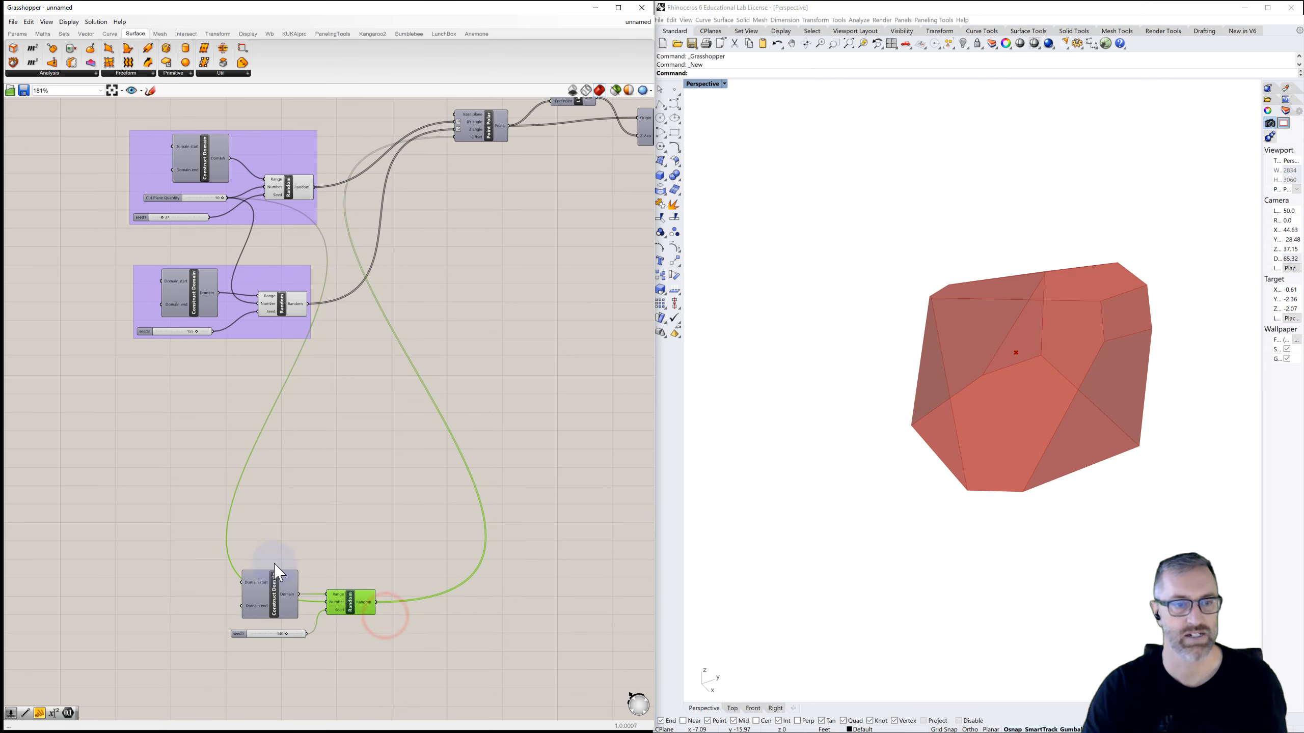
left_click_drag(206, 564, 391, 661)
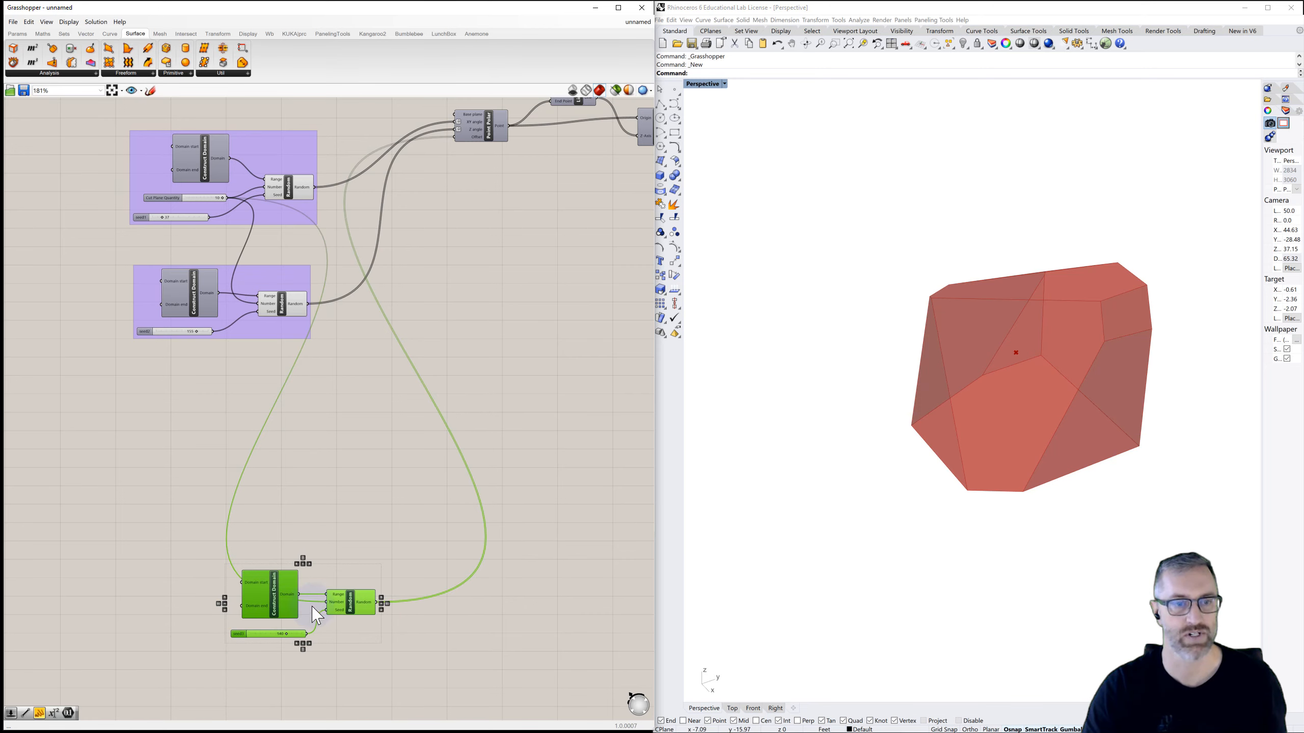
middle_click(317, 605)
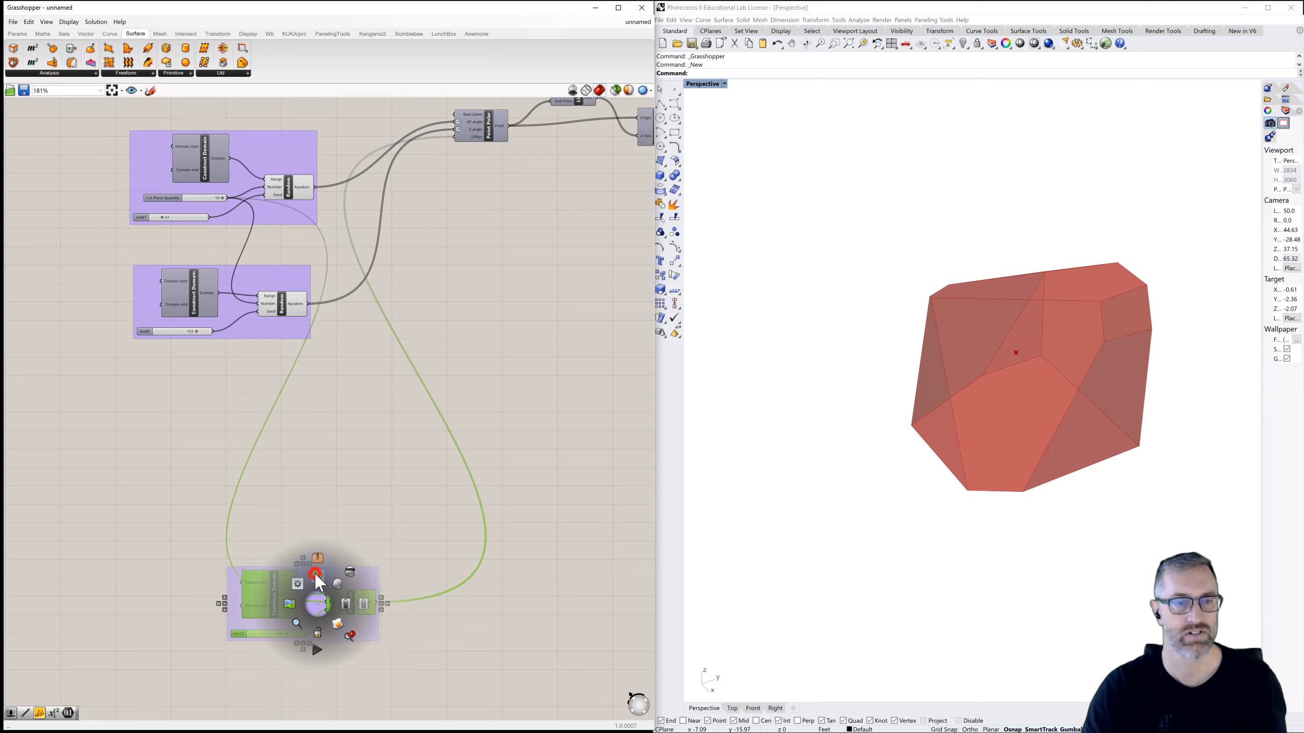
left_click(318, 574)
left_click_drag(315, 580, 223, 368)
left_click(395, 414)
Step: Turn off the preview of the Construct Point component
scroll(396, 414, "down", 2)
scroll(359, 452, "down", 2)
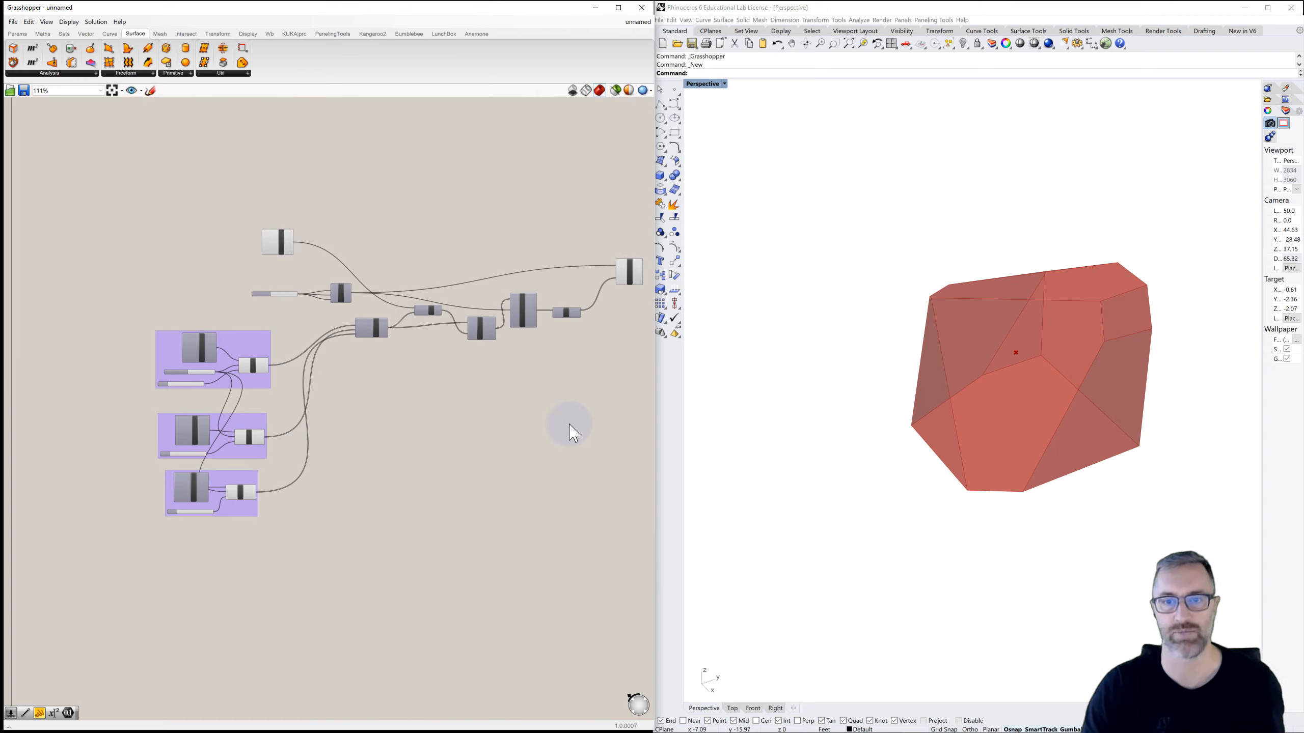
right_click_drag(874, 416, 844, 411)
scroll(361, 242, "up", 5)
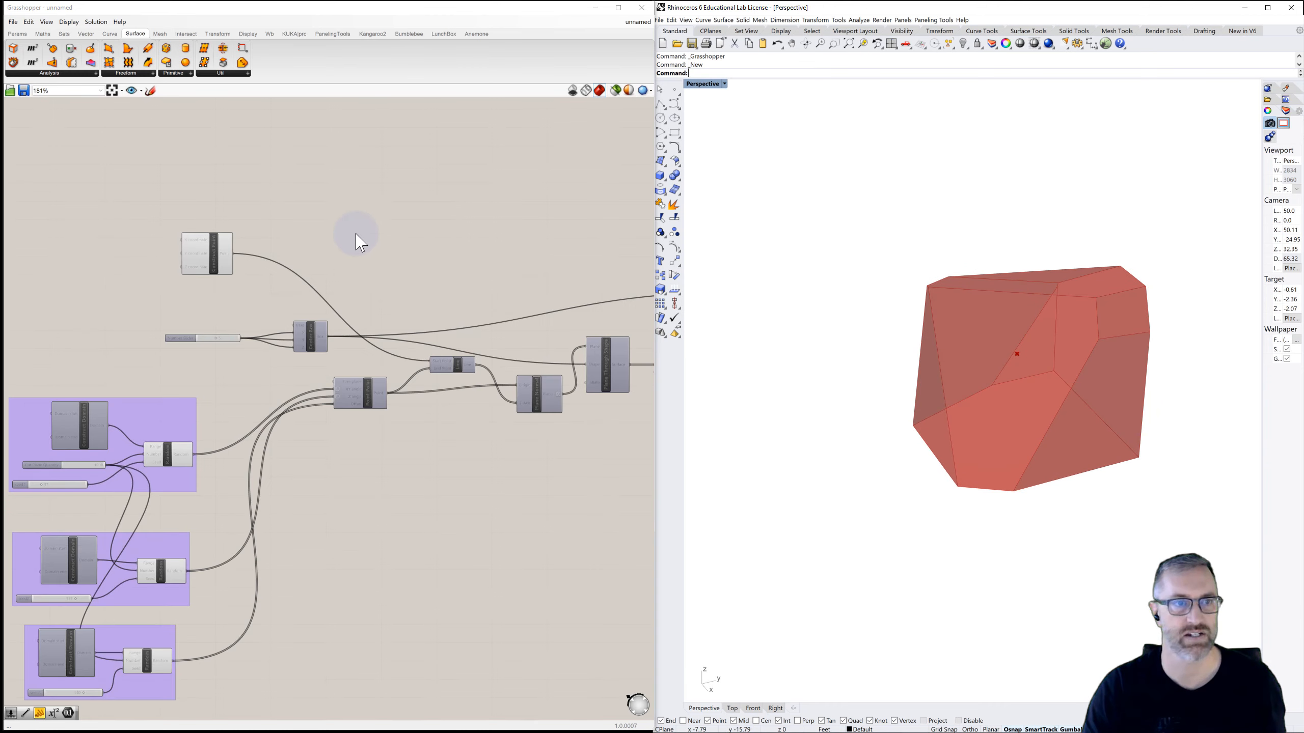
right_click(214, 249)
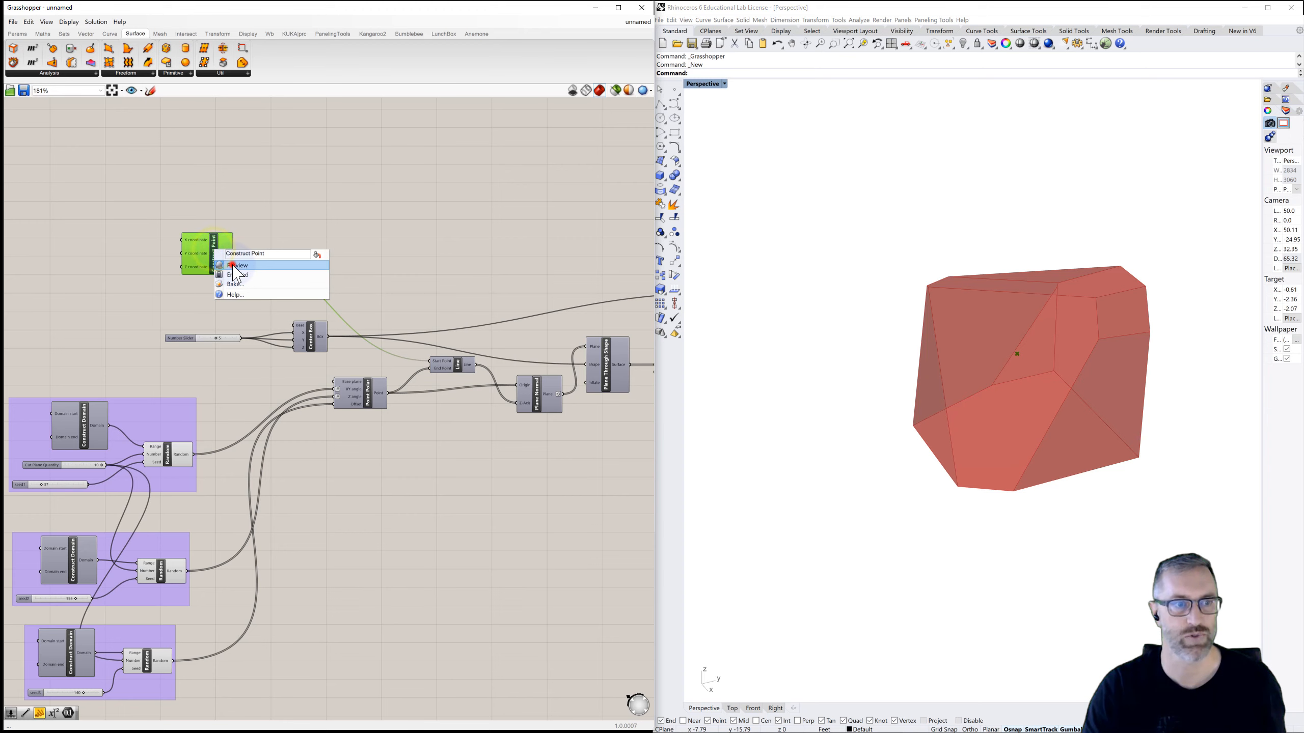
left_click(233, 265)
left_click(175, 377)
Step: Raise the maximum of the Cut Plane Quantity slider and set its value to 12
right_click_drag(166, 378, 235, 270)
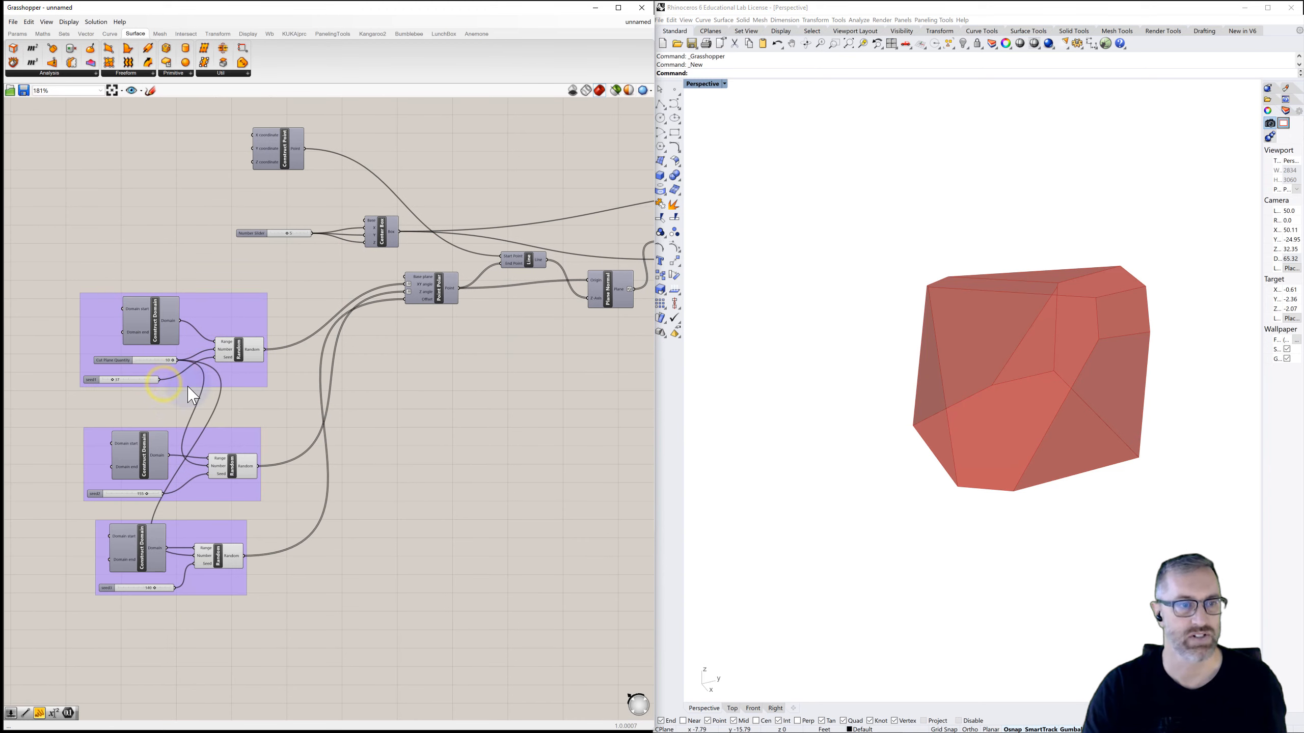
scroll(147, 425, "up", 1)
scroll(161, 435, "up", 1)
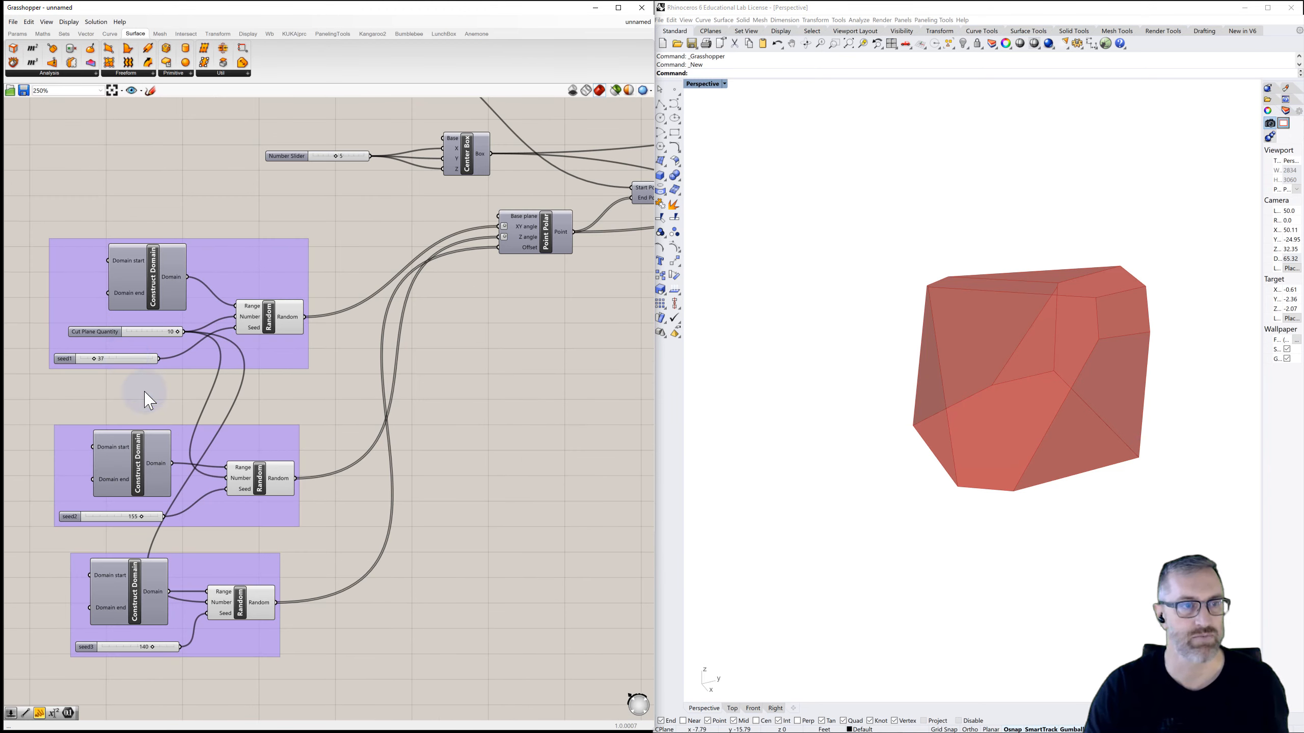
double_click(107, 340)
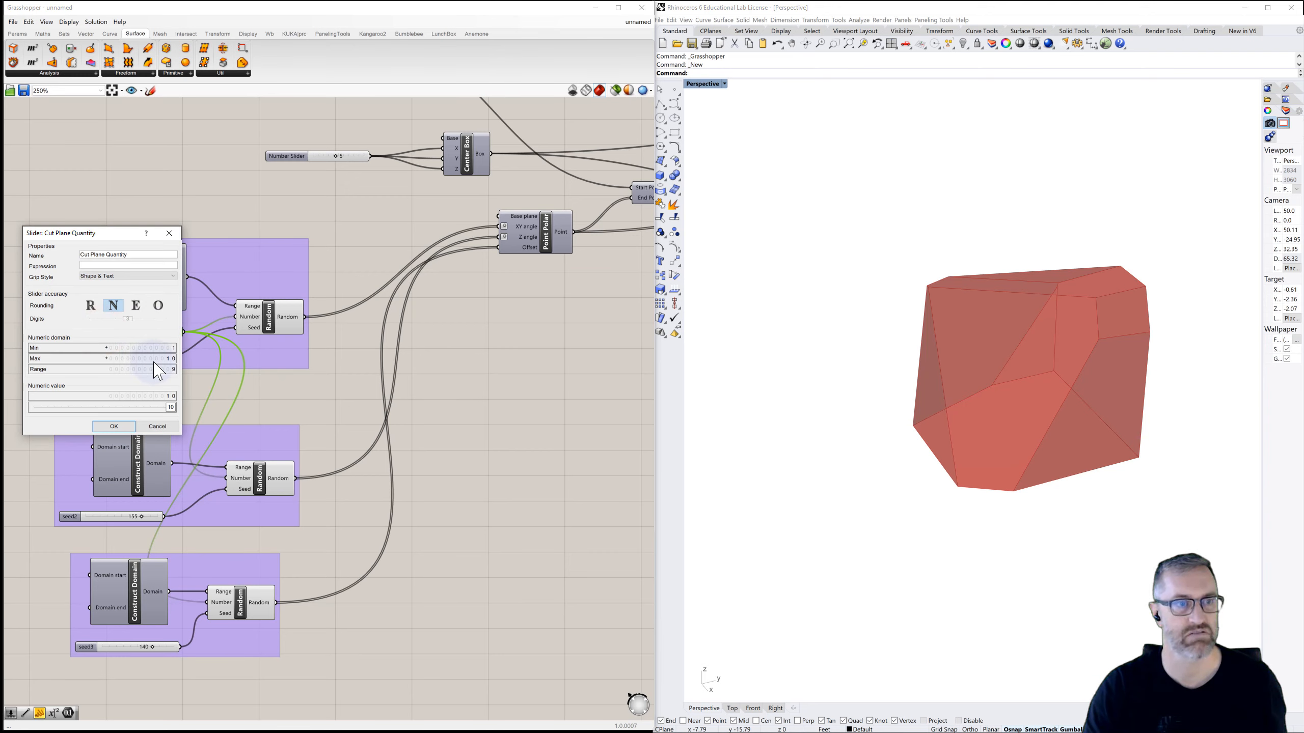
double_click(155, 359)
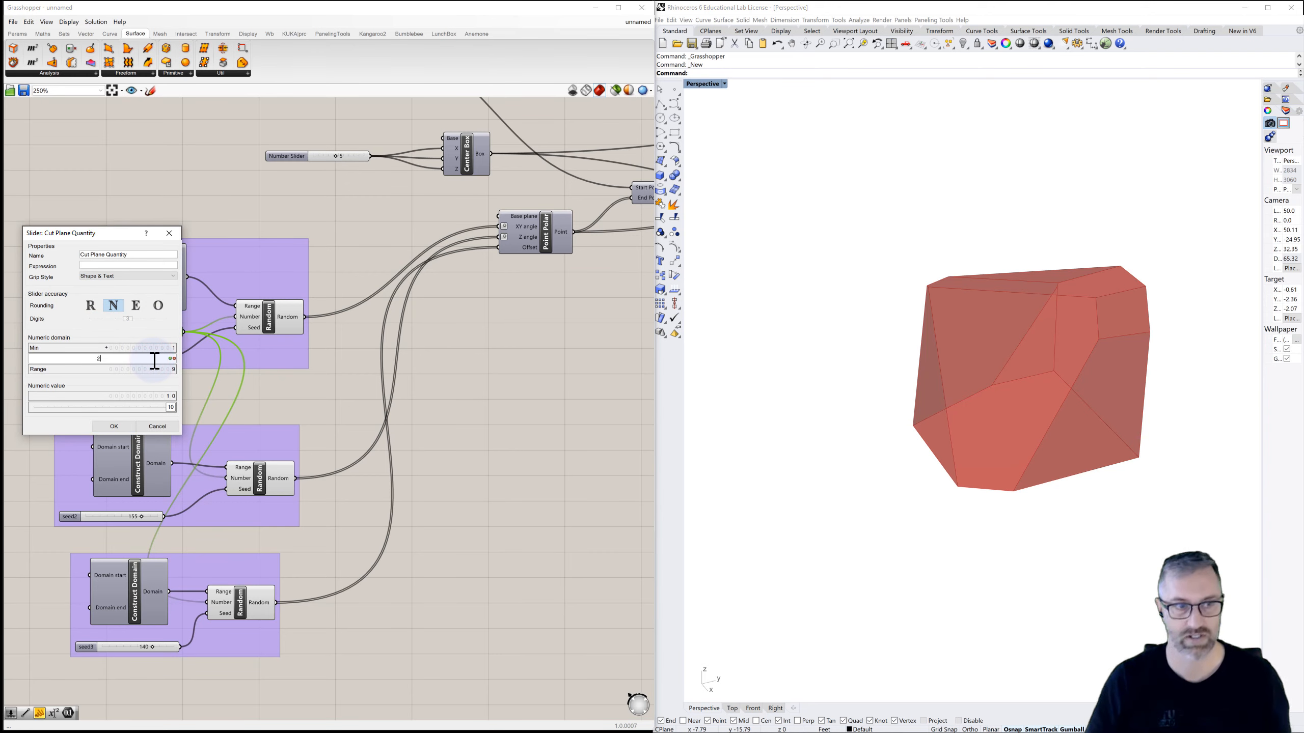
left_click(114, 426)
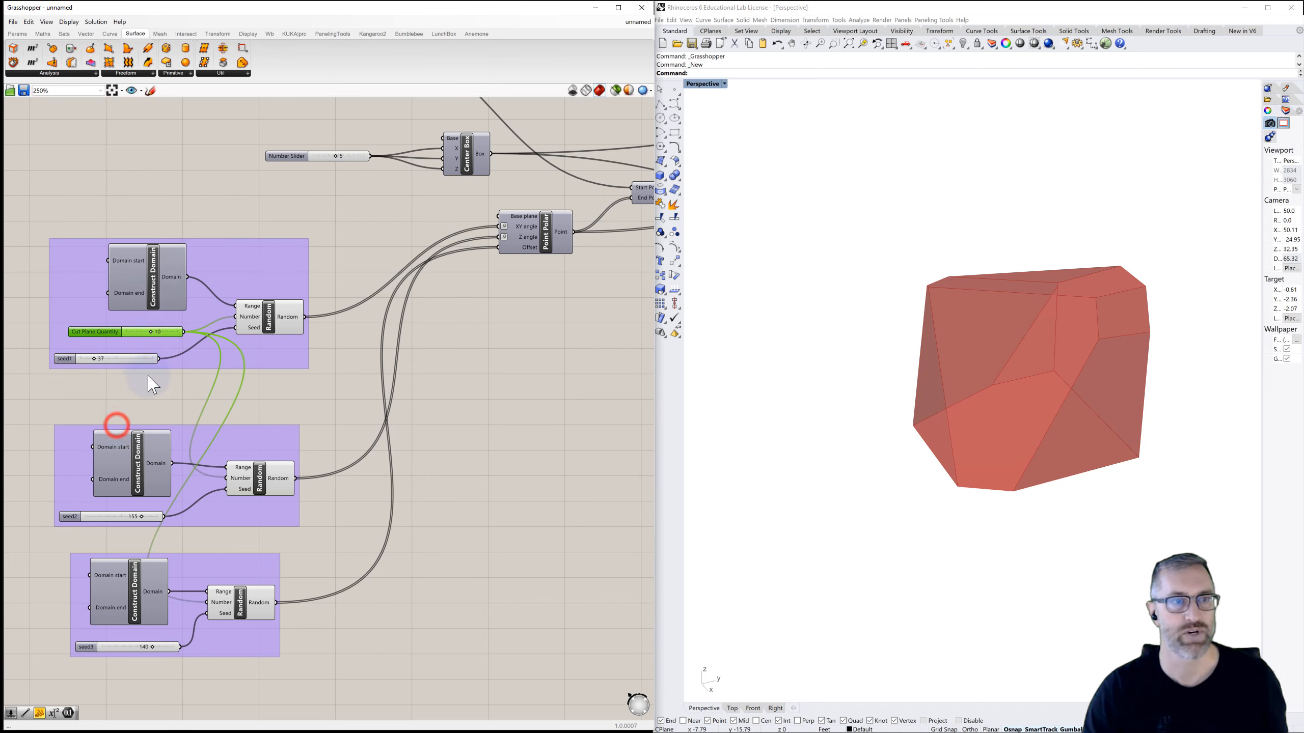
mouse_move(159, 333)
left_mouse_down()
mouse_move(191, 337)
mouse_move(108, 328)
mouse_move(159, 334)
left_mouse_up()
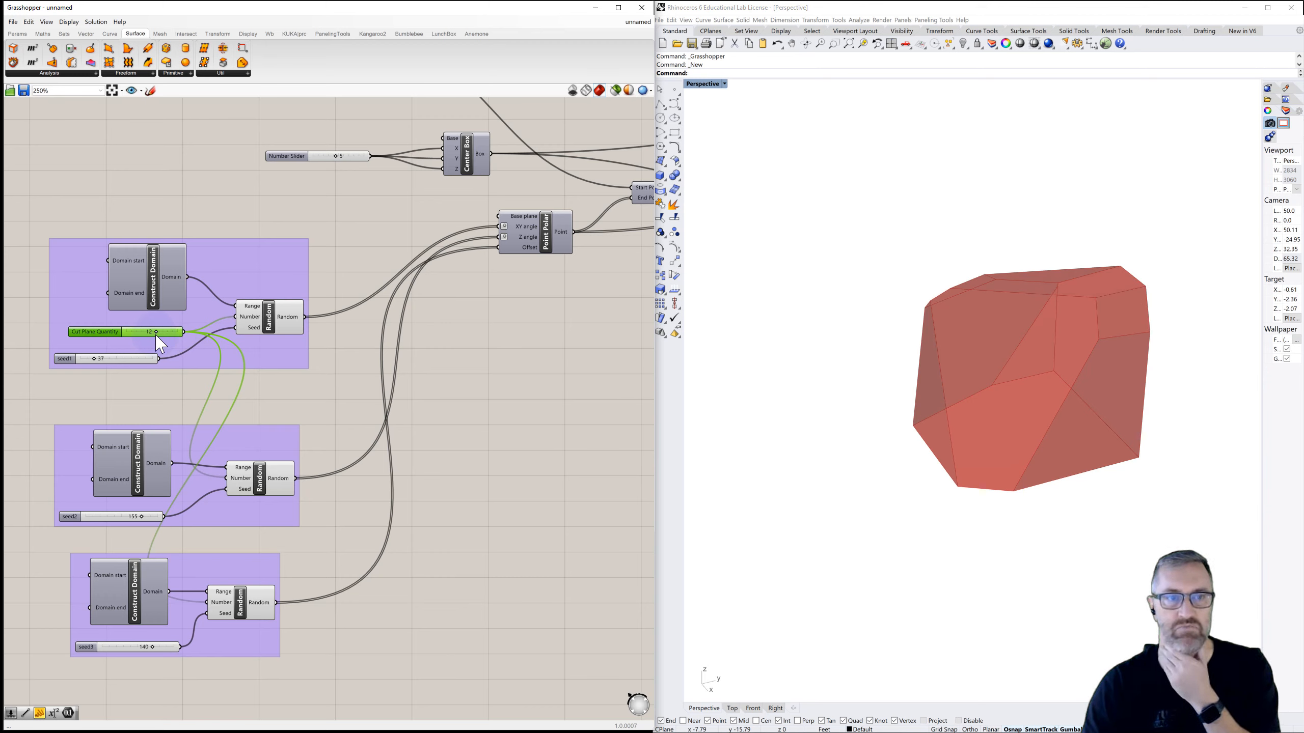
left_click(458, 414)
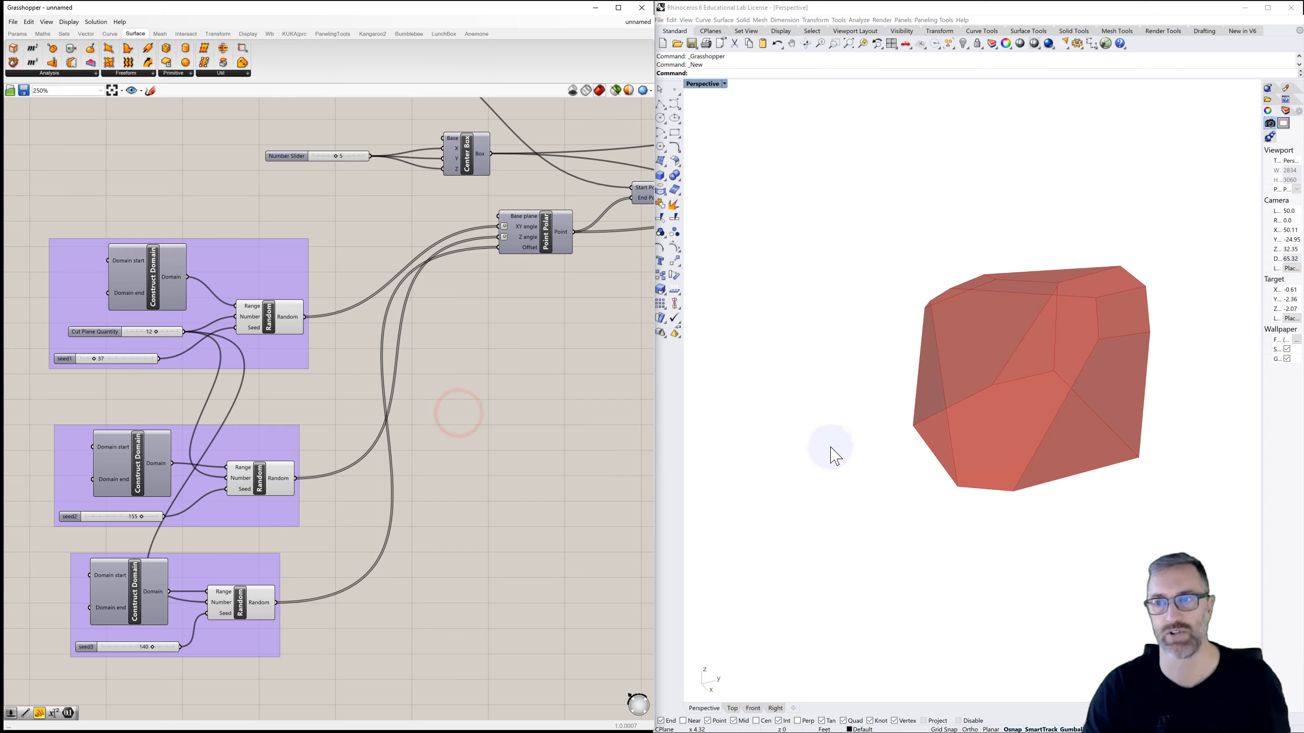
Step: Try seed2 at 41 while inspecting the cut solid from other sides, and settle the slider on 128
right_click_drag(835, 440, 971, 431)
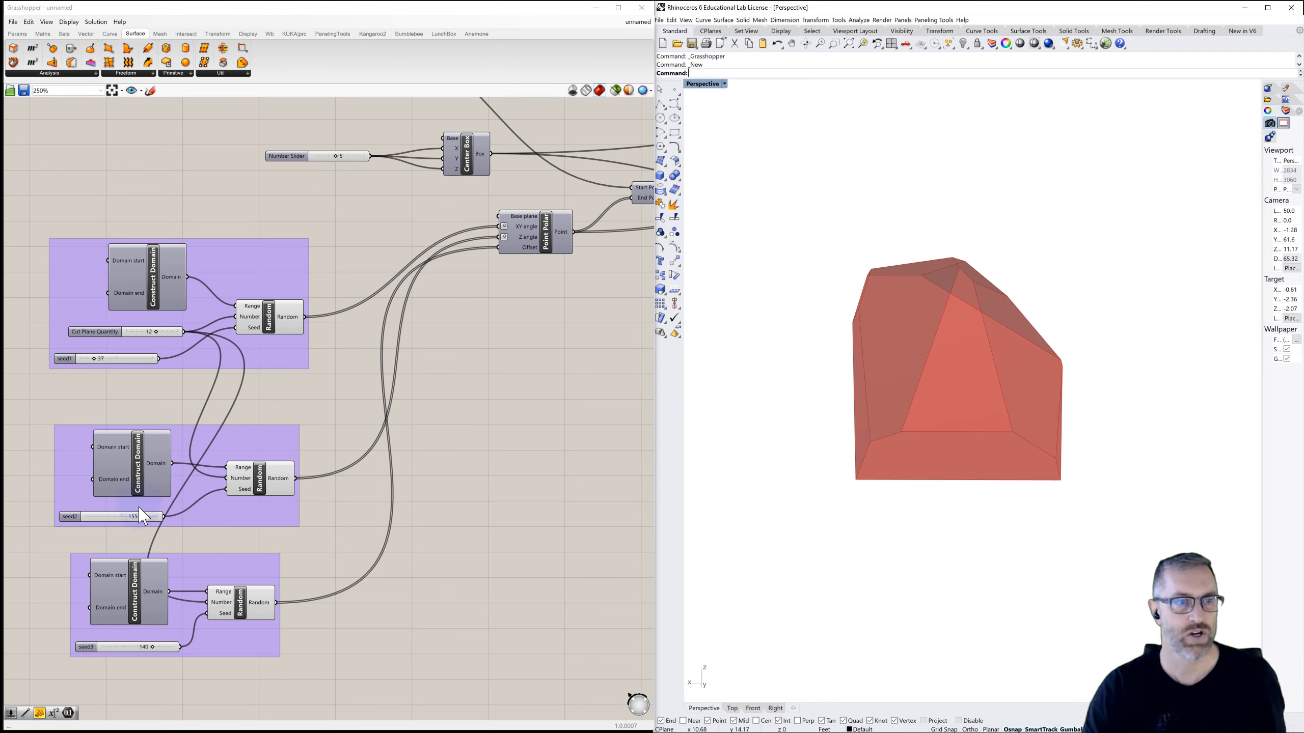
left_click_drag(142, 516, 101, 517)
right_click_drag(978, 508, 888, 524)
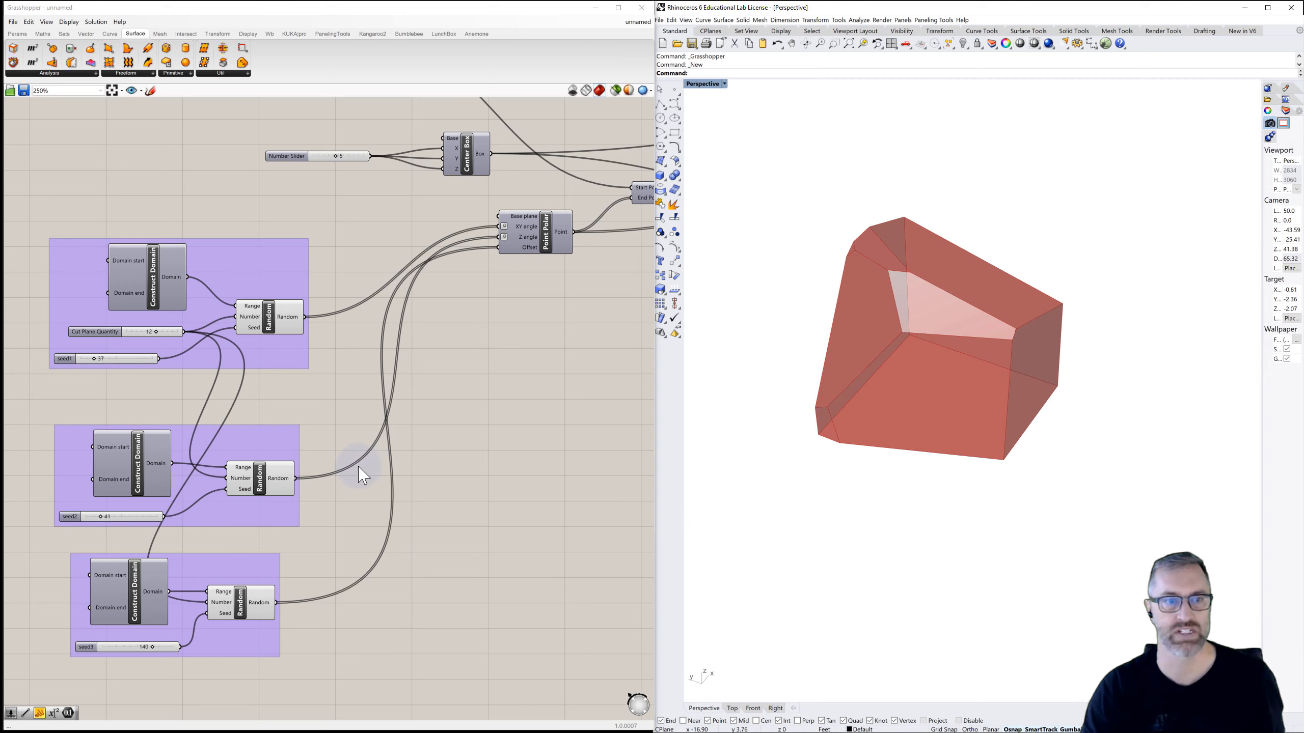
left_click_drag(100, 516, 132, 518)
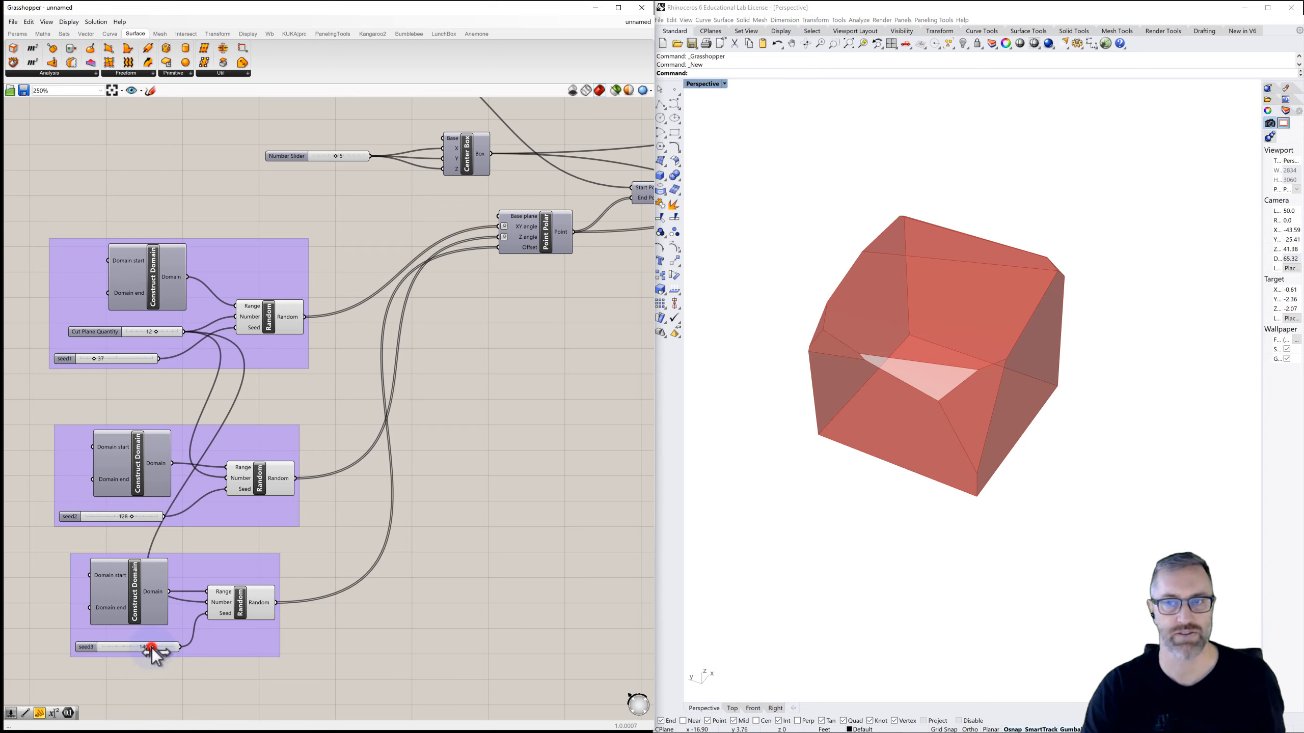
Step: Set the seed3 slider to 29 and the seed1 slider to 109, inspecting the resulting cut solid from several sides
left_click_drag(152, 649, 112, 647)
mouse_move(950, 571)
right_mouse_down()
mouse_move(873, 548)
mouse_move(967, 570)
mouse_move(1039, 568)
mouse_move(931, 576)
mouse_move(946, 576)
right_mouse_up()
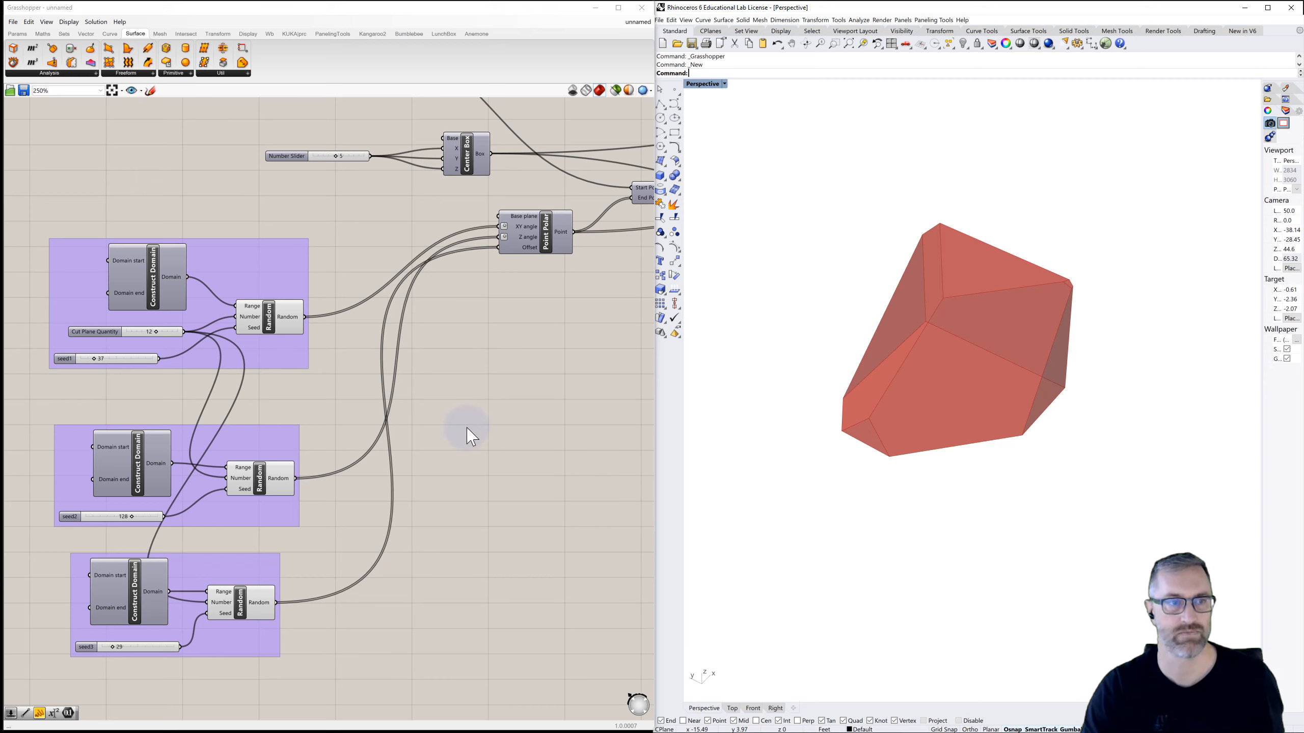
left_click(153, 333)
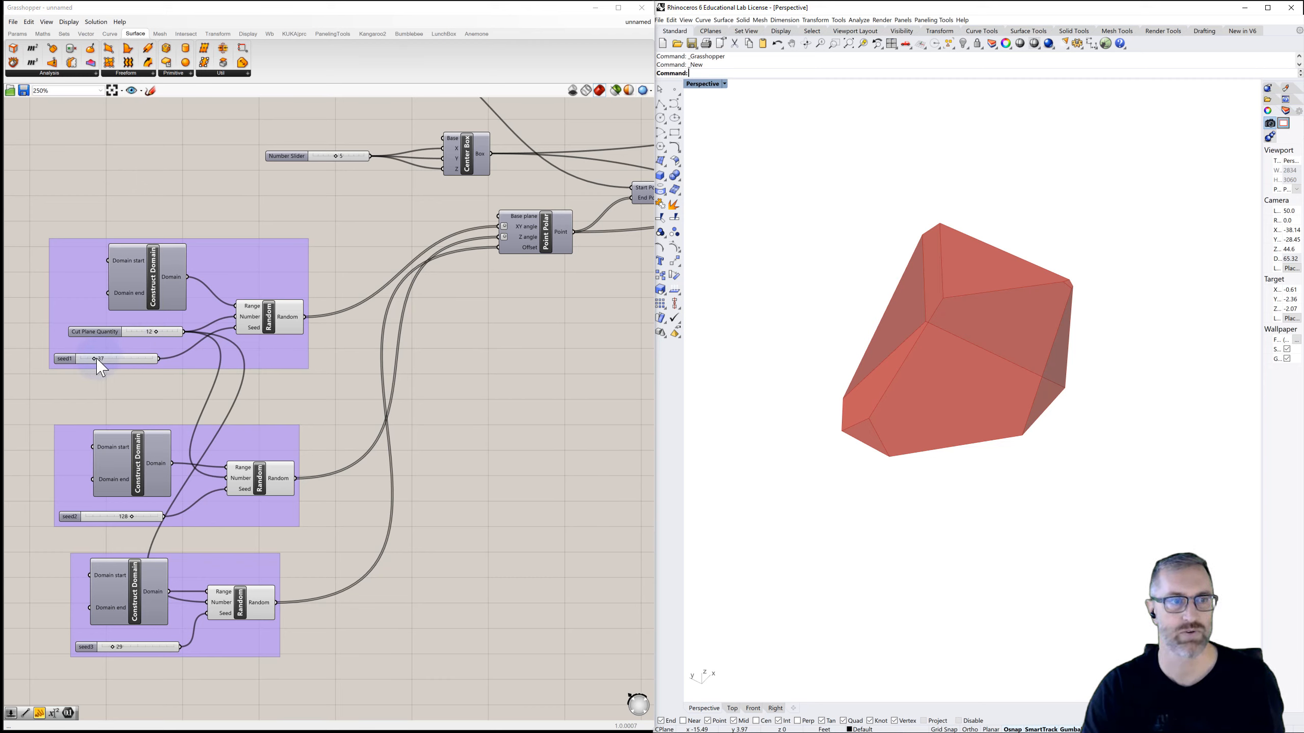
left_click_drag(96, 360, 121, 358)
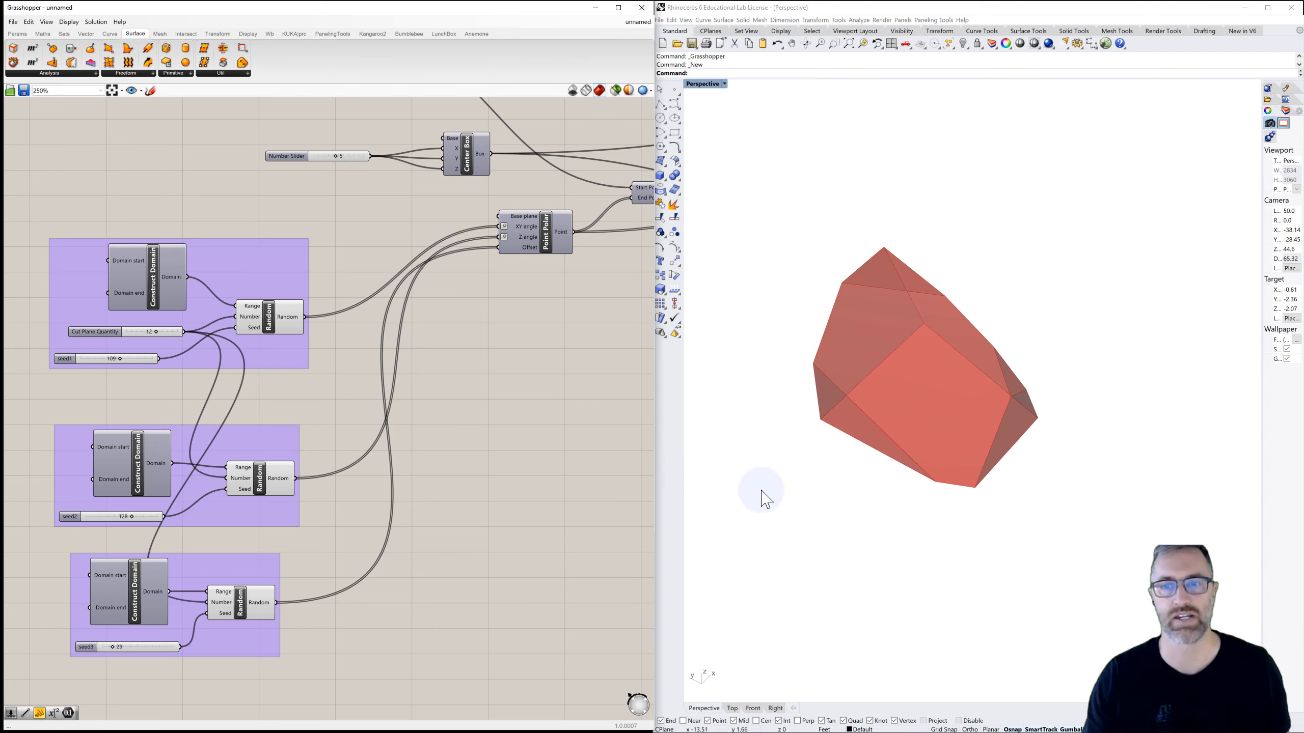
right_click_drag(915, 514, 1091, 499)
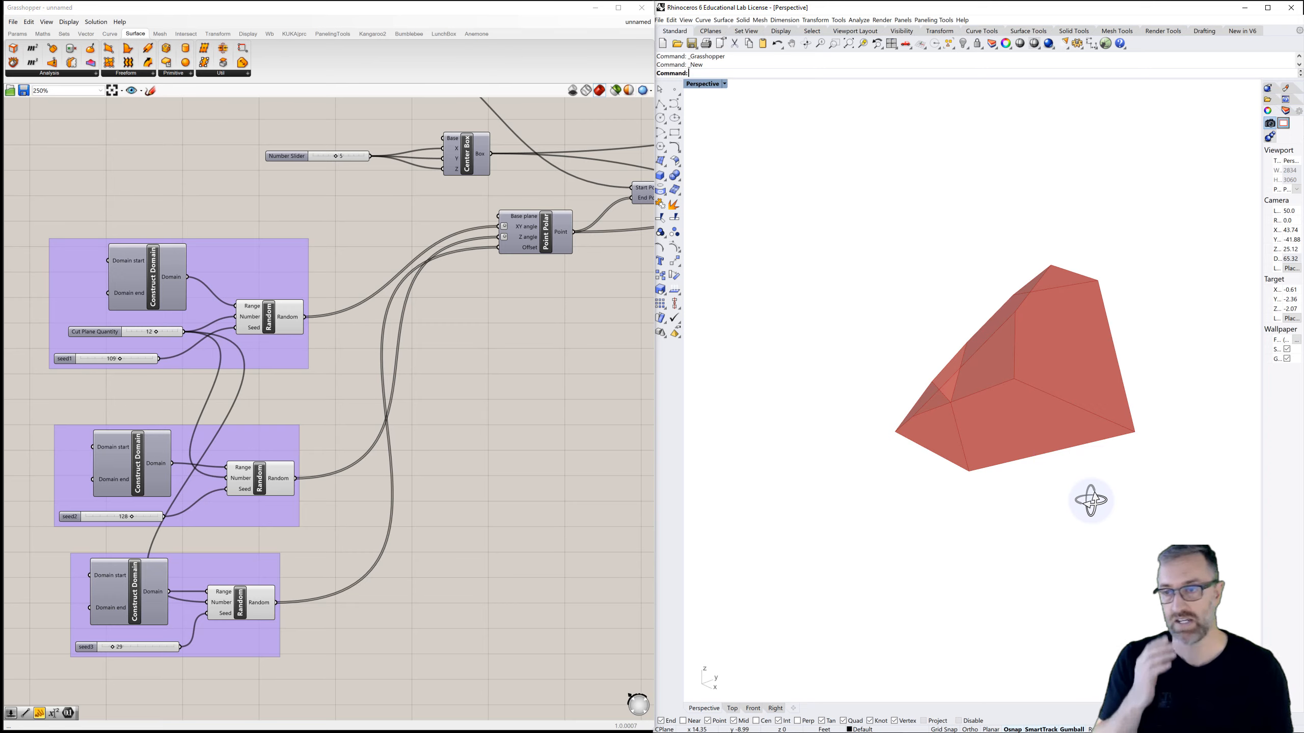
right_click_drag(963, 477, 1039, 489)
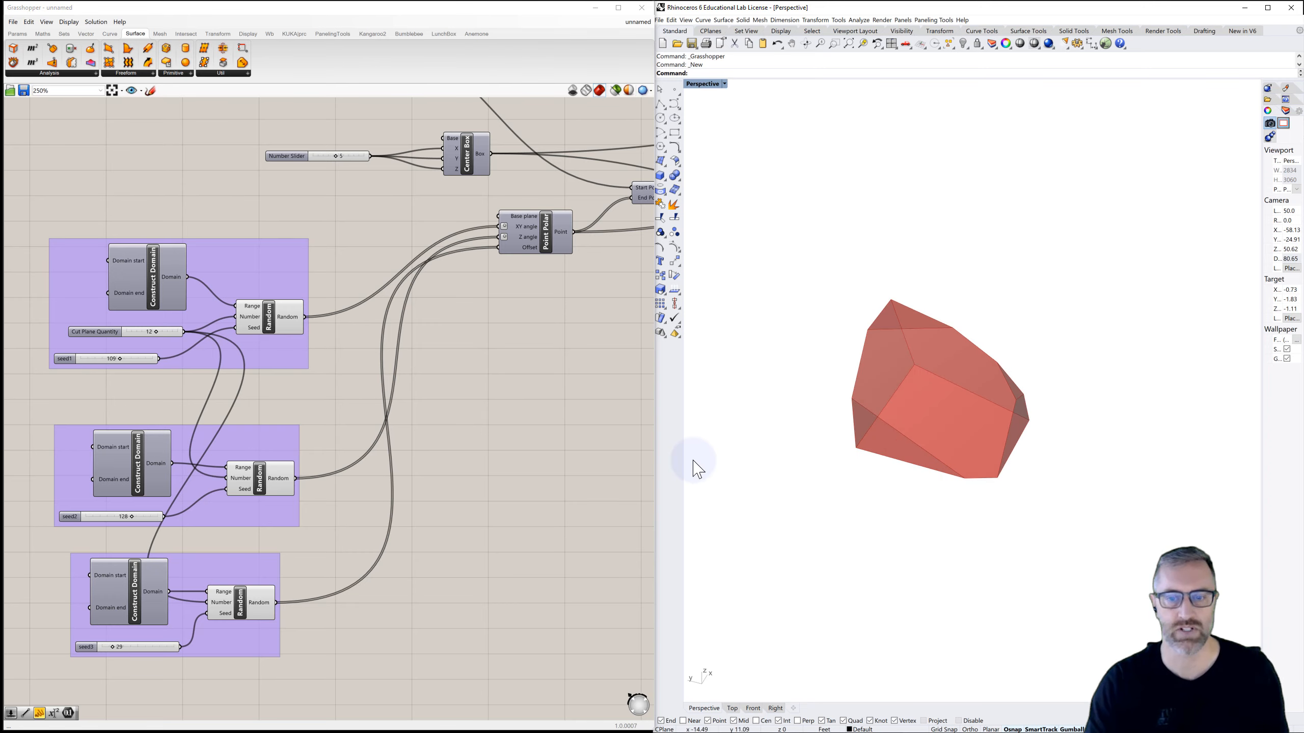
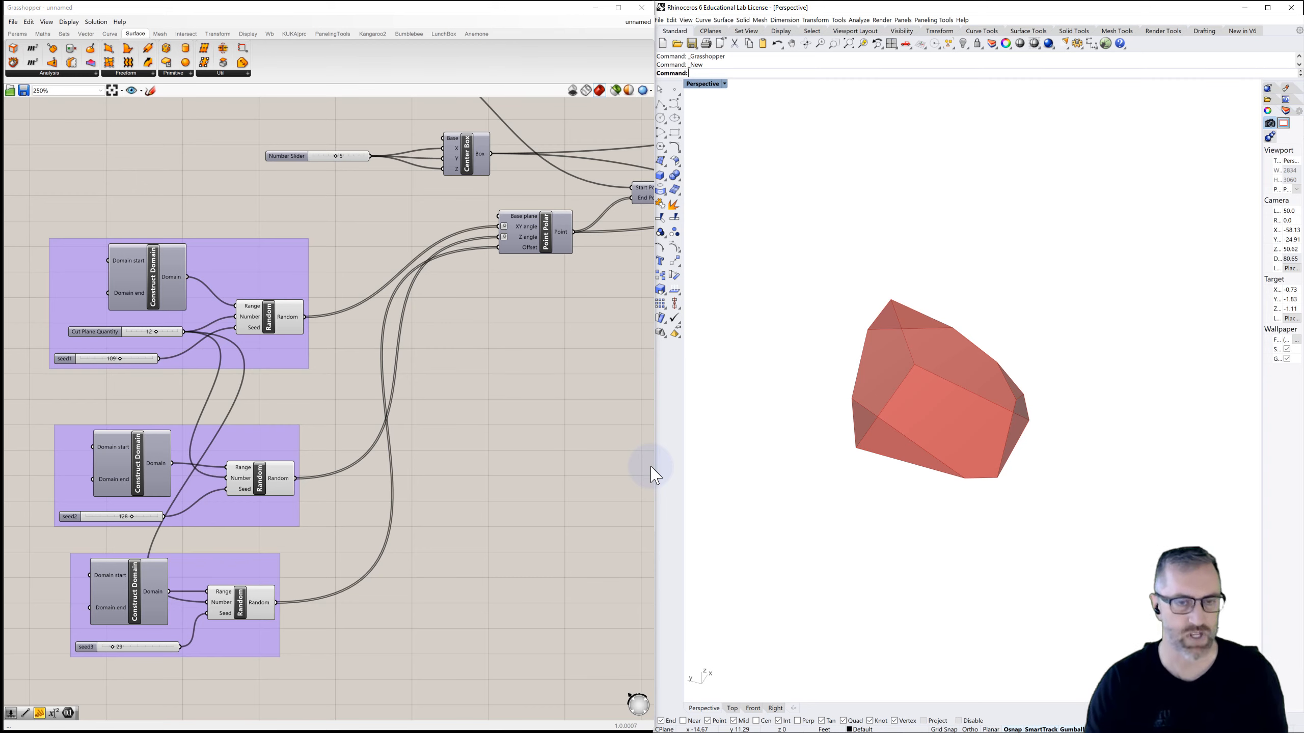
Step: Add a Custom Preview component beyond Solid Difference and connect the Solid Difference result to its Geometry input
scroll(490, 434, "down", 3)
mouse_move(489, 432)
right_mouse_down()
mouse_move(343, 408)
mouse_move(232, 408)
right_mouse_up()
right_click_drag(434, 366, 237, 382)
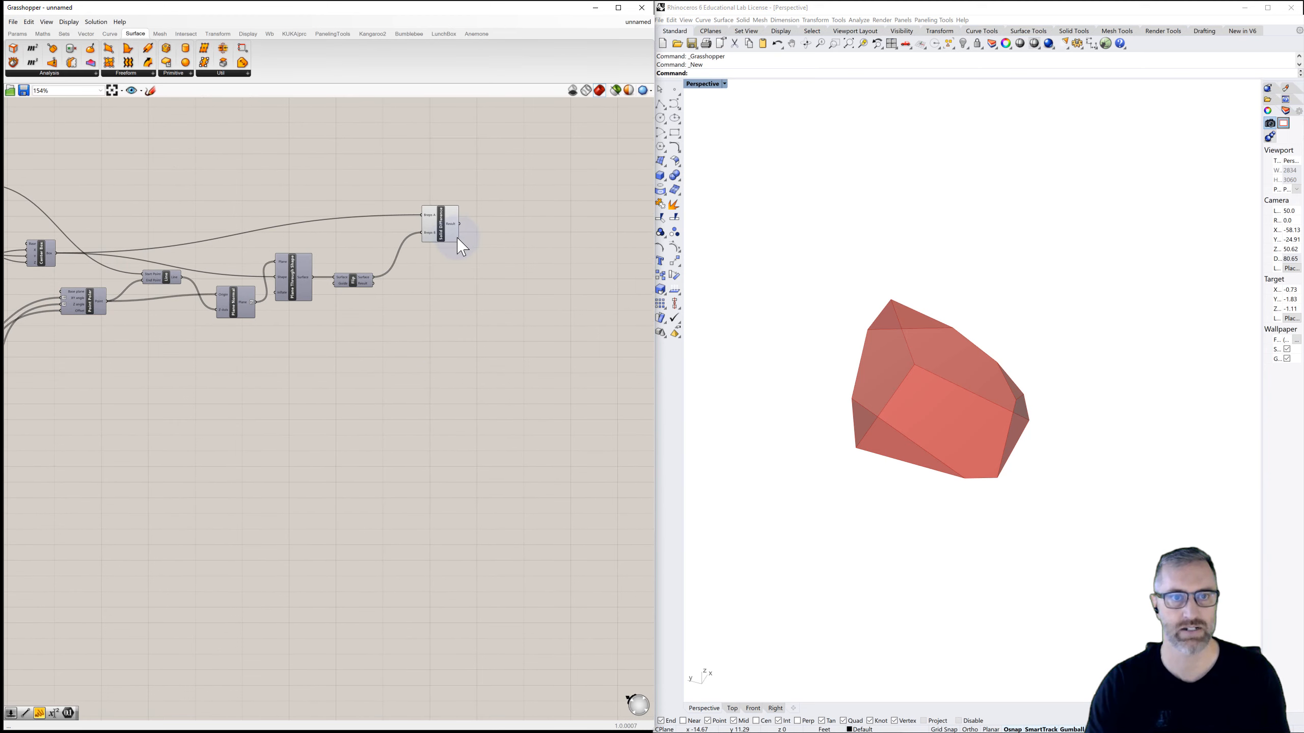
scroll(462, 244, "up", 3)
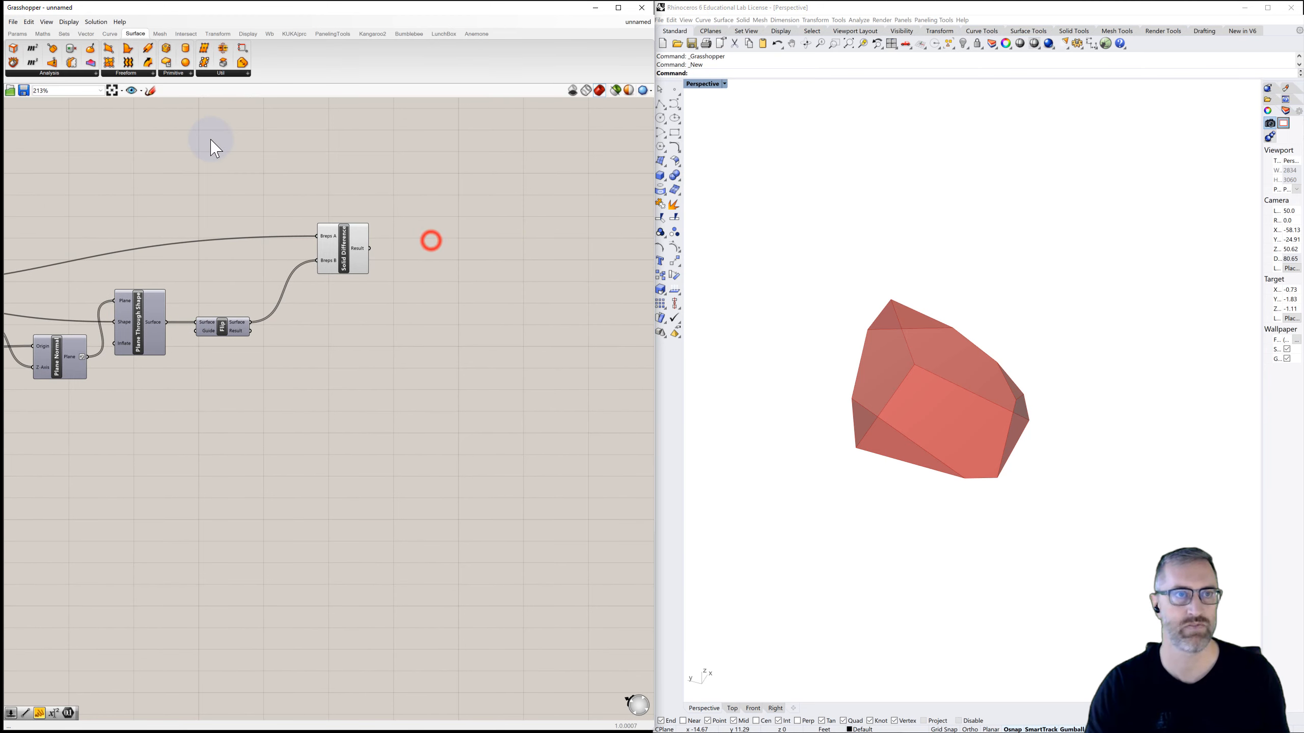
left_click(248, 34)
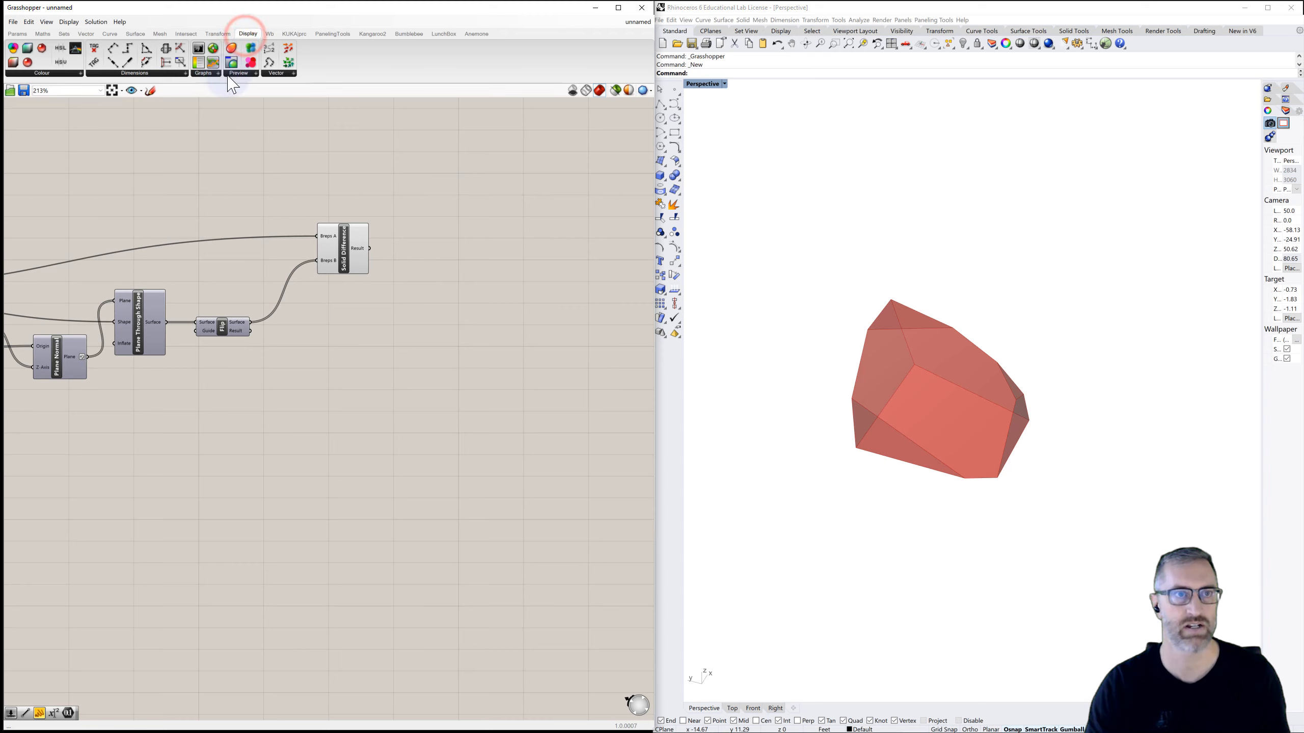
left_click(232, 74)
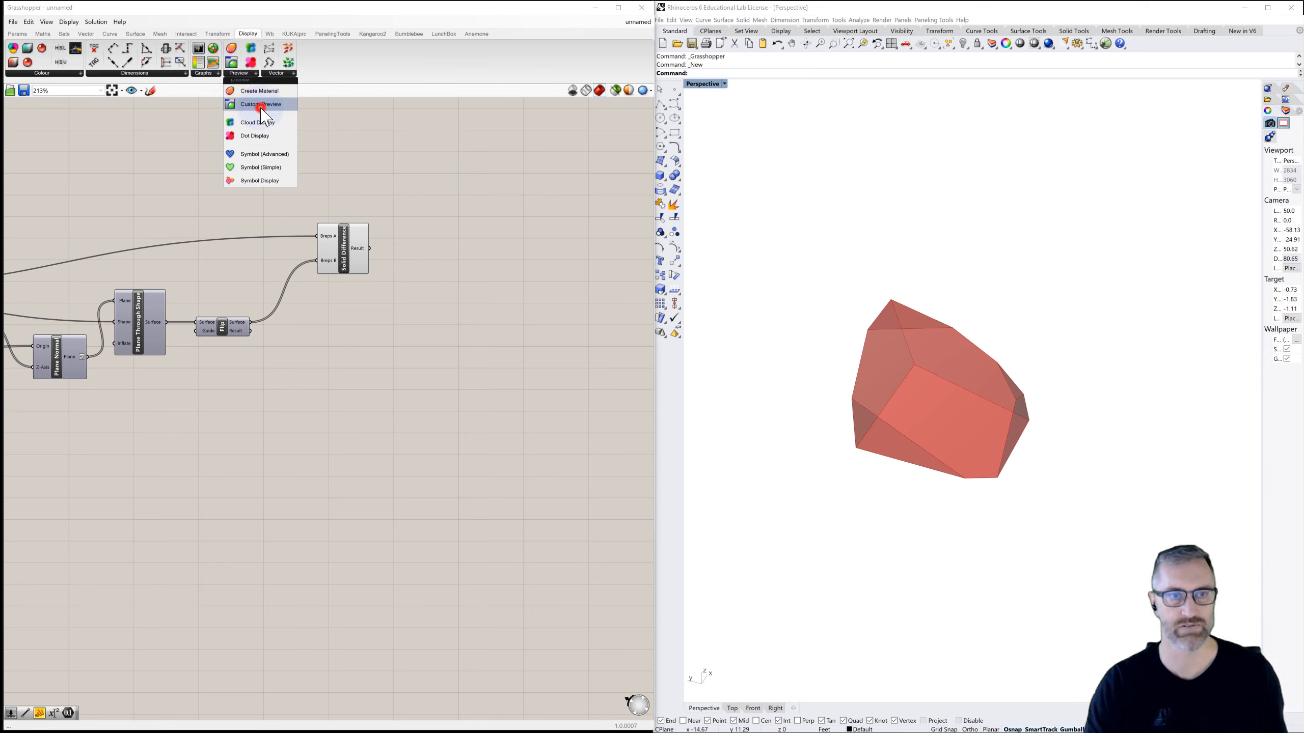
left_click(260, 106)
left_click(514, 241)
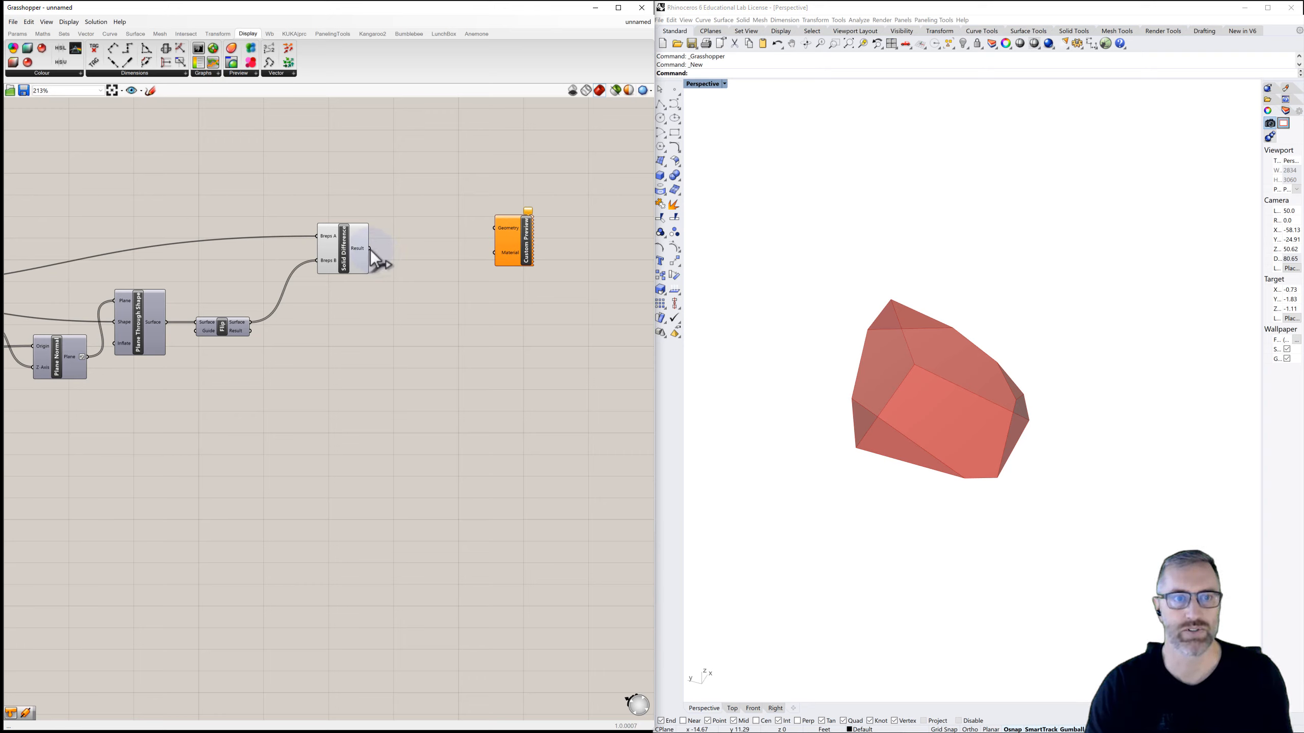
left_click(348, 248)
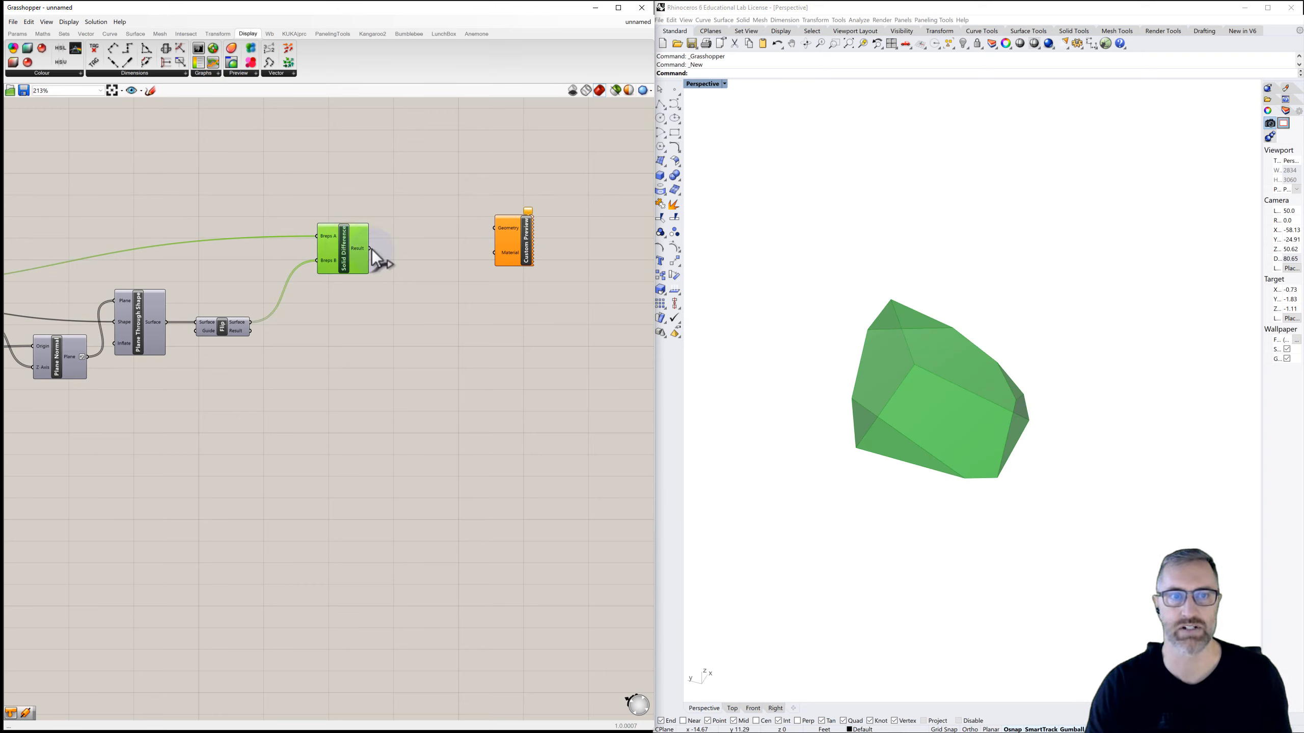
left_click_drag(372, 248, 496, 229)
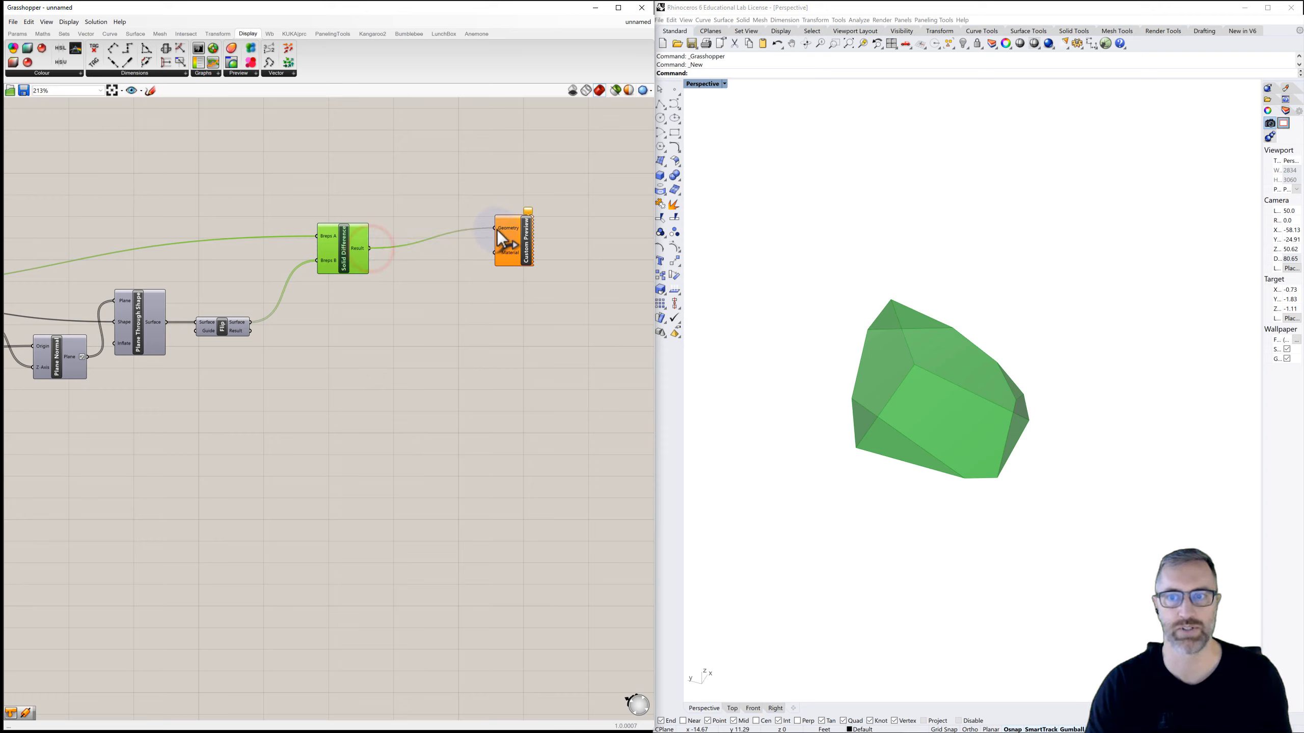
left_click(455, 290)
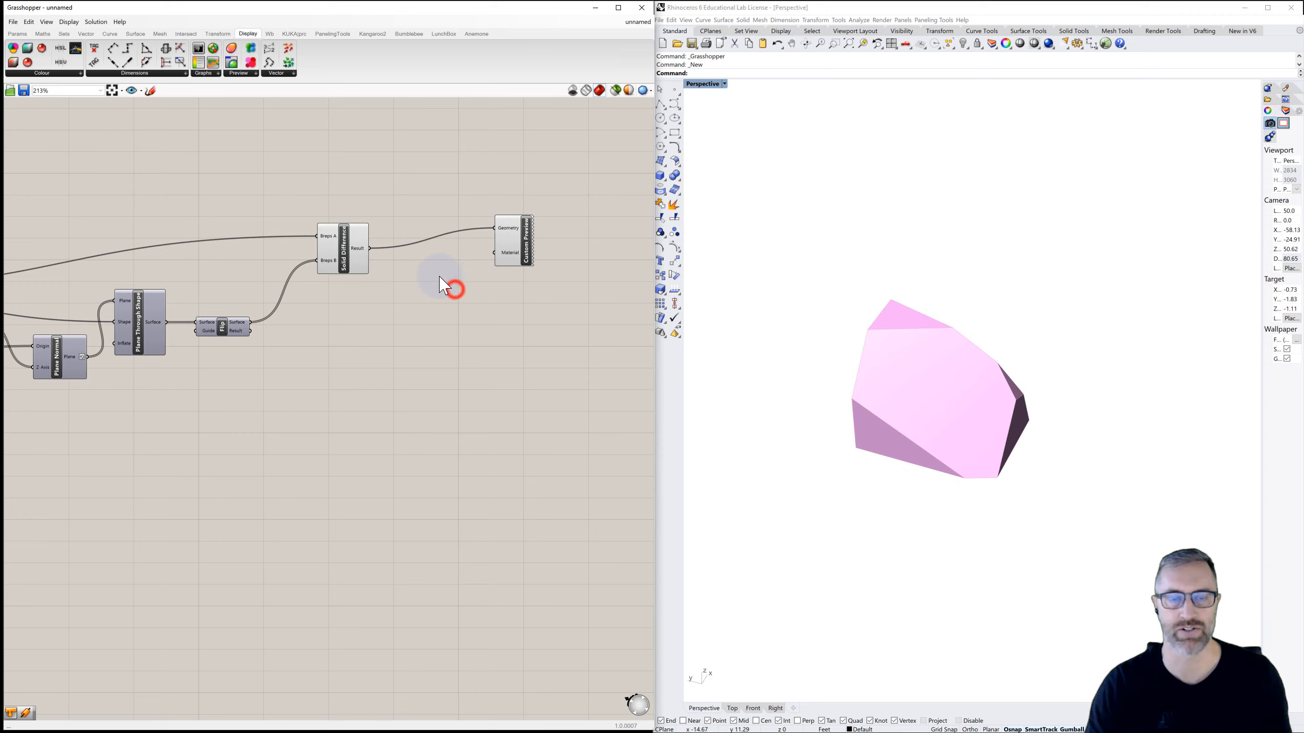
Step: Turn off the preview of the Solid Difference component and line up the Custom Preview component beside it
left_click(349, 244)
left_click(526, 249)
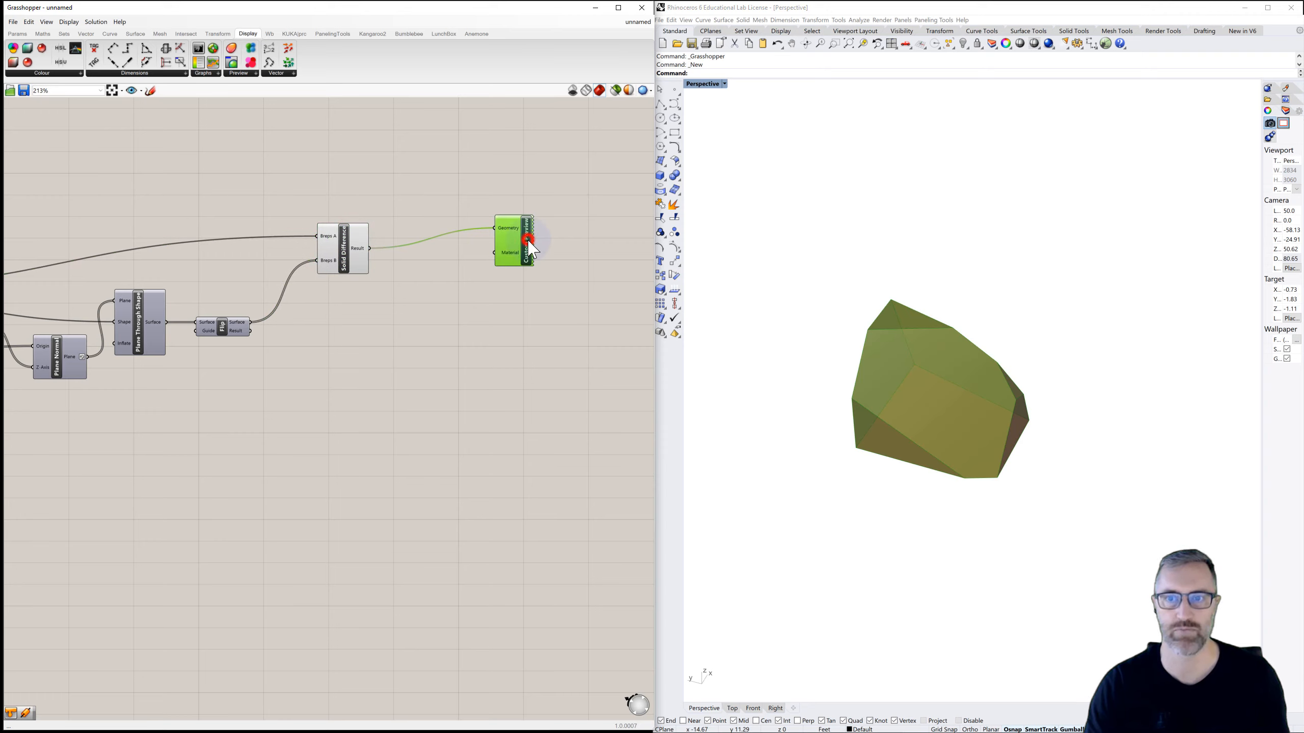
left_click(348, 243)
right_click(349, 248)
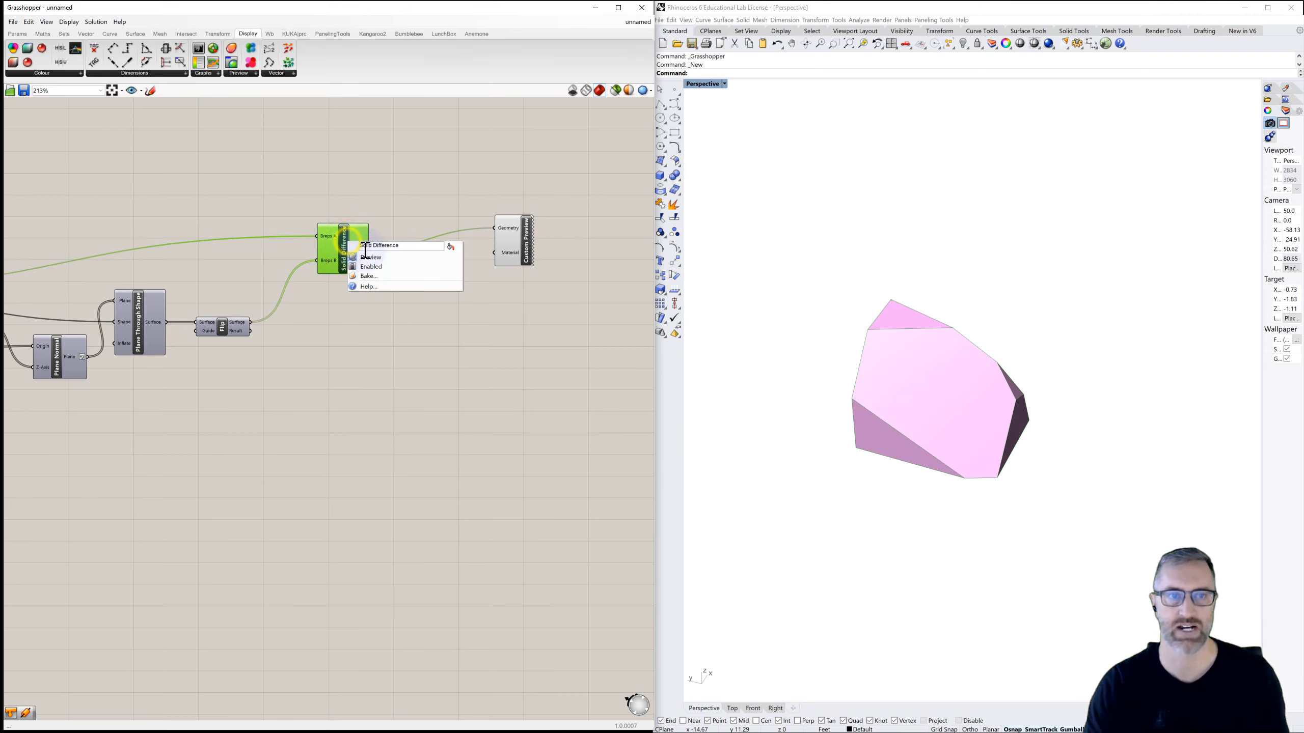
left_click(370, 254)
left_click(350, 198)
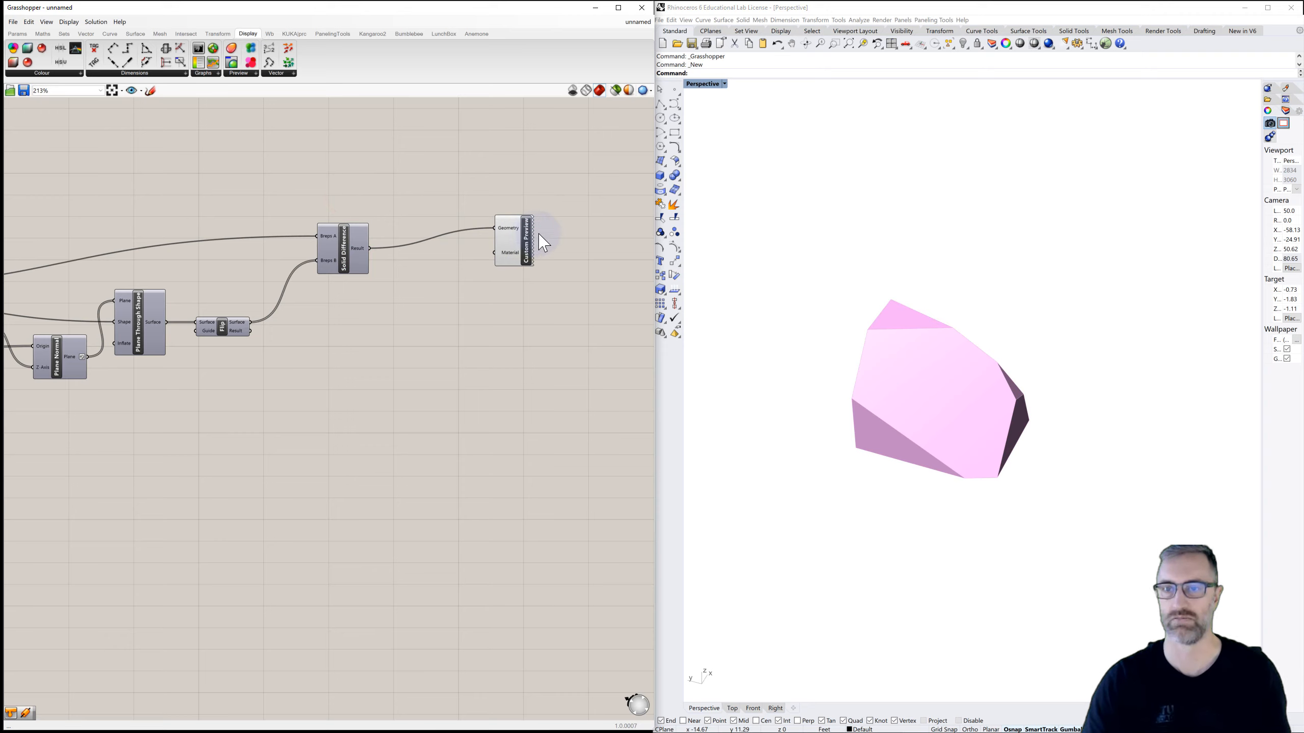
mouse_move(530, 250)
left_mouse_down()
mouse_move(541, 253)
mouse_move(516, 259)
left_mouse_up()
left_click(442, 194)
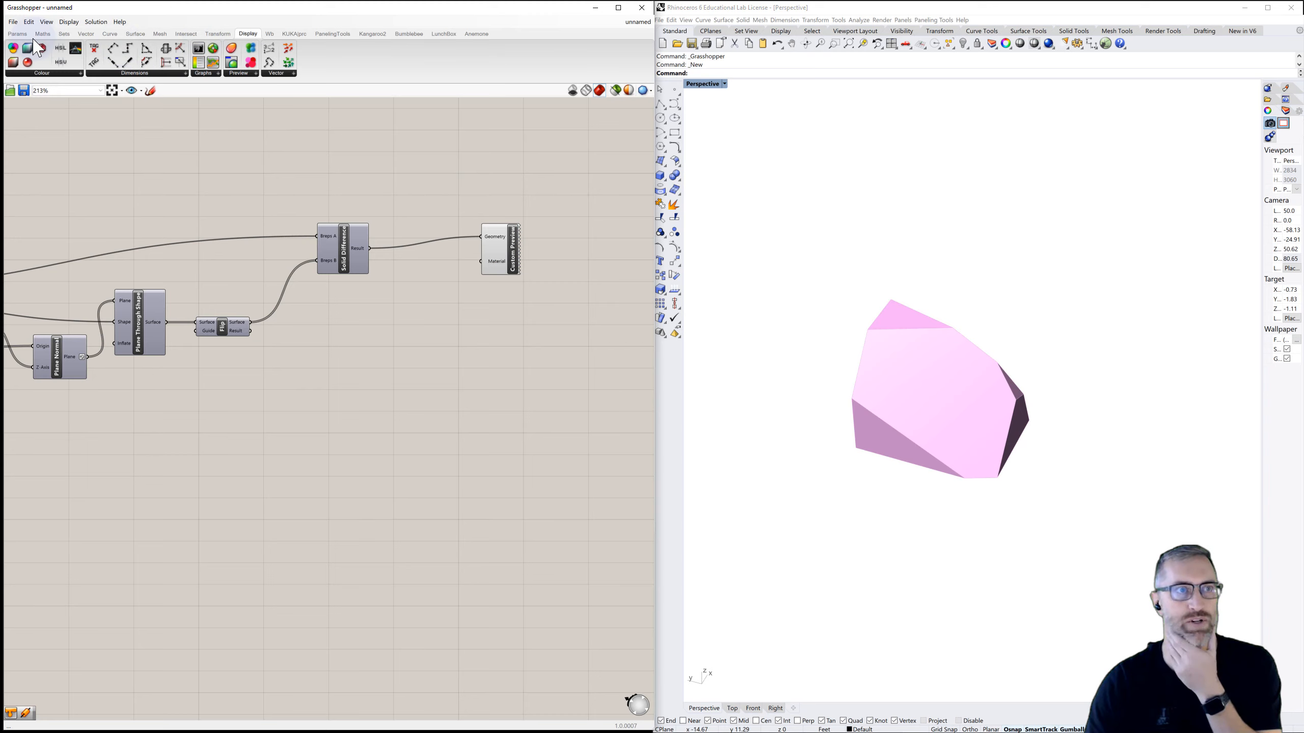
Step: Place a Colour Swatch on the canvas below the wire between Solid Difference and Custom Preview
left_click(17, 34)
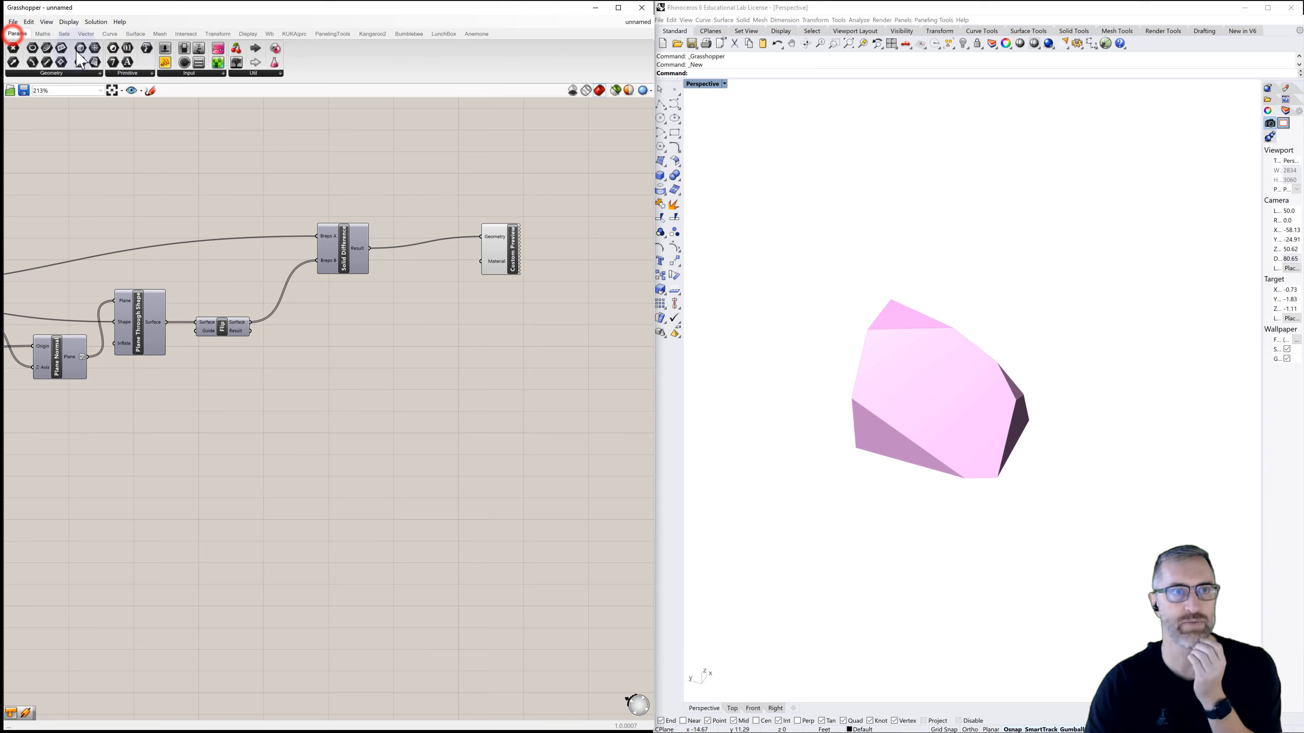
left_click(198, 74)
left_click(261, 168)
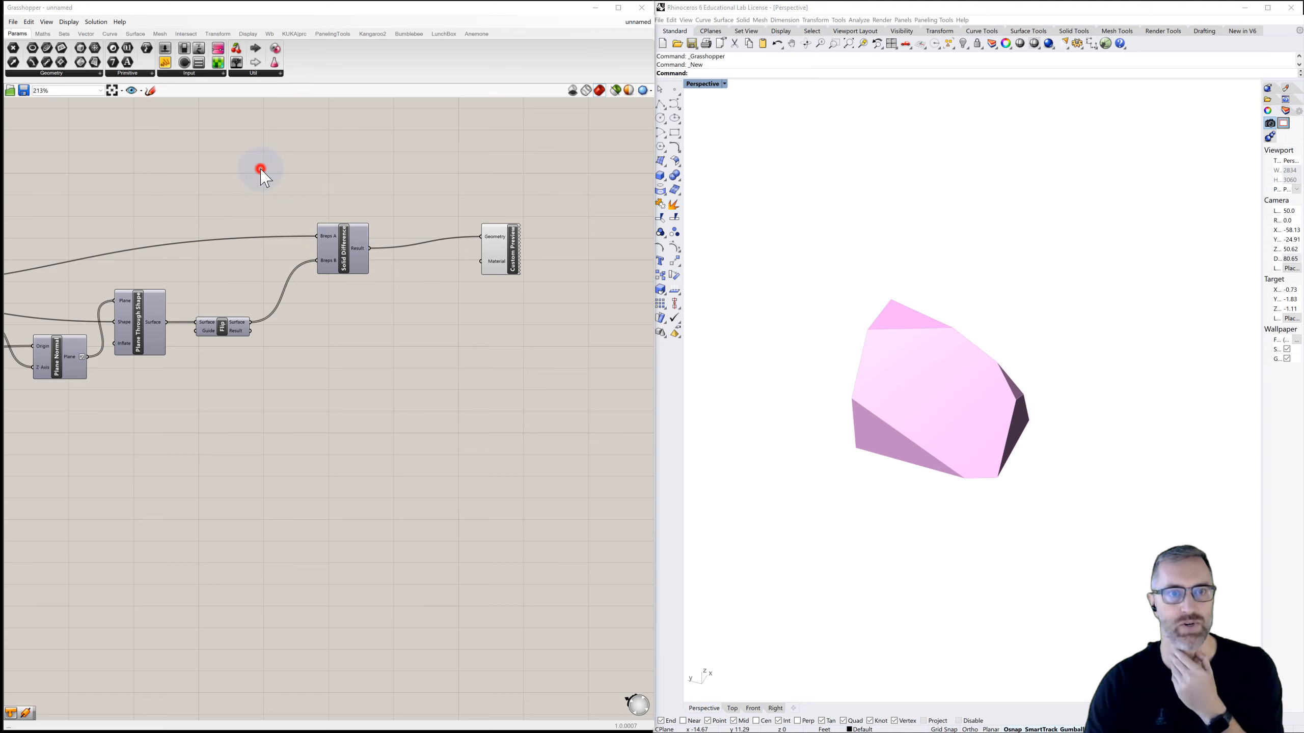
left_click(439, 310)
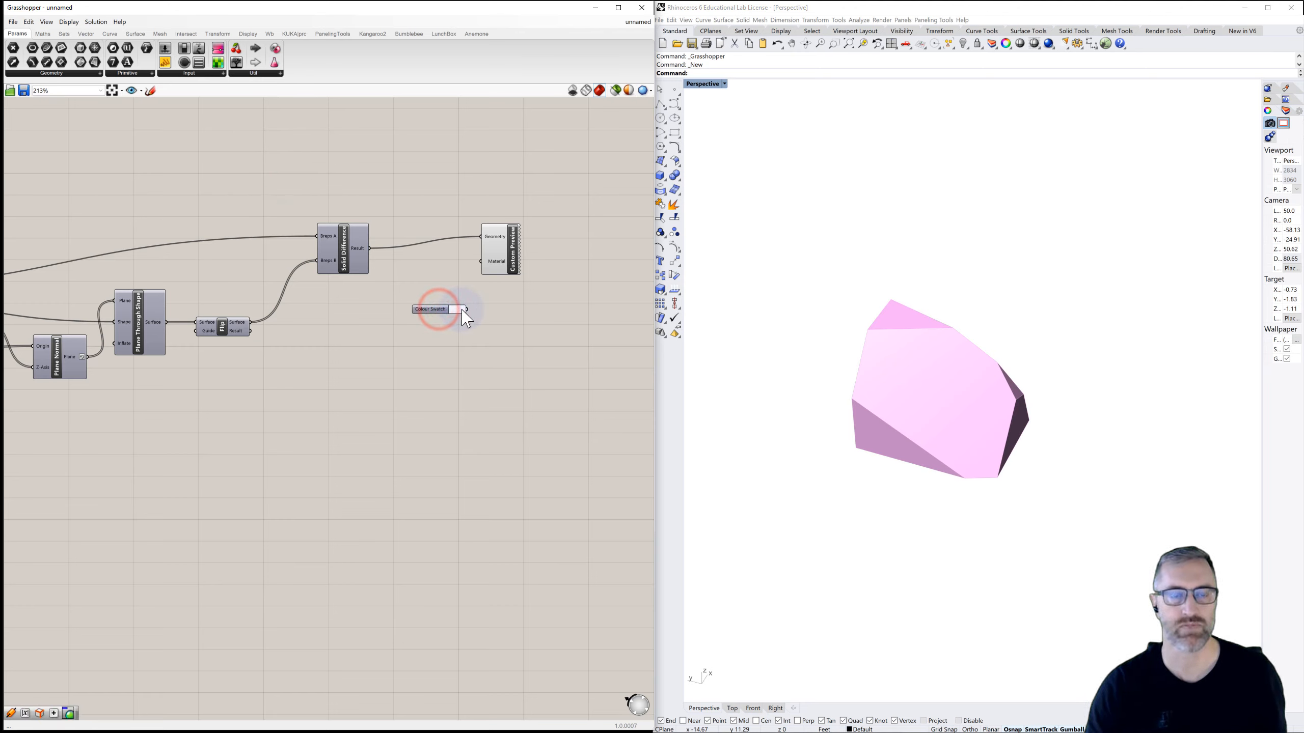
Step: Set the Colour Swatch to bright magenta with hue 298°, saturation 100, value 100 and alpha 255
left_click(462, 310)
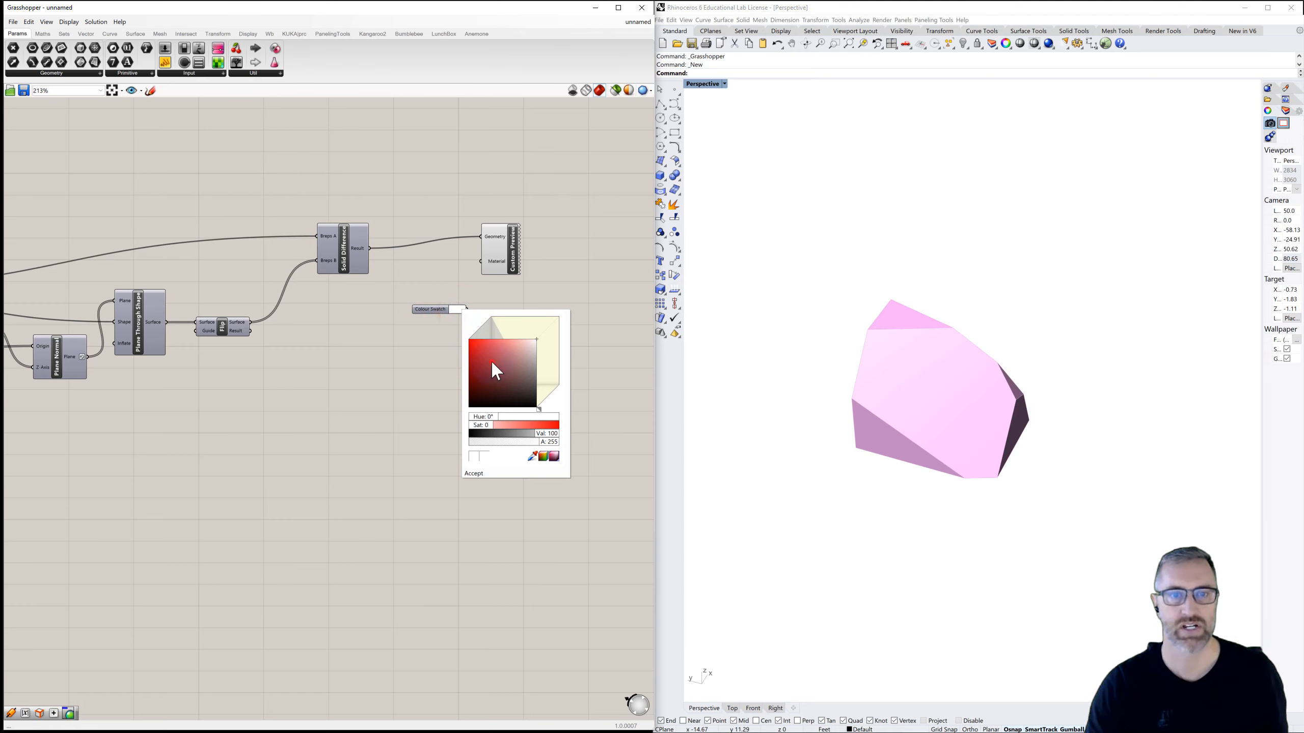
left_click(492, 362)
left_click_drag(517, 397, 566, 445)
left_click(522, 403)
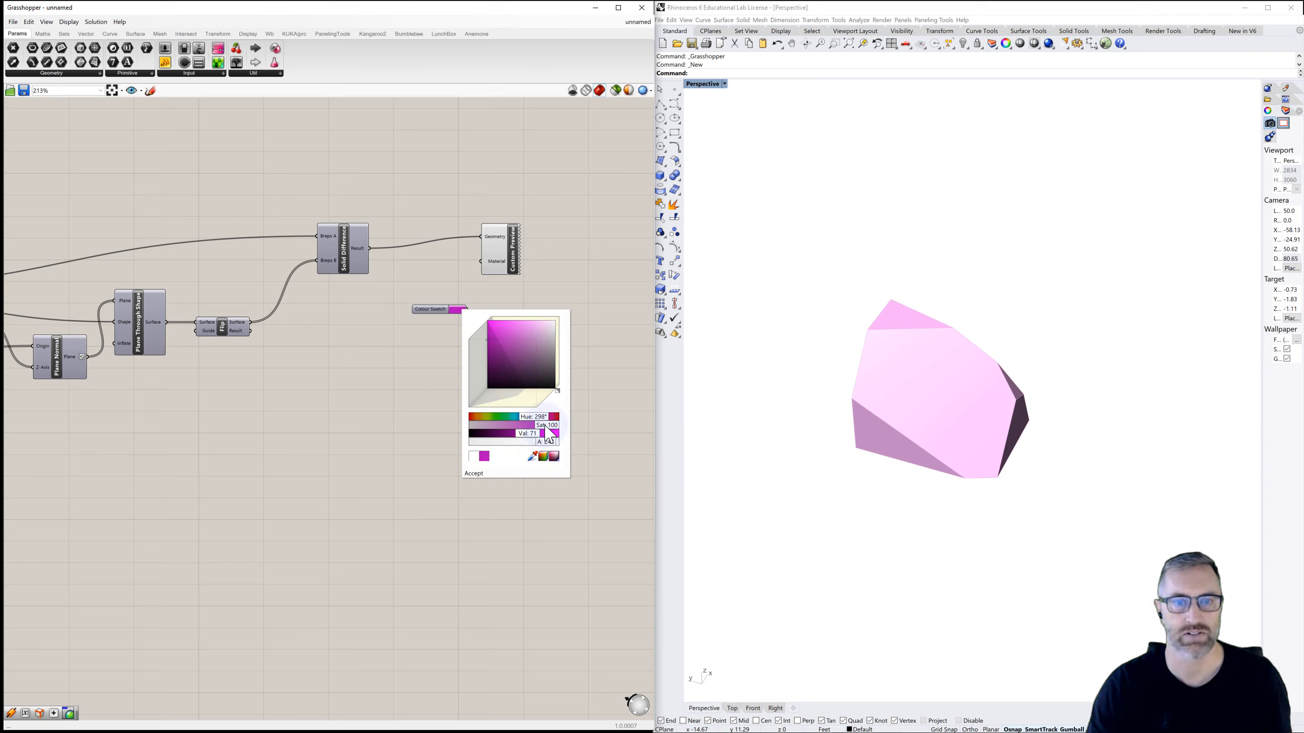
left_click_drag(495, 340, 505, 320)
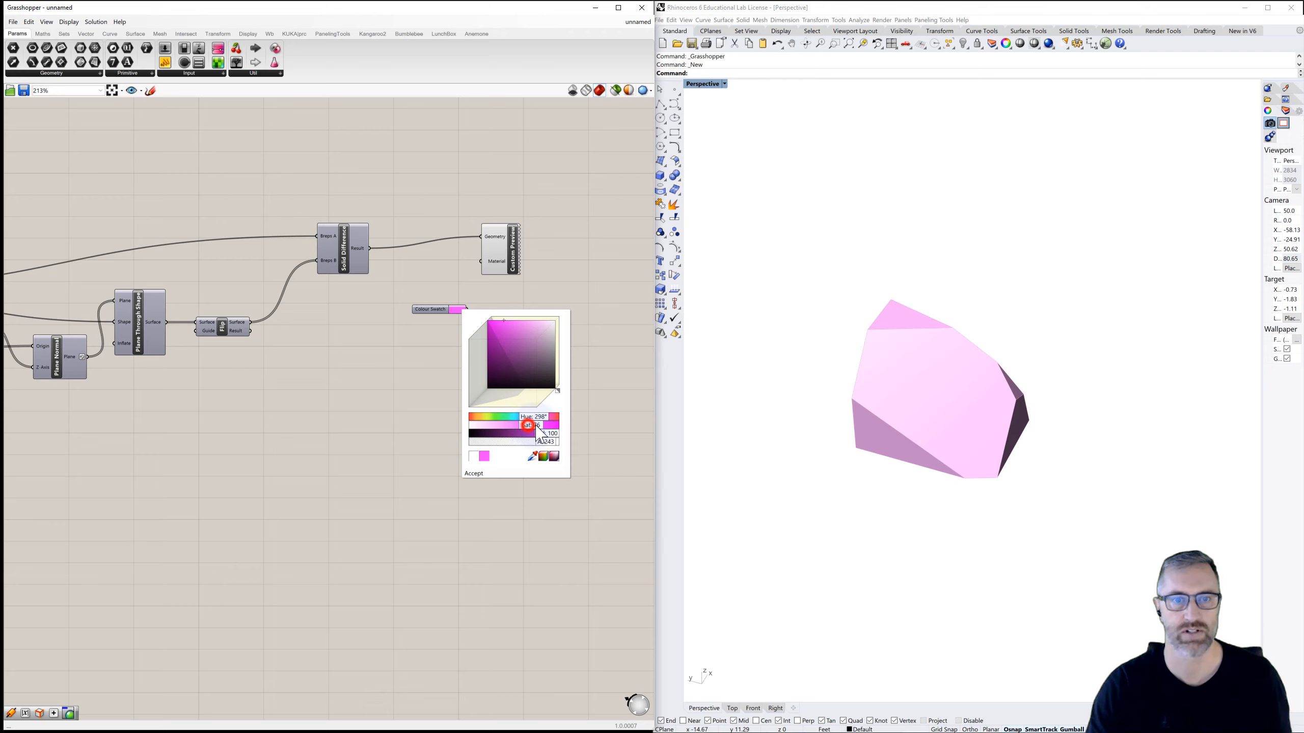
left_click_drag(537, 427, 558, 427)
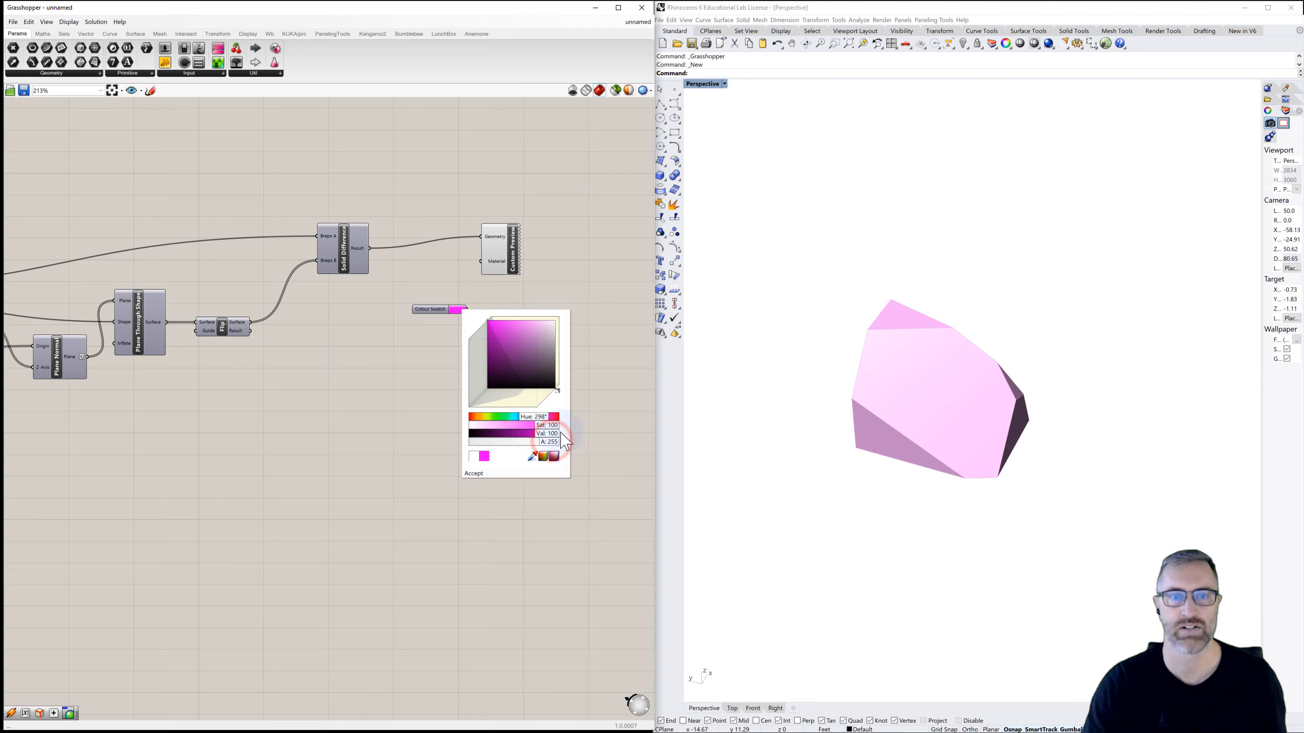
left_click(476, 474)
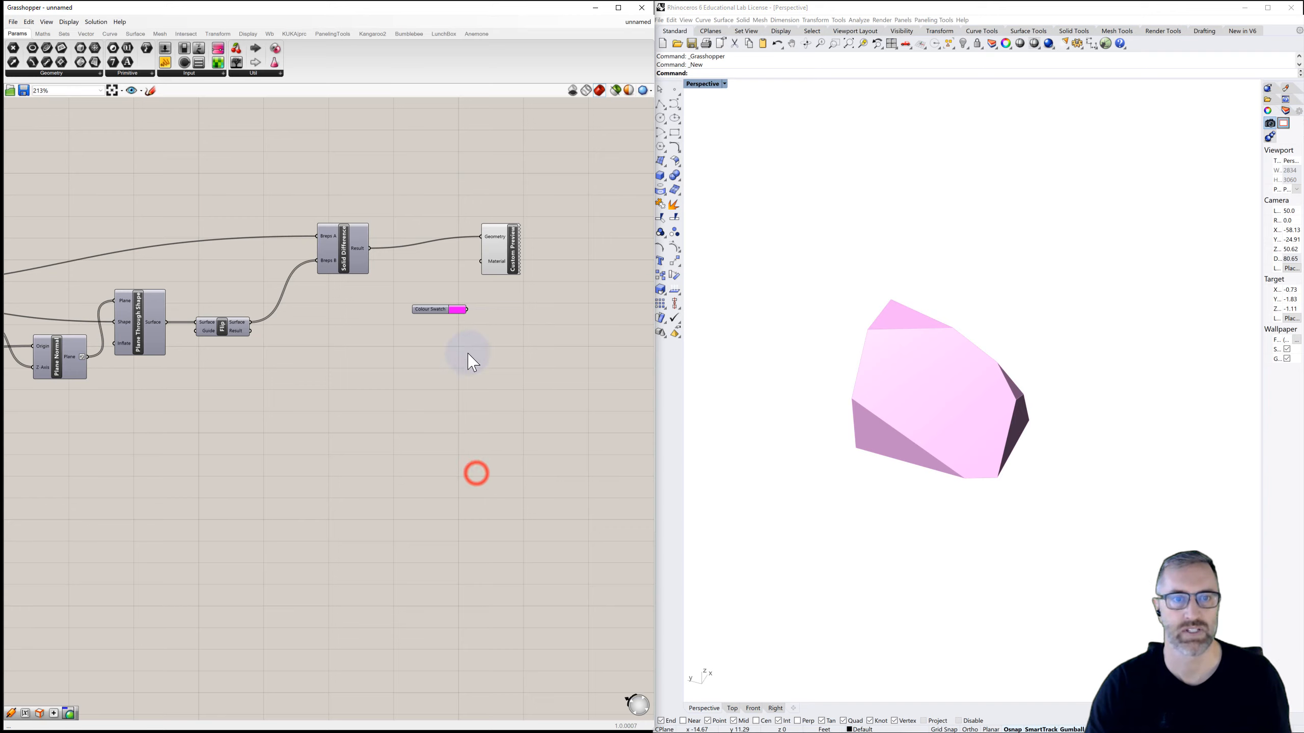
Step: Move the Colour Swatch closer to Custom Preview, connect it to the Material input, and inspect the coloured solid
left_click_drag(434, 310, 411, 286)
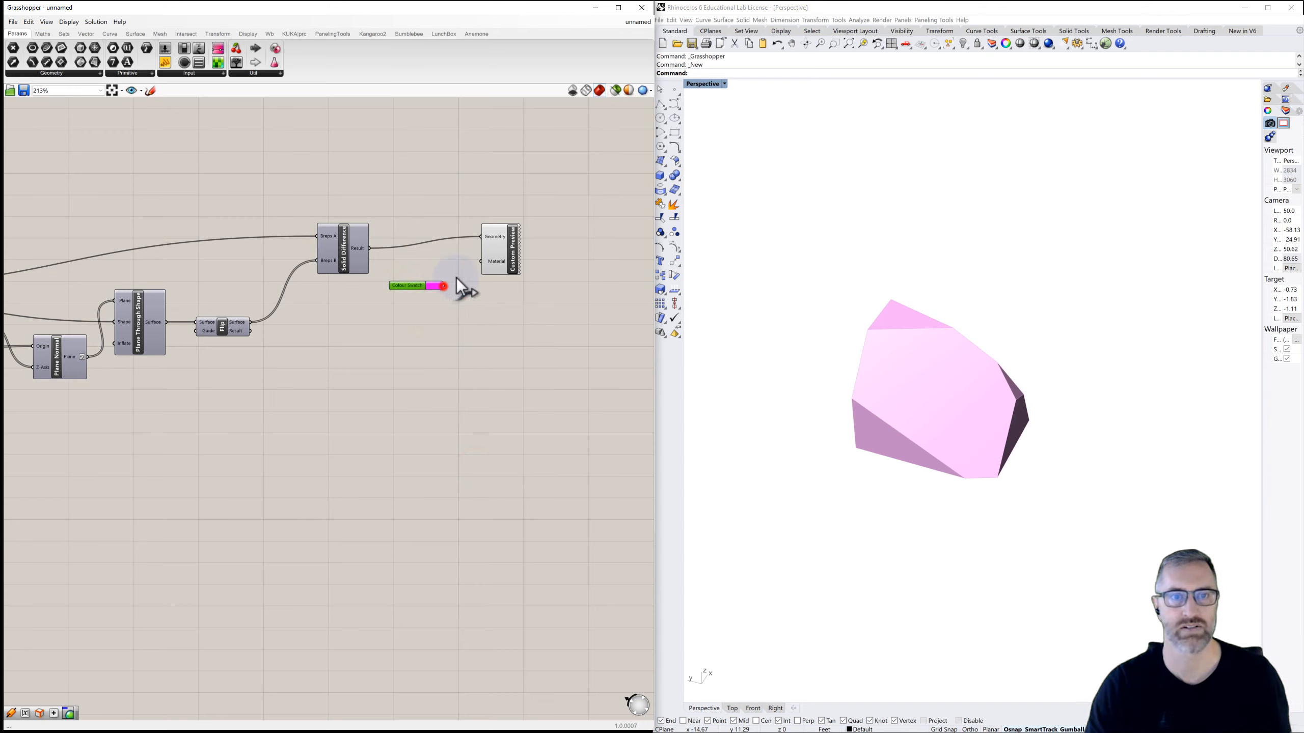
left_click_drag(480, 259, 480, 261)
left_click(513, 321)
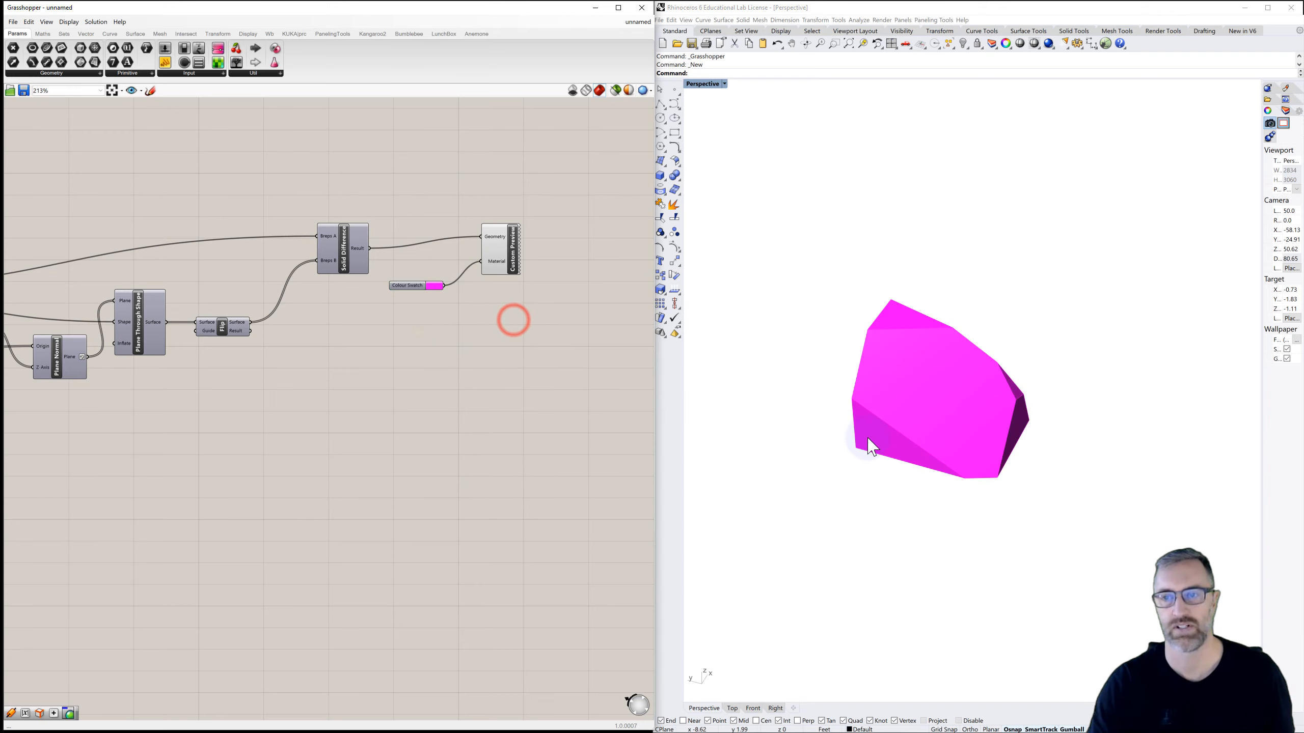
mouse_move(865, 437)
right_mouse_down()
mouse_move(786, 396)
mouse_move(868, 437)
mouse_move(852, 434)
right_mouse_up()
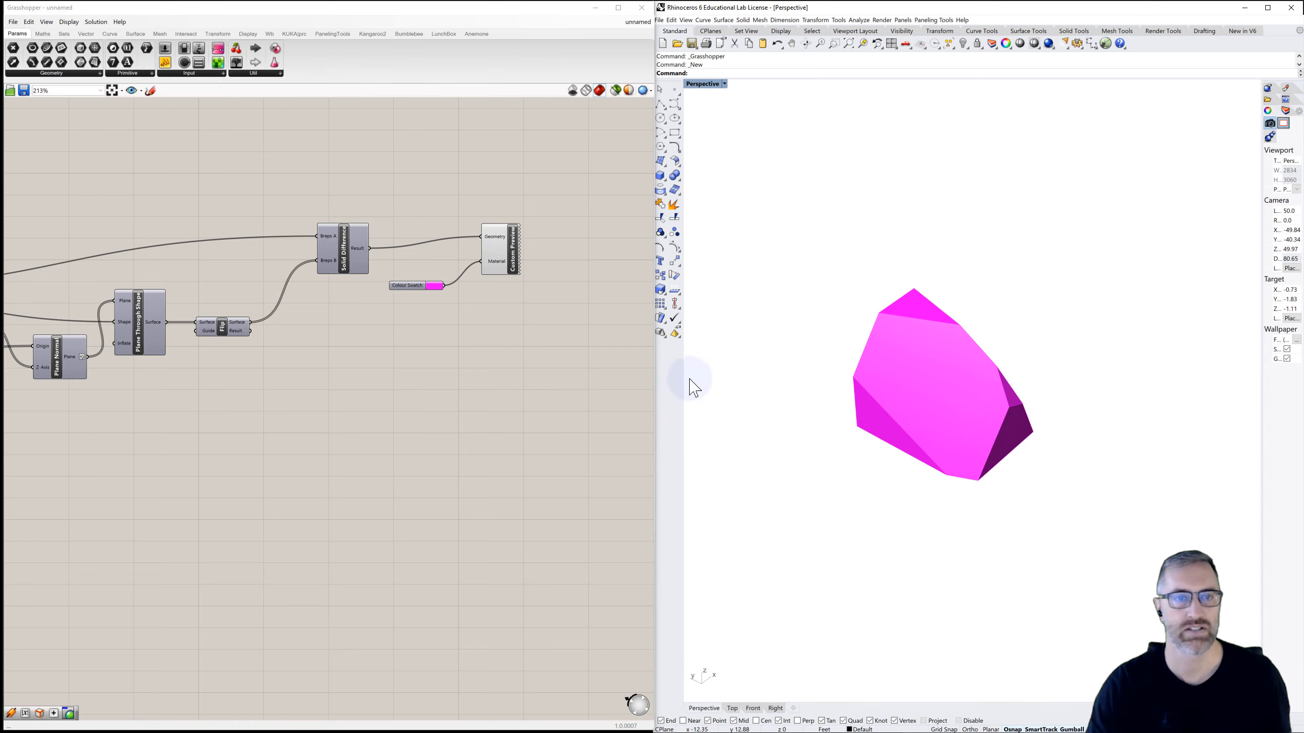
Step: Soften the Colour Swatch to a lighter pink with saturation 58 and value 92, and check the solid
left_click(434, 287)
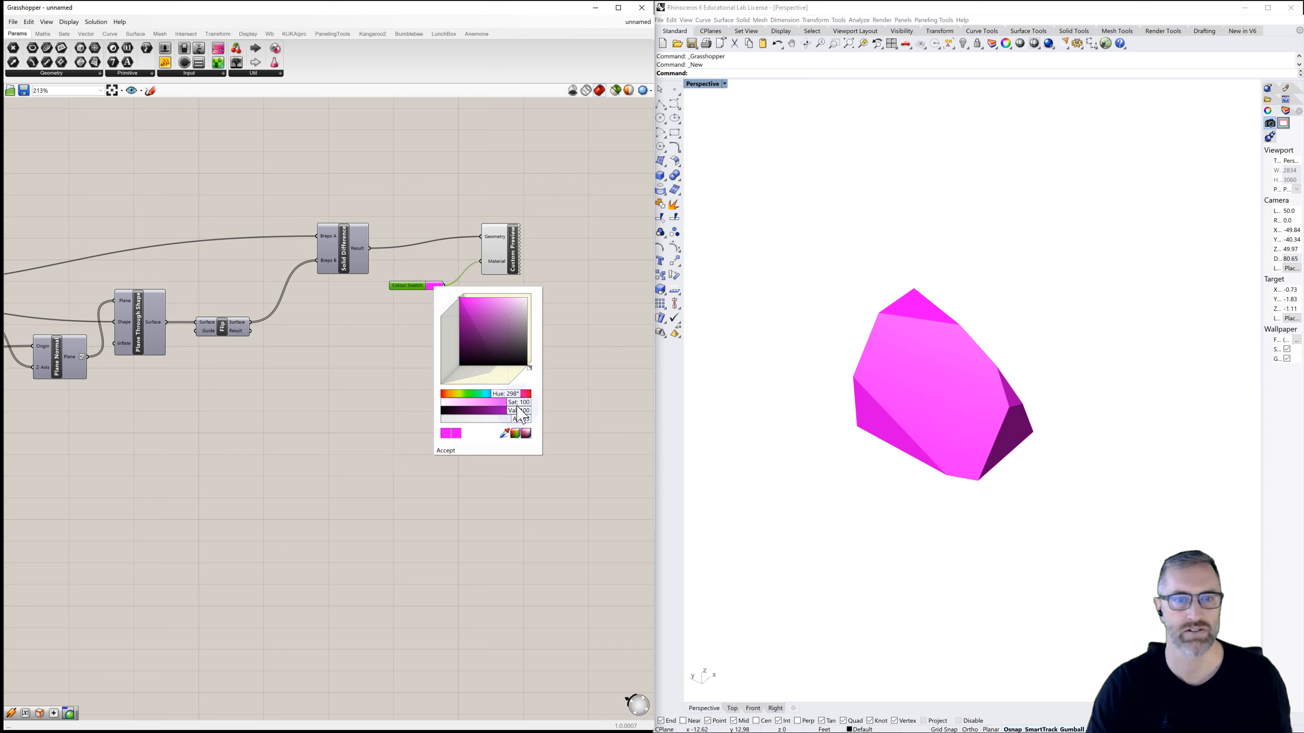
mouse_move(517, 403)
left_mouse_down()
mouse_move(493, 403)
mouse_move(501, 419)
mouse_move(461, 419)
mouse_move(526, 421)
left_mouse_up()
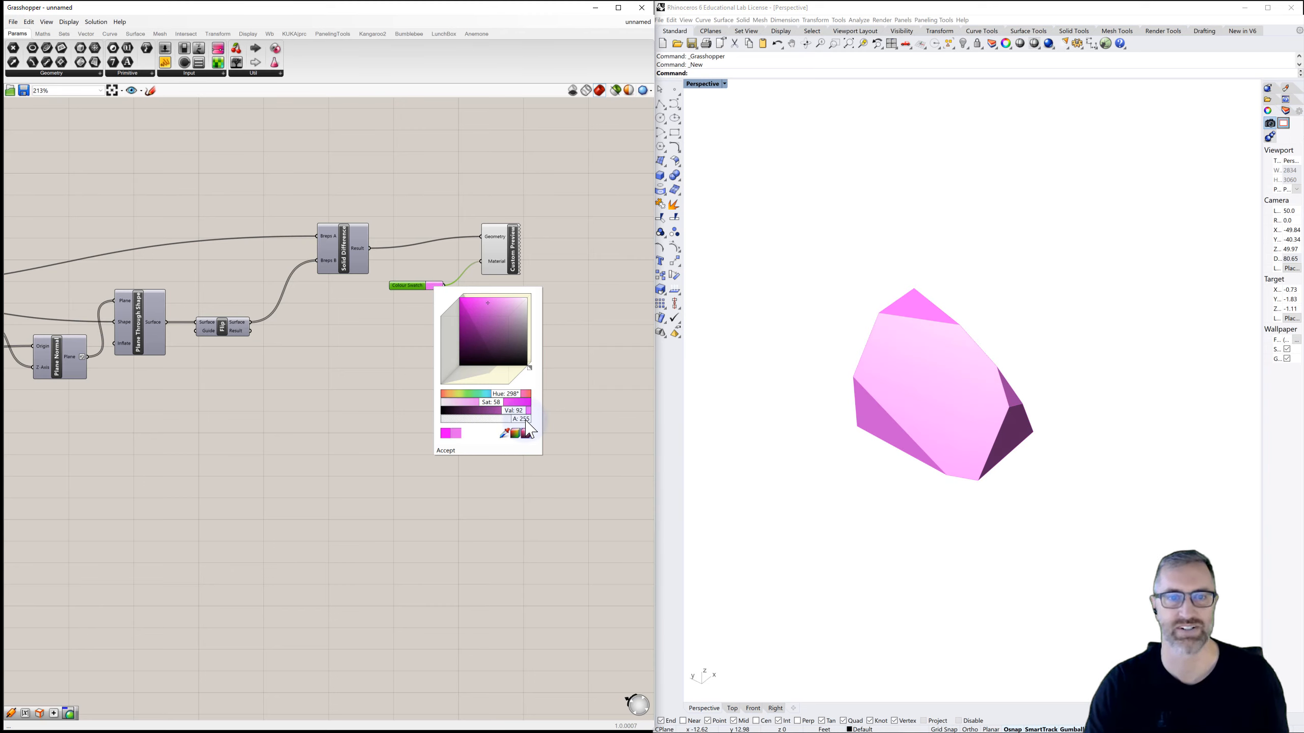
left_click(448, 451)
mouse_move(830, 470)
right_mouse_down()
mouse_move(745, 416)
mouse_move(835, 463)
mouse_move(821, 480)
mouse_move(843, 475)
right_mouse_up()
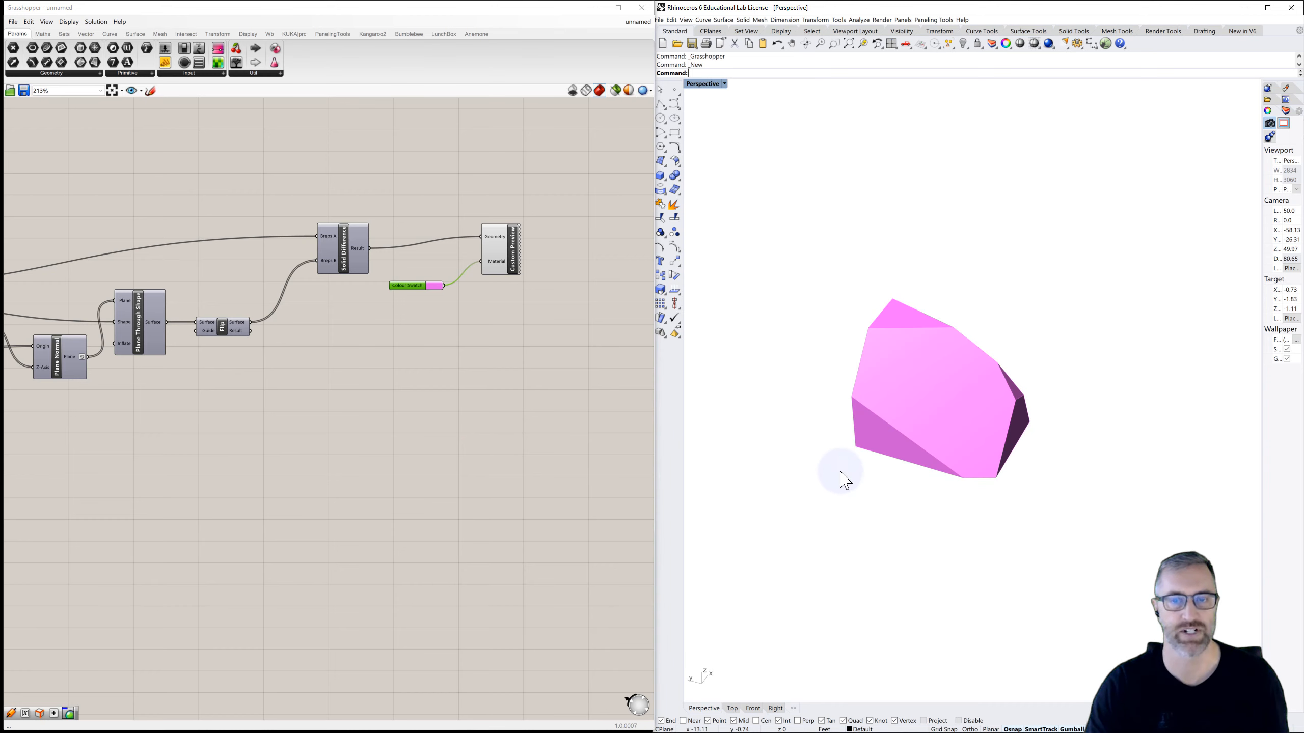
left_click(516, 382)
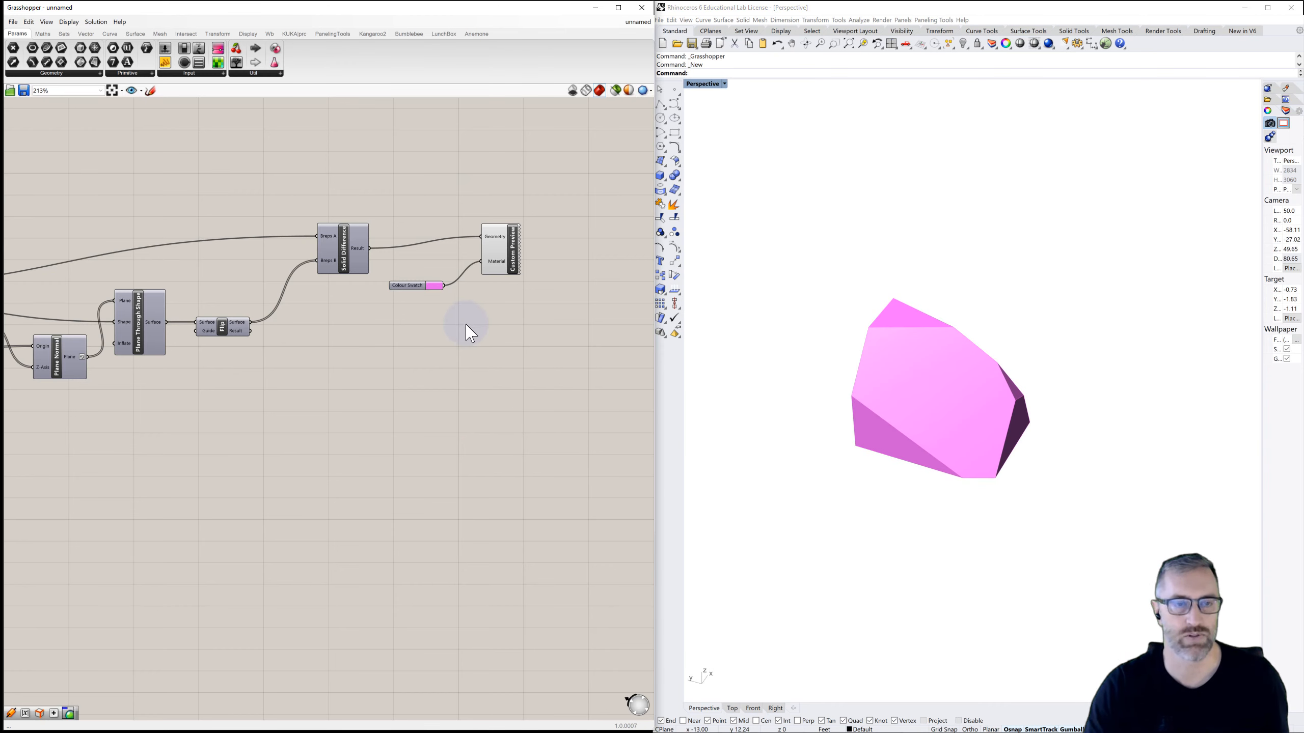
Step: Add a Brep Wireframe component above Solid Difference
right_click_drag(465, 323, 516, 290)
scroll(518, 287, "down", 3)
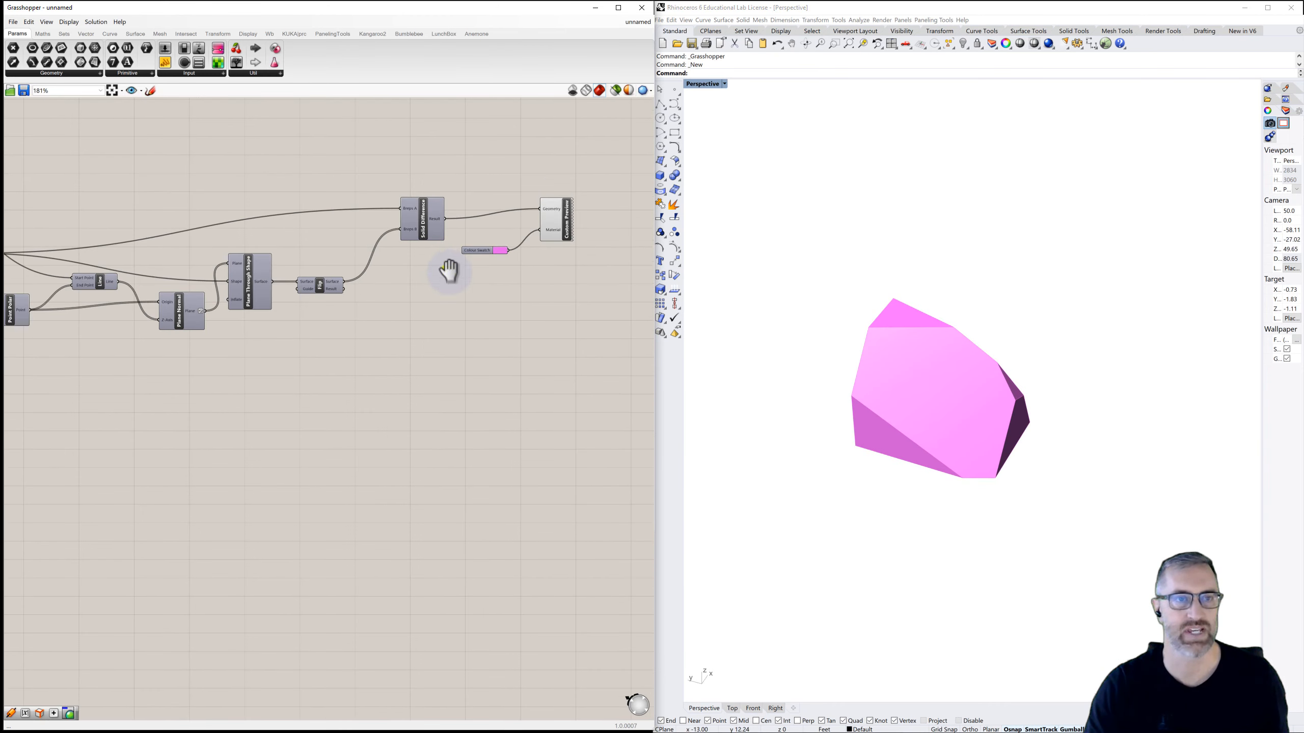
right_click_drag(446, 270, 491, 290)
scroll(478, 285, "down", 2)
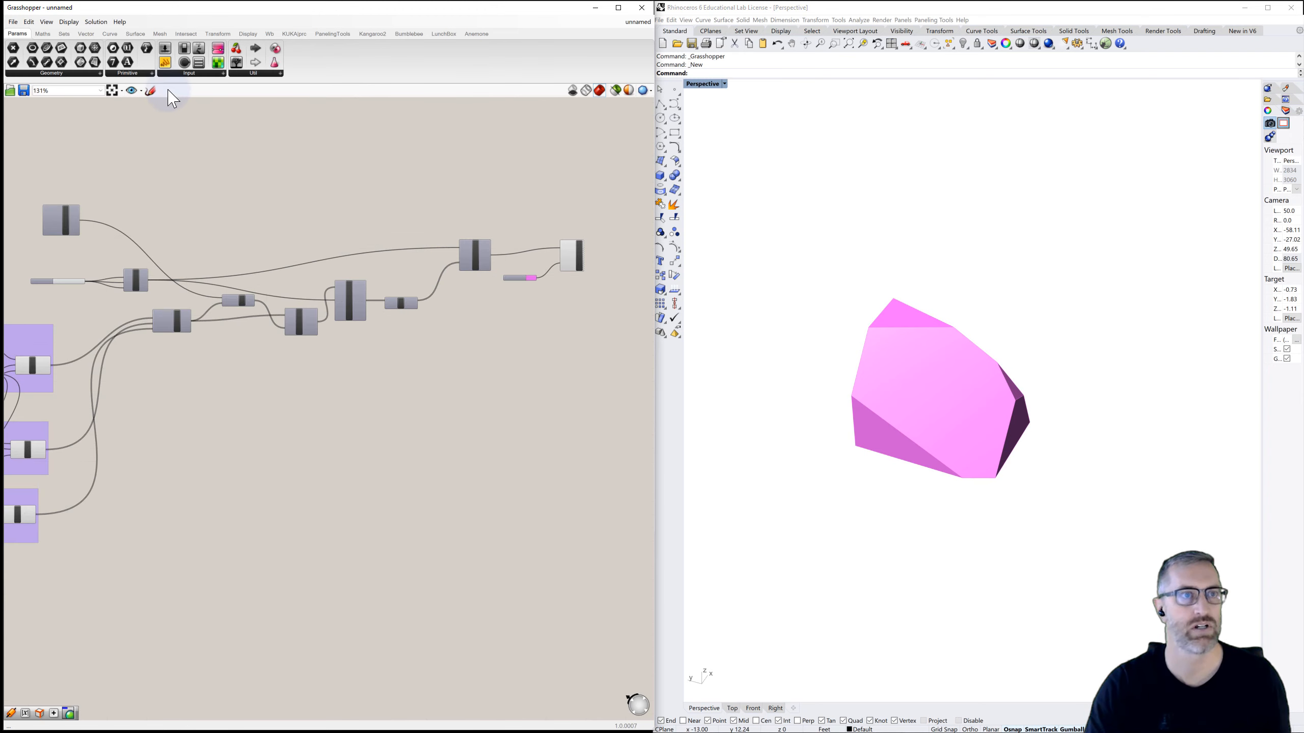
left_click(136, 34)
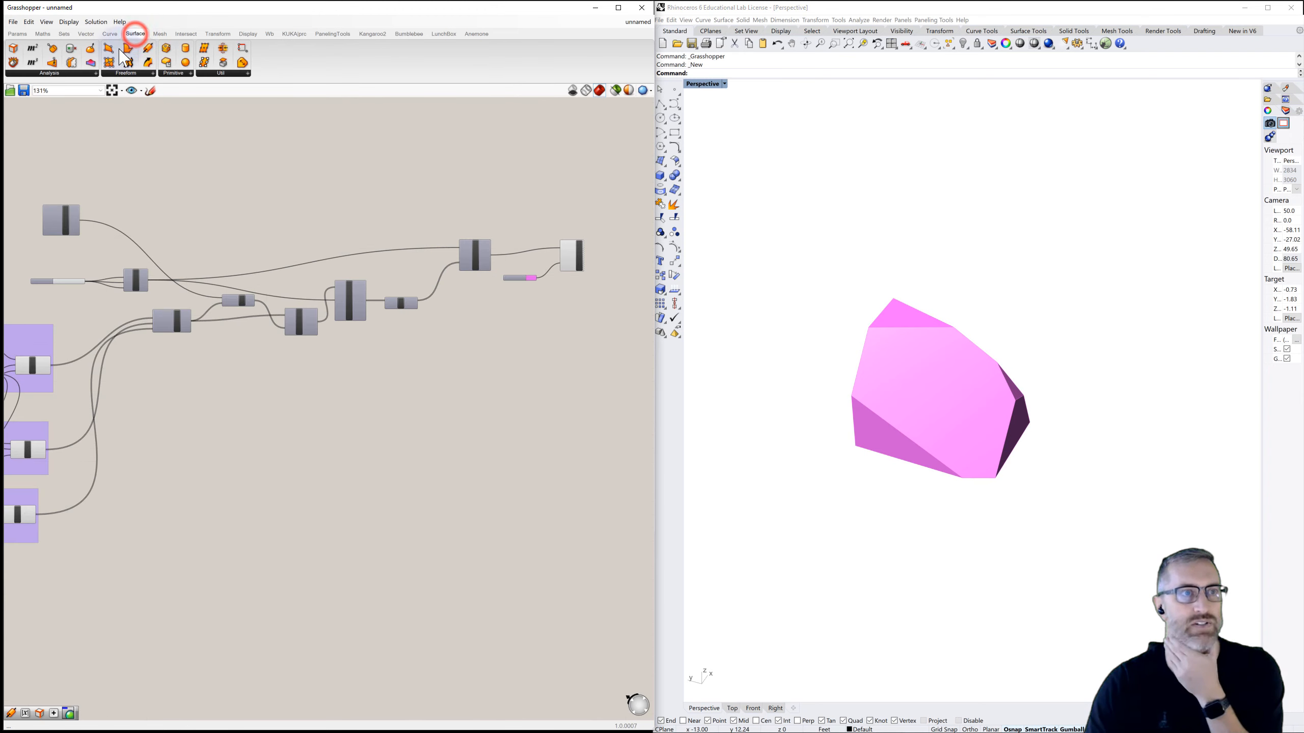
left_click(62, 74)
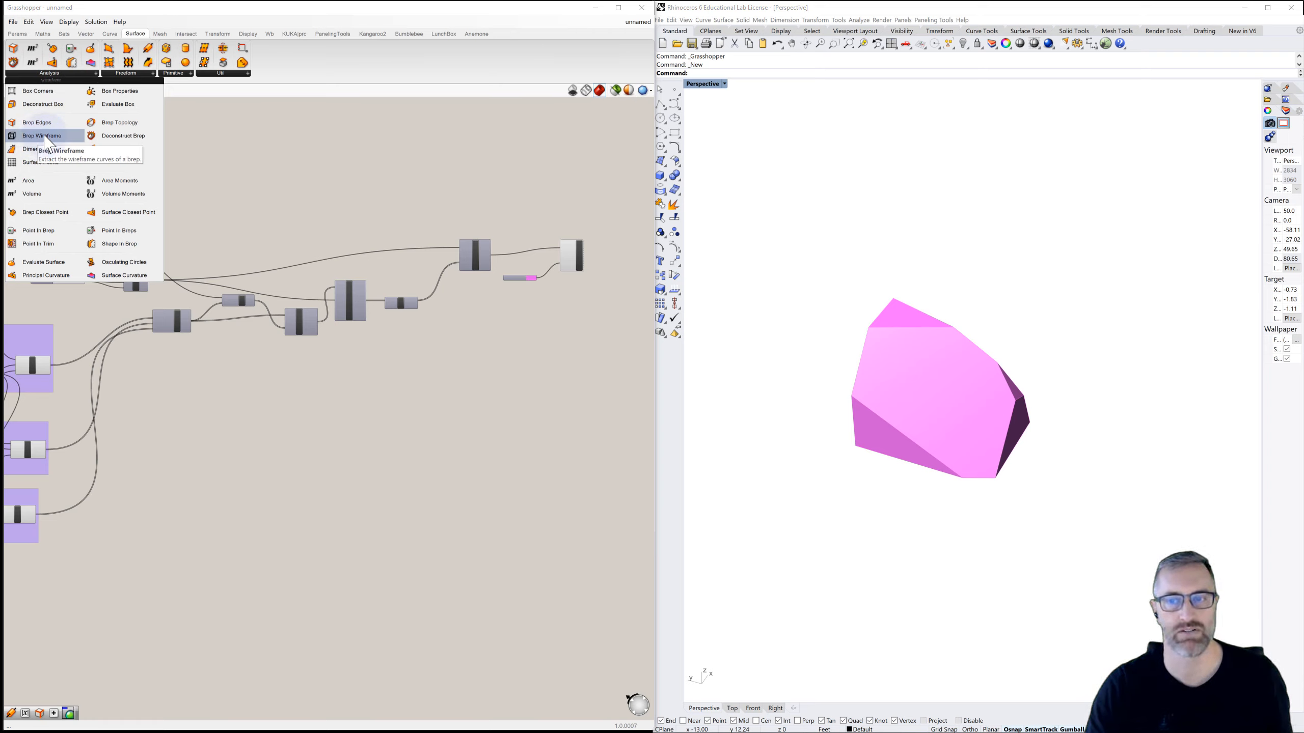
left_click_drag(45, 140, 464, 194)
Step: Connect the Center Box output to the Brep input of Brep Wireframe and inspect the cube's outline around the solid
scroll(319, 188, "up", 3)
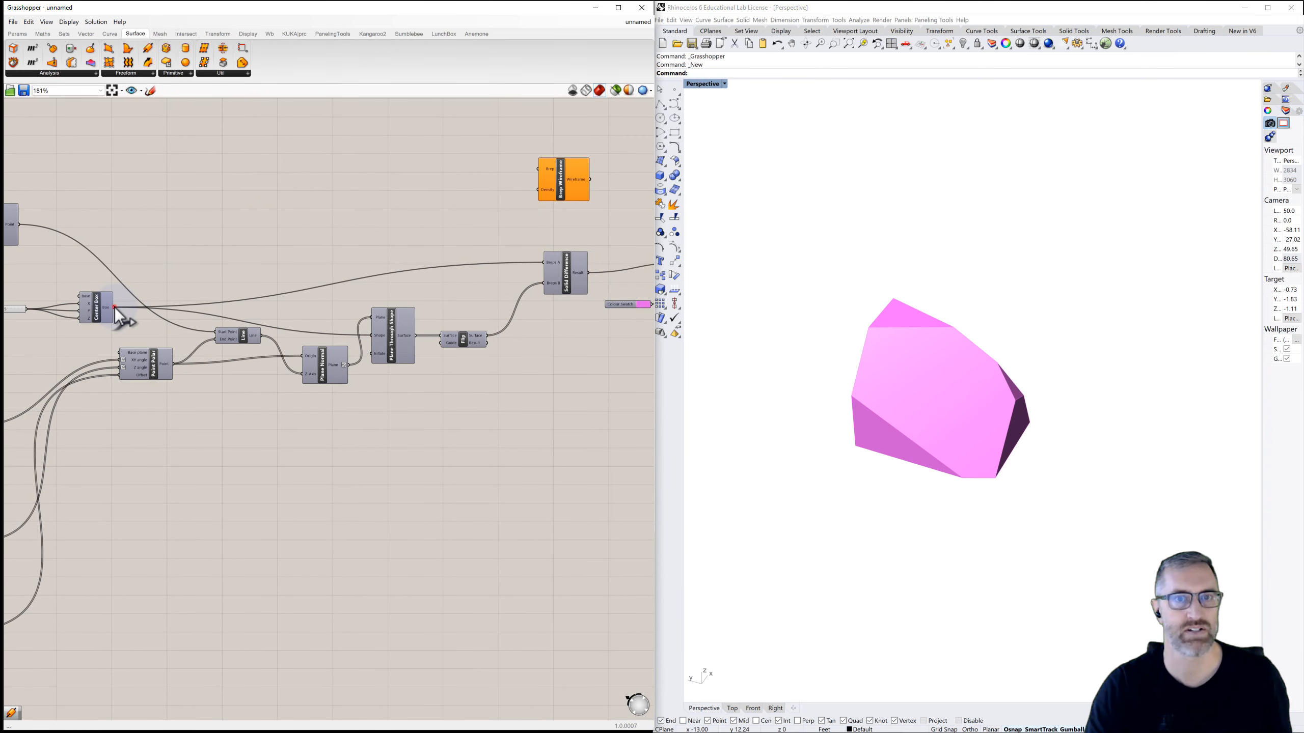
left_click_drag(114, 308, 540, 171)
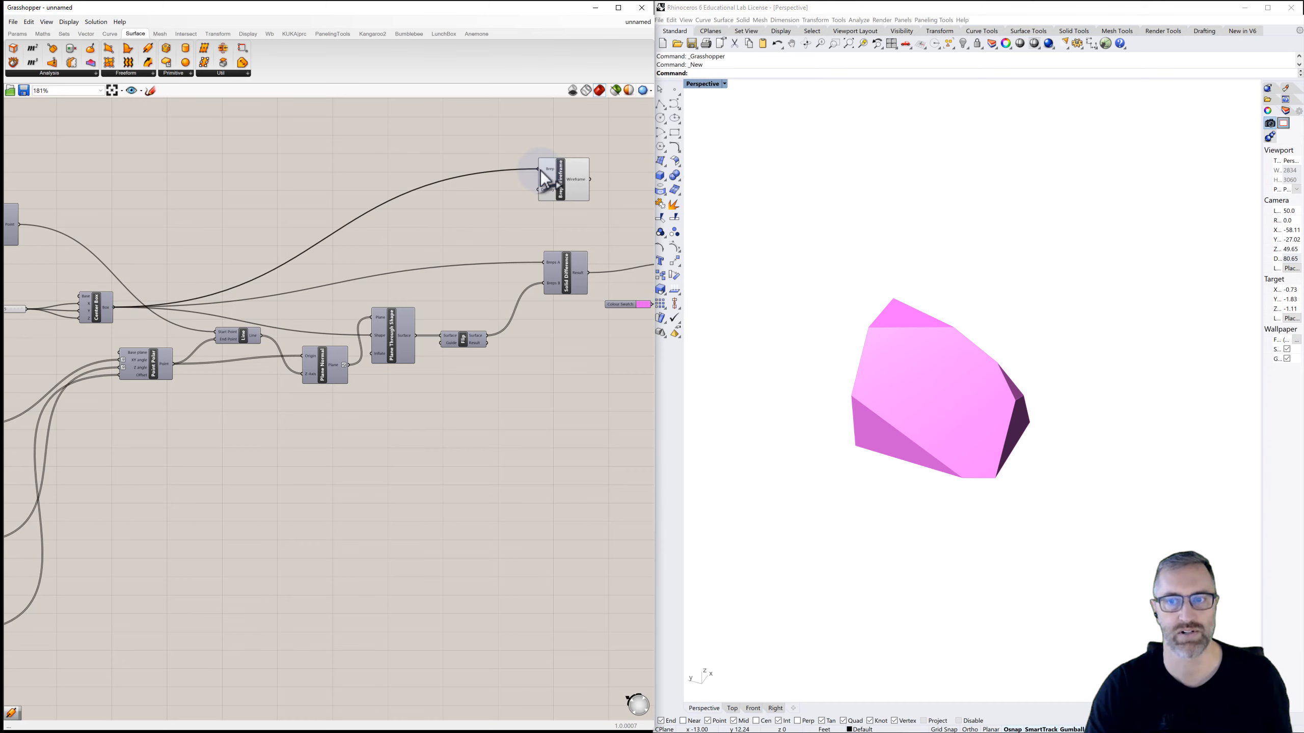
right_click_drag(574, 235, 431, 237)
mouse_move(825, 361)
right_mouse_down()
mouse_move(806, 349)
mouse_move(827, 352)
right_mouse_up()
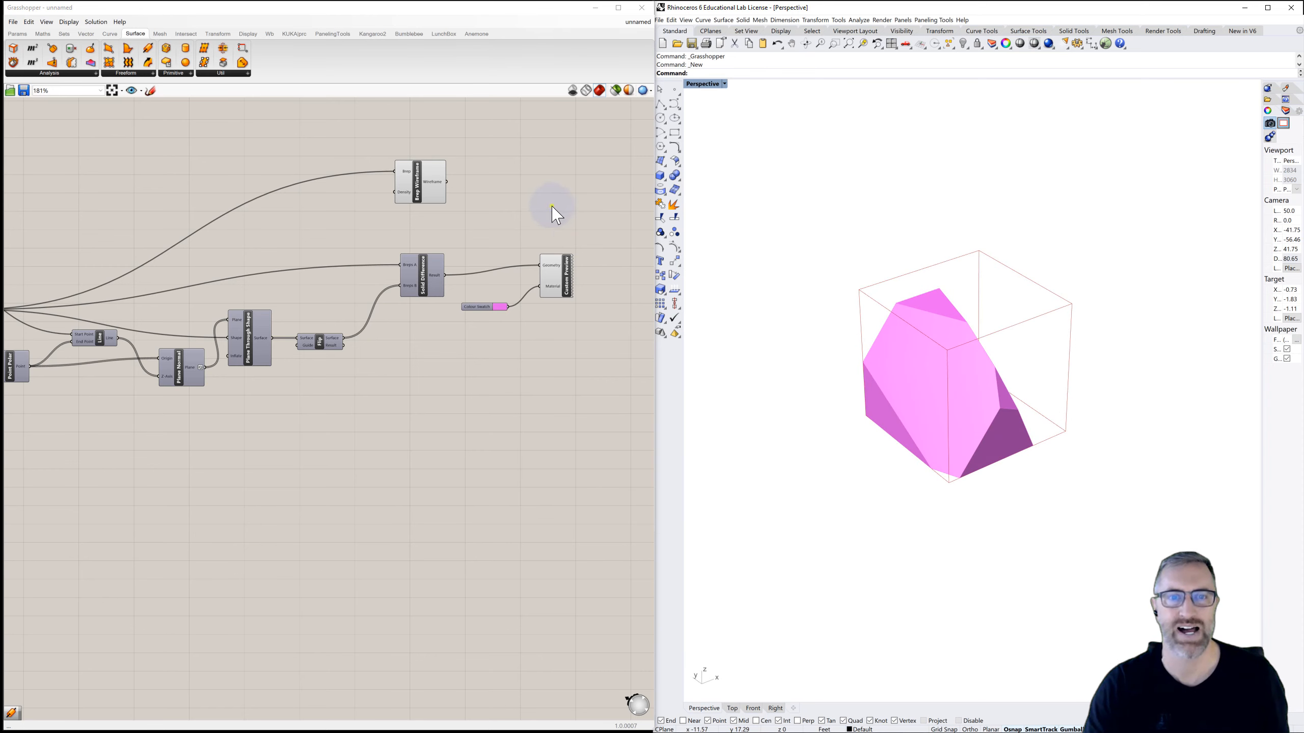
Step: Copy the Custom Preview and Colour Swatch beside Brep Wireframe and connect the Wireframe output to the copy's Geometry input
right_click_drag(553, 209, 521, 231)
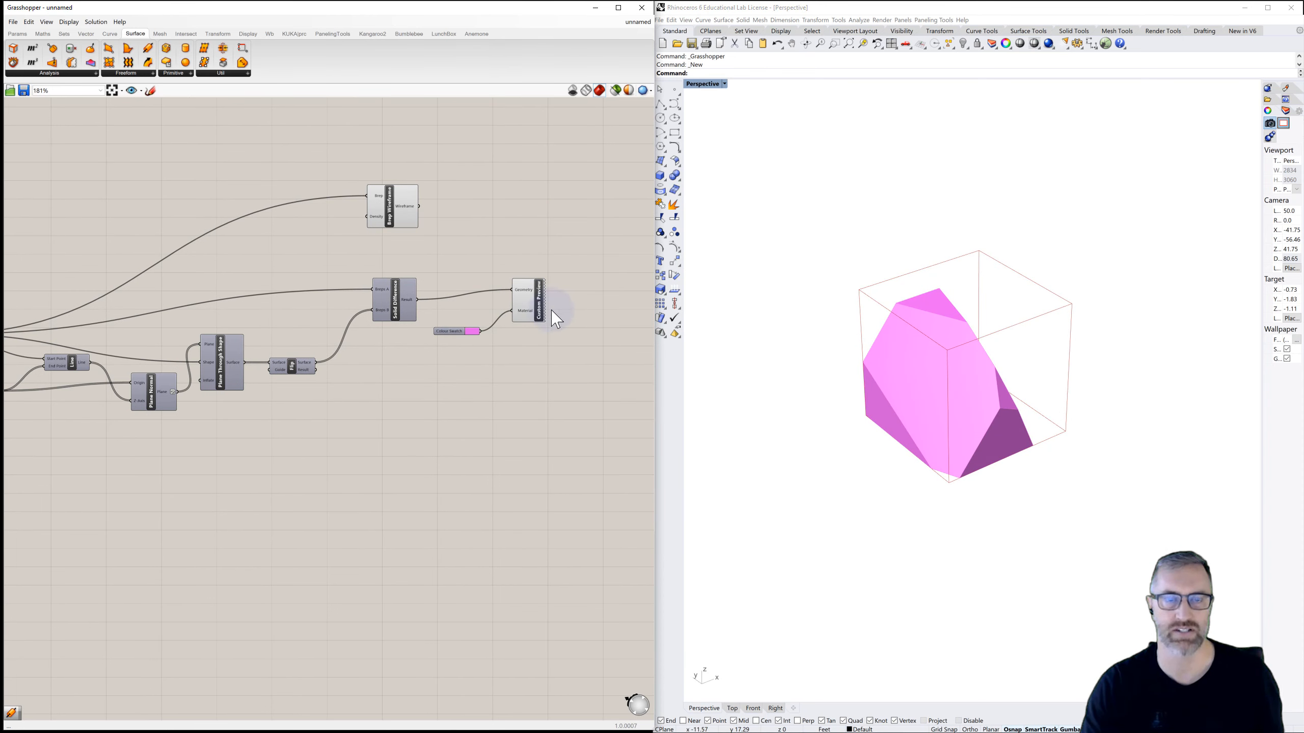
left_click_drag(575, 273, 447, 355)
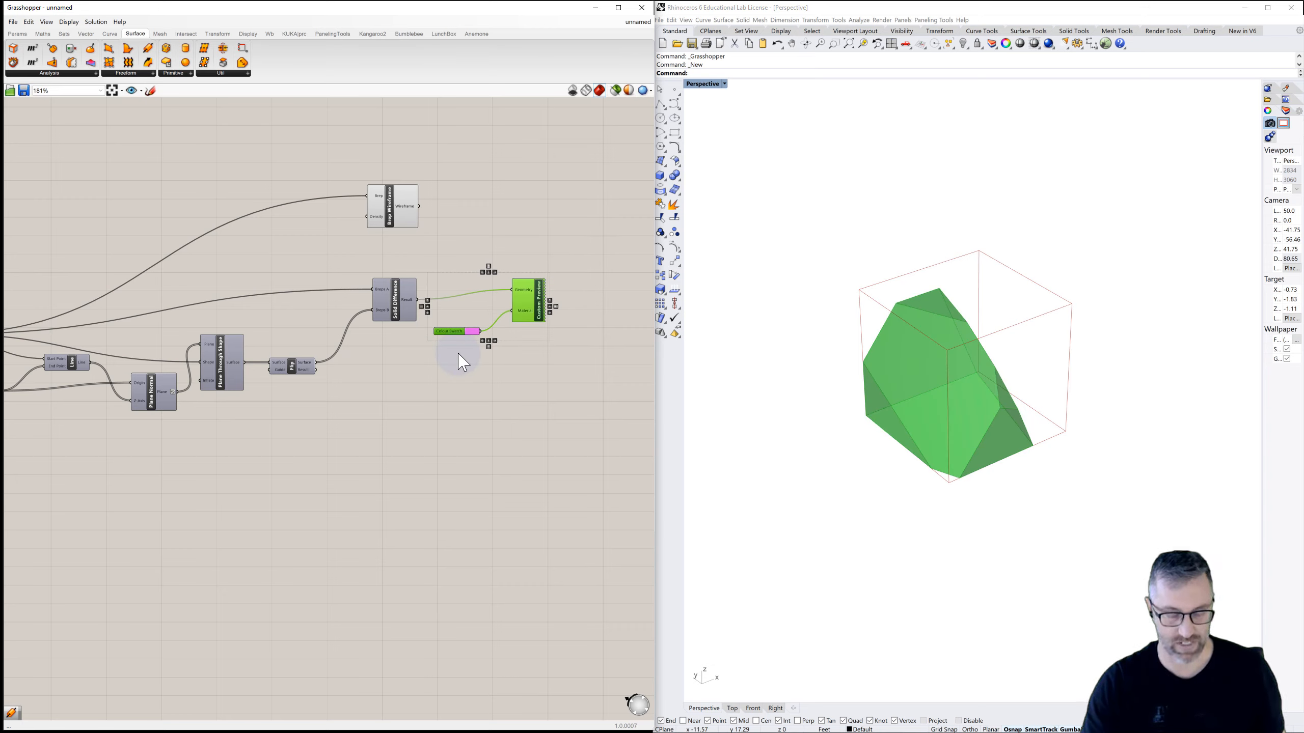
left_click_drag(536, 303, 550, 208, "alt")
left_click(400, 208)
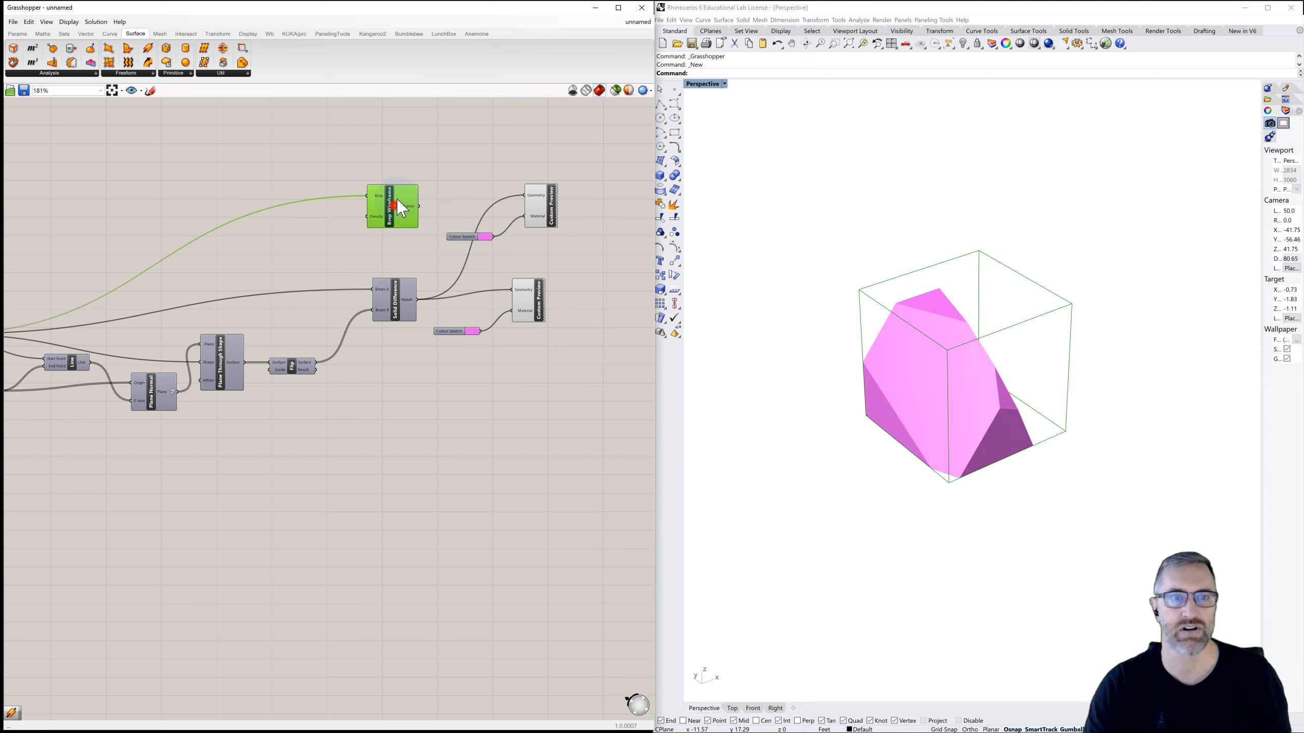
left_click_drag(398, 200, 525, 195)
left_click(454, 194)
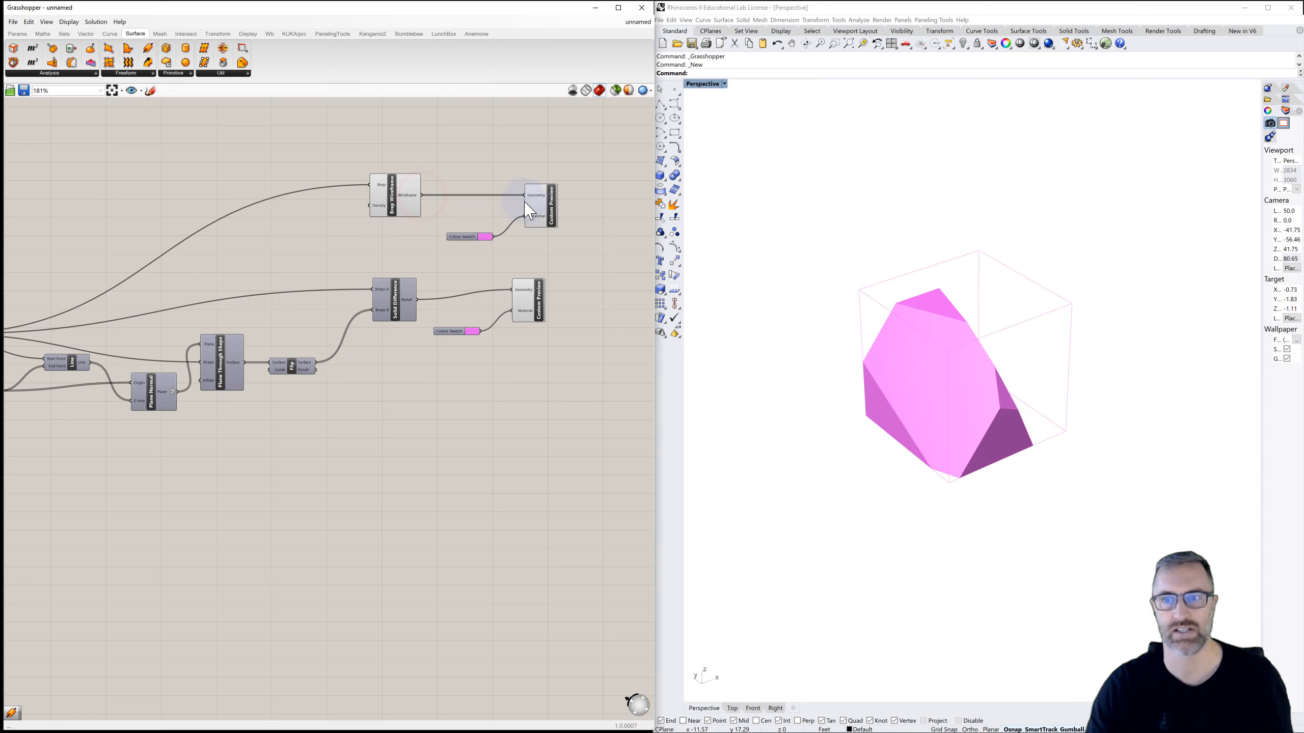
Step: Set the copied Colour Swatch to black with saturation 0 and value 0, and inspect the cube outline
left_click(479, 232)
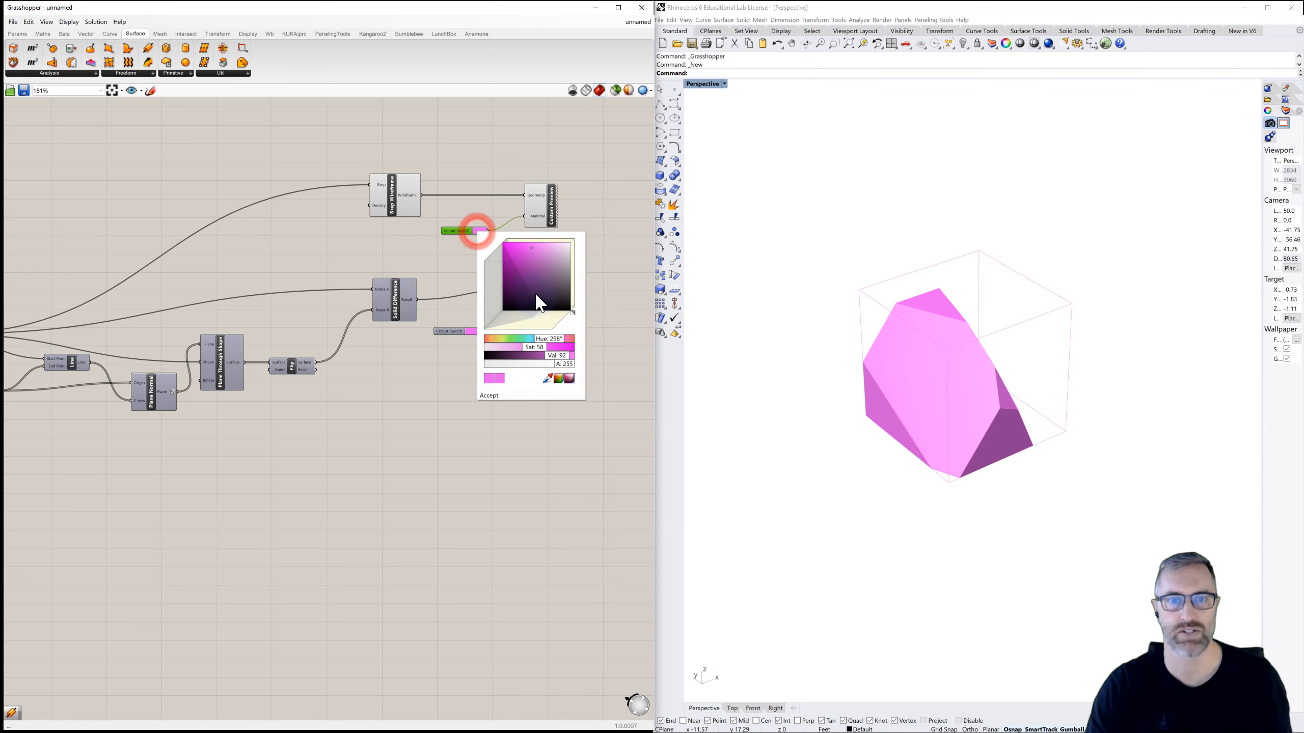
left_click_drag(549, 291, 587, 329)
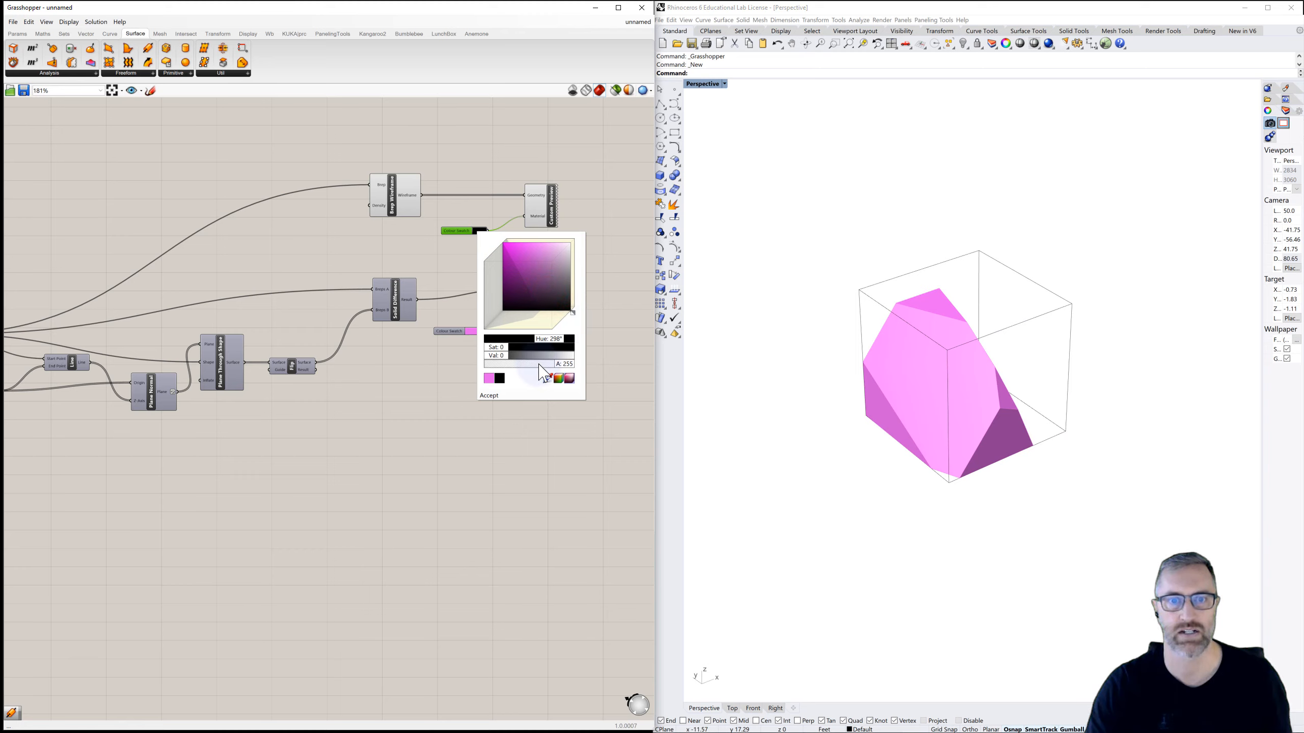
left_click(491, 395)
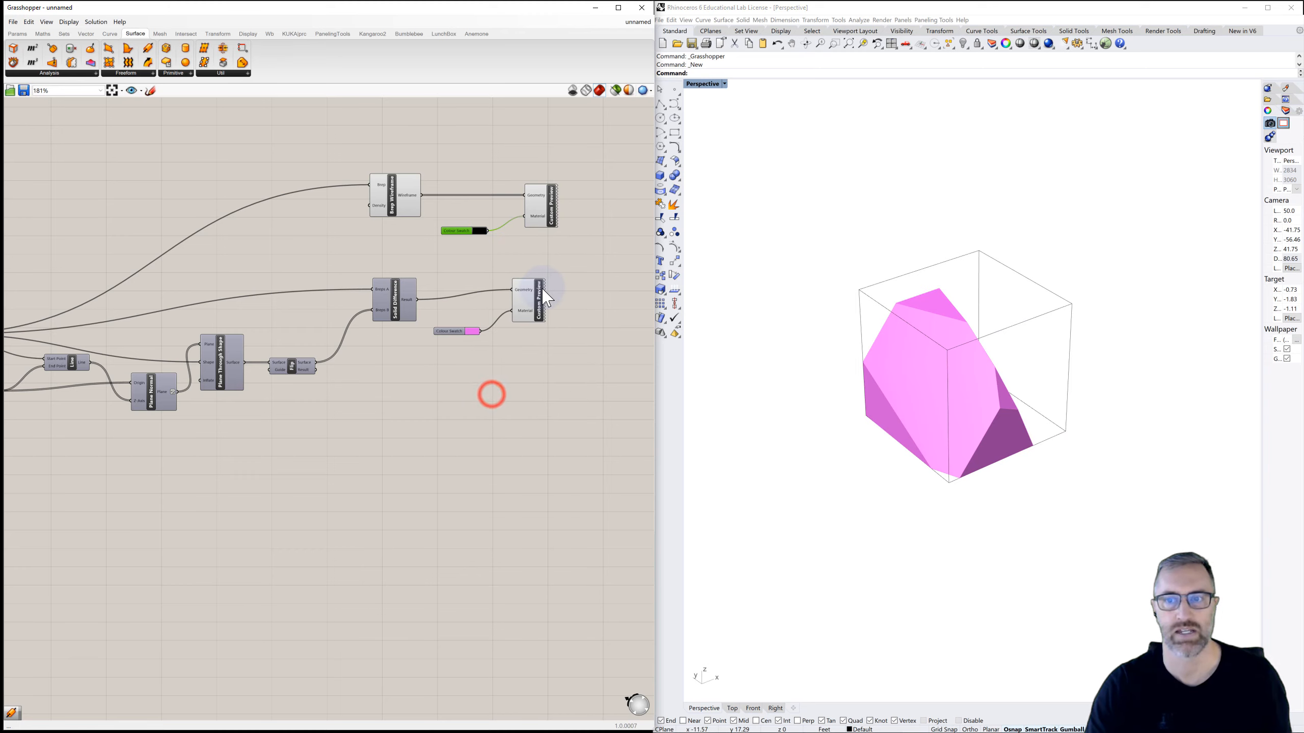
right_click_drag(771, 436, 899, 471)
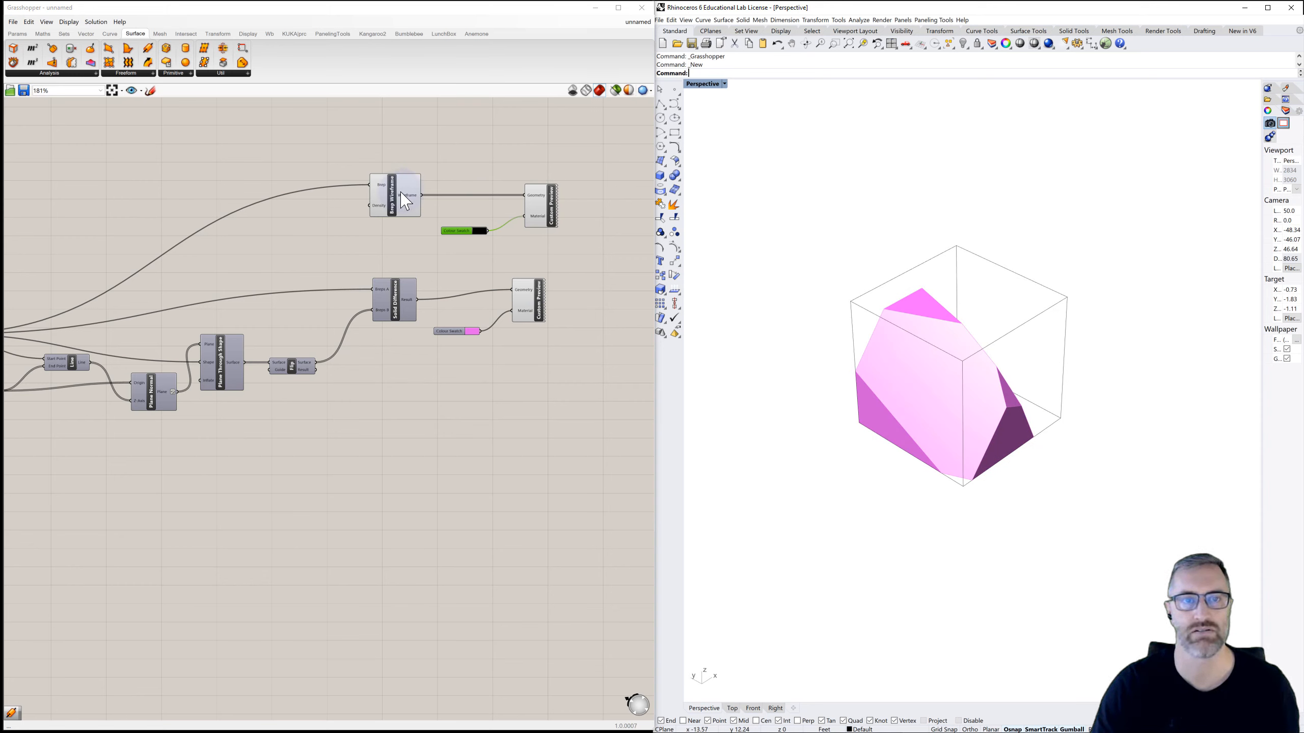
Step: Insert a Pipe component between Brep Wireframe and Custom Preview, wiring Wireframe into Curve and the Pipe output into Geometry
double_click(465, 163)
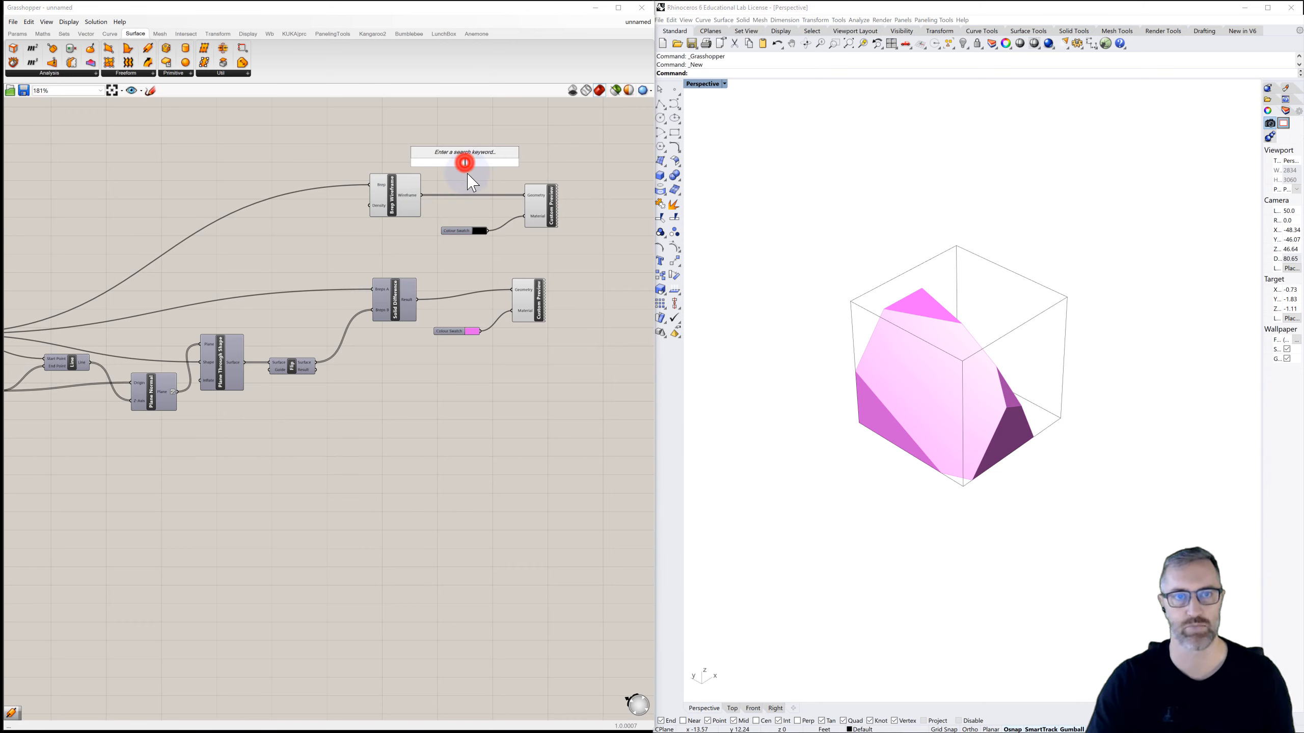
type("pipe")
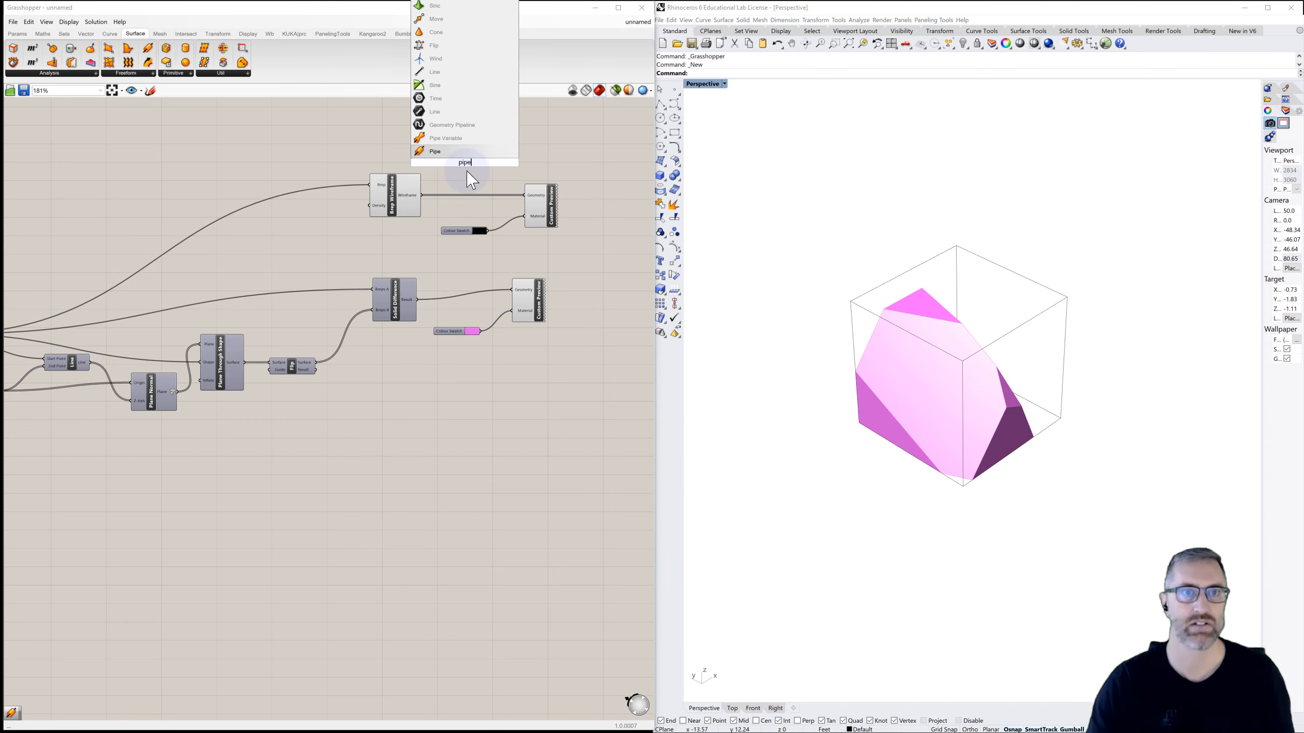
left_click(432, 151)
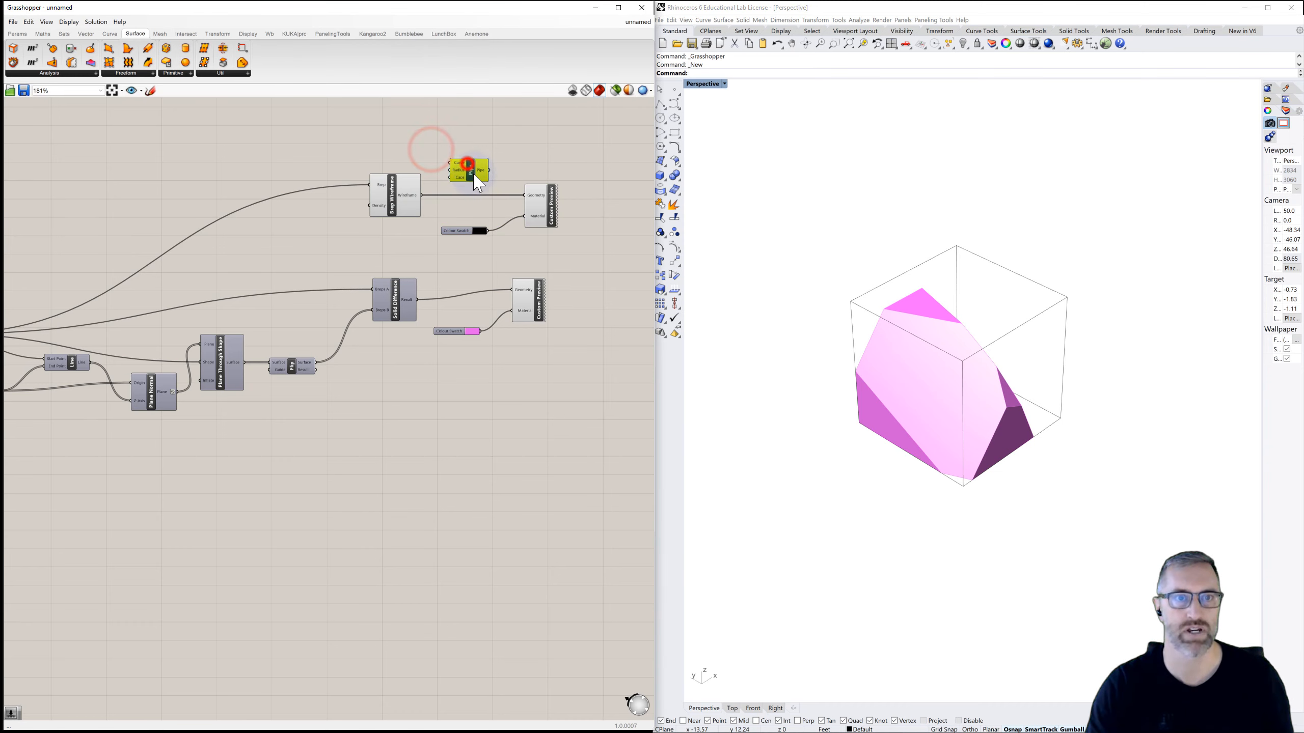
left_click_drag(474, 176, 461, 173)
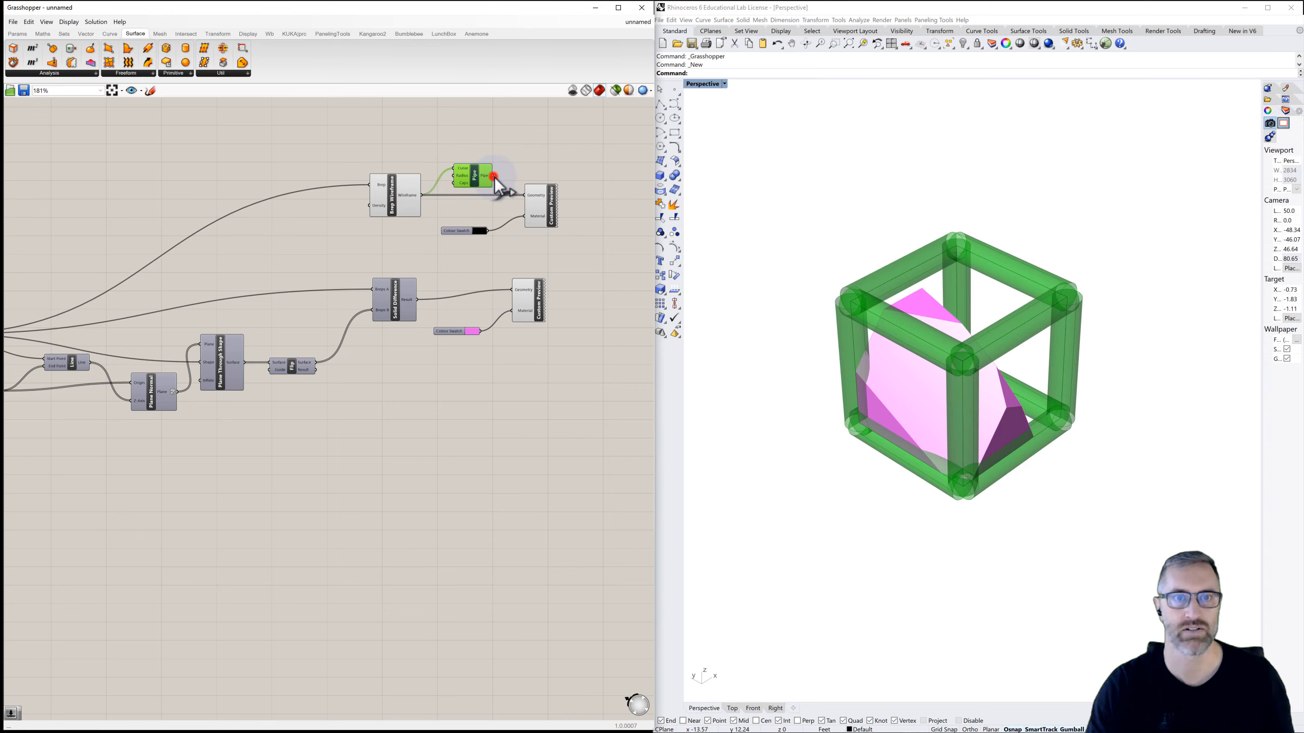
left_click_drag(528, 197, 473, 196)
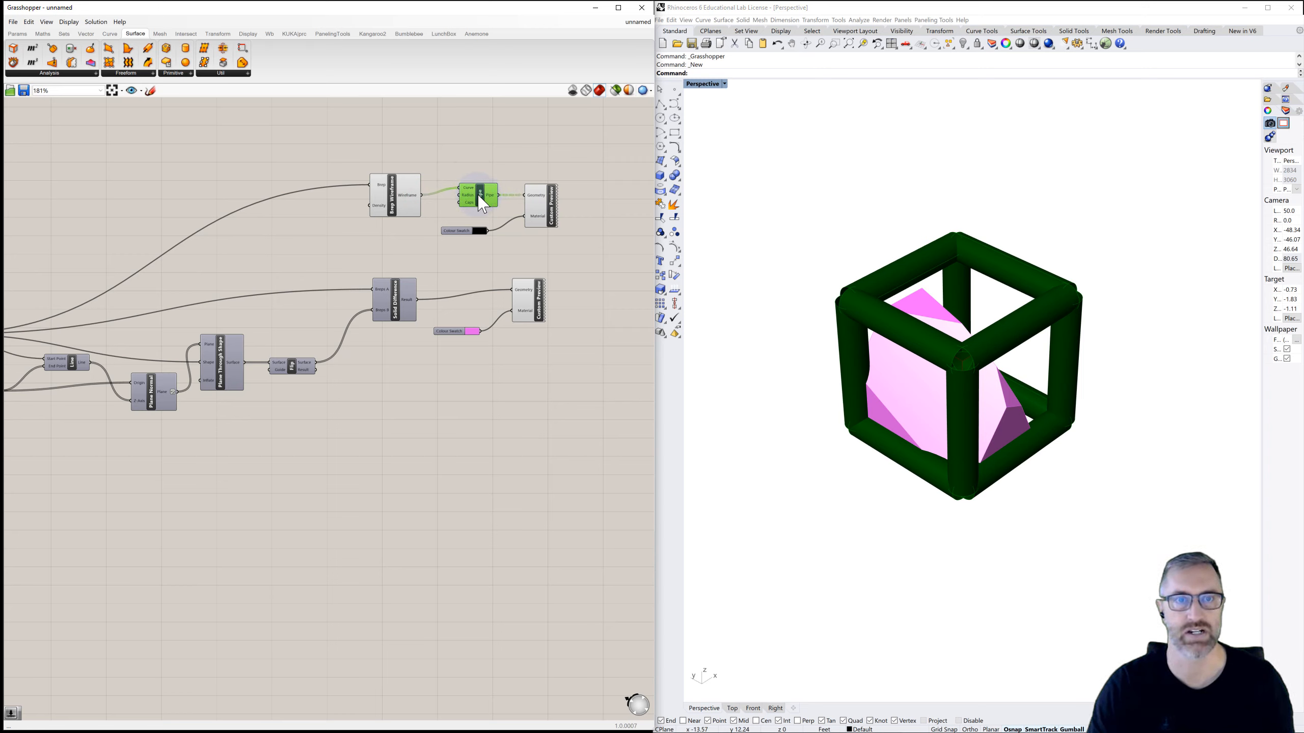
Step: Add a Number Slider ranging from 0 to 1 at 0.1 and connect it to the Radius input of Pipe
double_click(400, 232)
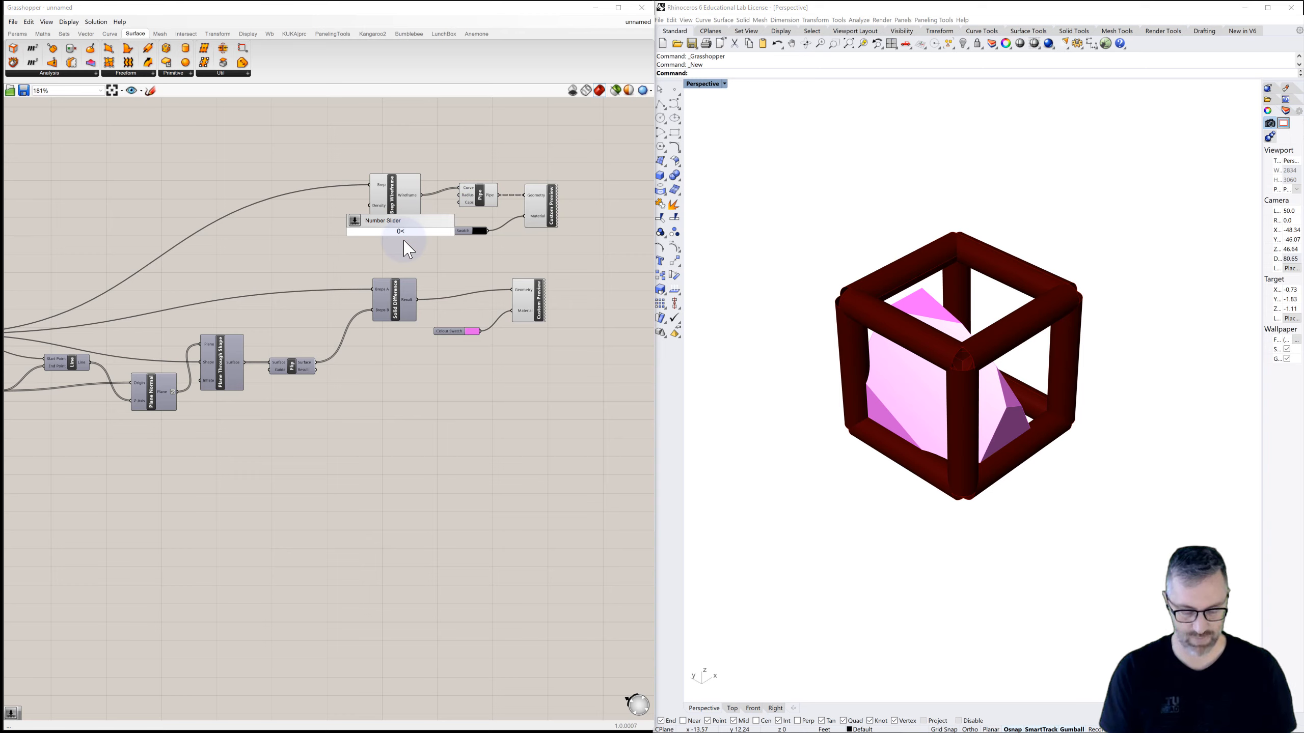
key("Return")
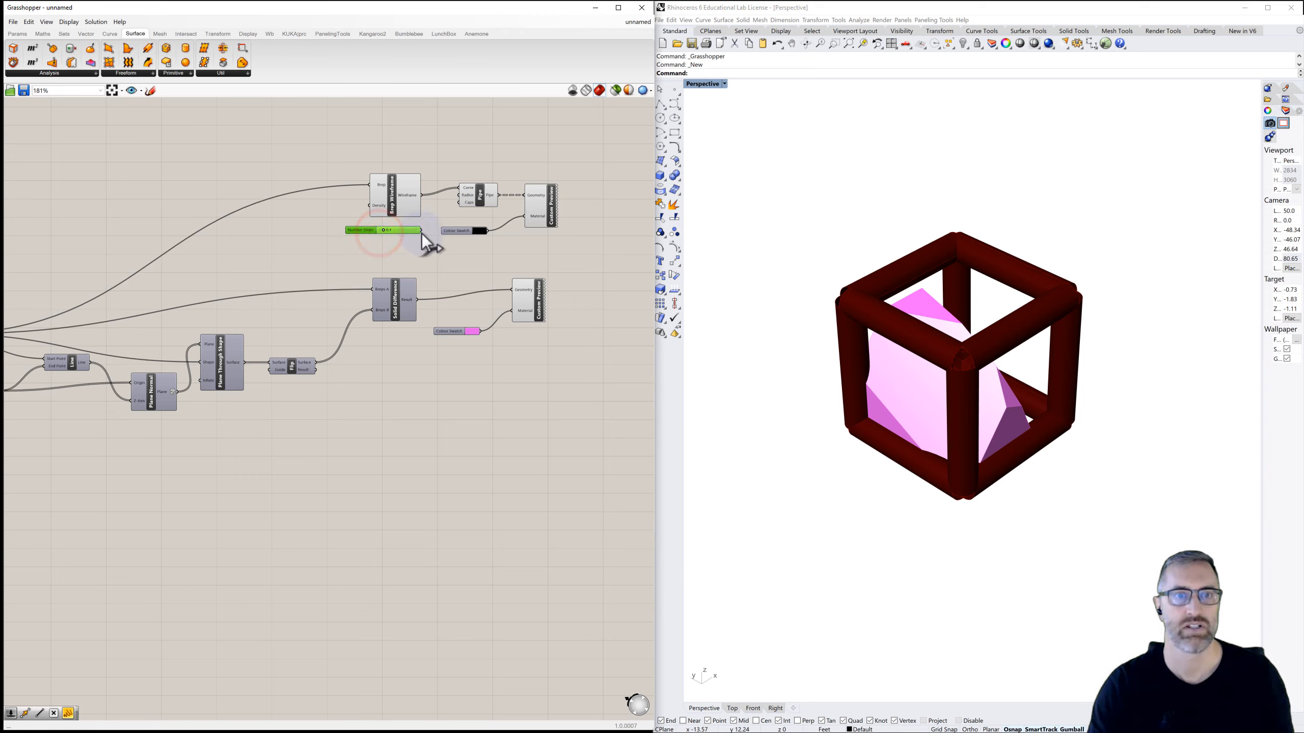
left_click_drag(421, 230, 459, 196)
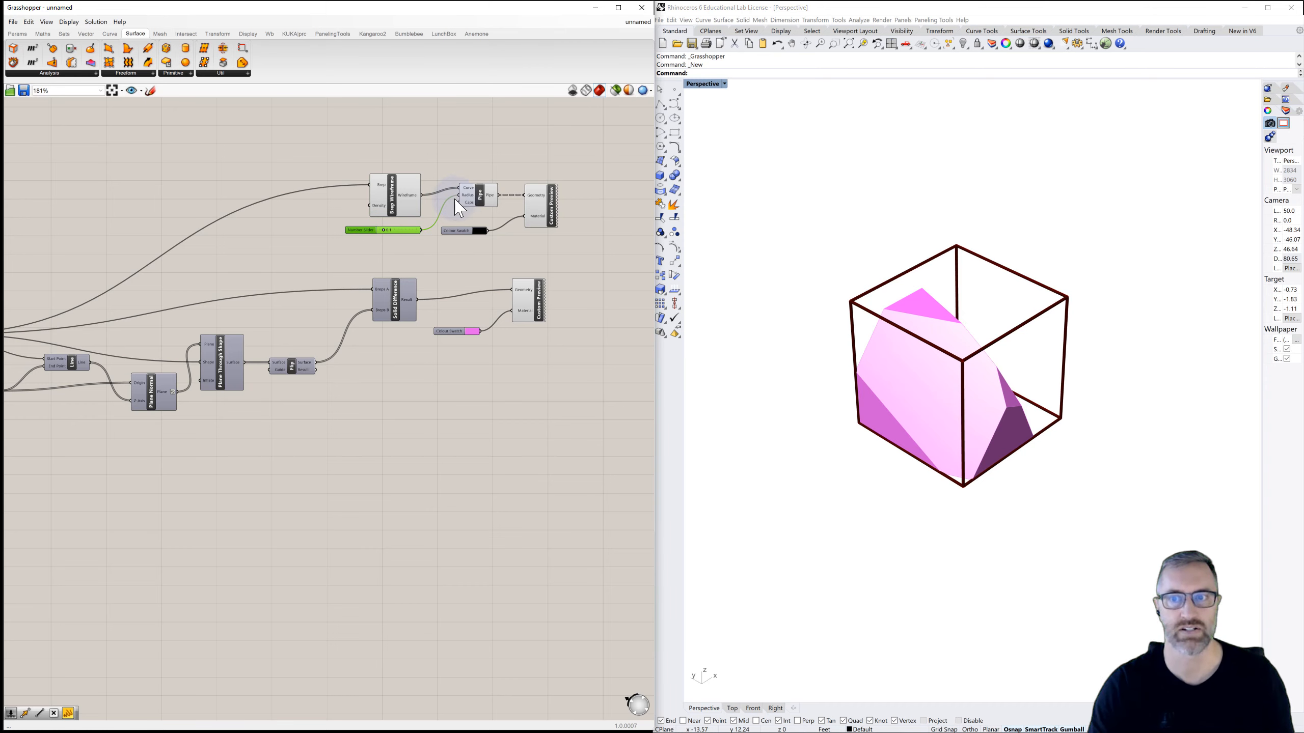
Step: Give the pipe radius slider two decimal digits and set its value to 0.03
scroll(383, 230, "up", 5)
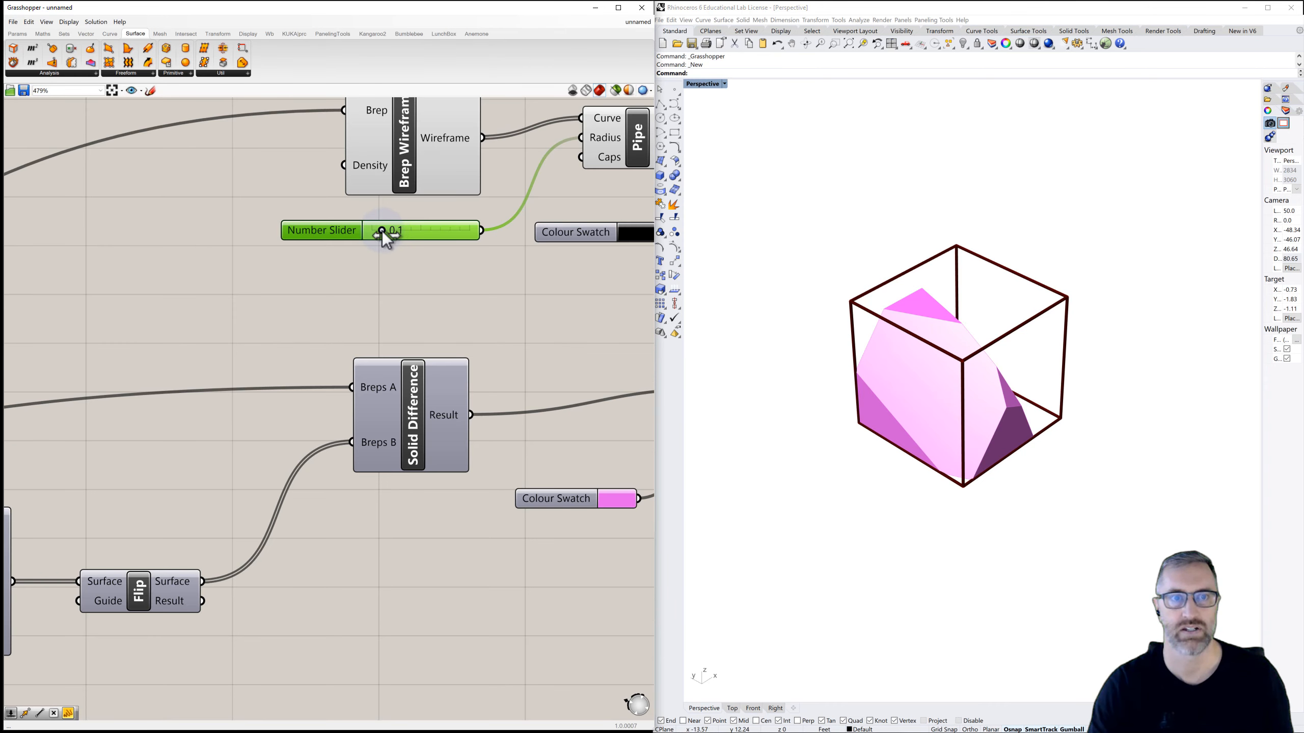
left_click_drag(381, 232, 381, 230)
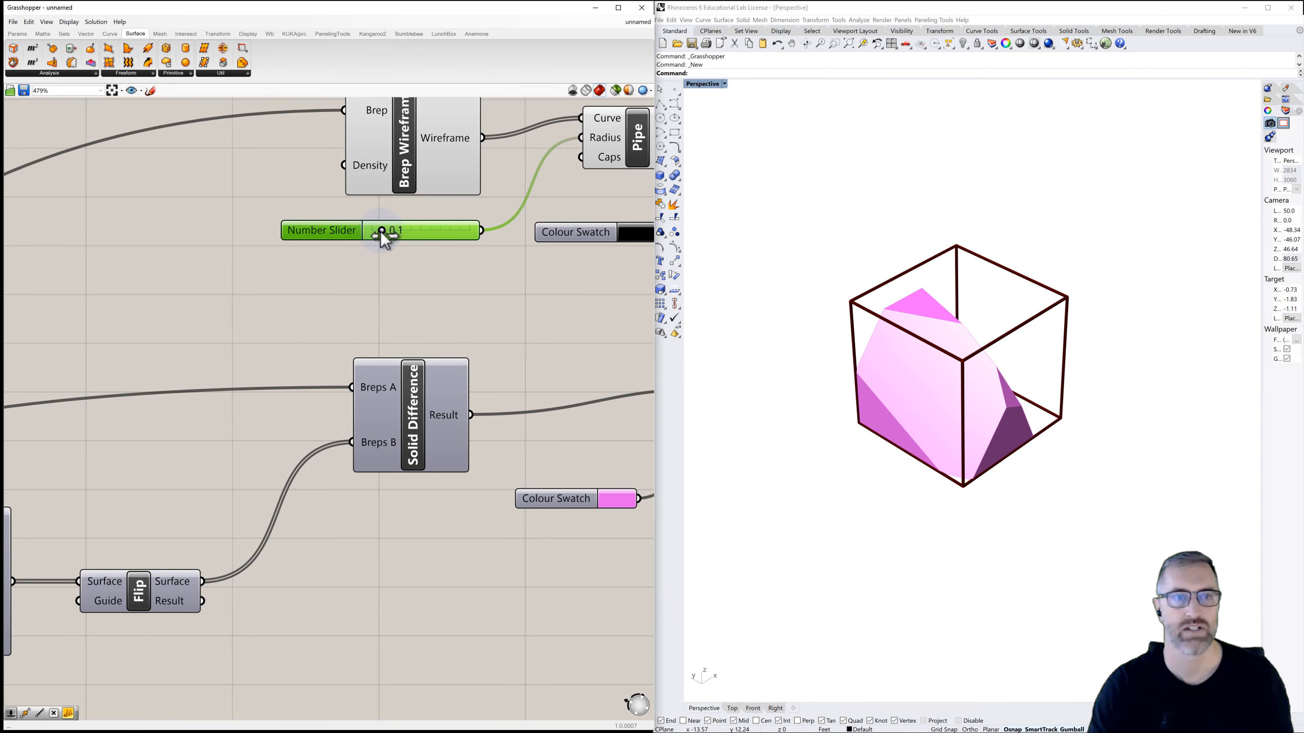
double_click(344, 232)
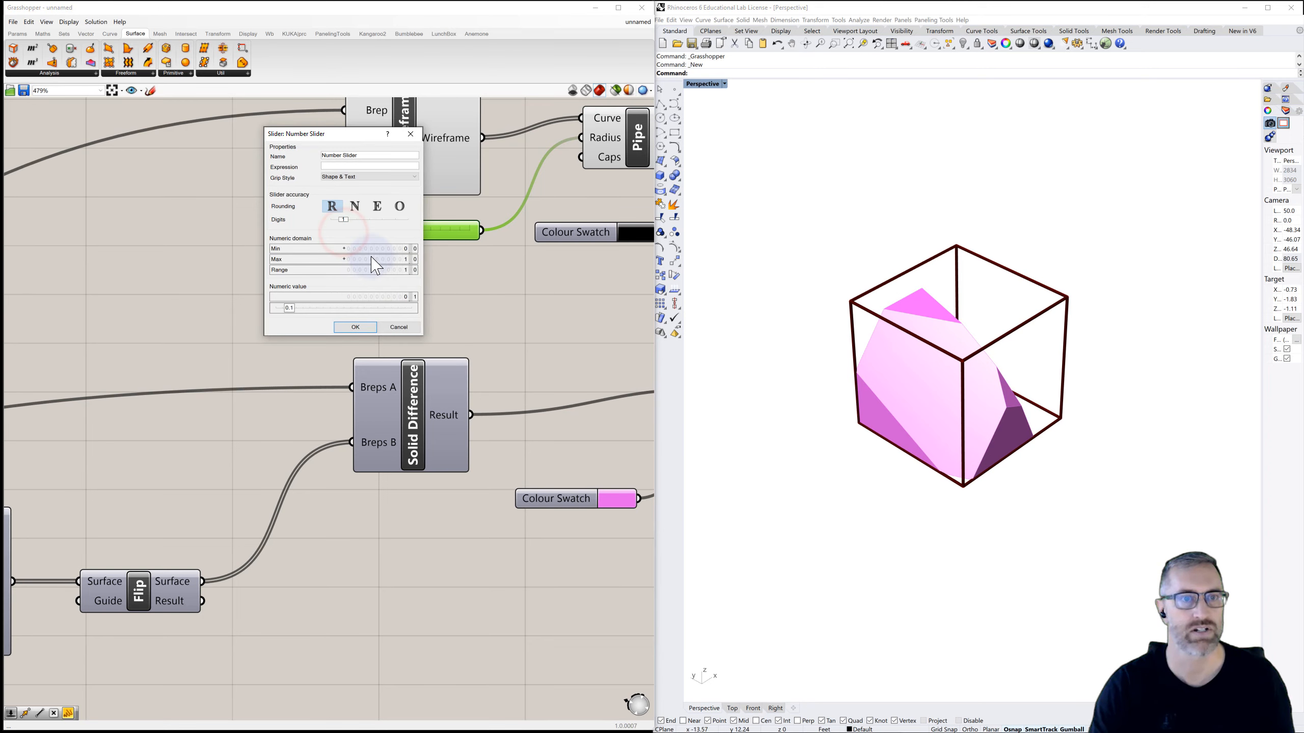
left_click_drag(349, 222, 355, 223)
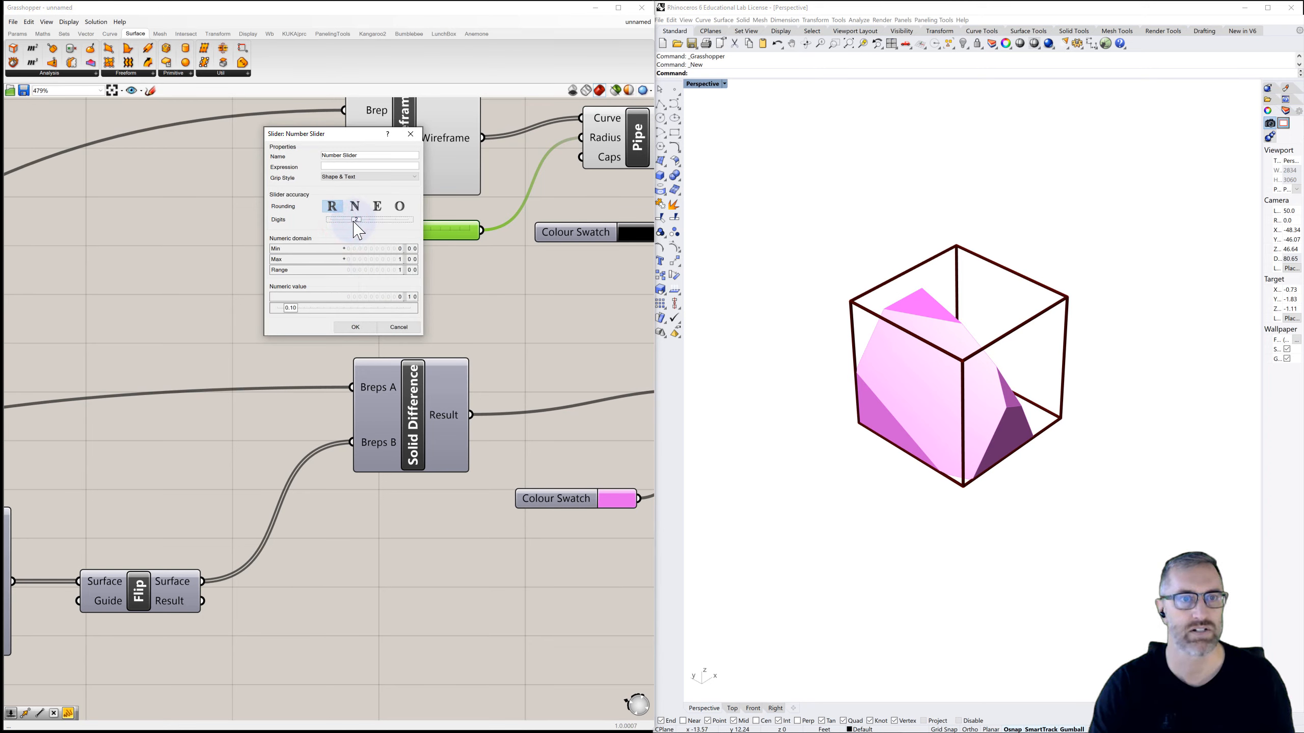
left_click(355, 326)
scroll(374, 234, "up", 3)
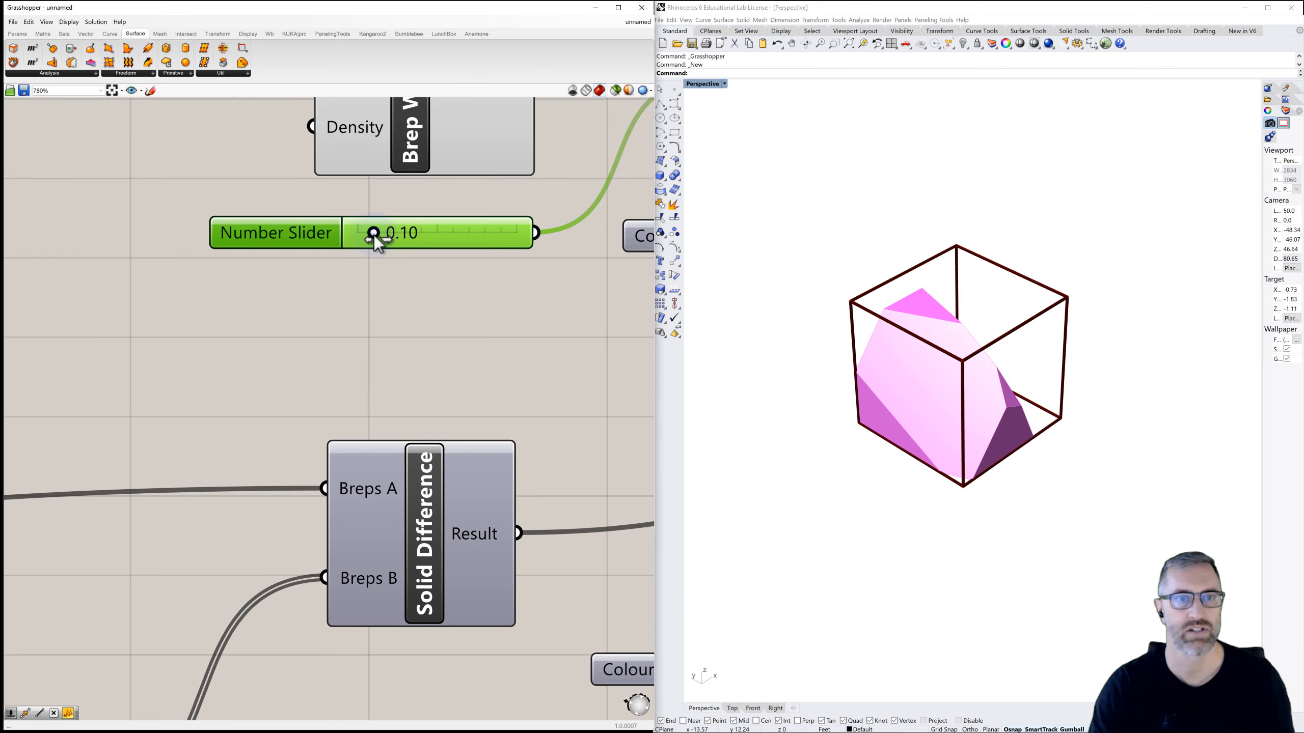
left_click_drag(375, 238, 363, 245)
left_click(355, 292)
scroll(358, 296, "down", 4)
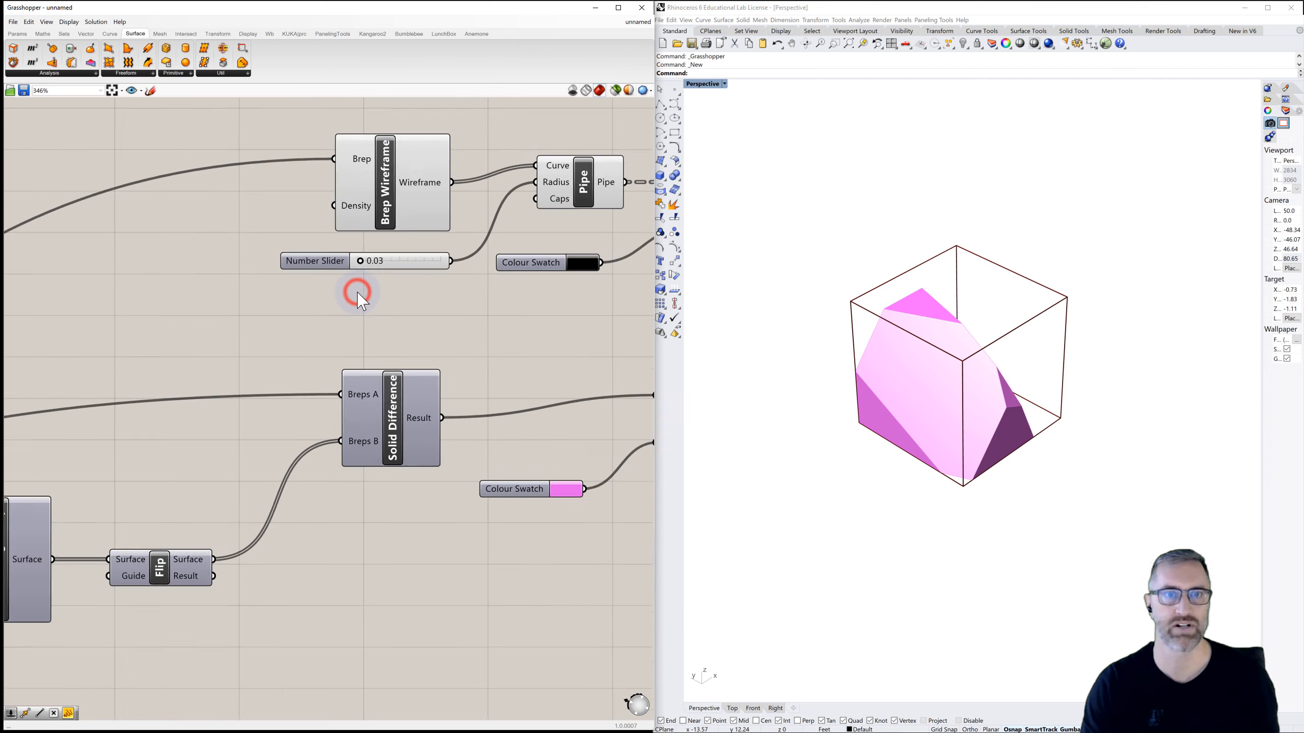
Step: Turn off the preview of Brep Wireframe and Pipe, and inspect the sliced solid inside its black frame
right_click_drag(389, 300, 267, 267)
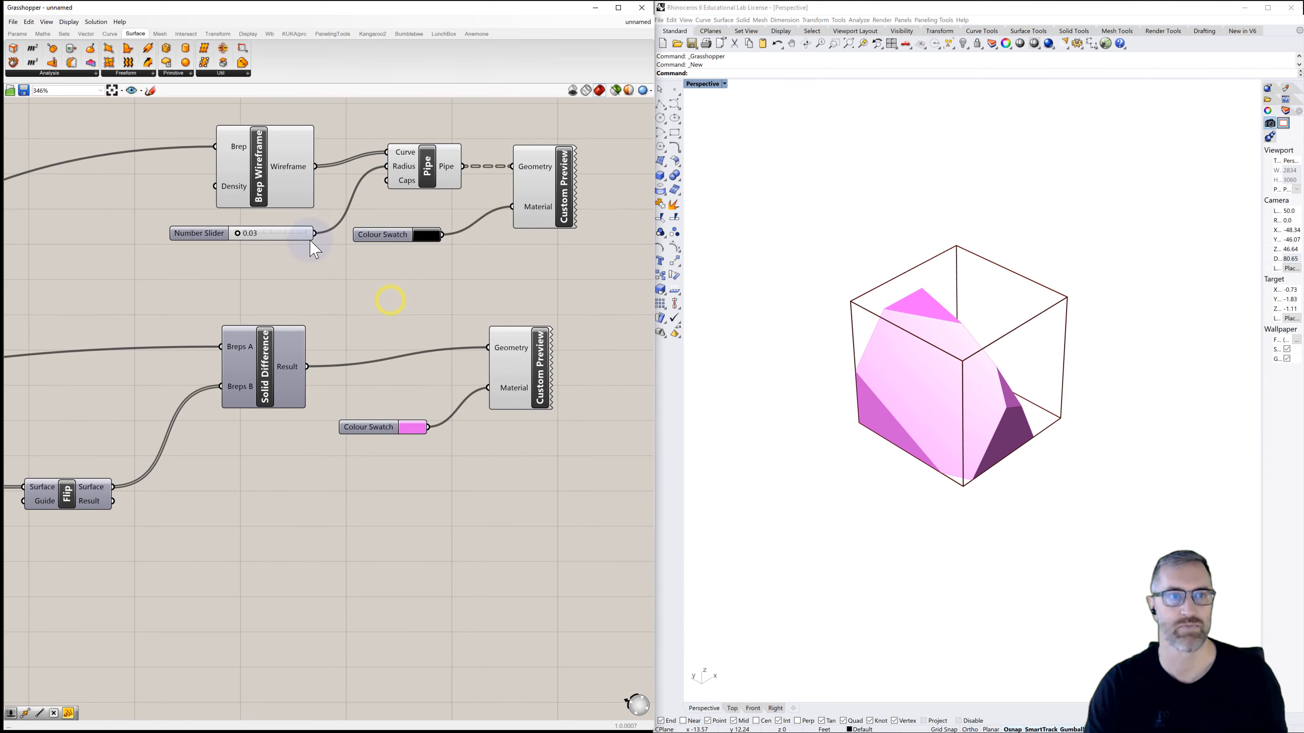
right_click(265, 168)
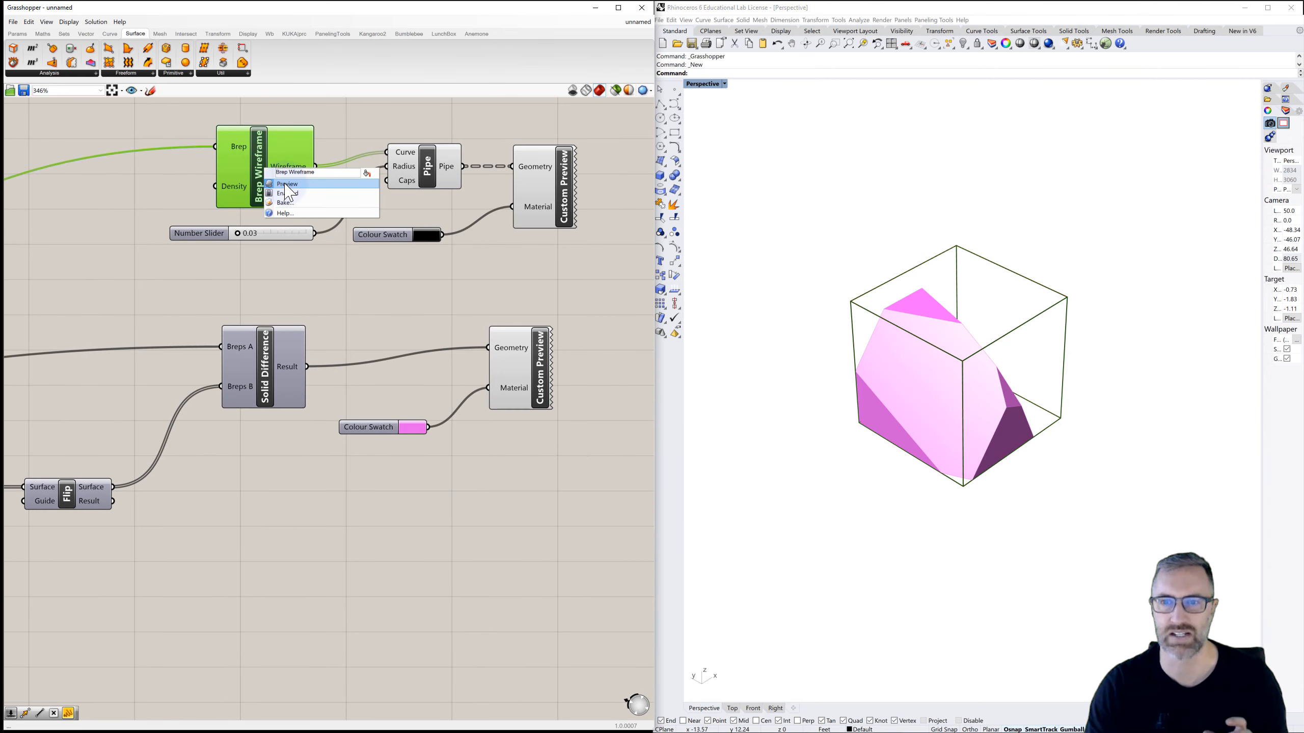
left_click(286, 185)
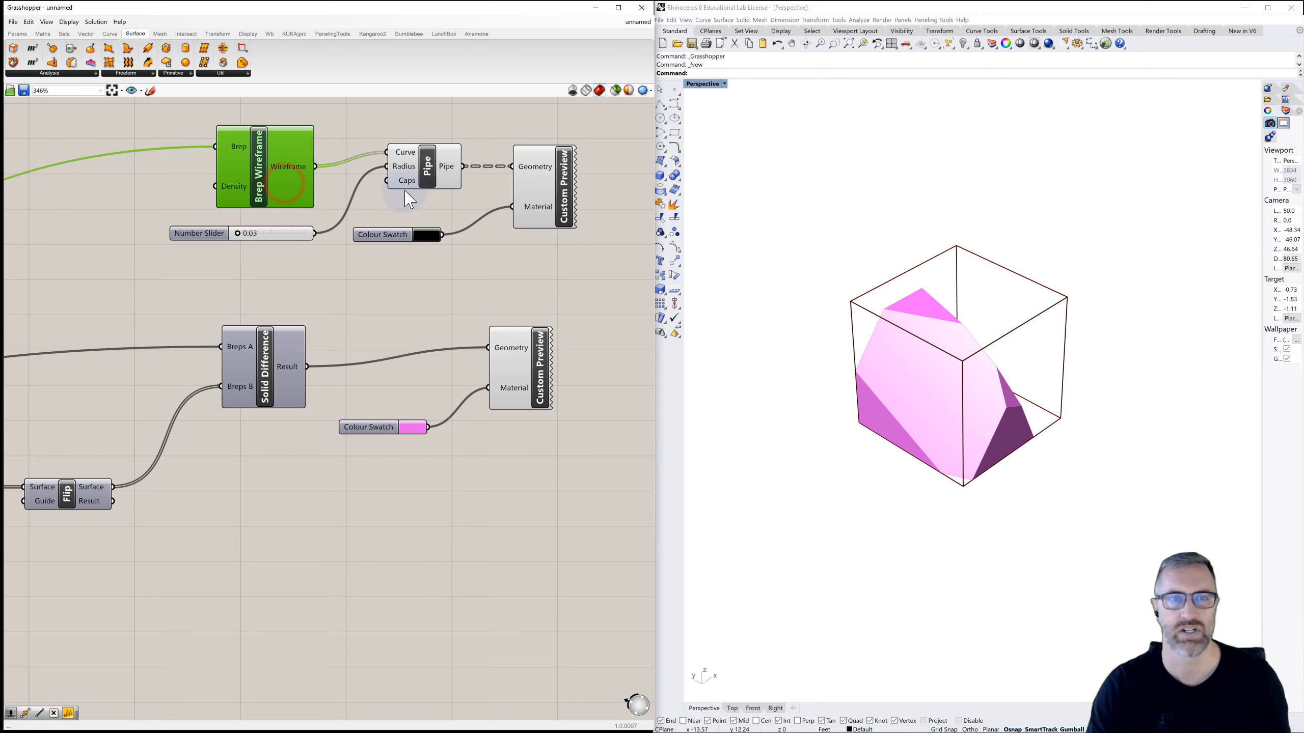
left_click(433, 178)
right_click(430, 174)
left_click(450, 189)
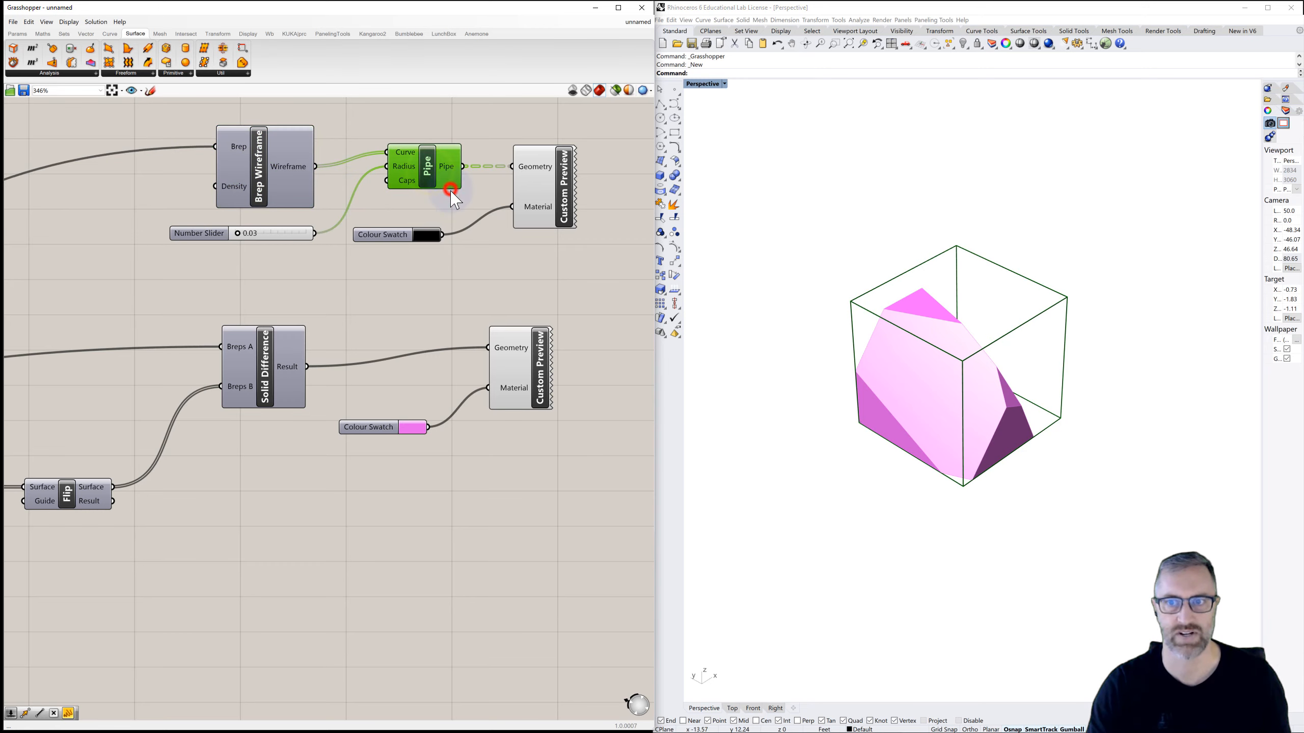
left_click(502, 249)
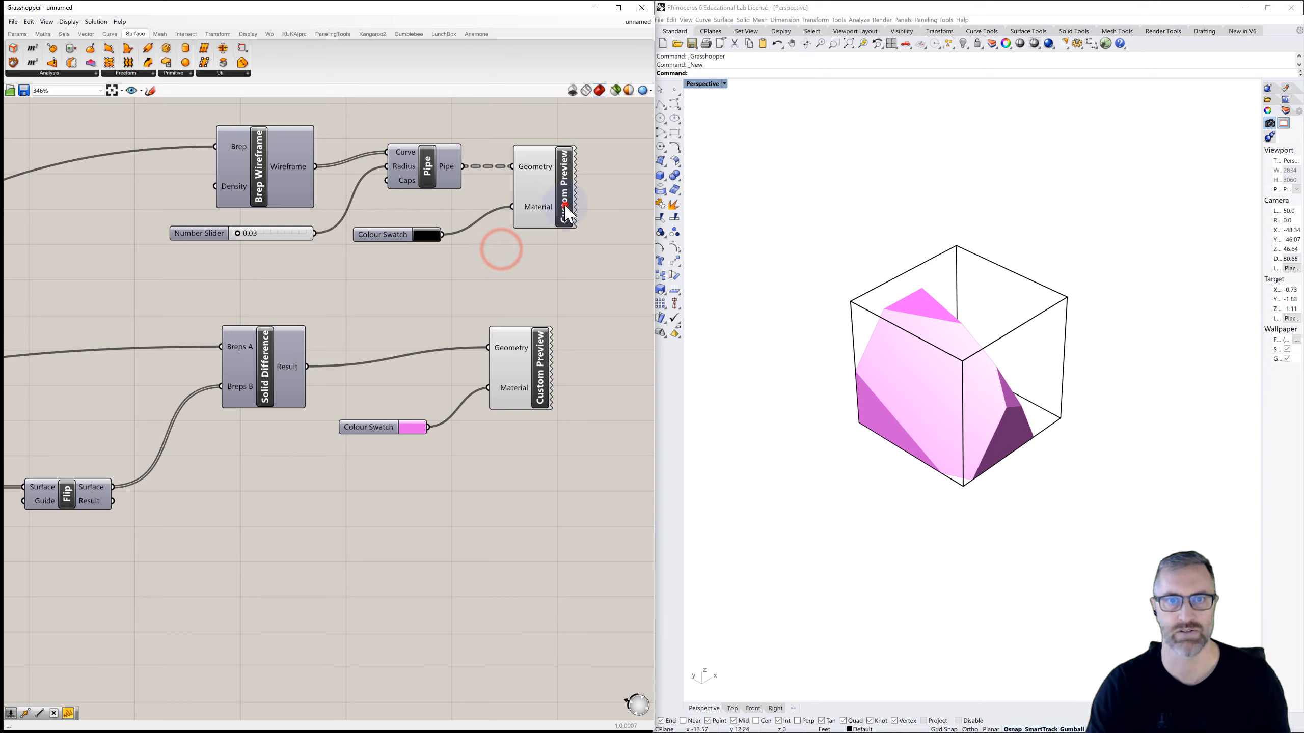
left_click(567, 213)
left_click(559, 265)
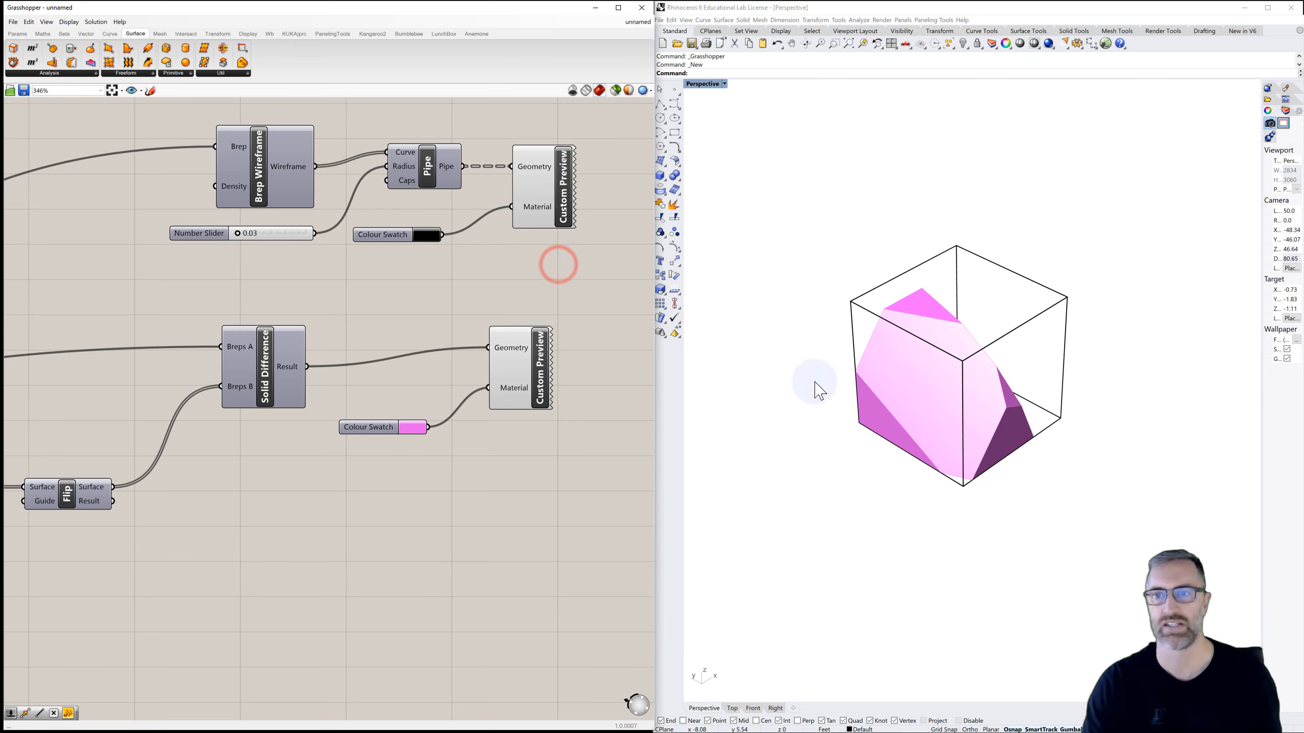
right_click_drag(820, 391, 842, 425)
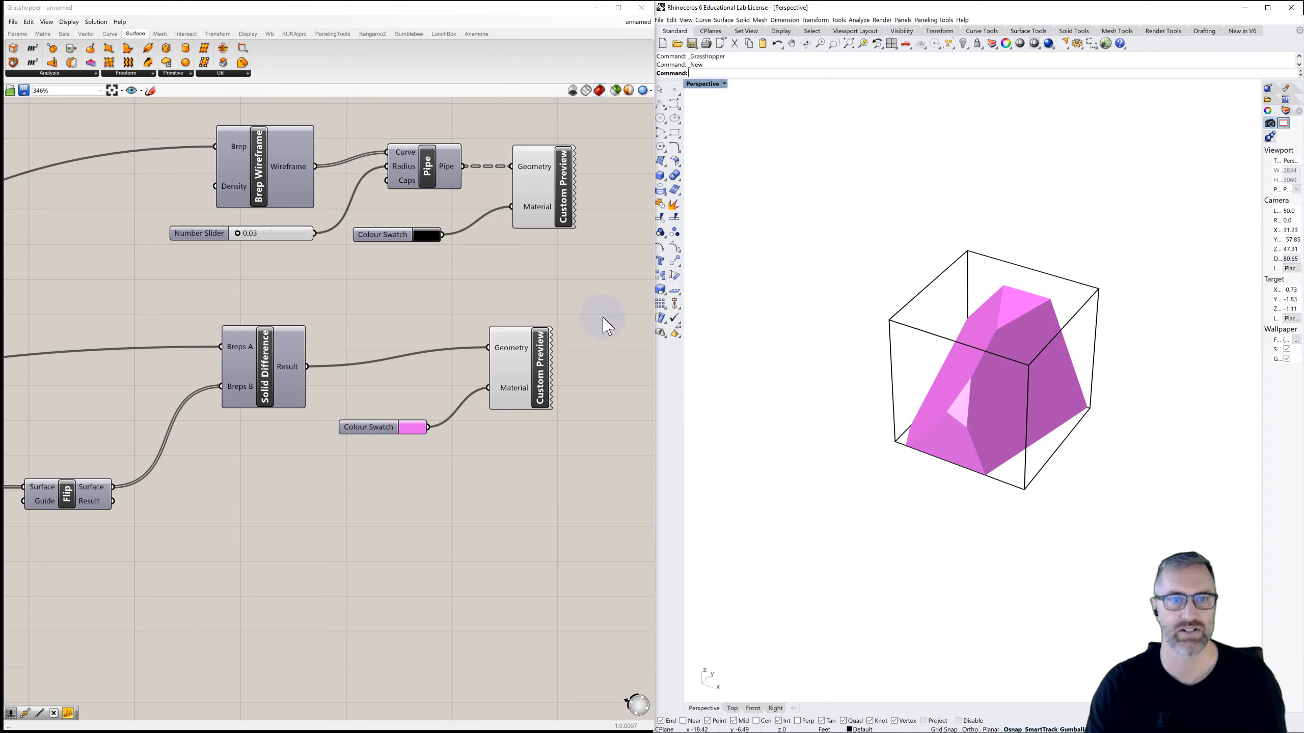
Step: Review the domain start and domain end values of the Construct Domain components in the random number groups
scroll(519, 283, "down", 4)
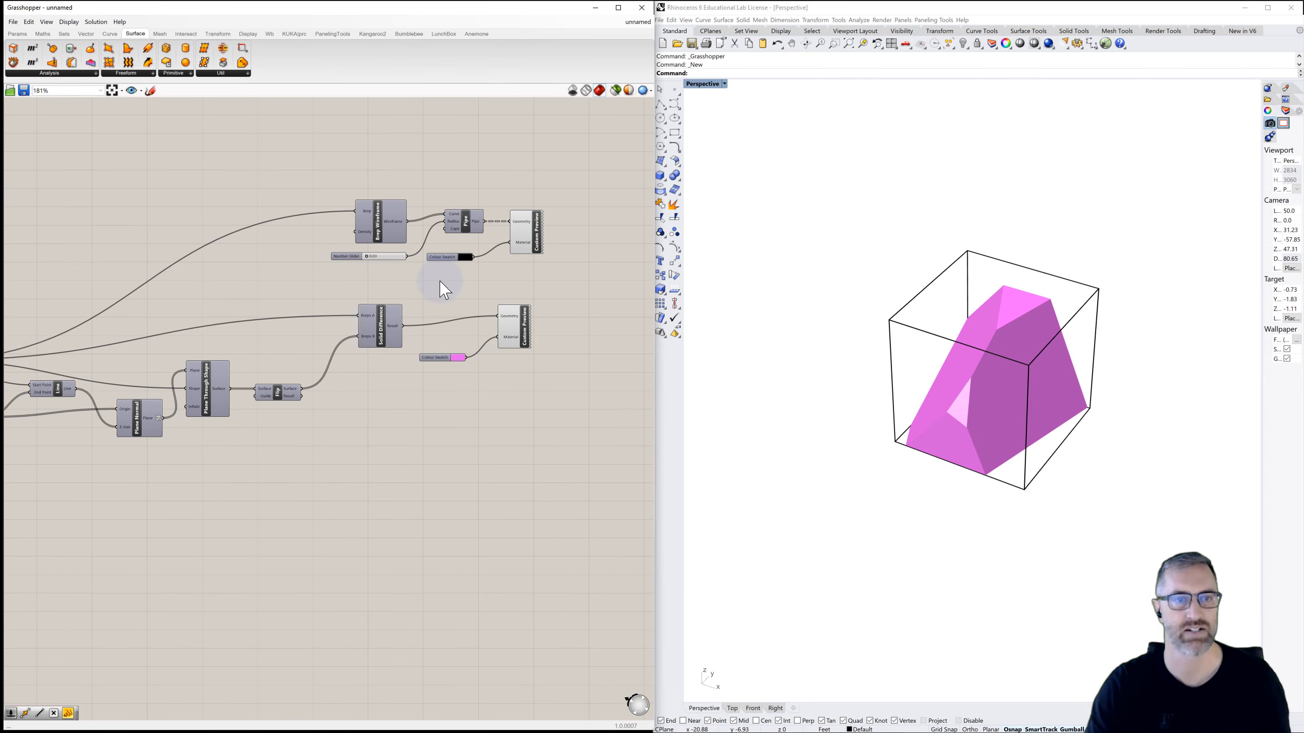
right_click_drag(444, 290, 496, 273)
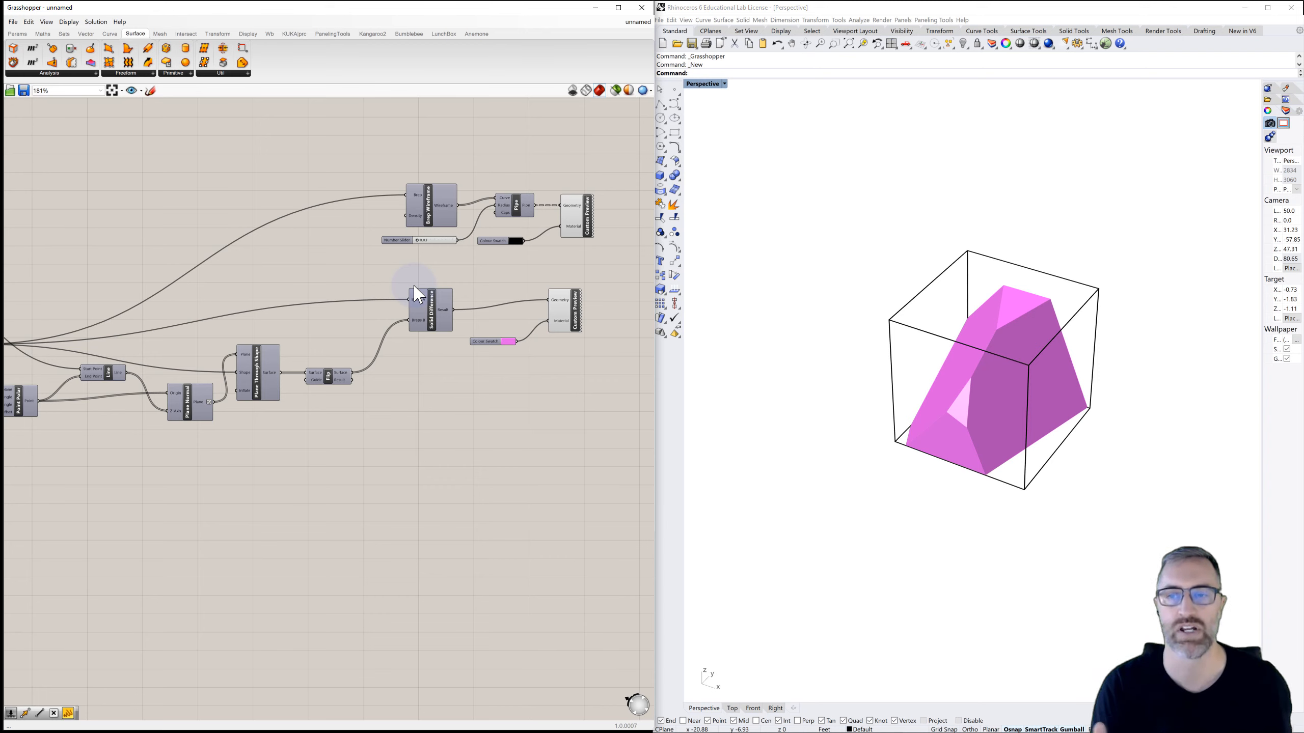
right_click_drag(243, 384, 383, 334)
right_click_drag(128, 400, 274, 378)
scroll(202, 359, "up", 3)
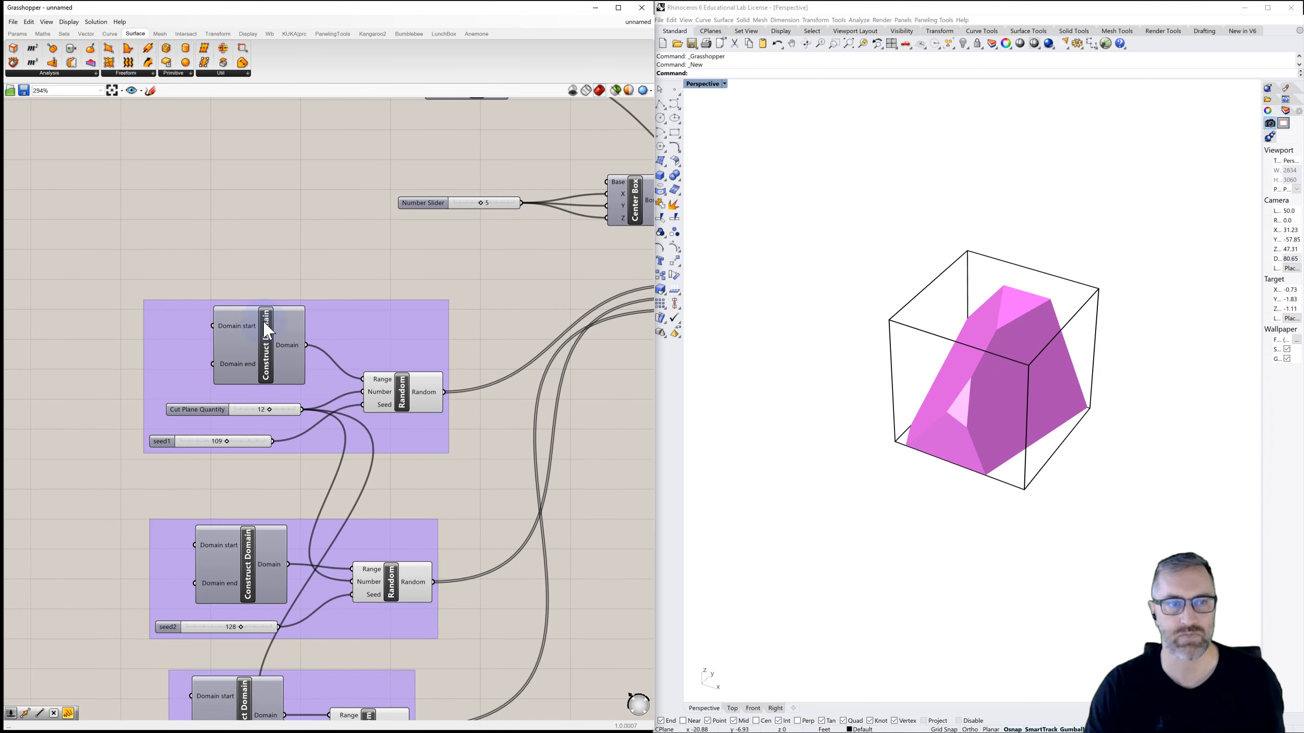
mouse_move(236, 375)
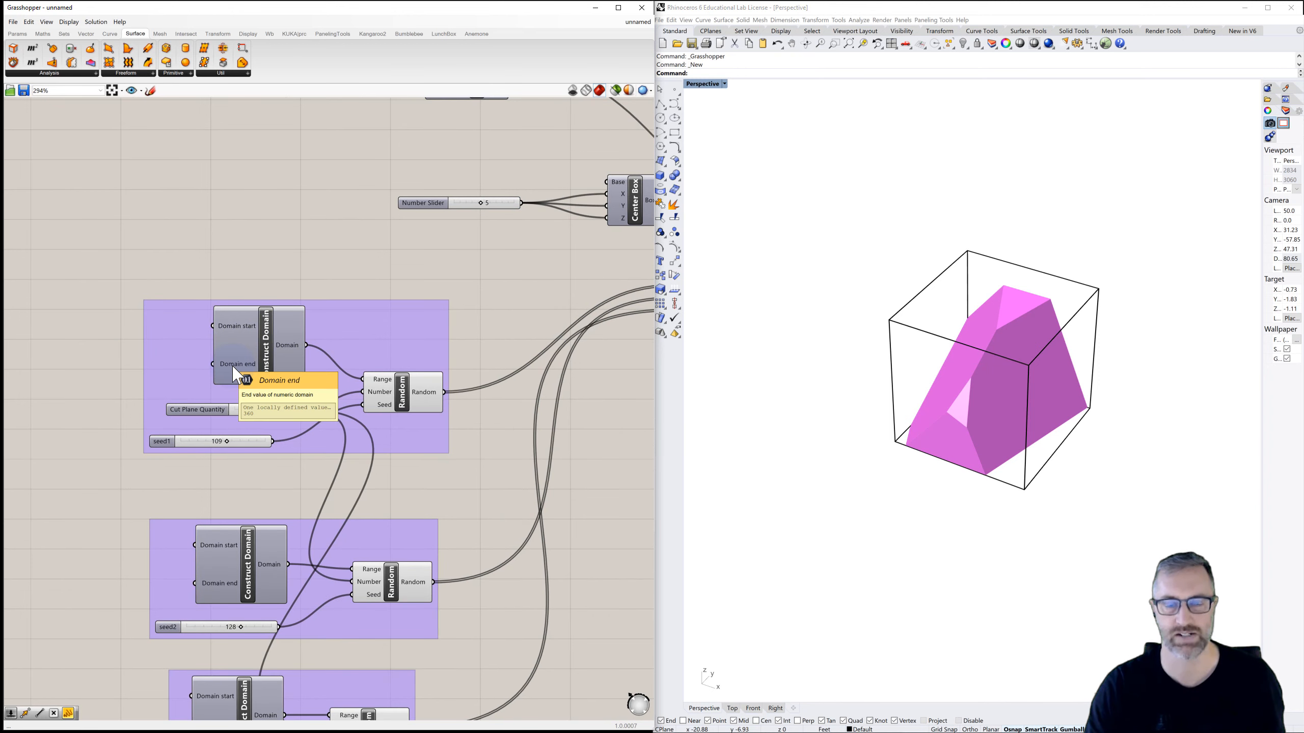
right_click_drag(241, 463, 239, 325)
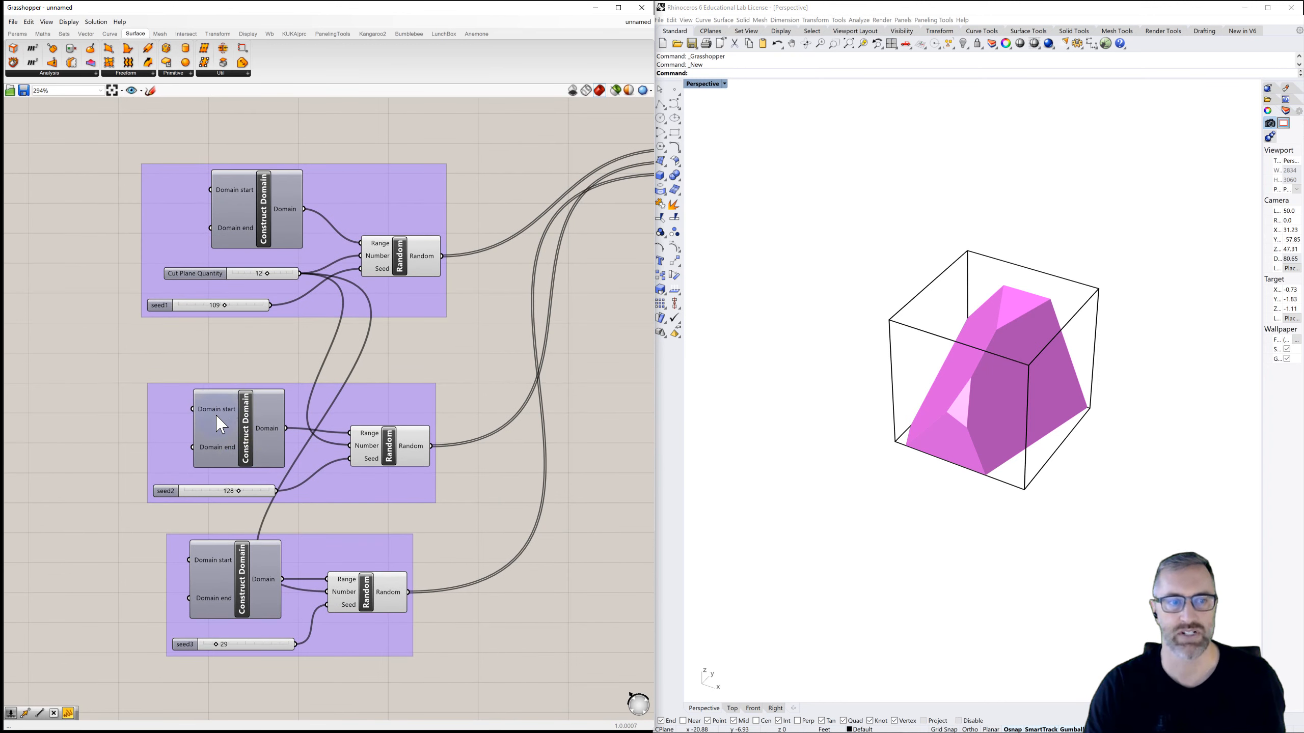
mouse_move(220, 411)
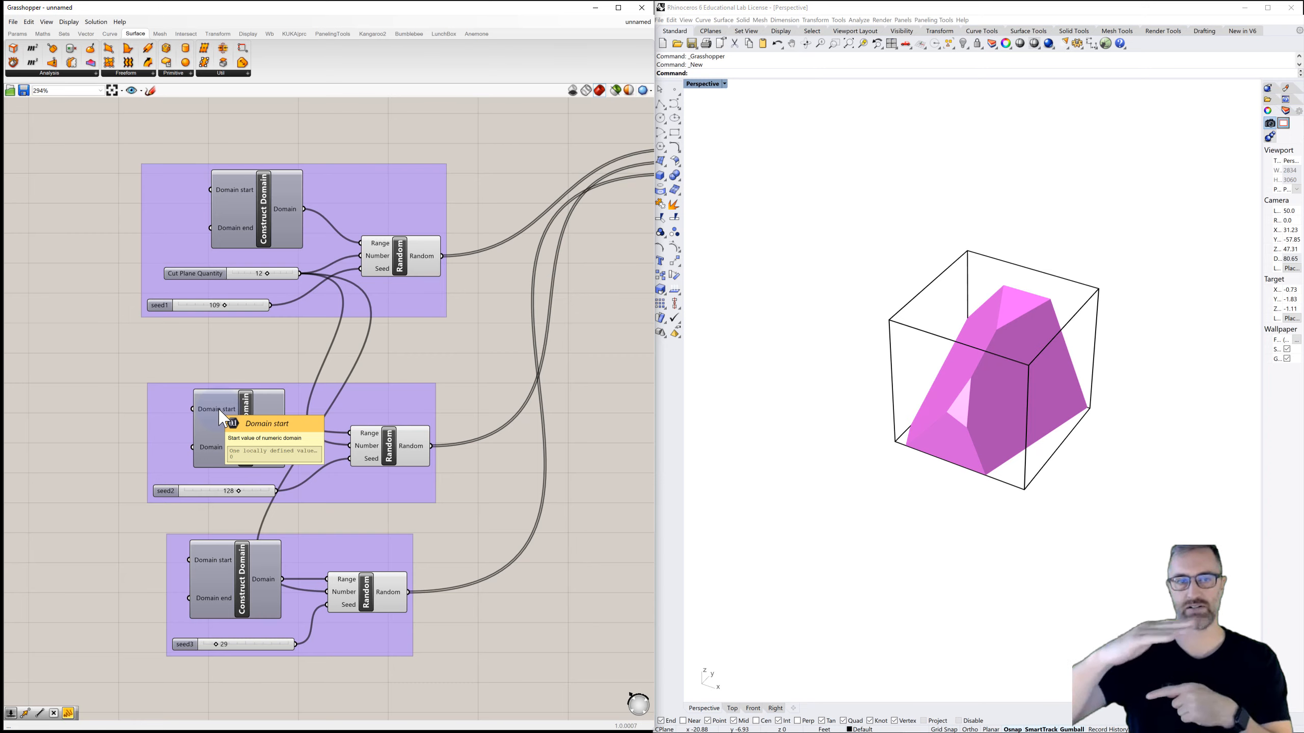
Step: Set the domain start of the Construct Domain component in the seed2 random group to -60
right_click(220, 411)
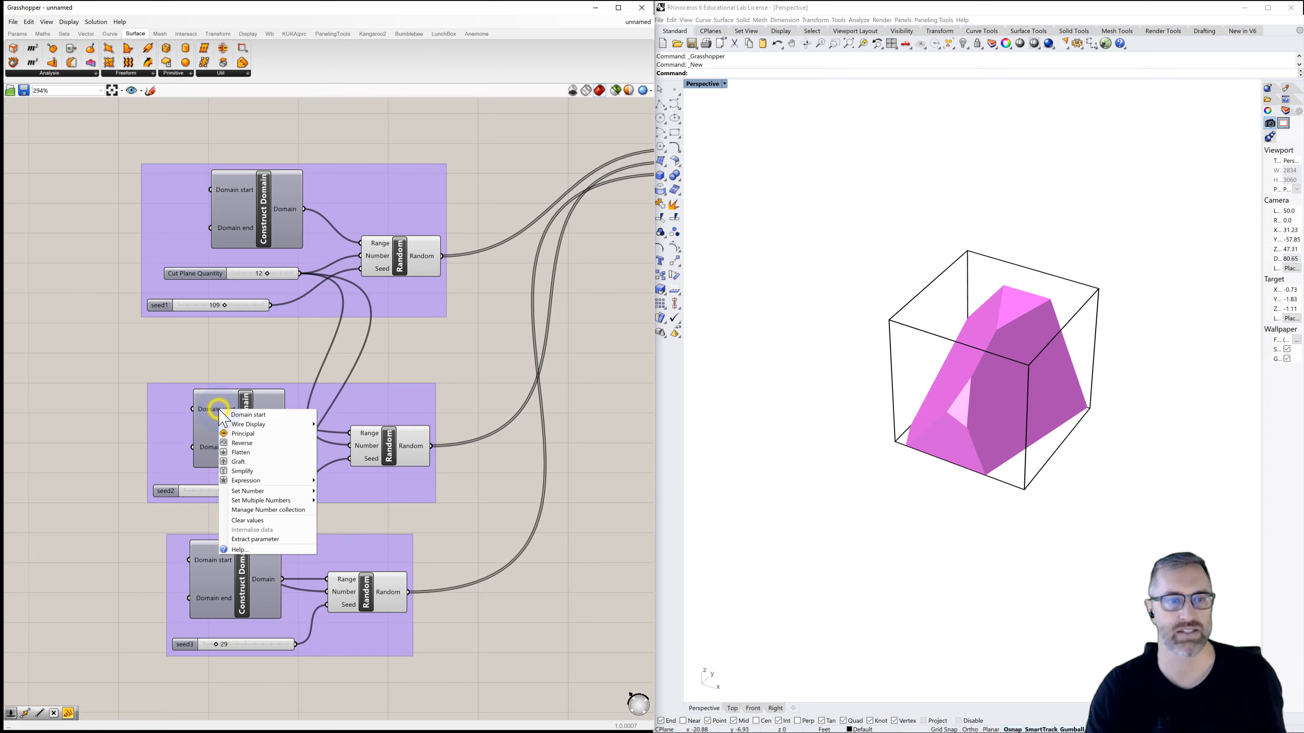
left_click(252, 491)
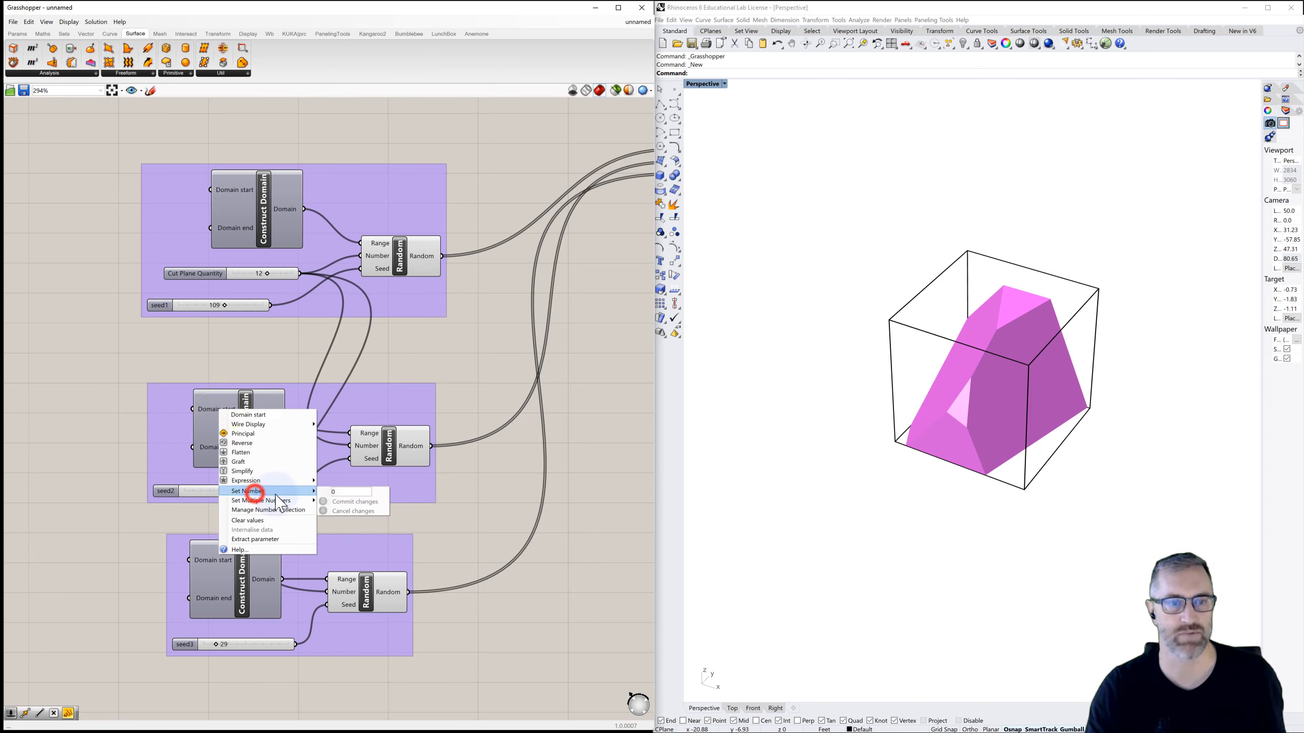
left_click(339, 492)
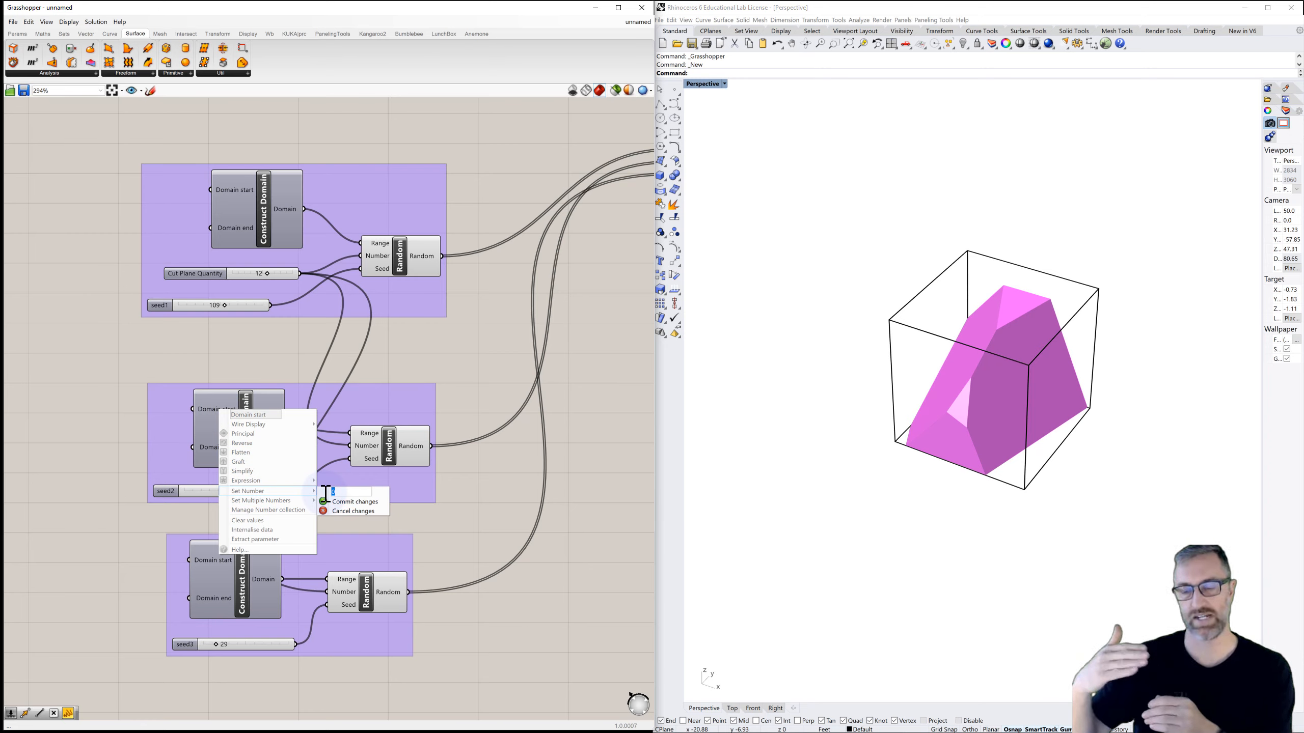
left_click(360, 502)
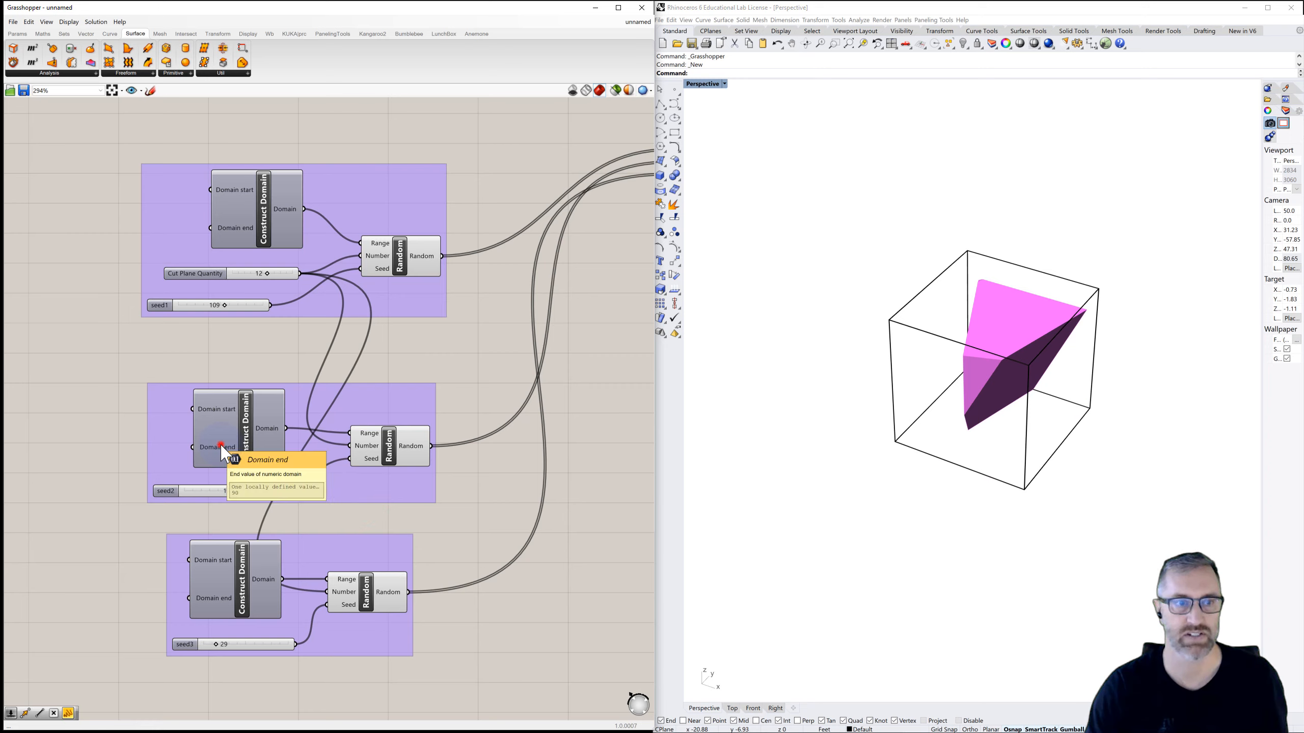
Step: Set the domain end of the Construct Domain component in the seed2 random group to 60
left_click(225, 453)
right_click(219, 448)
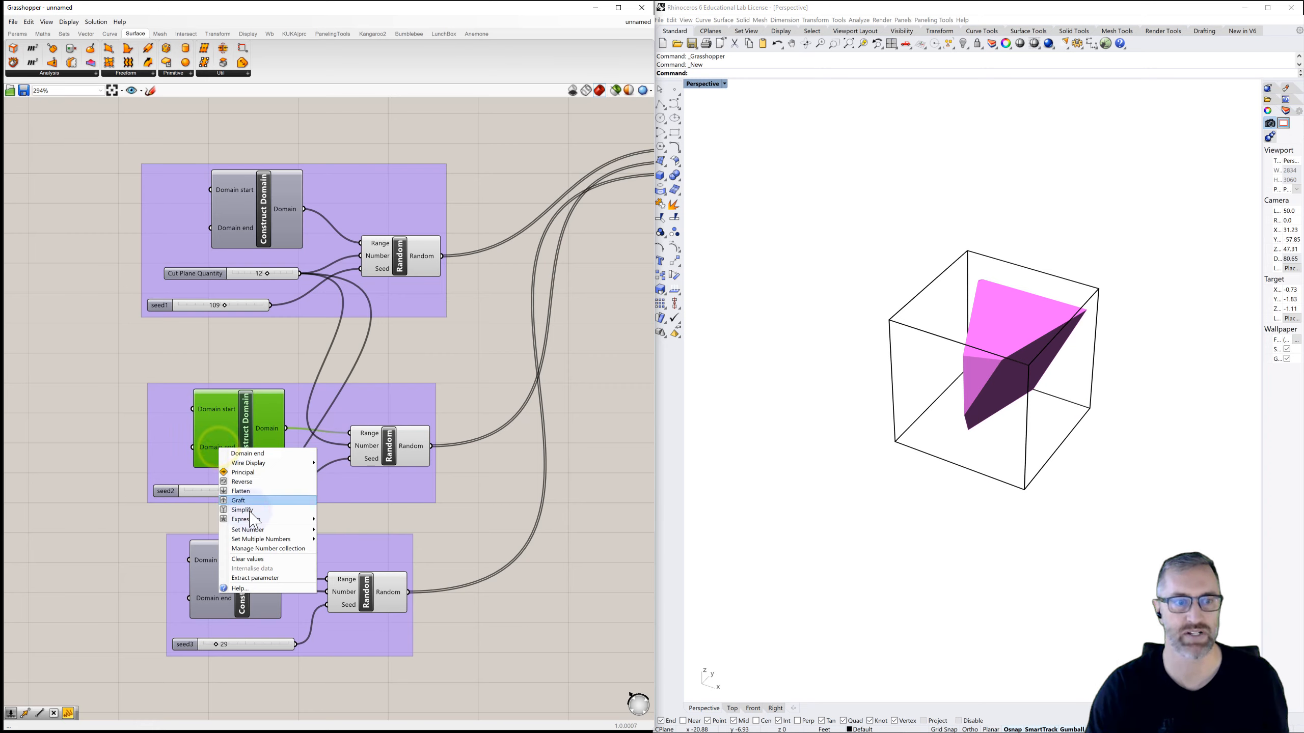
left_click(248, 529)
left_click(344, 532)
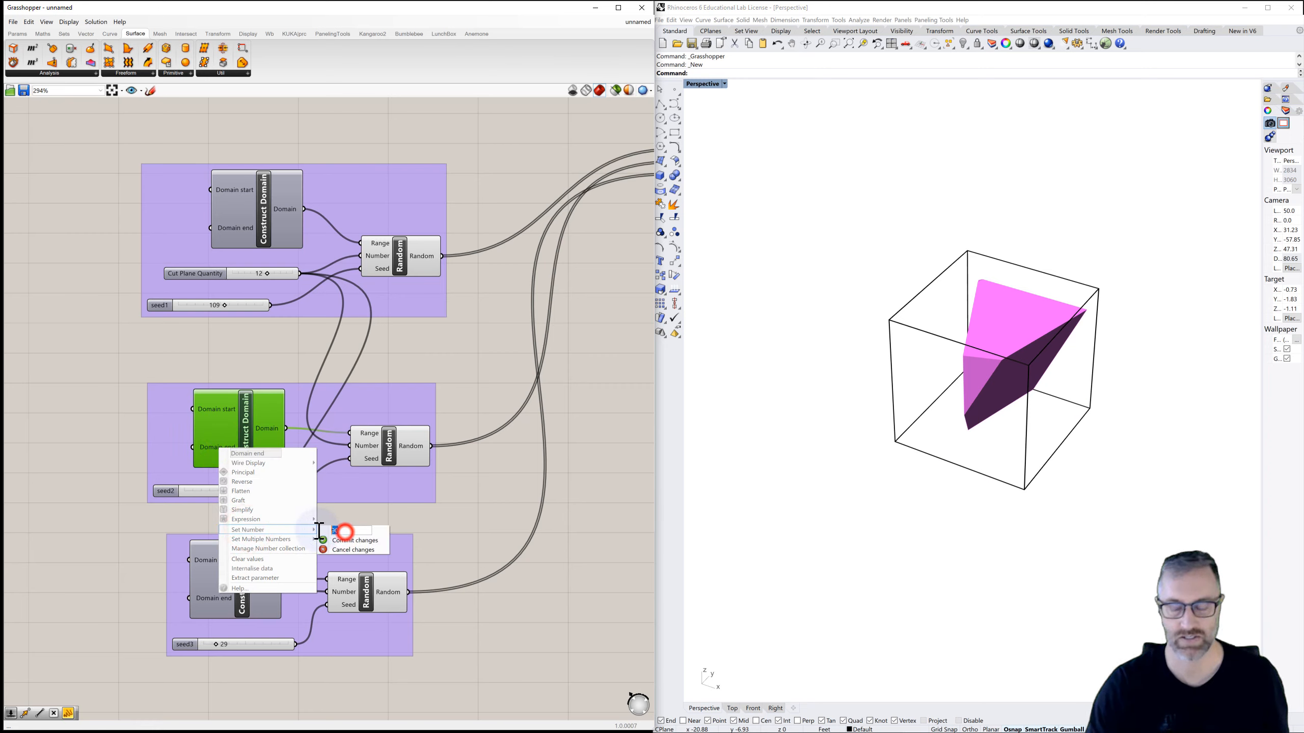
type("60")
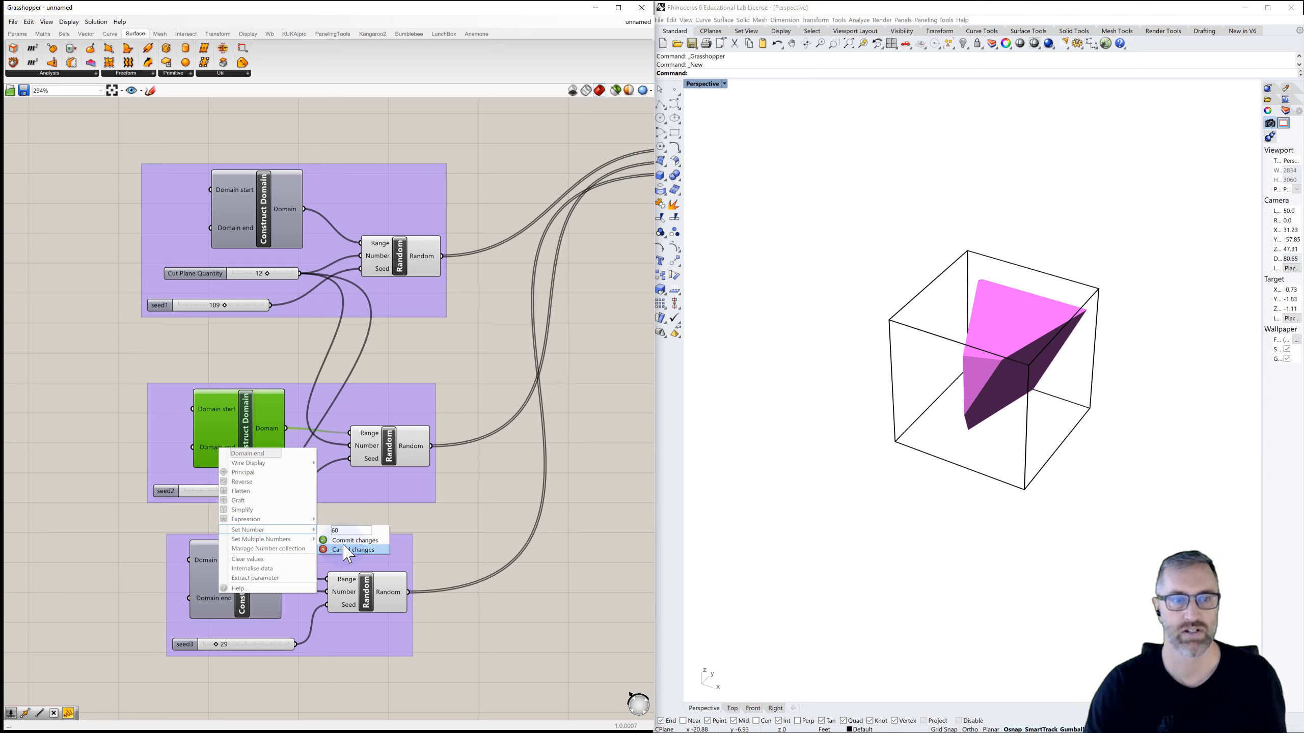
left_click(342, 541)
Step: Try the seed2 slider at 114 and inspect the sliced solid from several angles
right_click_drag(839, 503, 1107, 500)
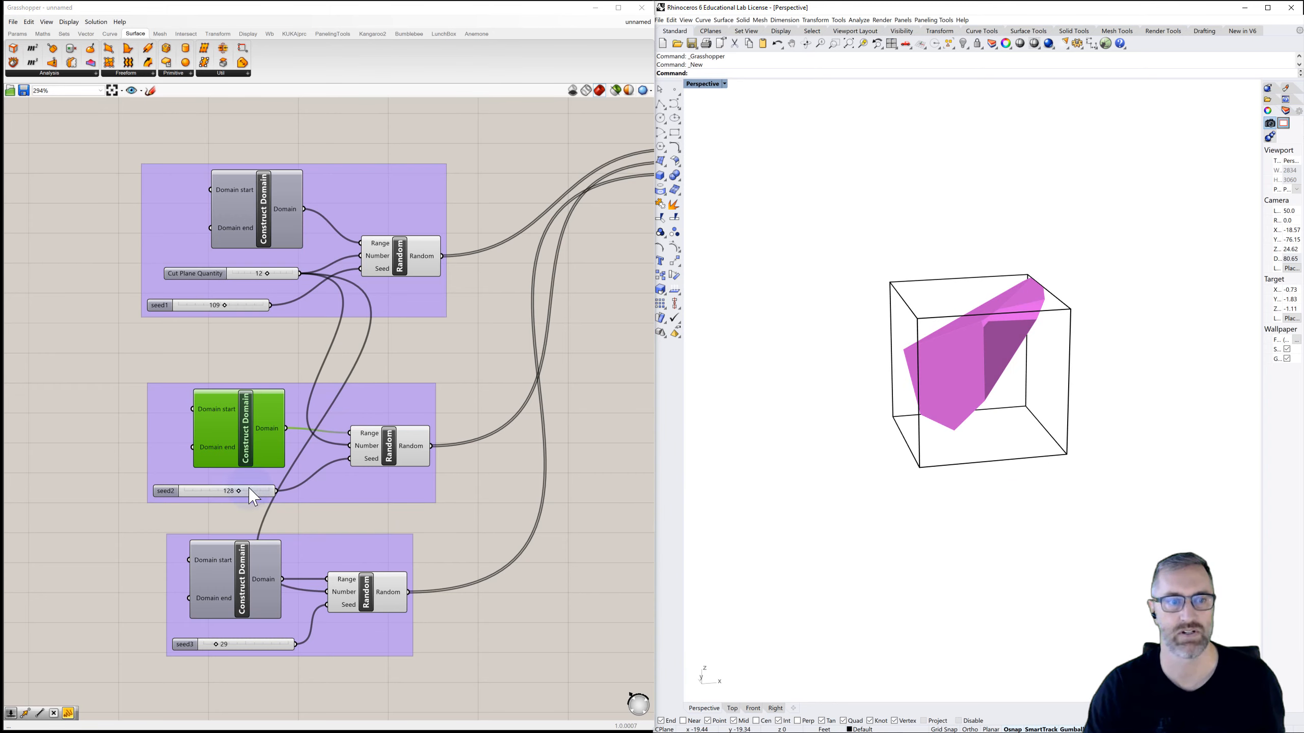
mouse_move(239, 491)
left_mouse_down()
mouse_move(274, 491)
mouse_move(242, 490)
left_mouse_up()
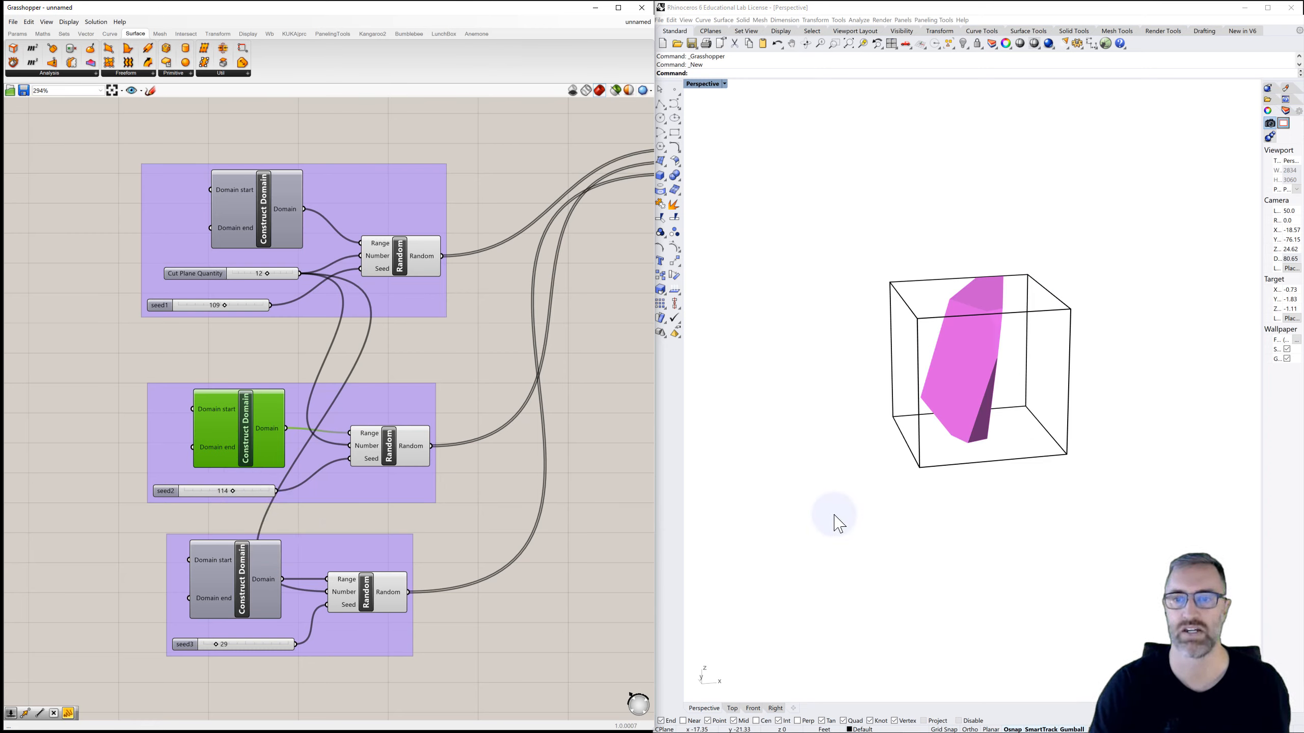
mouse_move(989, 531)
right_mouse_down()
mouse_move(797, 524)
mouse_move(1005, 529)
right_mouse_up()
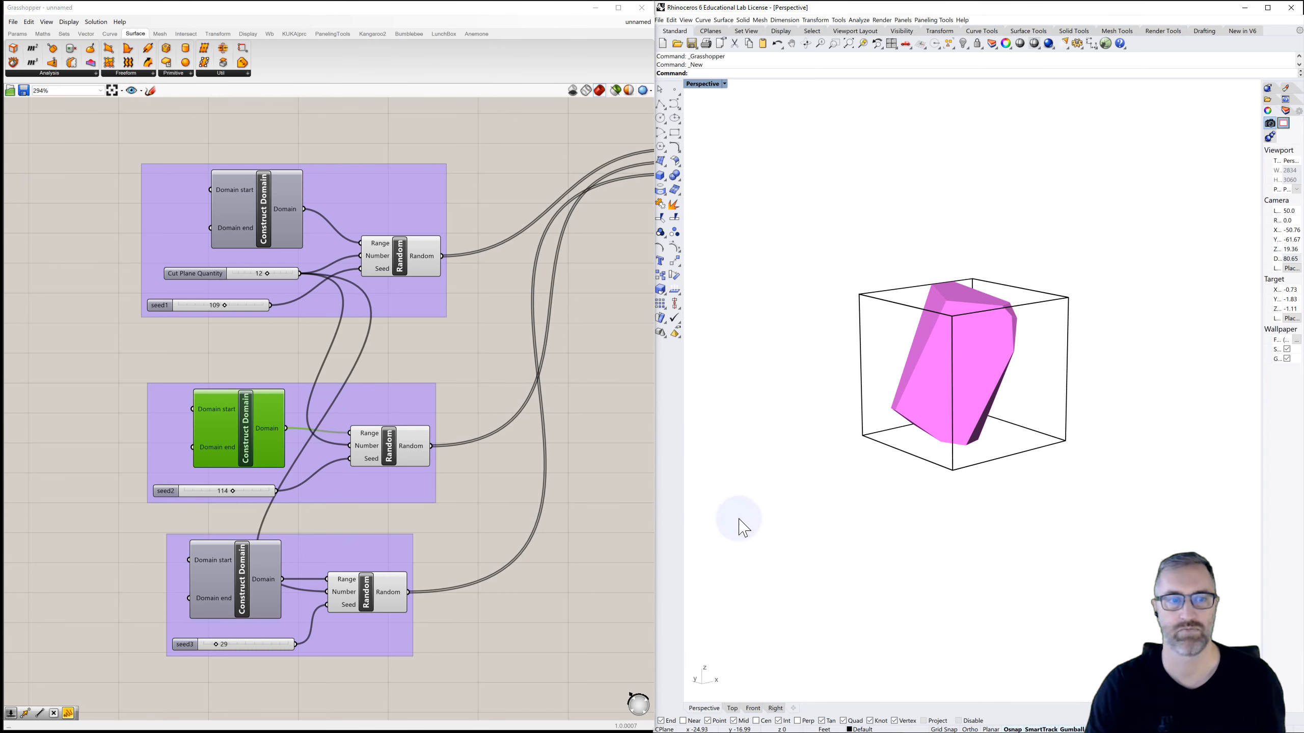
Step: Set the domain start of the seed2 group's Construct Domain component to 0 and inspect the sliced solid
right_click(216, 412)
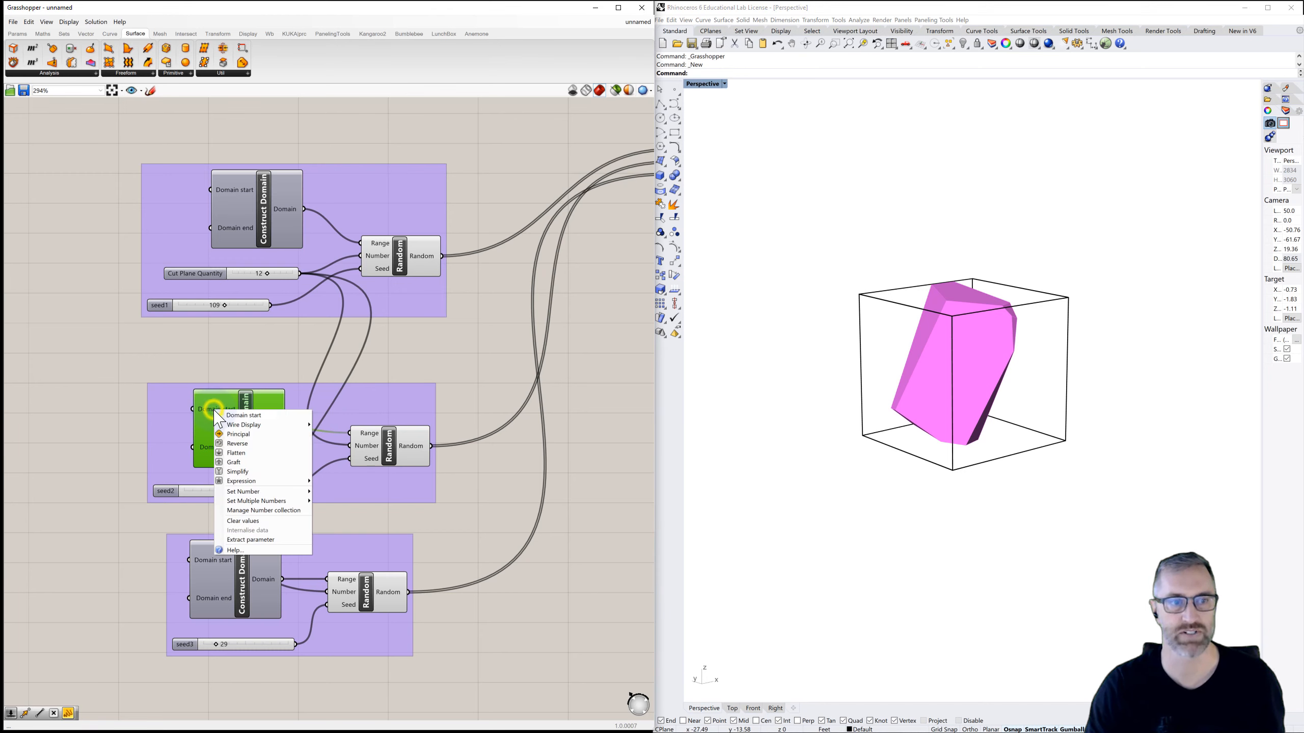
left_click(239, 490)
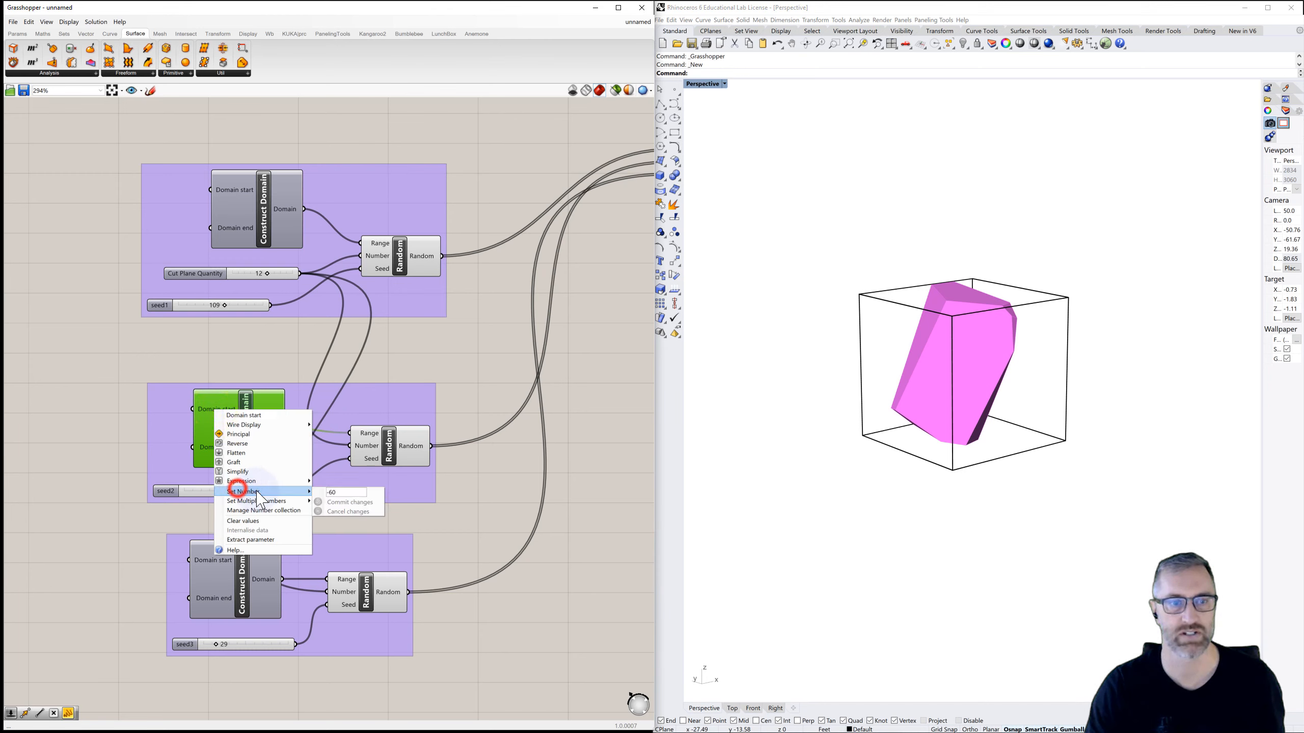
left_click(340, 492)
type("0")
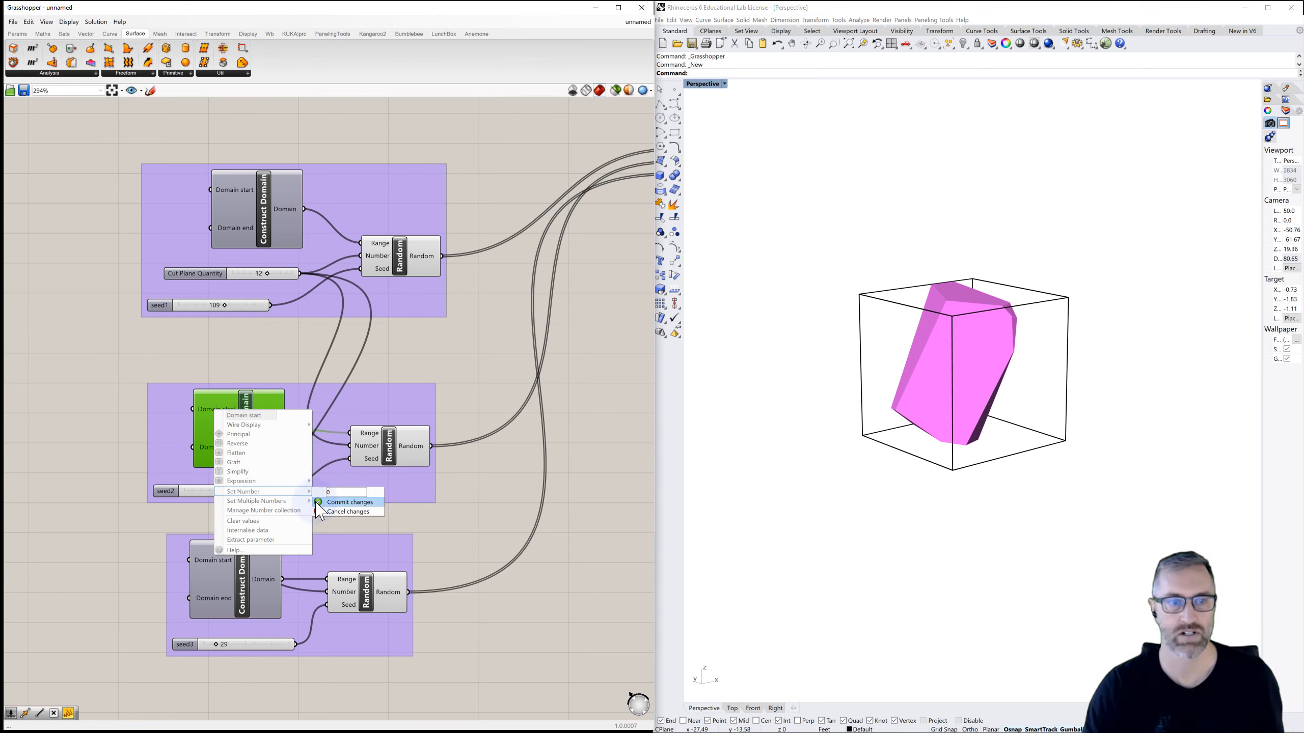
left_click(337, 503)
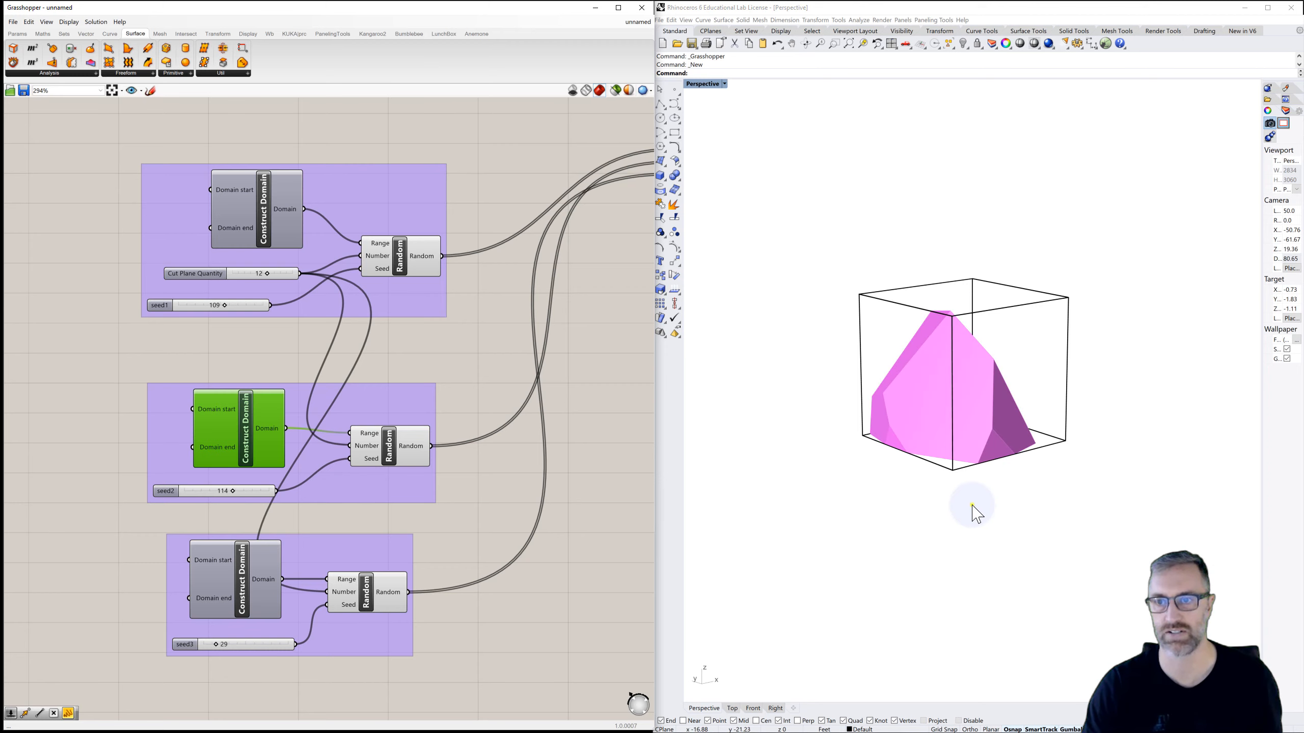
right_click_drag(972, 505, 923, 508)
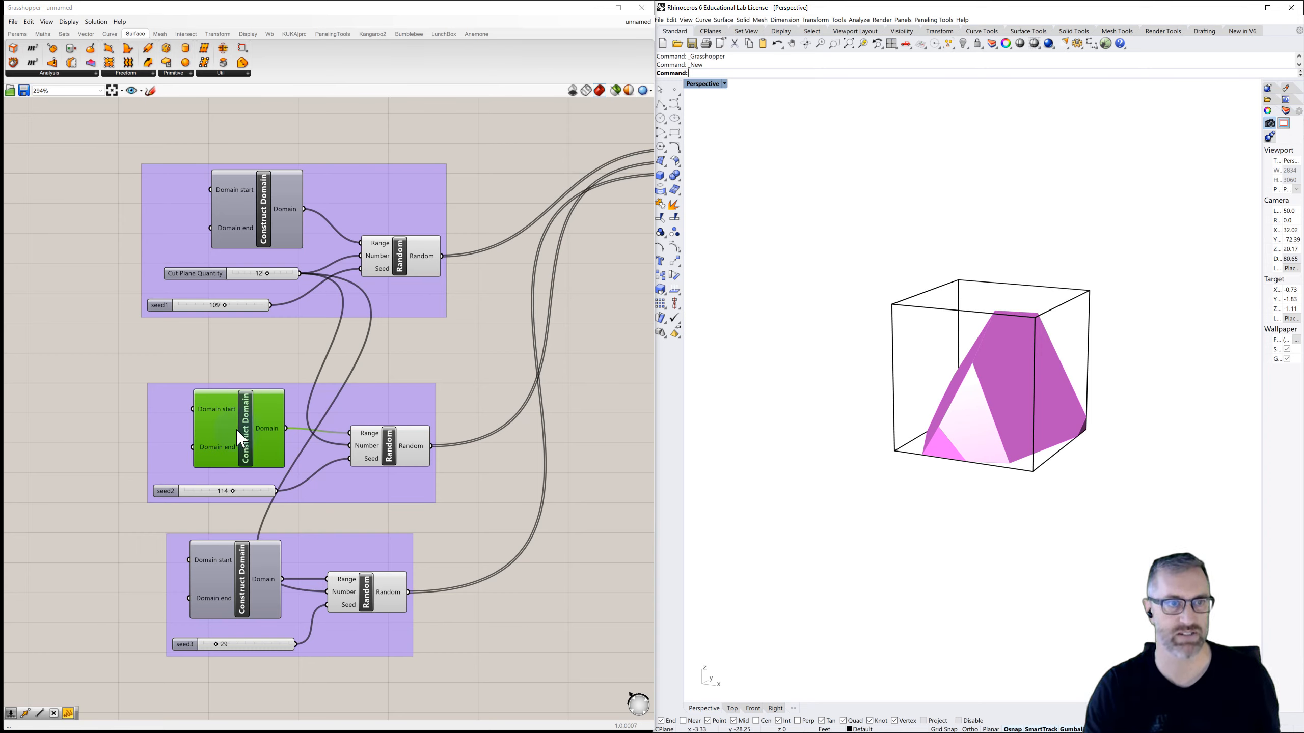
Step: Set the seed1 slider to 66, seed2 to 159 and seed3 to 94, and inspect the sliced solid
left_click_drag(225, 303, 206, 306)
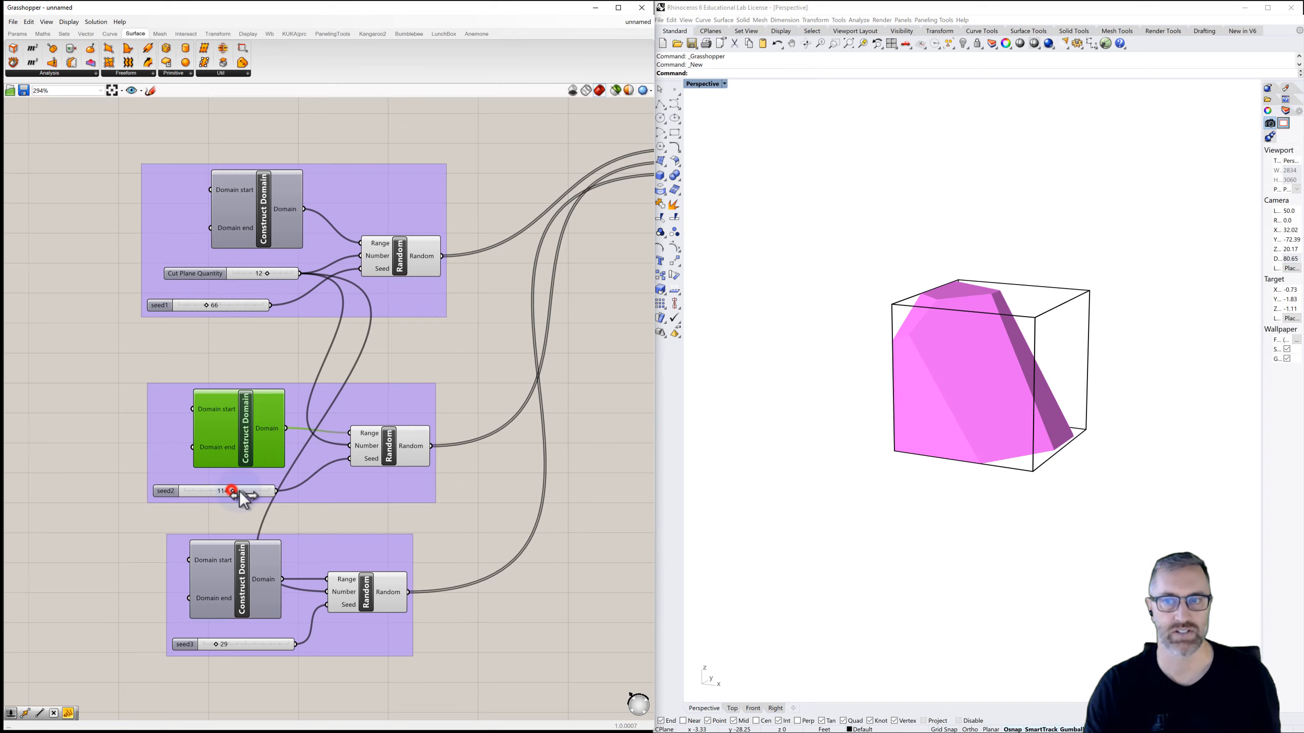
left_click_drag(240, 491, 250, 491)
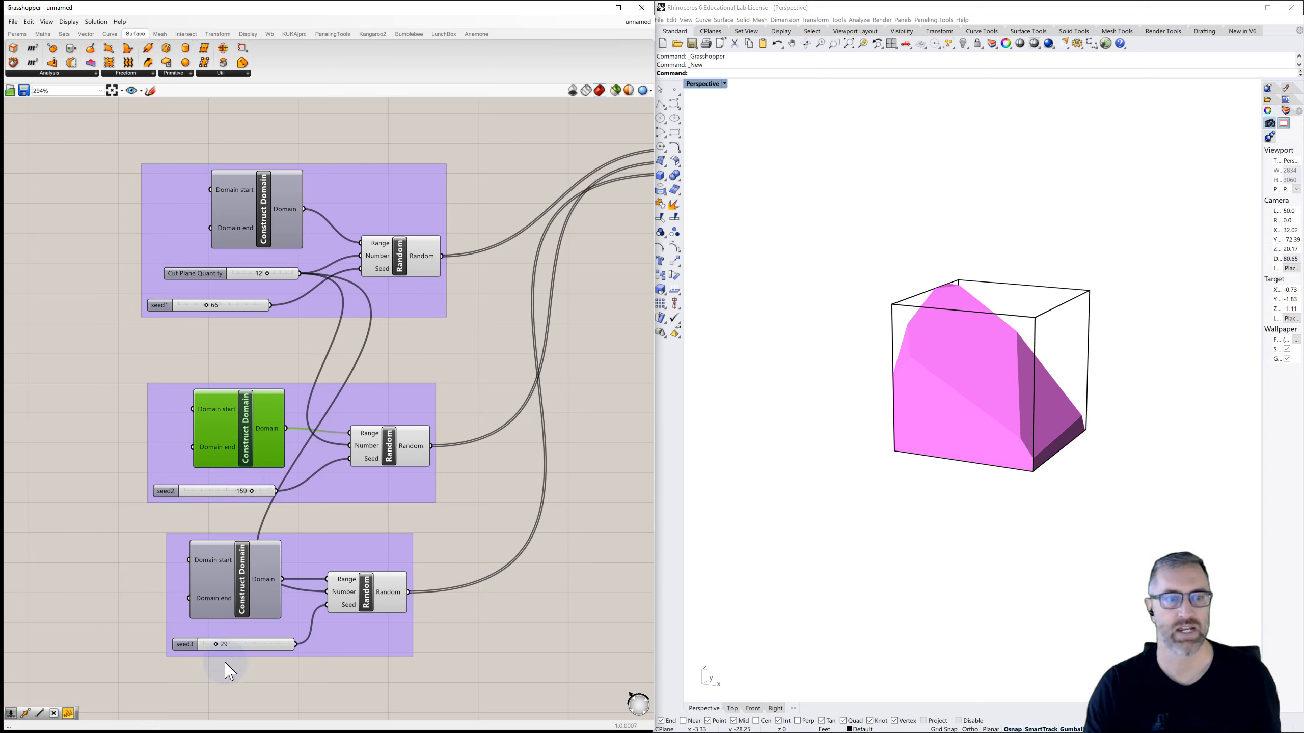
left_click_drag(227, 646, 246, 646)
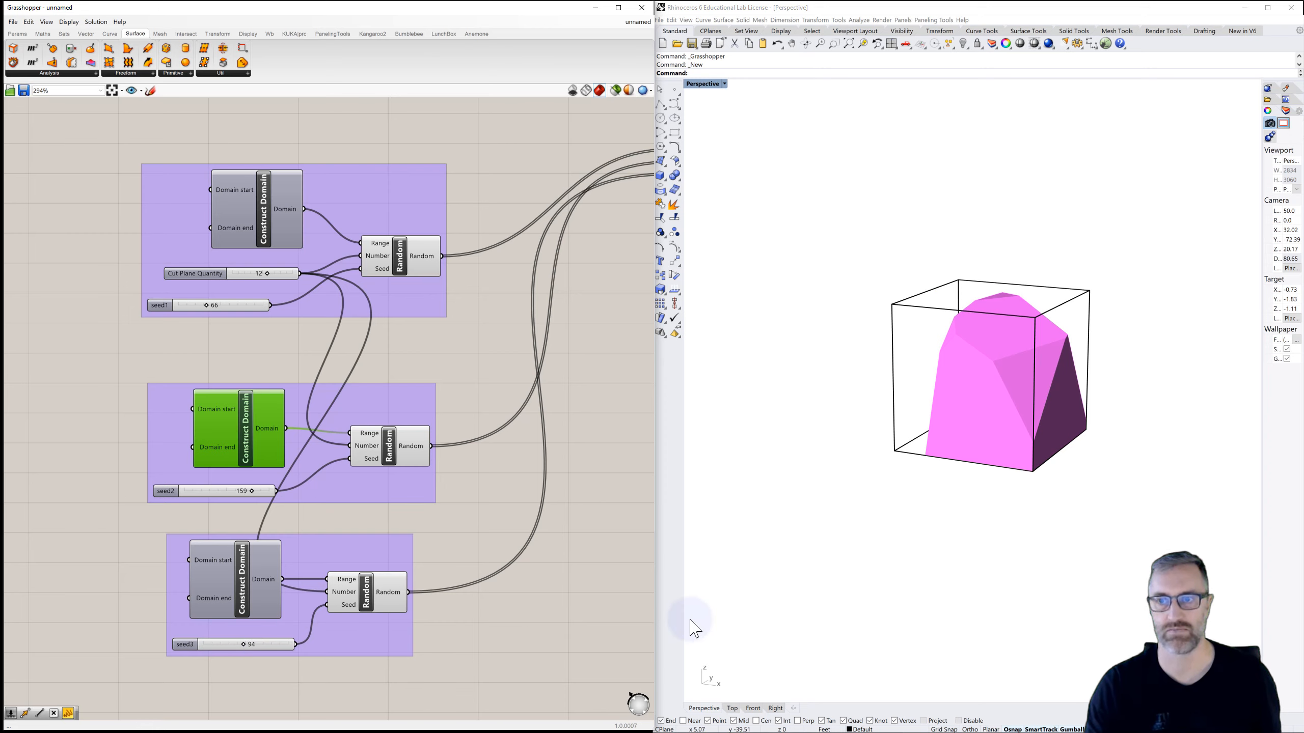
right_click_drag(1049, 549, 925, 495)
scroll(916, 563, "down", 6)
scroll(927, 486, "up", 6)
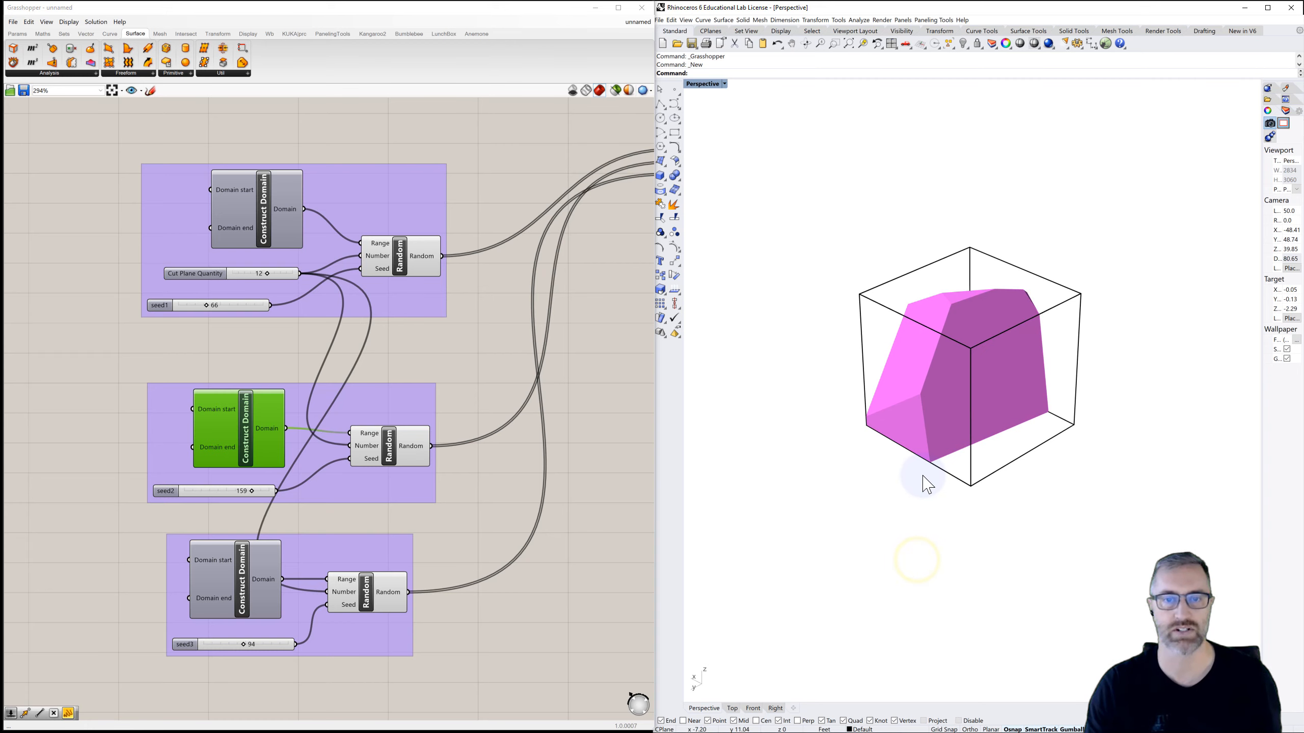
Step: Bring the whole definition into view on the canvas and clear the component selection
scroll(585, 454, "down", 4)
right_click_drag(413, 421, 312, 428)
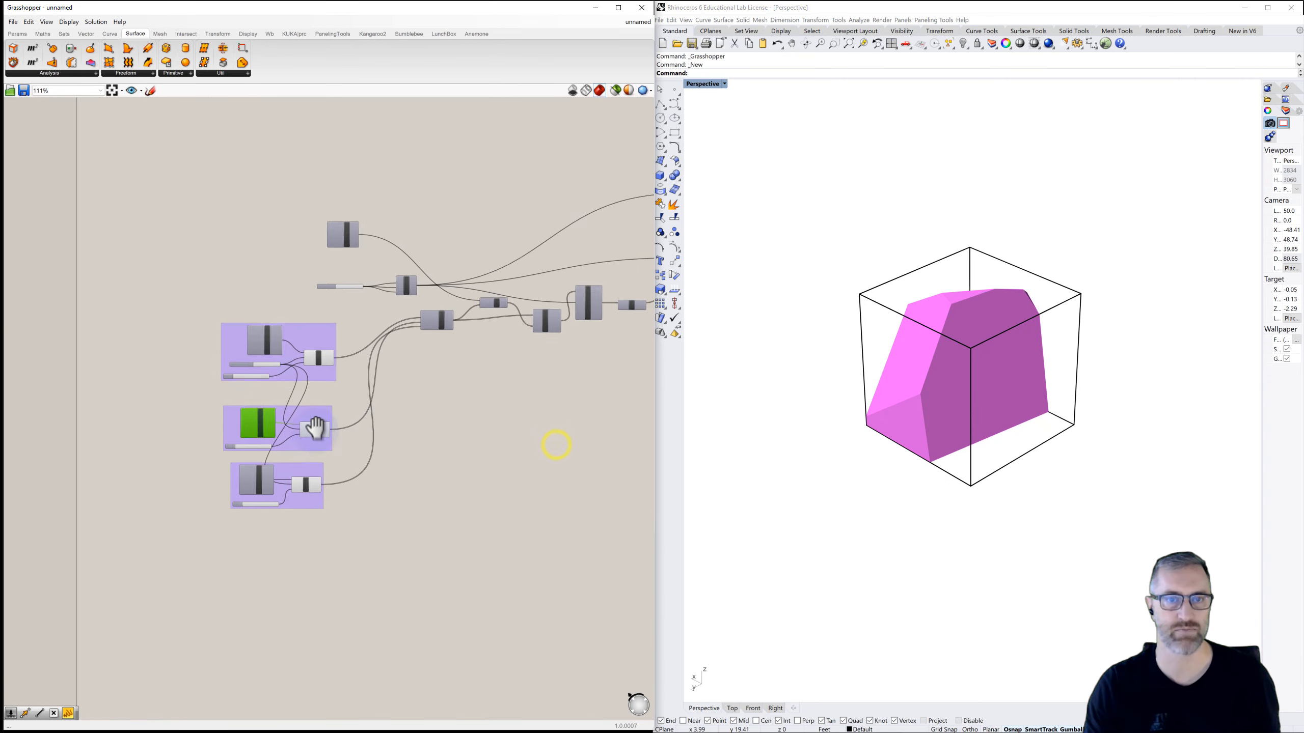
scroll(285, 431, "down", 3)
left_click(319, 421)
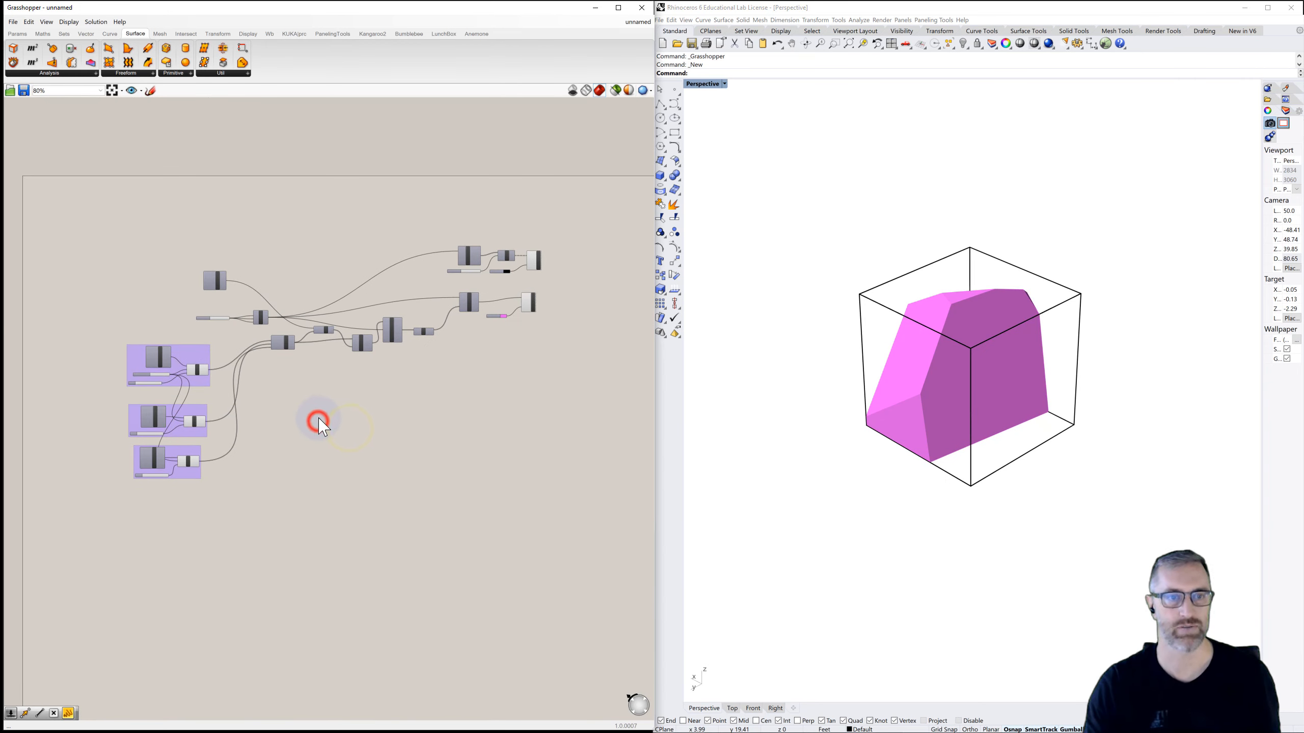